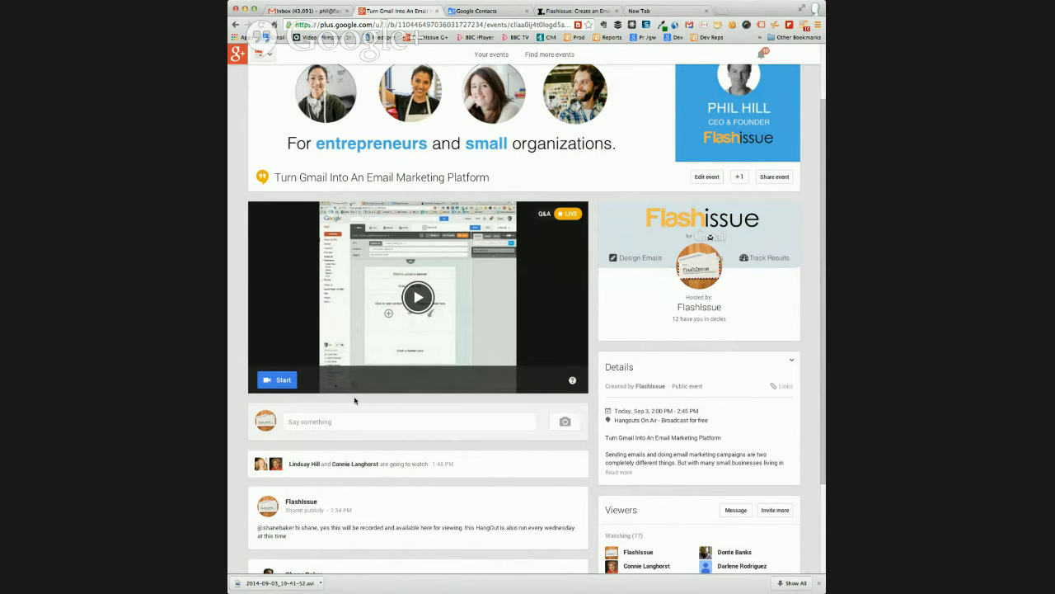
Switch to the Flashissue email editor in Gmail, widen the window and collapse the mailing list, contacts and subject fields
{"action": "left_click", "coordinate": [311, 426]}
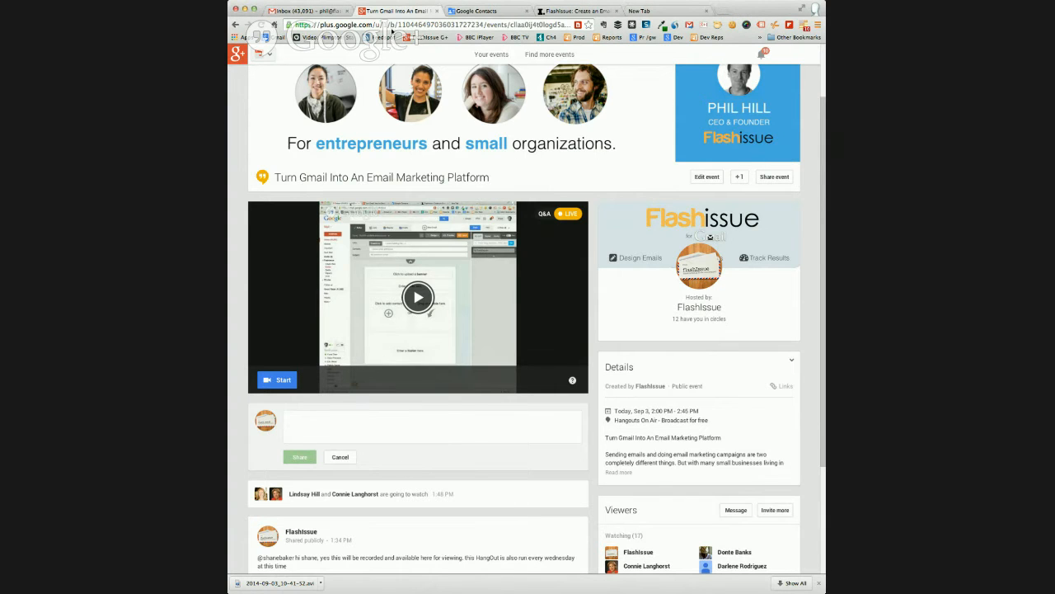
{"action": "left_click", "coordinate": [303, 11]}
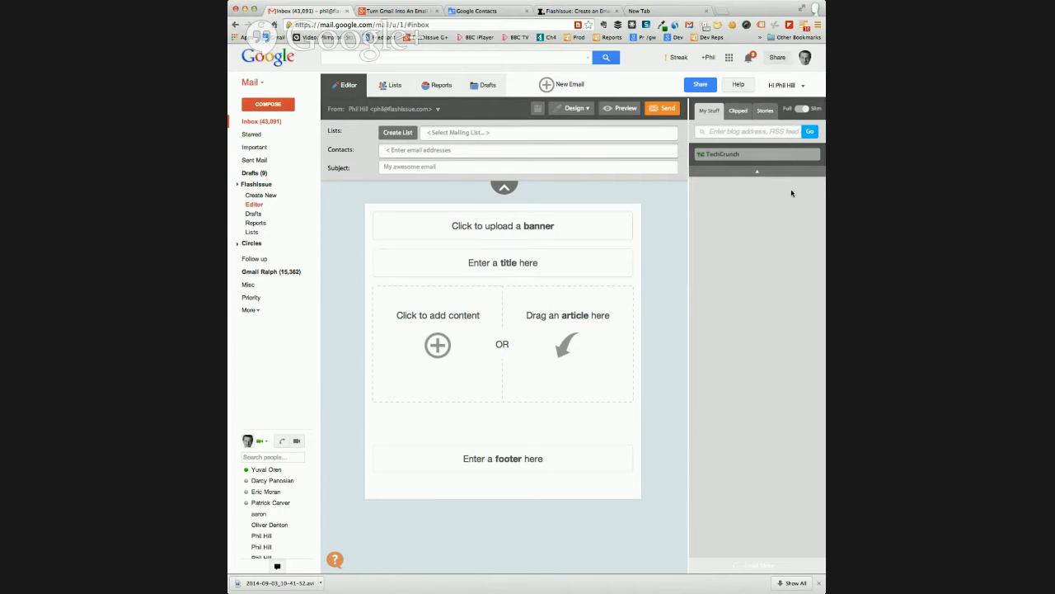
{"action": "left_click_drag", "start_coordinate": [822, 590], "coordinate": [859, 590]}
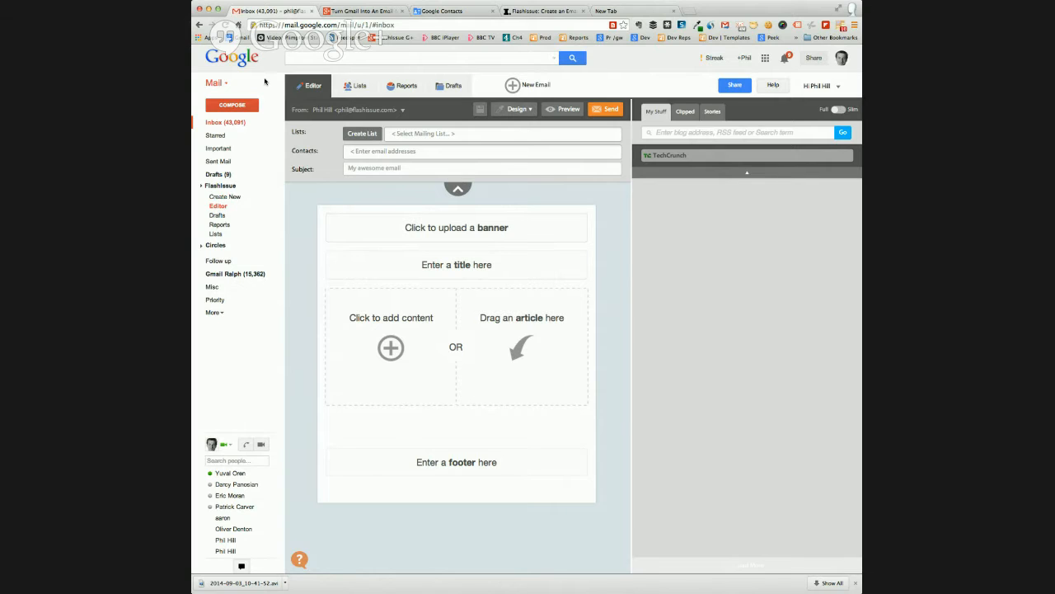
{"action": "left_click", "coordinate": [457, 191]}
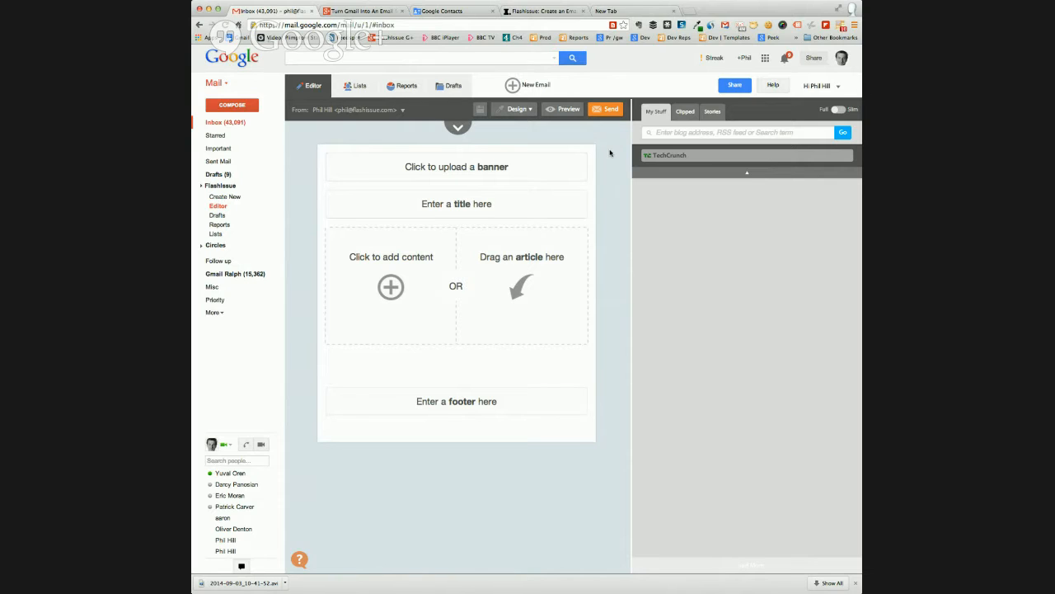
Try a new email based on the company sales template
{"action": "left_click", "coordinate": [512, 86]}
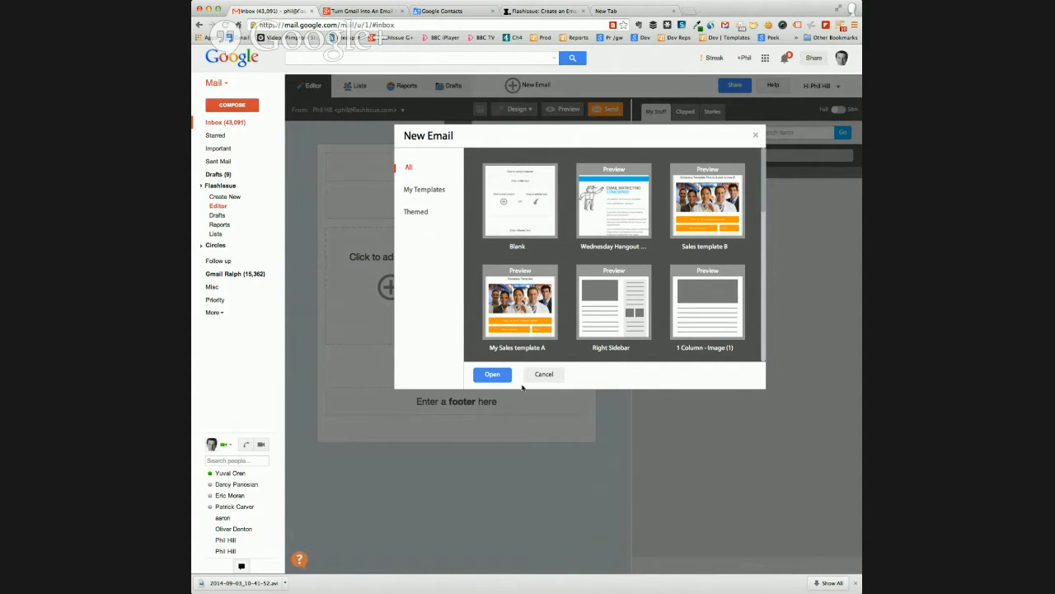
{"action": "left_click", "coordinate": [546, 374]}
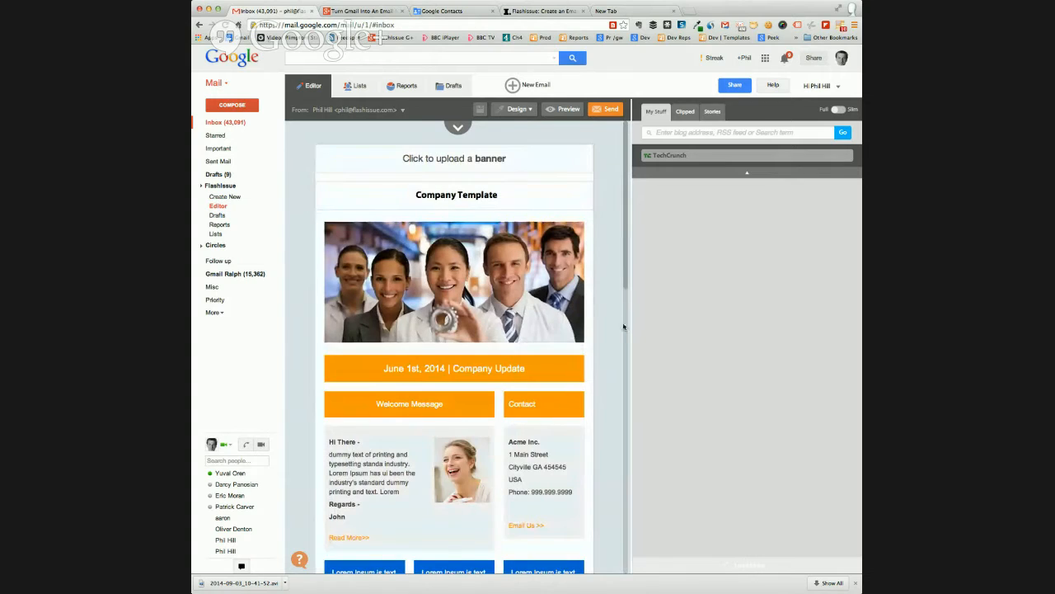
Start a new email from the Blank template
{"action": "left_click", "coordinate": [513, 86]}
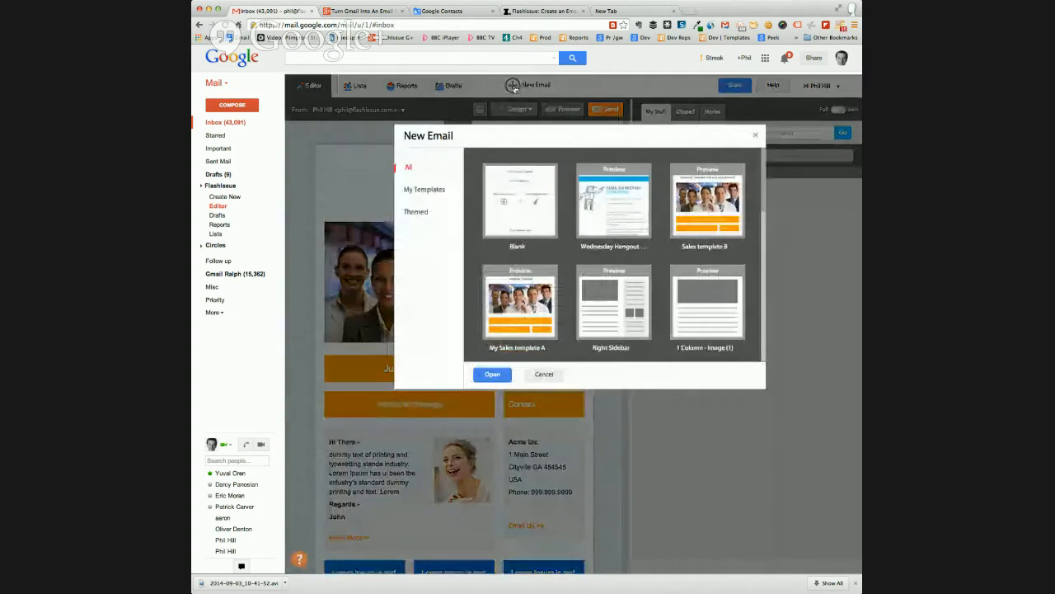
{"action": "left_click", "coordinate": [505, 197]}
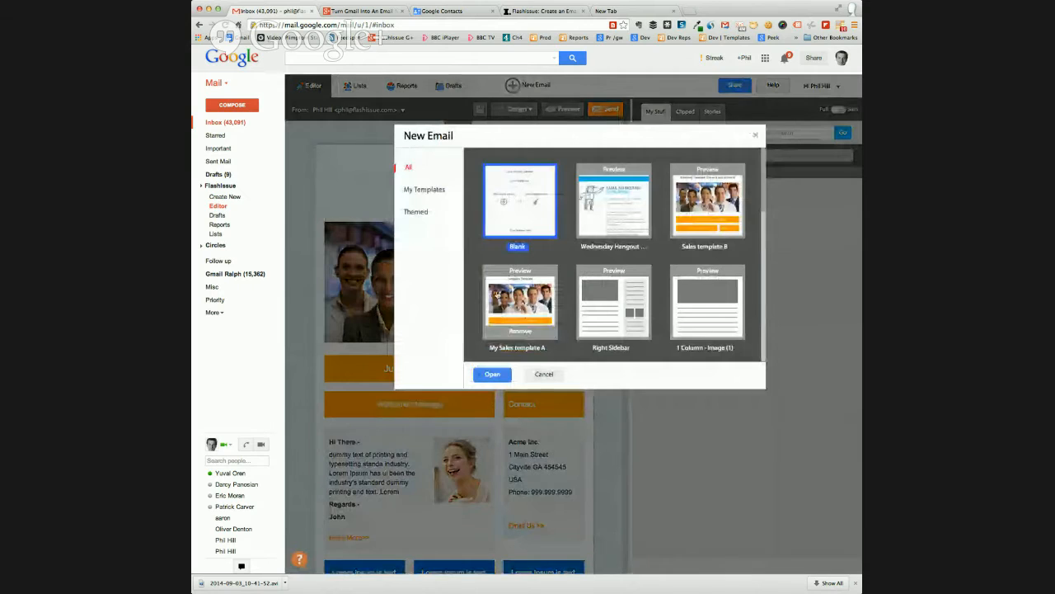
{"action": "left_click", "coordinate": [492, 374]}
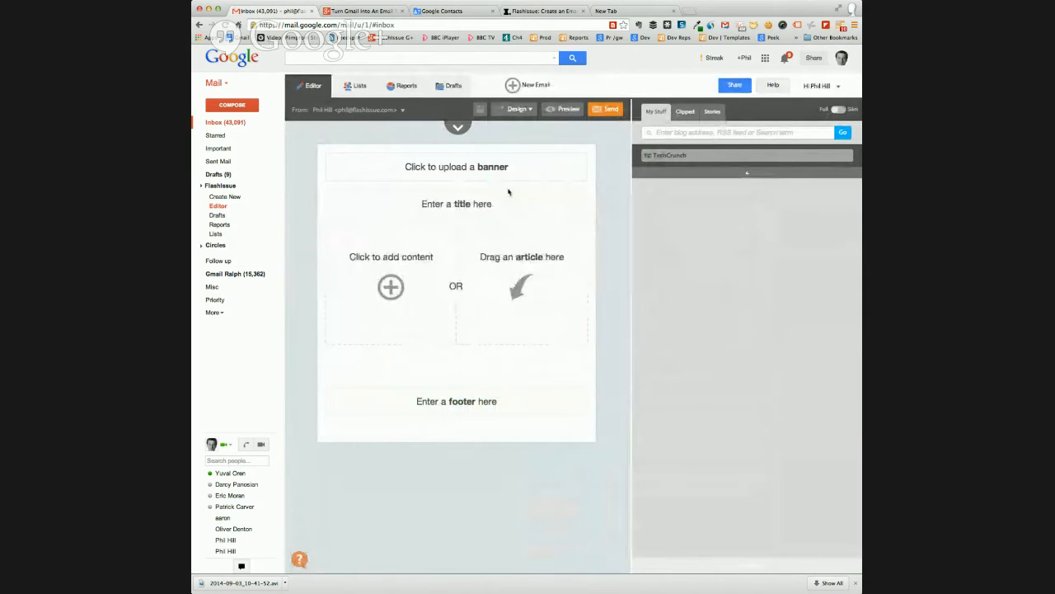
Browse the banner image library and preview right slice banner.png and the social media update banner without choosing an image
{"action": "left_click", "coordinate": [526, 170]}
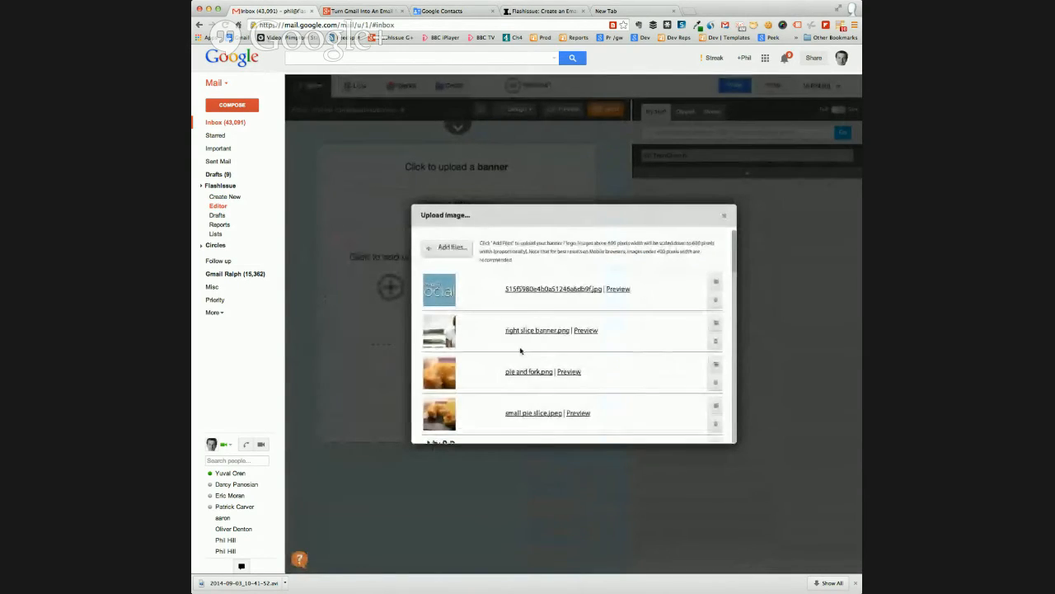
{"action": "scroll", "coordinate": [489, 347], "scroll_direction": "down", "scroll_amount": 3}
{"action": "scroll", "coordinate": [490, 347], "scroll_direction": "down", "scroll_amount": 3}
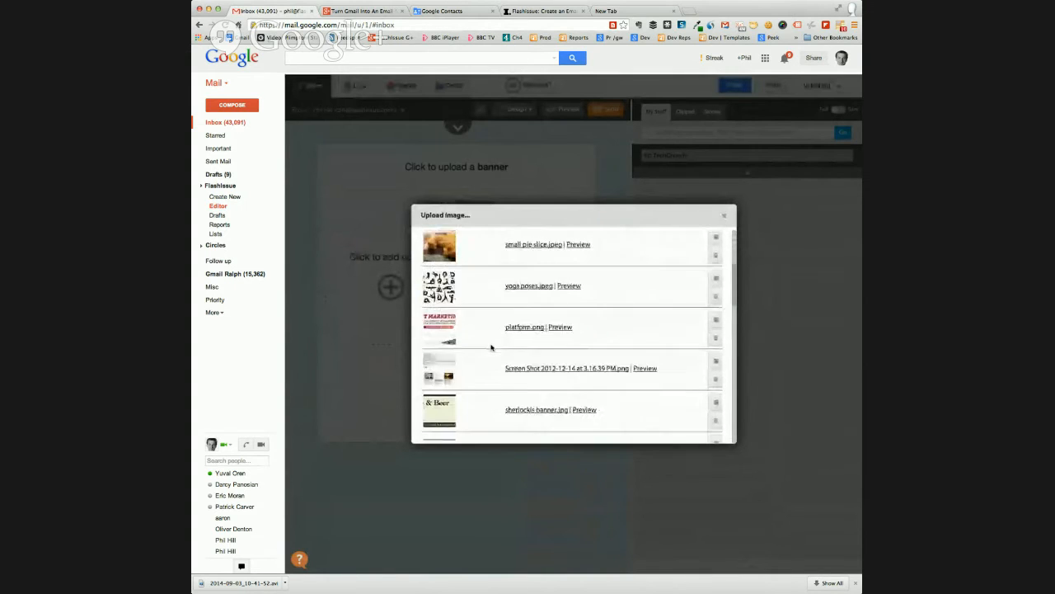
{"action": "scroll", "coordinate": [490, 347], "scroll_direction": "up", "scroll_amount": 6}
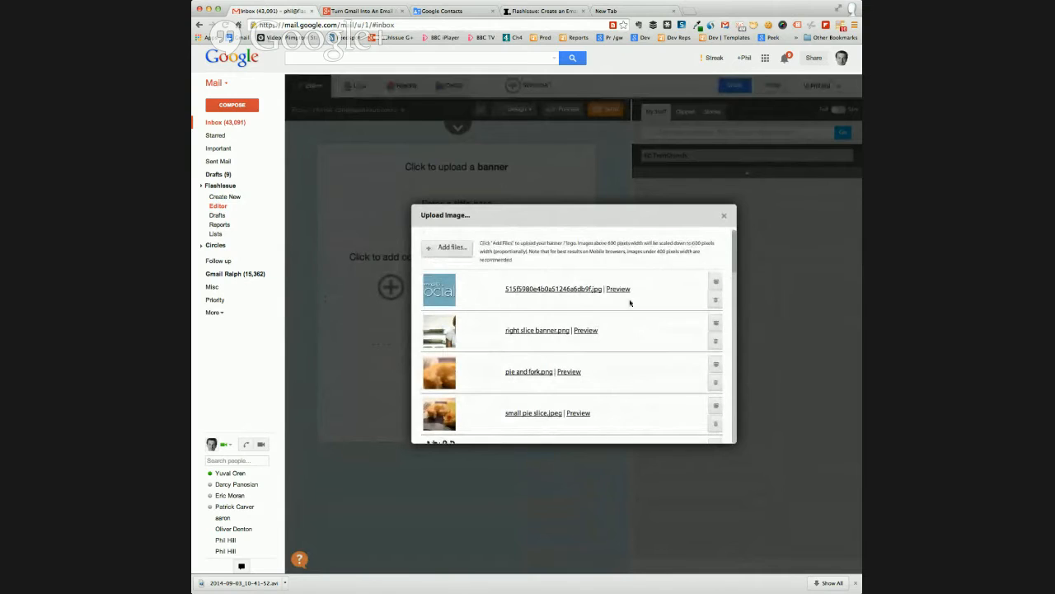
{"action": "left_click", "coordinate": [585, 332]}
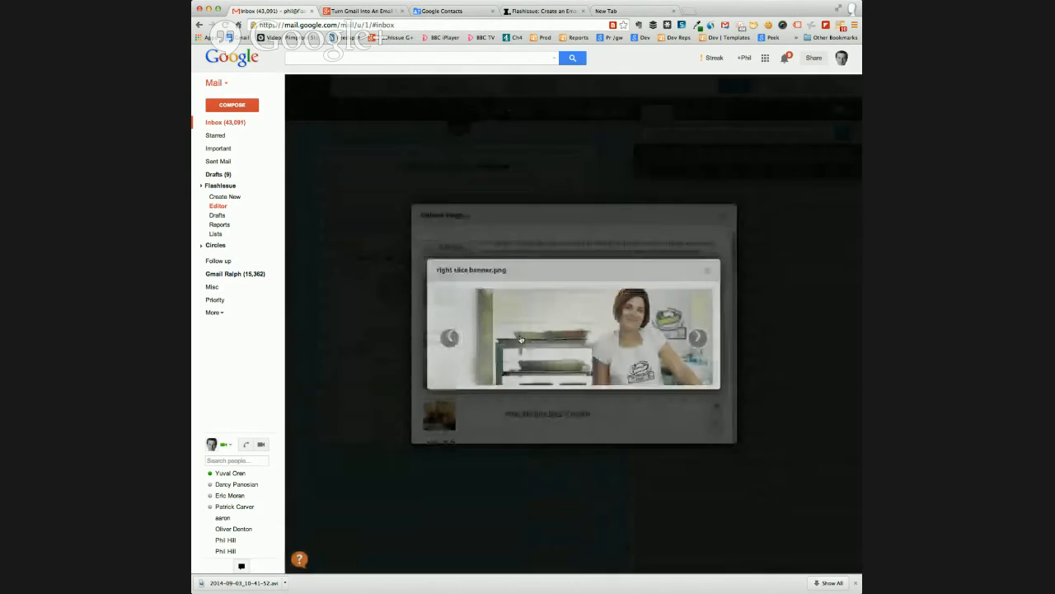
{"action": "left_click", "coordinate": [521, 339]}
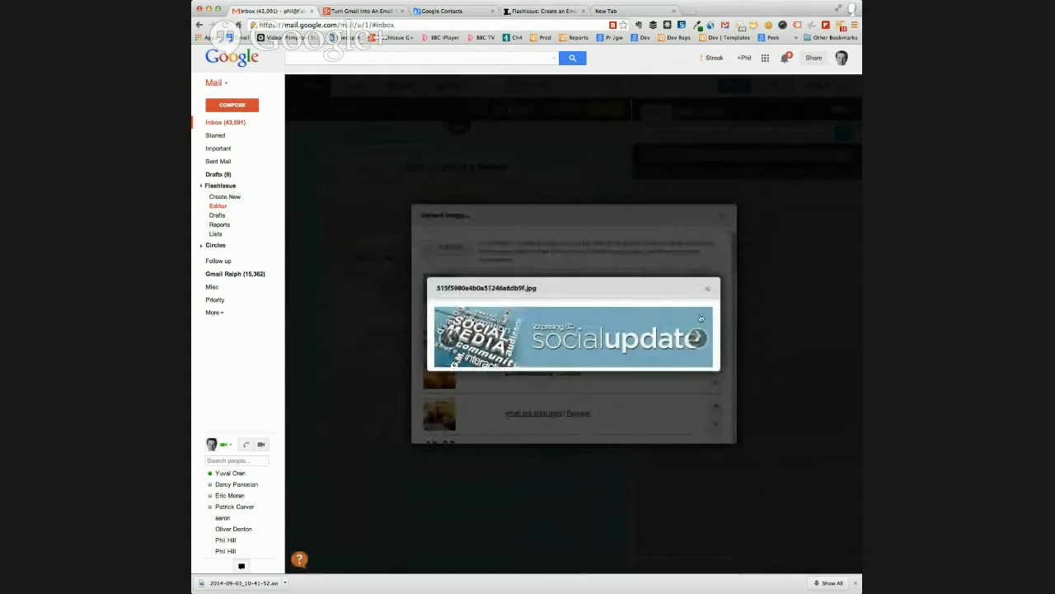
{"action": "left_click", "coordinate": [707, 288]}
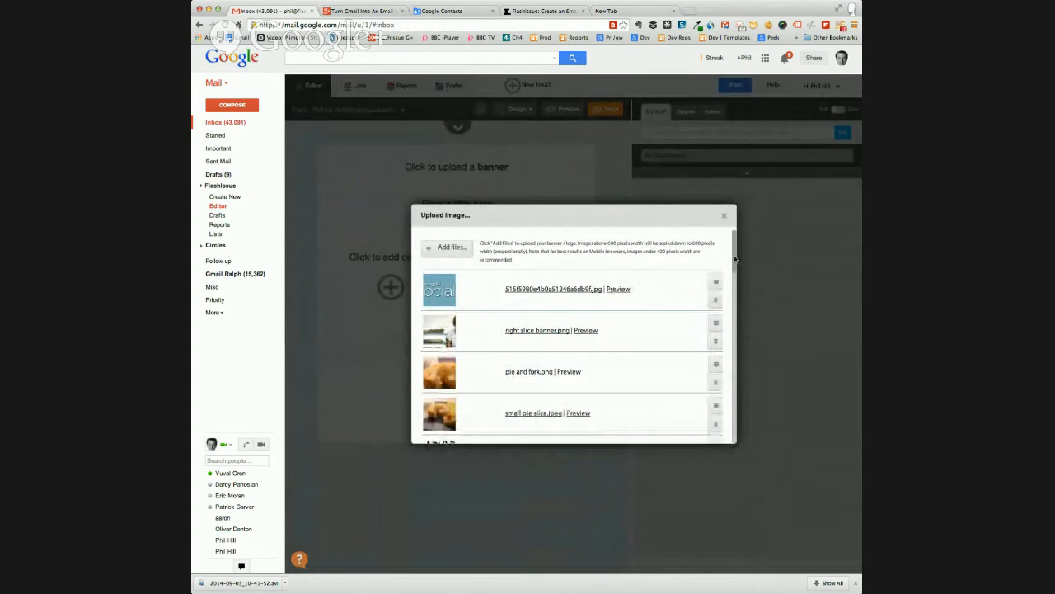
{"action": "scroll", "coordinate": [651, 300], "scroll_direction": "down", "scroll_amount": 5}
{"action": "scroll", "coordinate": [618, 313], "scroll_direction": "up", "scroll_amount": 5}
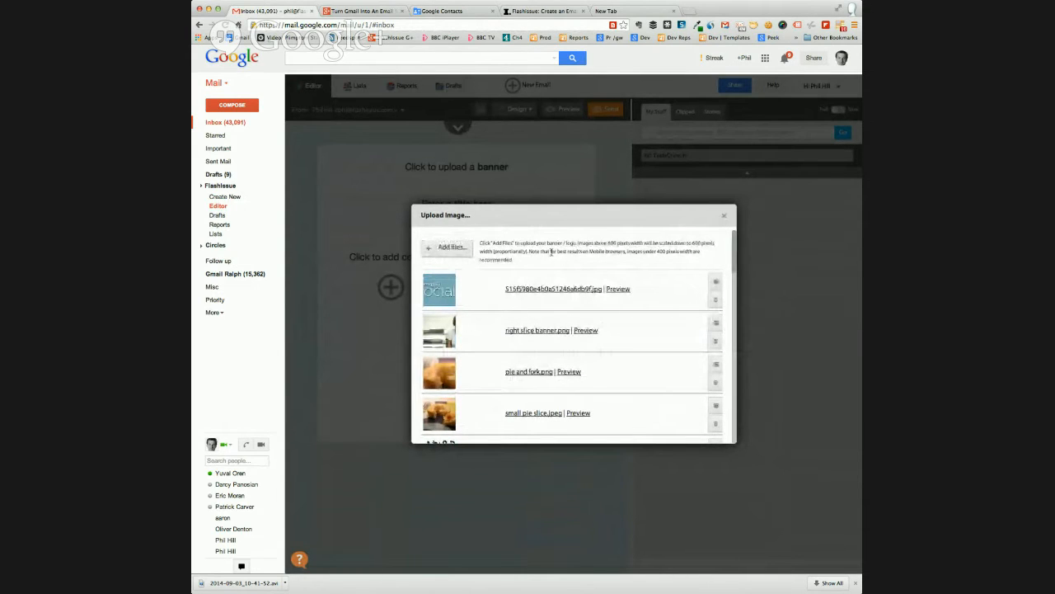
{"action": "left_click", "coordinate": [450, 250]}
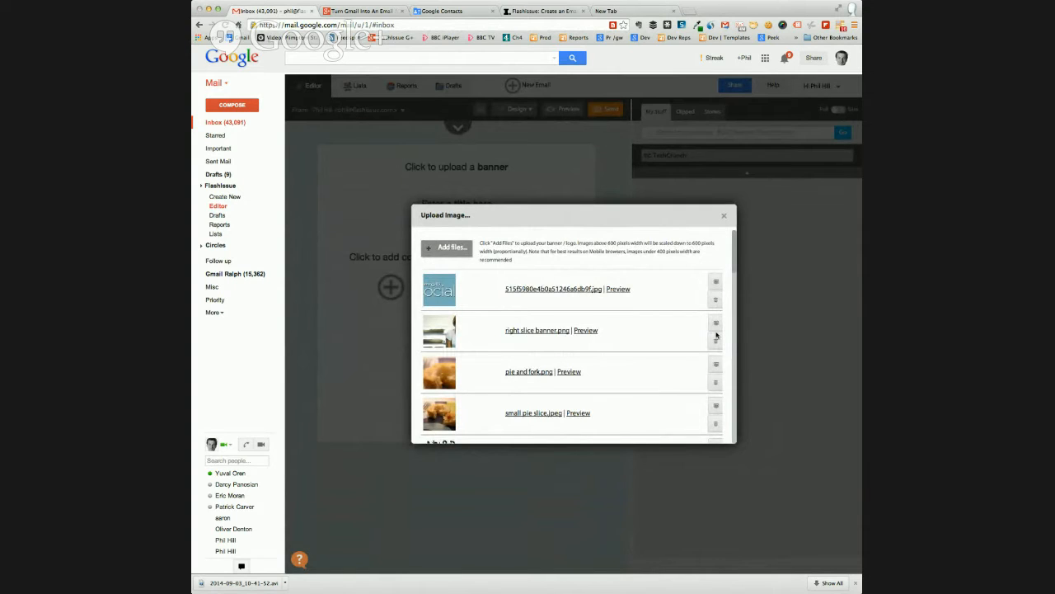
{"action": "left_click", "coordinate": [724, 215]}
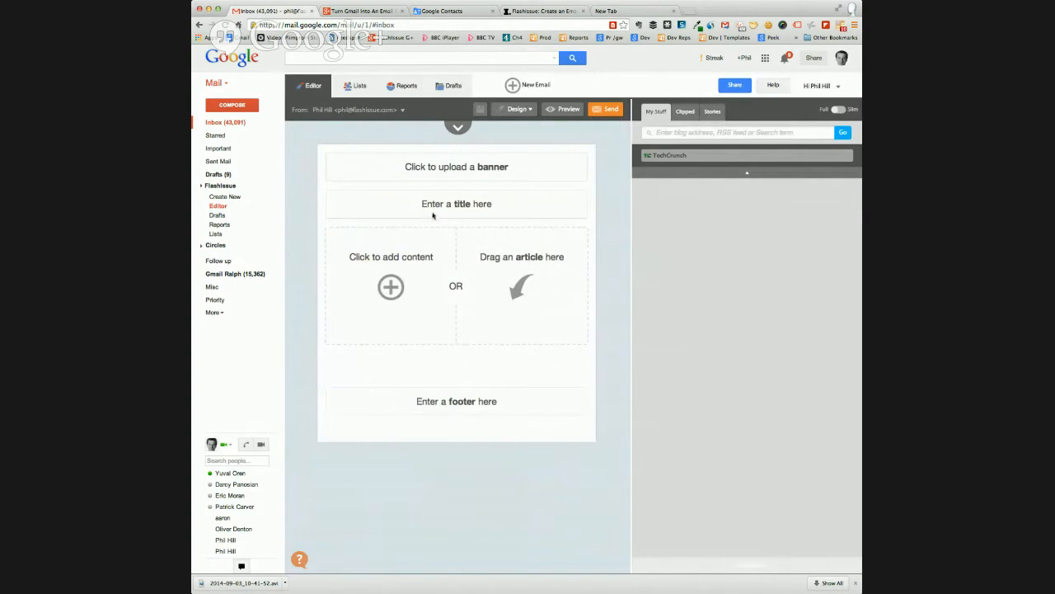
{"action": "left_click", "coordinate": [459, 210]}
{"action": "type", "text": "Title"}
{"action": "left_click_drag", "start_coordinate": [472, 203], "coordinate": [444, 202]}
{"action": "key", "text": "BackSpace"}
Add a content block to the email containing the text "Use this as the title"
{"action": "left_click", "coordinate": [390, 292]}
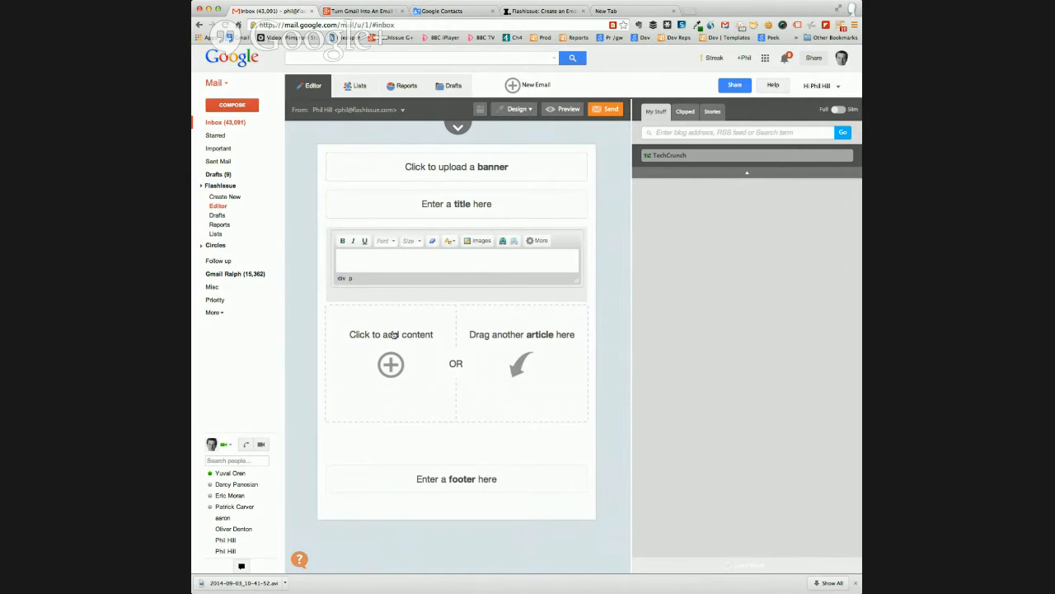
{"action": "left_click", "coordinate": [370, 260]}
{"action": "type", "text": "Use"}
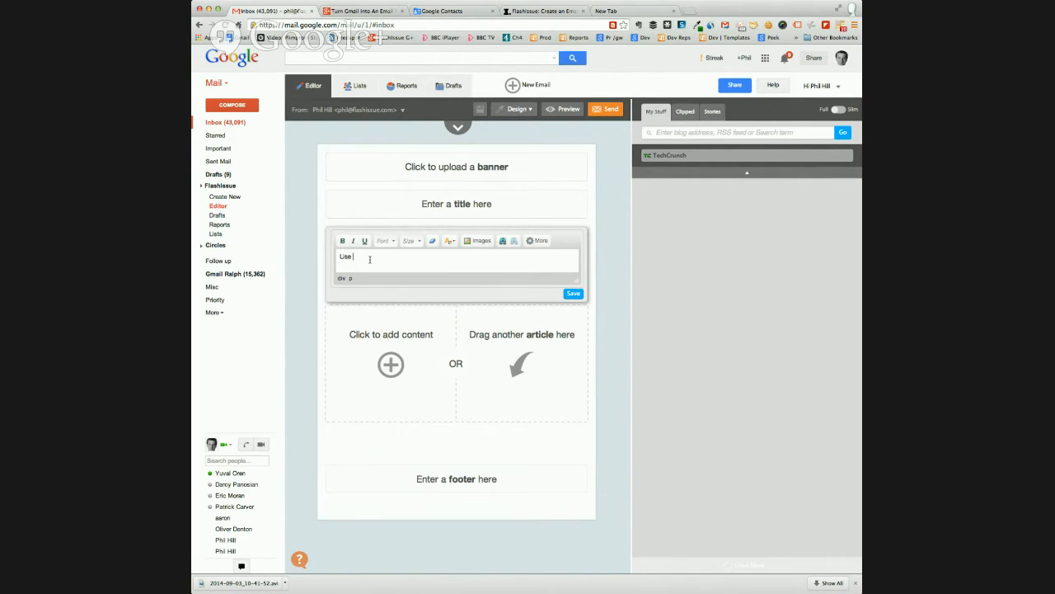
{"action": "type", "text": " this as the title"}
Format the text "Use this as the title" in Arial at size 28
{"action": "left_click_drag", "start_coordinate": [403, 259], "coordinate": [337, 259]}
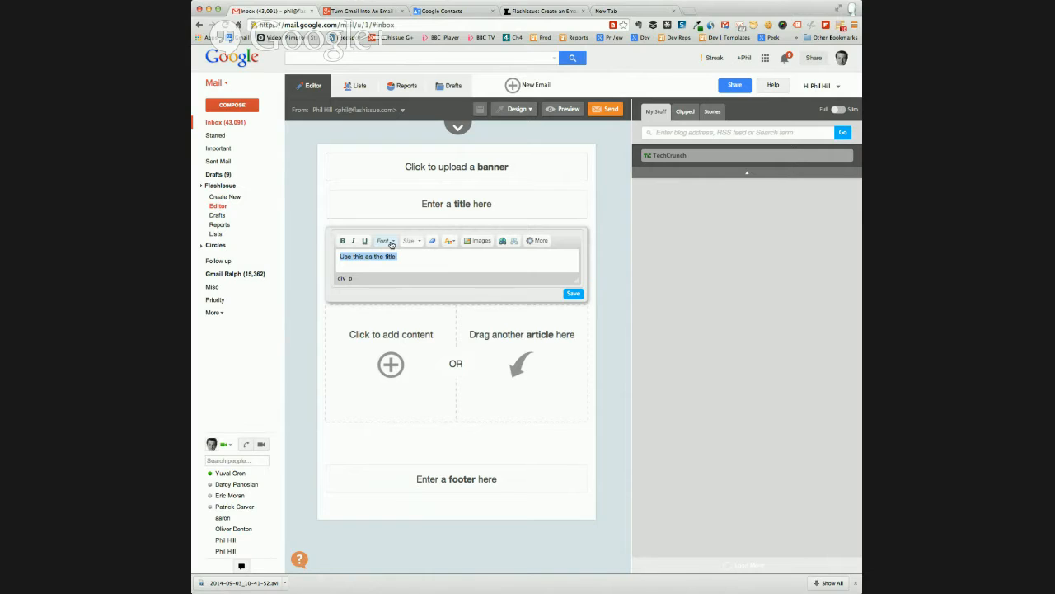
{"action": "left_click", "coordinate": [392, 244]}
{"action": "left_click", "coordinate": [394, 265]}
{"action": "left_click", "coordinate": [416, 241]}
{"action": "scroll", "coordinate": [422, 305], "scroll_direction": "down", "scroll_amount": 3}
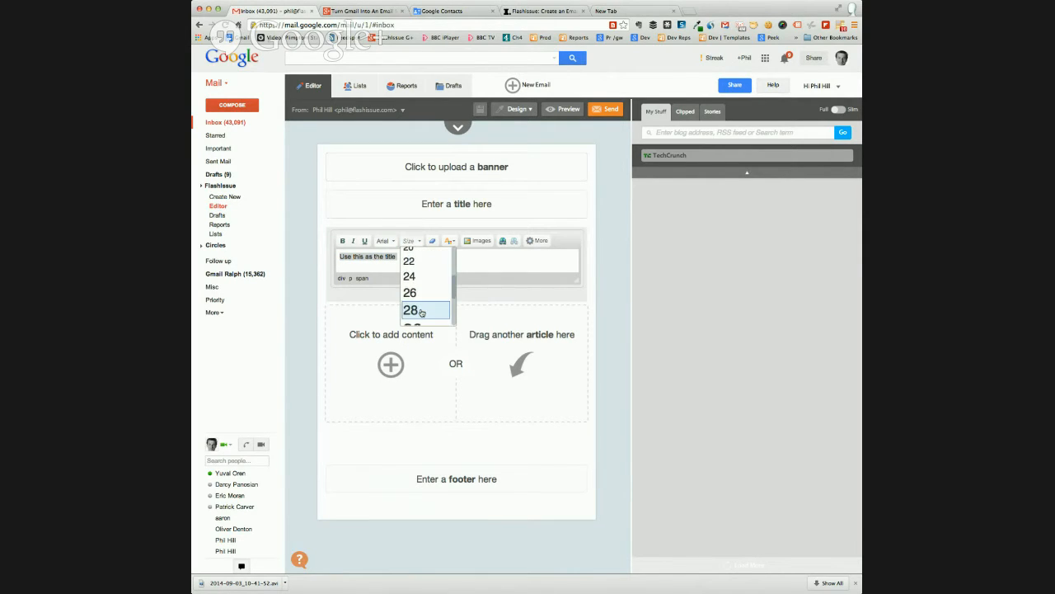
{"action": "left_click", "coordinate": [422, 310]}
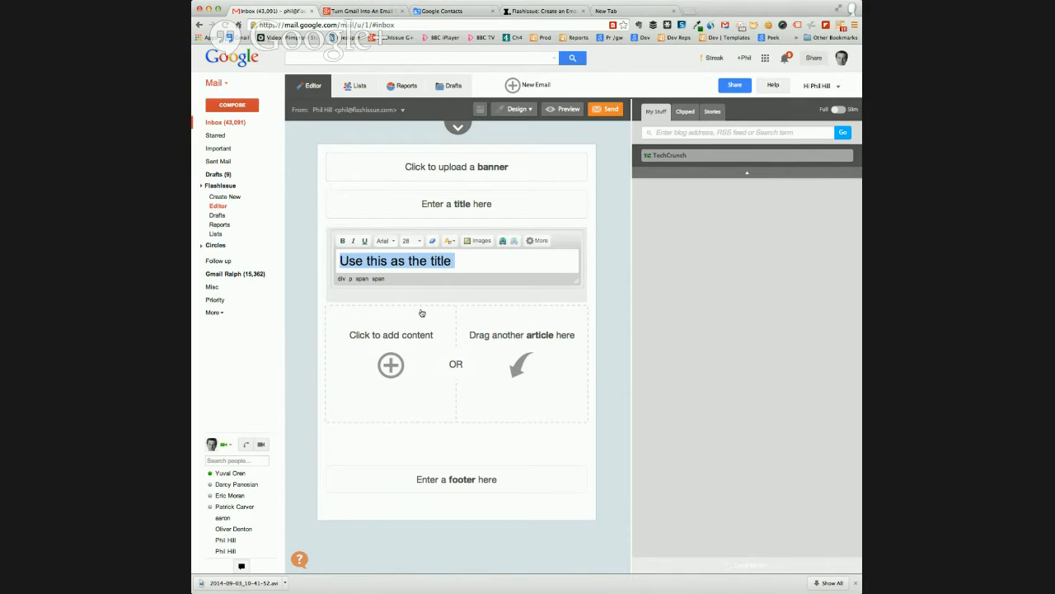
Centre the title text in the content block, colour it green and save the block
{"action": "left_click", "coordinate": [537, 241]}
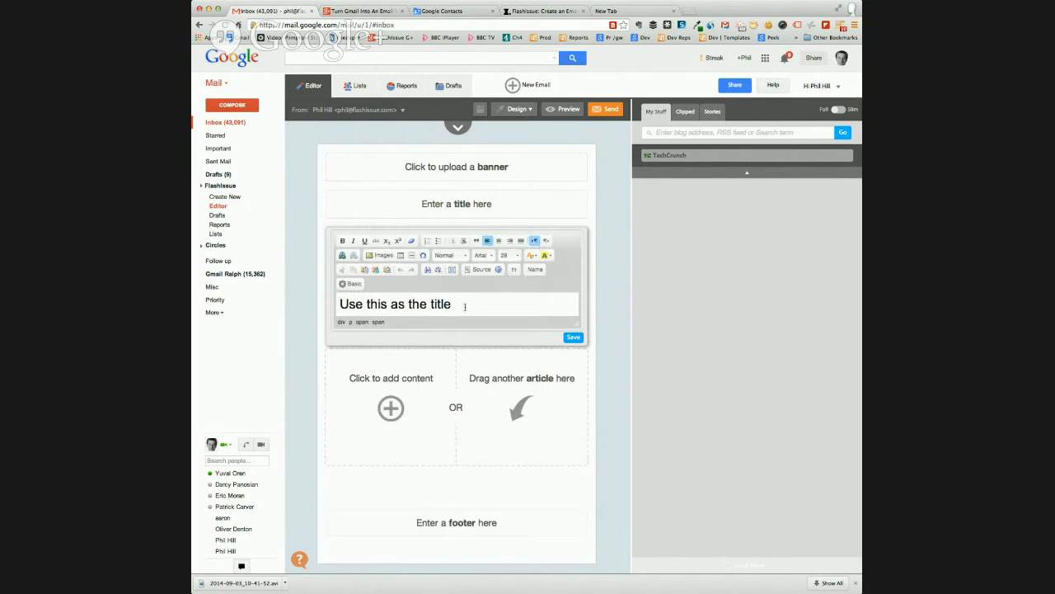
{"action": "left_click_drag", "start_coordinate": [464, 304], "coordinate": [338, 305]}
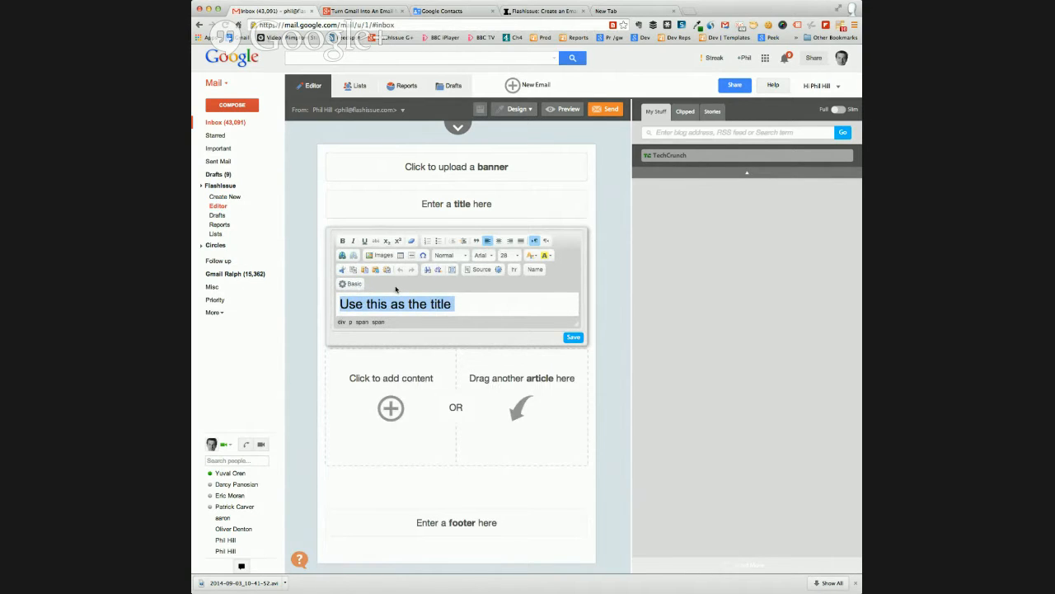
{"action": "left_click", "coordinate": [500, 242]}
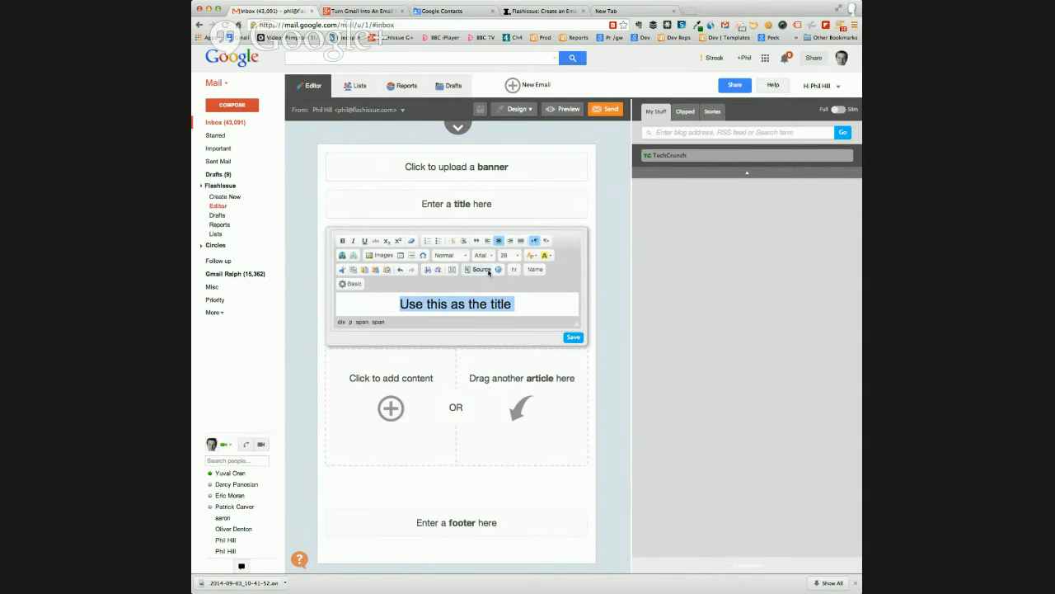
{"action": "left_click", "coordinate": [532, 255]}
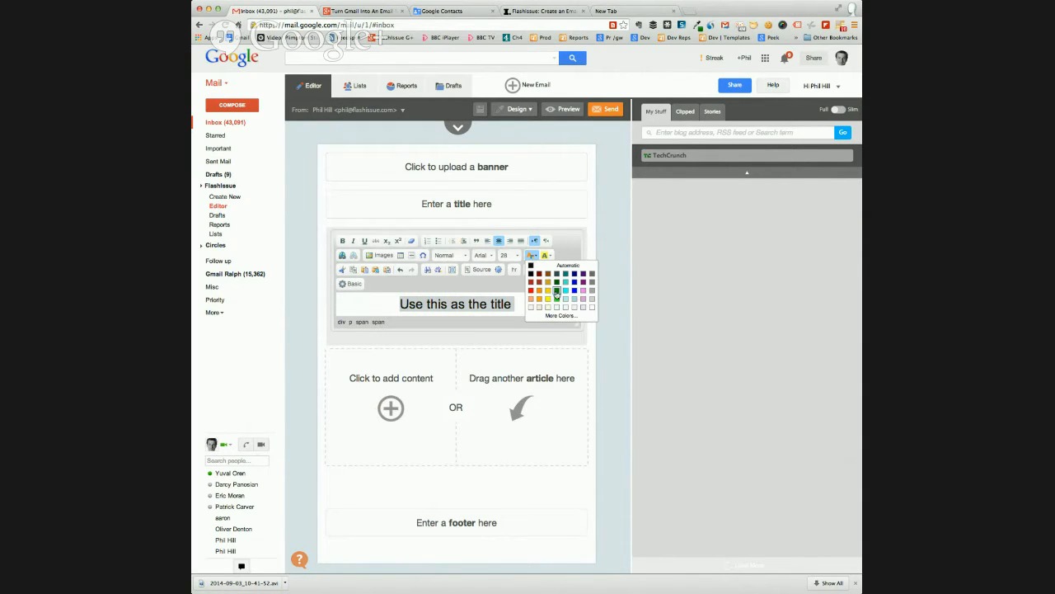
{"action": "left_click", "coordinate": [555, 299]}
{"action": "left_click", "coordinate": [571, 337]}
Load the TechCrunch feed and look through its articles and the field for adding blog or RSS sources
{"action": "mouse_move", "coordinate": [490, 245]}
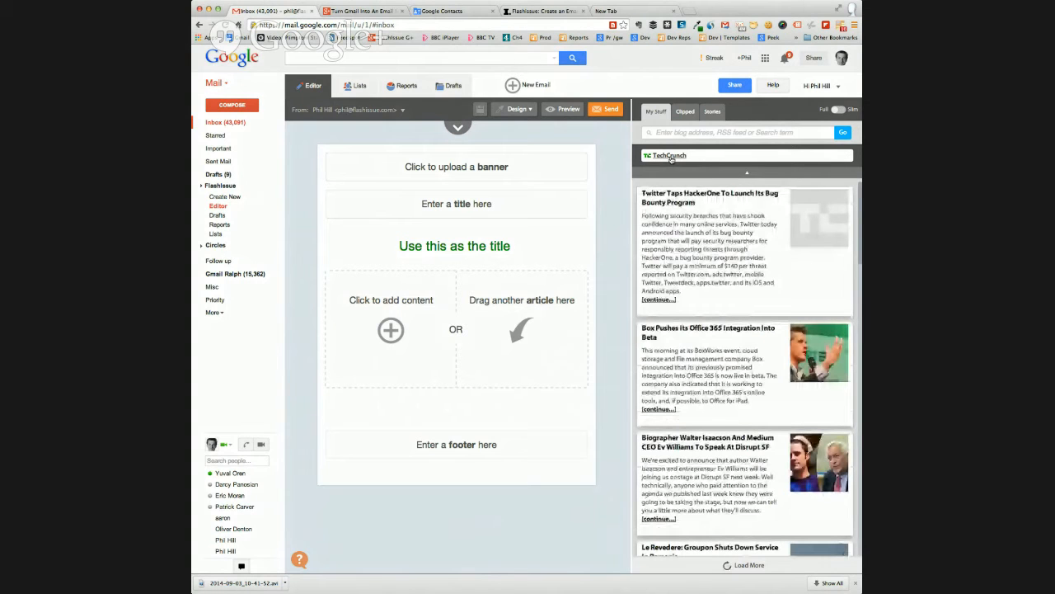
{"action": "scroll", "coordinate": [696, 289], "scroll_direction": "down", "scroll_amount": 10}
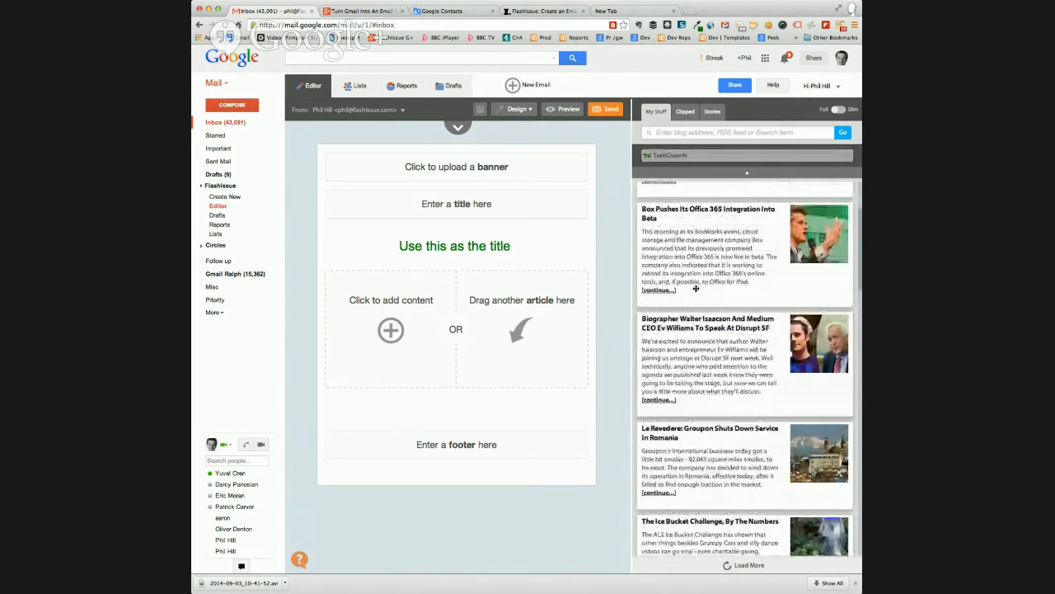
{"action": "scroll", "coordinate": [701, 280], "scroll_direction": "up", "scroll_amount": 3}
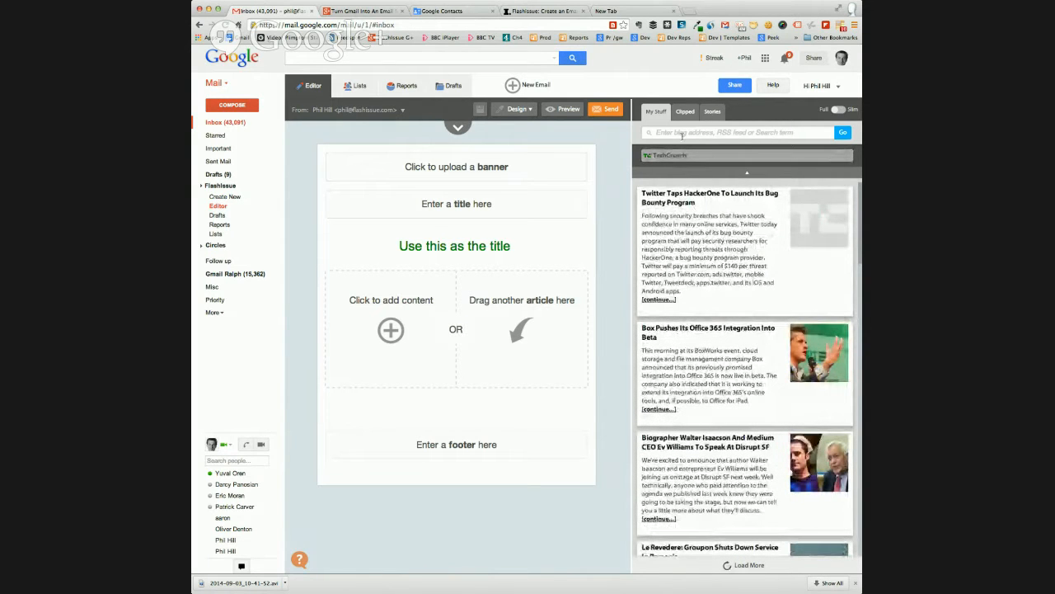
{"action": "left_click", "coordinate": [659, 133]}
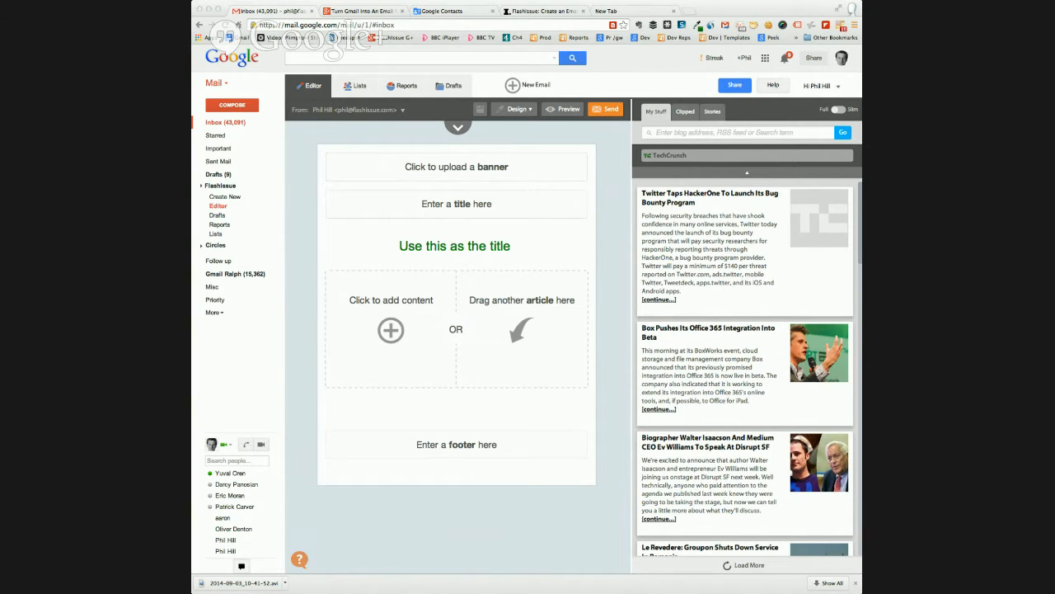
Switch to the Google+ event page and post a comment reading "go to this link to view" followed by the copied hangout link
{"action": "left_click", "coordinate": [351, 11]}
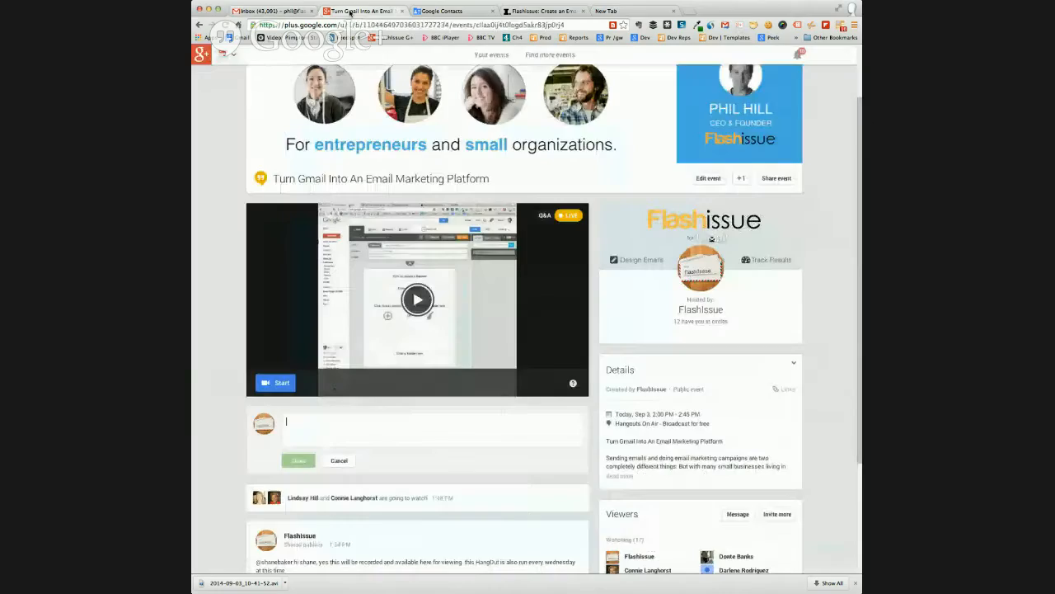
{"action": "type", "text": "go to this"}
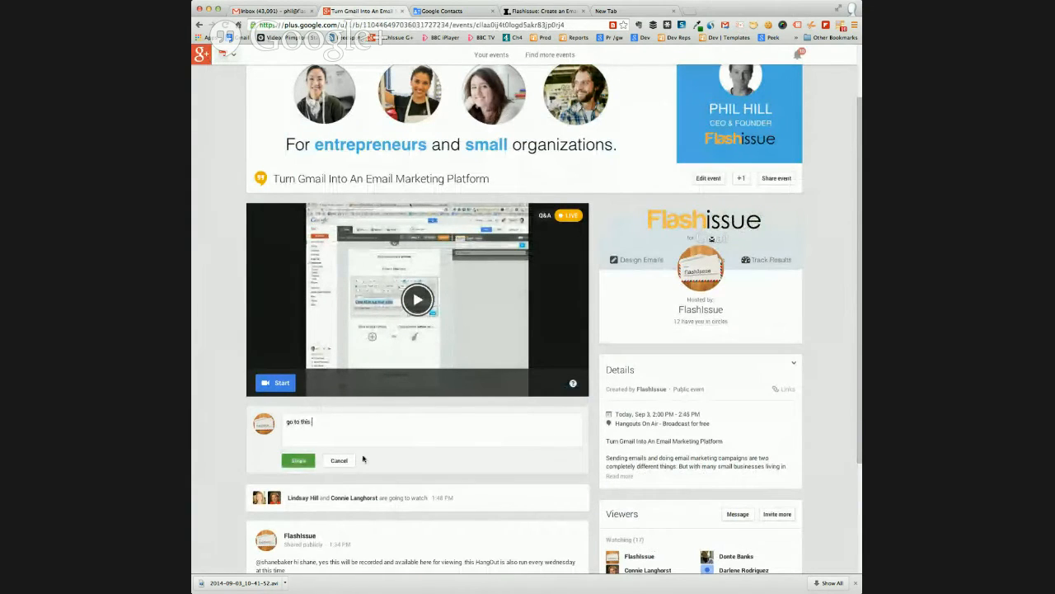
{"action": "type", "text": " link"}
{"action": "key", "text": "super+v"}
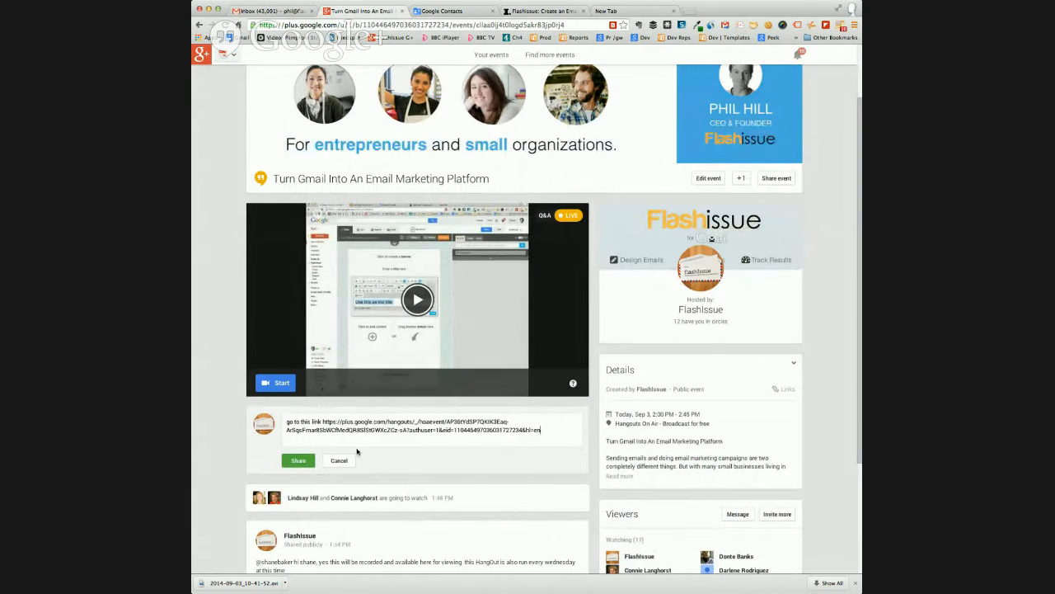
{"action": "left_click", "coordinate": [322, 421]}
{"action": "type", "text": "to view"}
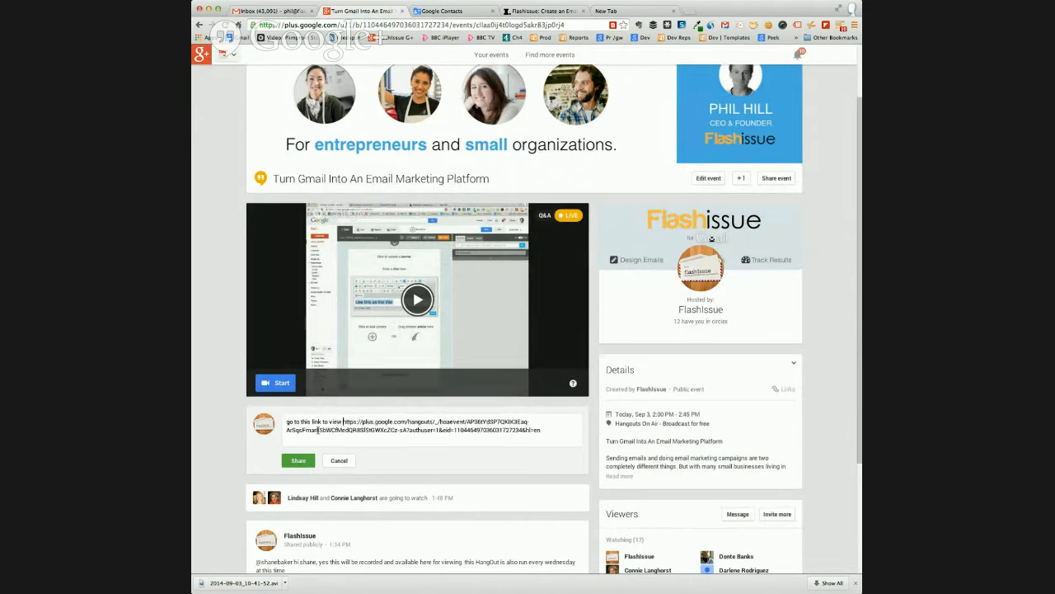
{"action": "key", "text": "Return"}
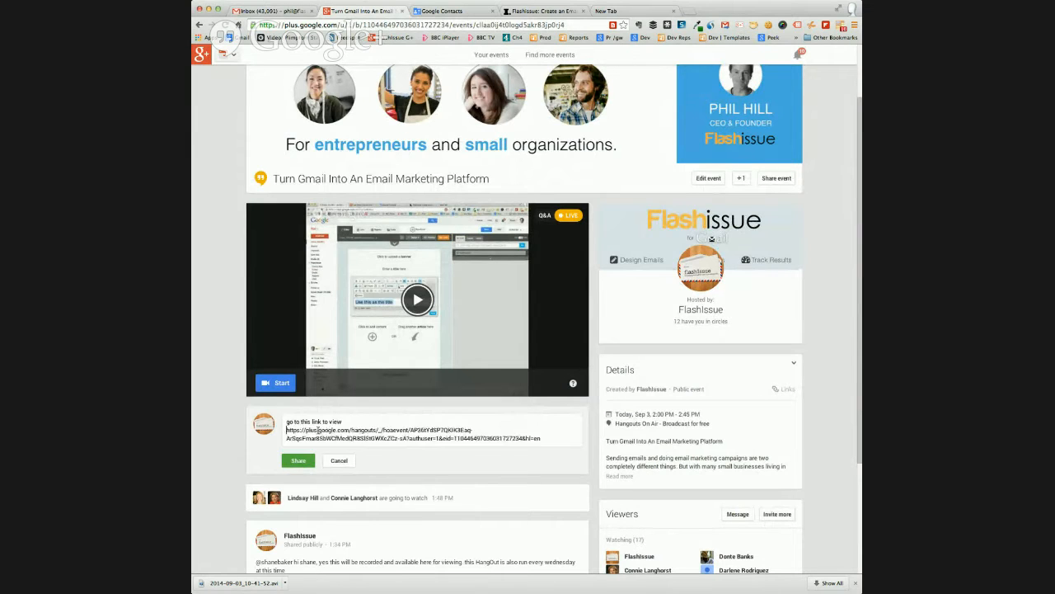
{"action": "left_click", "coordinate": [299, 460]}
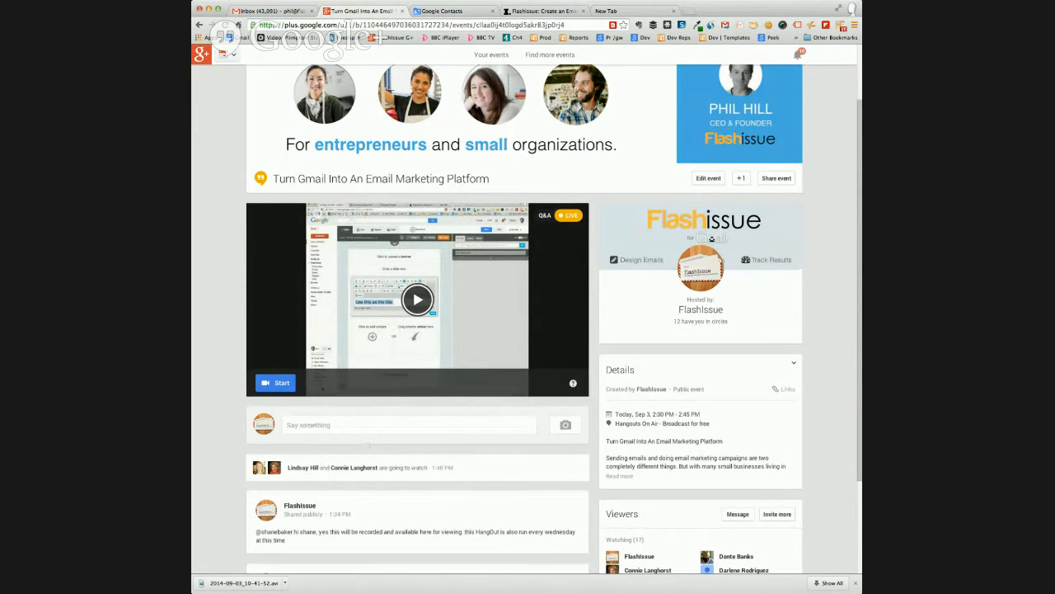
Share another comment on the event page reading "CLCIK THE START BUTTON ON THE VIDEO SCREEN ABOVE"
{"action": "key", "text": "super+Tab"}
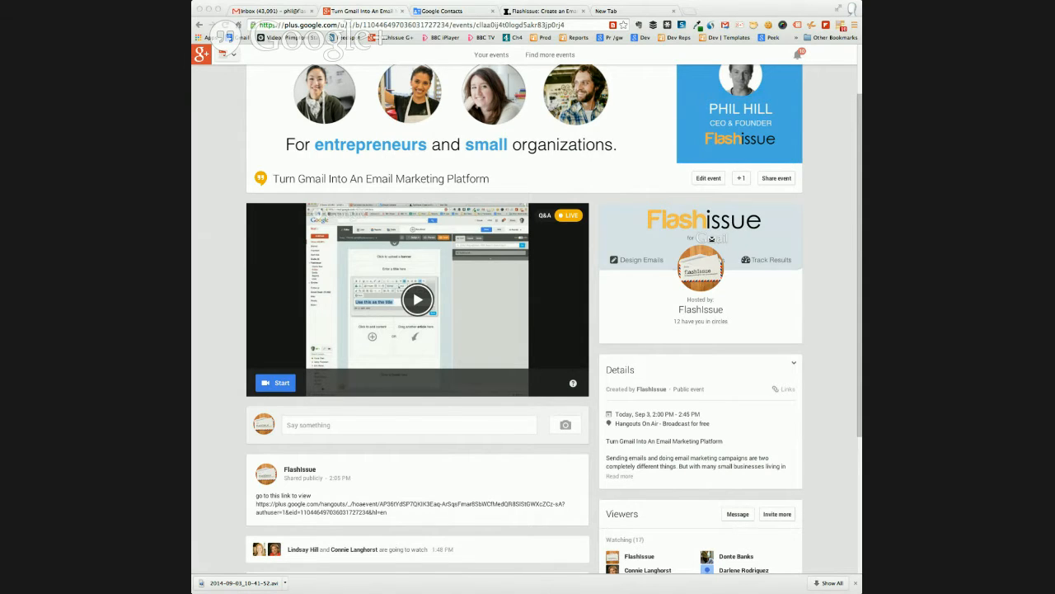
{"action": "left_click", "coordinate": [347, 425]}
{"action": "type", "text": "C"}
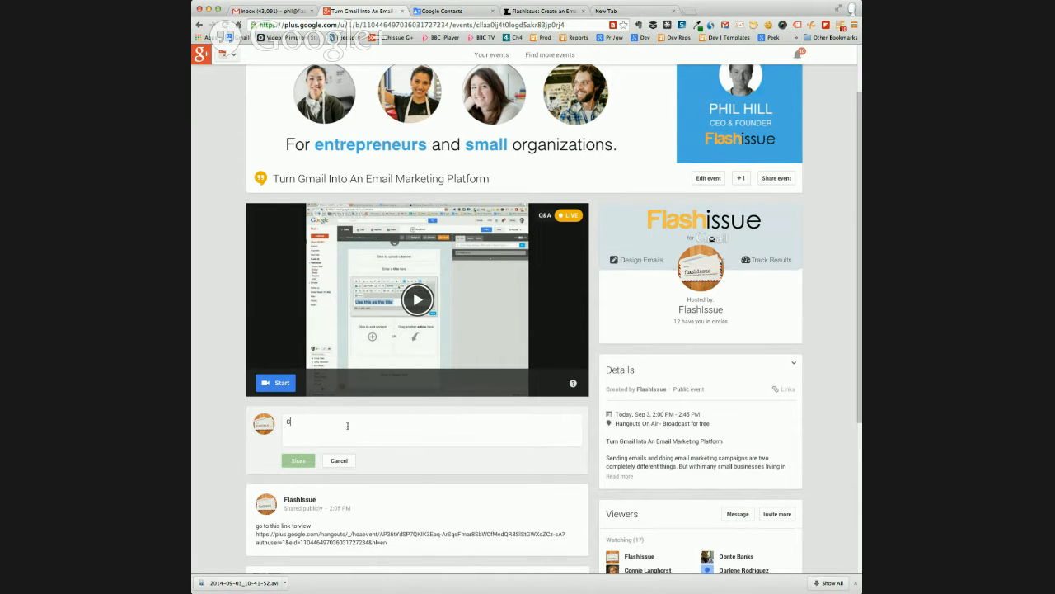
{"action": "type", "text": "LCIK THE START BUTT"}
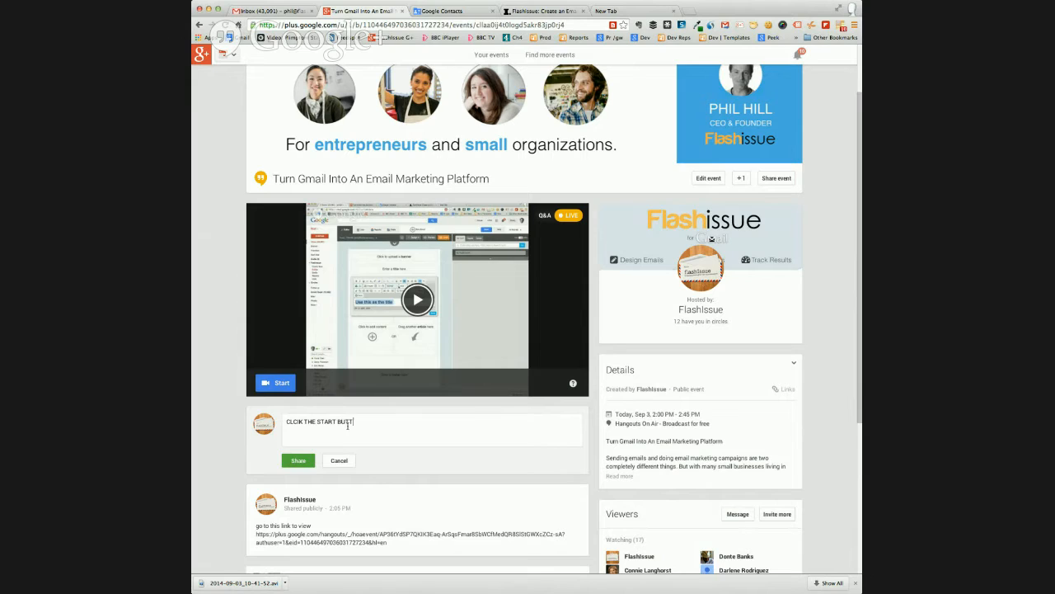
{"action": "type", "text": "ON ON THE VIDEO SCREEN ABOVE"}
{"action": "left_click", "coordinate": [298, 460]}
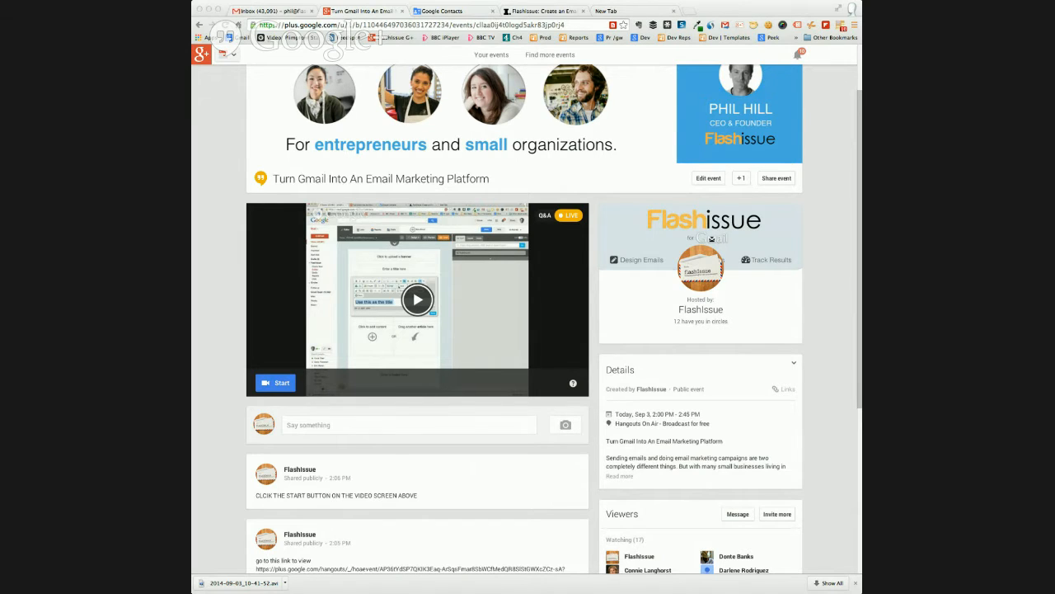
Return to the Gmail draft and add the TechCrunch articles on Walter Isaacson, Twitter's bug bounty and Box's Office 365 integration below the title
{"action": "left_click", "coordinate": [277, 13]}
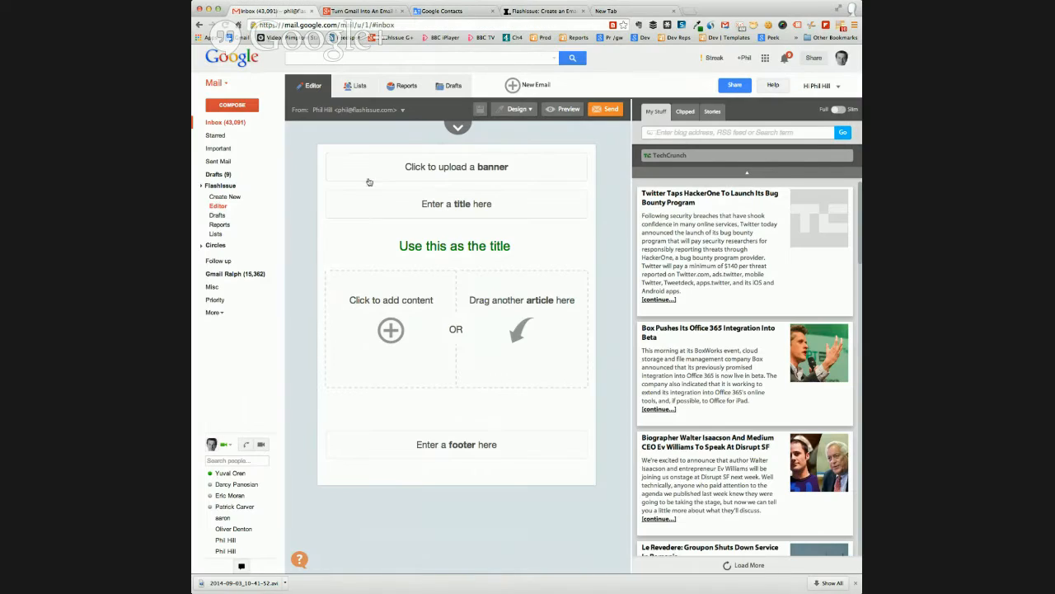
{"action": "scroll", "coordinate": [710, 308], "scroll_direction": "down", "scroll_amount": 15}
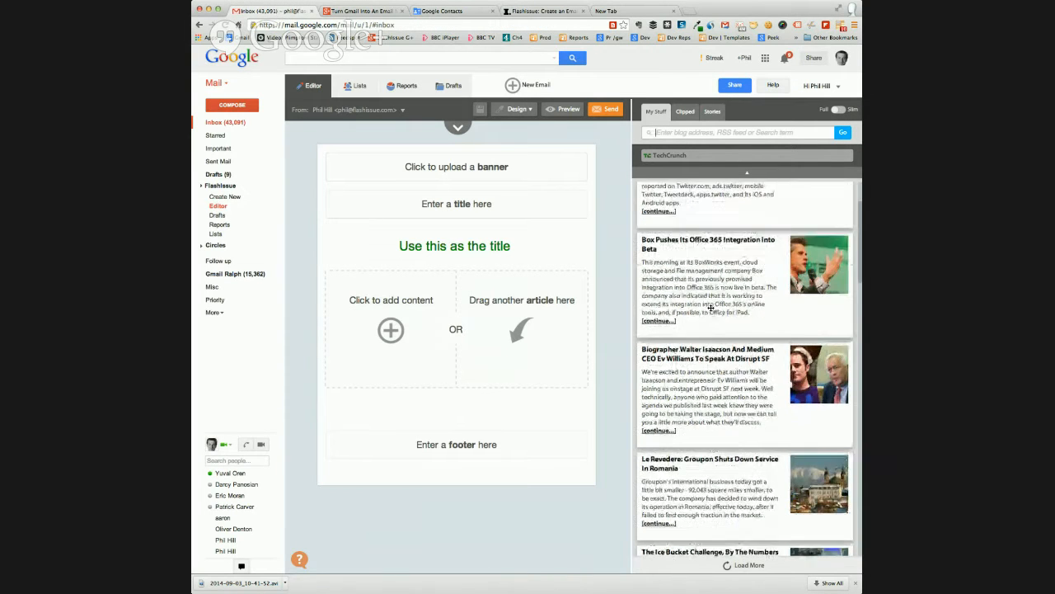
{"action": "scroll", "coordinate": [711, 308], "scroll_direction": "up", "scroll_amount": 15}
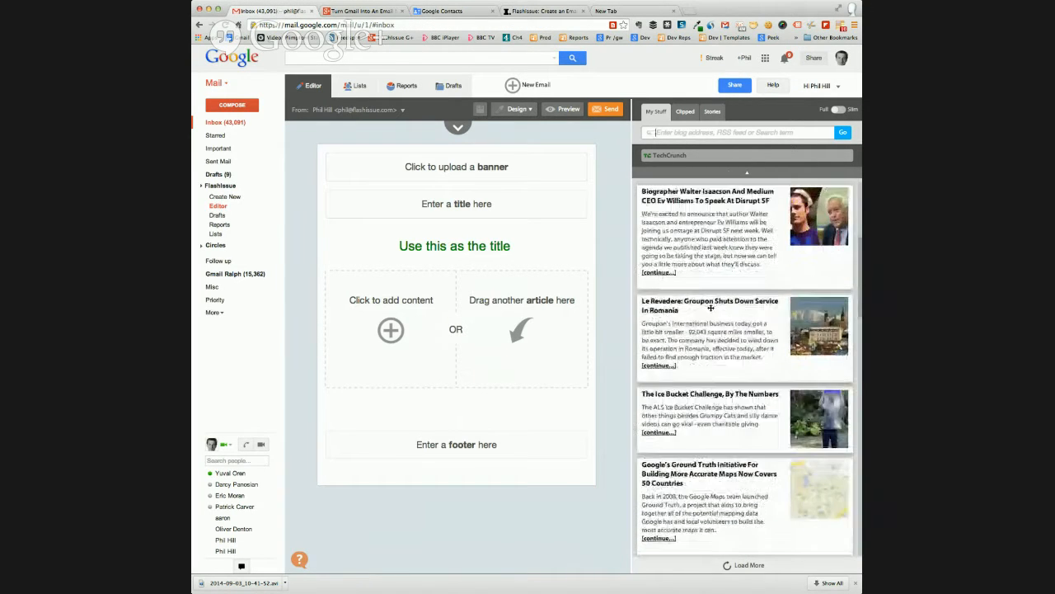
{"action": "left_click", "coordinate": [656, 132]}
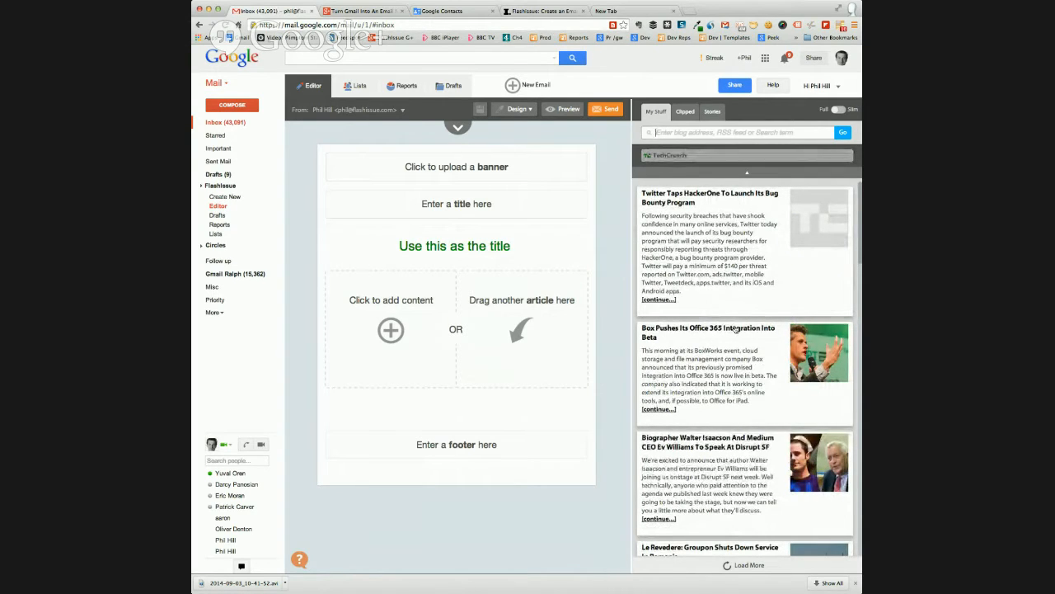
{"action": "scroll", "coordinate": [711, 298], "scroll_direction": "down", "scroll_amount": 5}
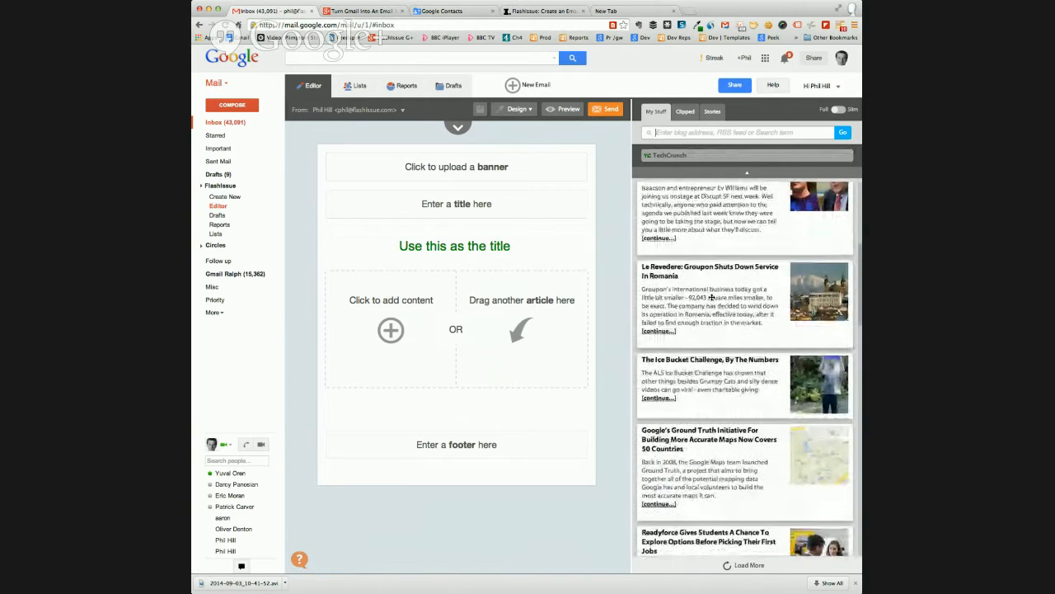
{"action": "scroll", "coordinate": [711, 298], "scroll_direction": "up", "scroll_amount": 5}
{"action": "left_click_drag", "start_coordinate": [714, 269], "coordinate": [482, 351]}
{"action": "left_click_drag", "start_coordinate": [704, 359], "coordinate": [469, 366]}
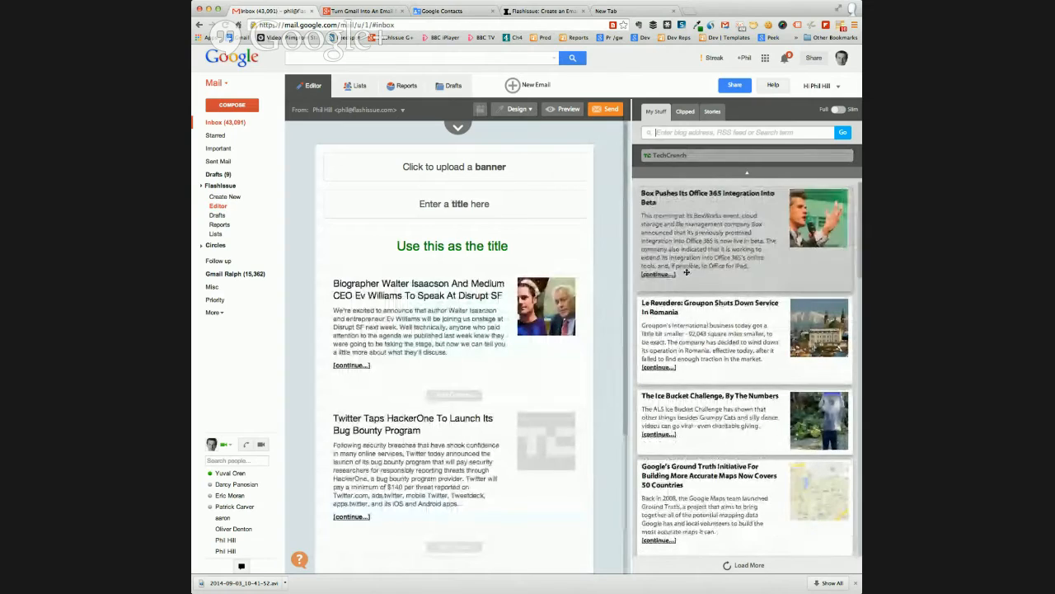
{"action": "left_click_drag", "start_coordinate": [686, 272], "coordinate": [596, 314]}
Move the Walter Isaacson article above the Box Office 365 article, and put the Box article back on top
{"action": "scroll", "coordinate": [601, 314], "scroll_direction": "down", "scroll_amount": 5}
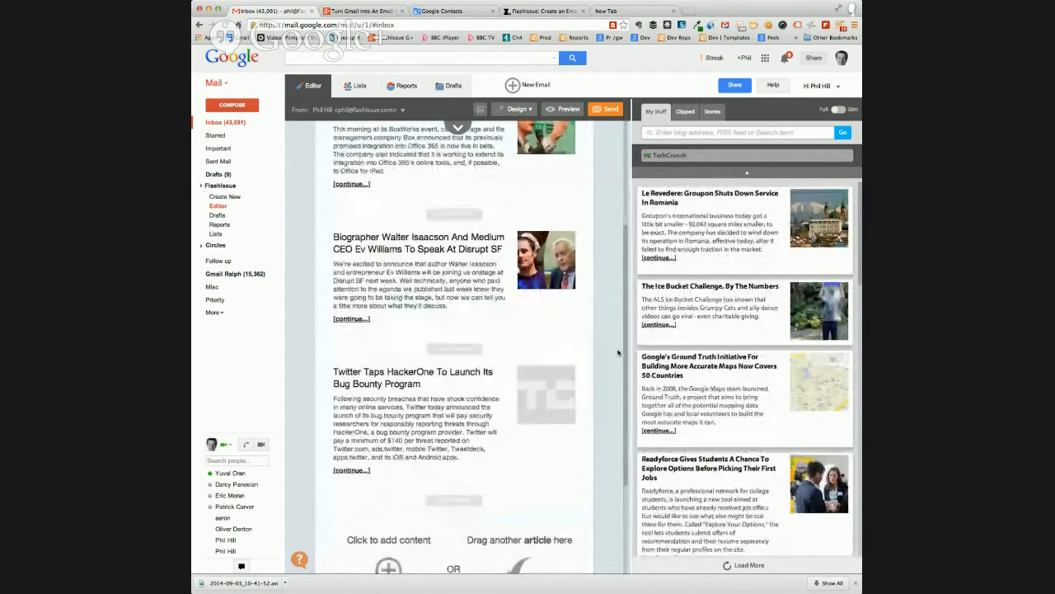
{"action": "scroll", "coordinate": [619, 353], "scroll_direction": "up", "scroll_amount": 3}
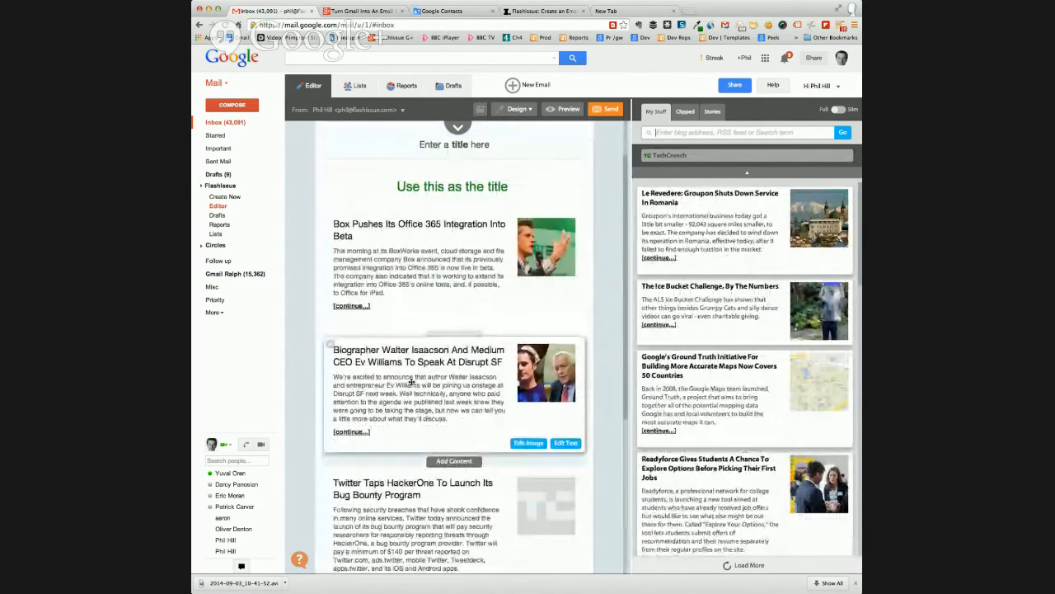
{"action": "left_click_drag", "start_coordinate": [411, 382], "coordinate": [415, 283]}
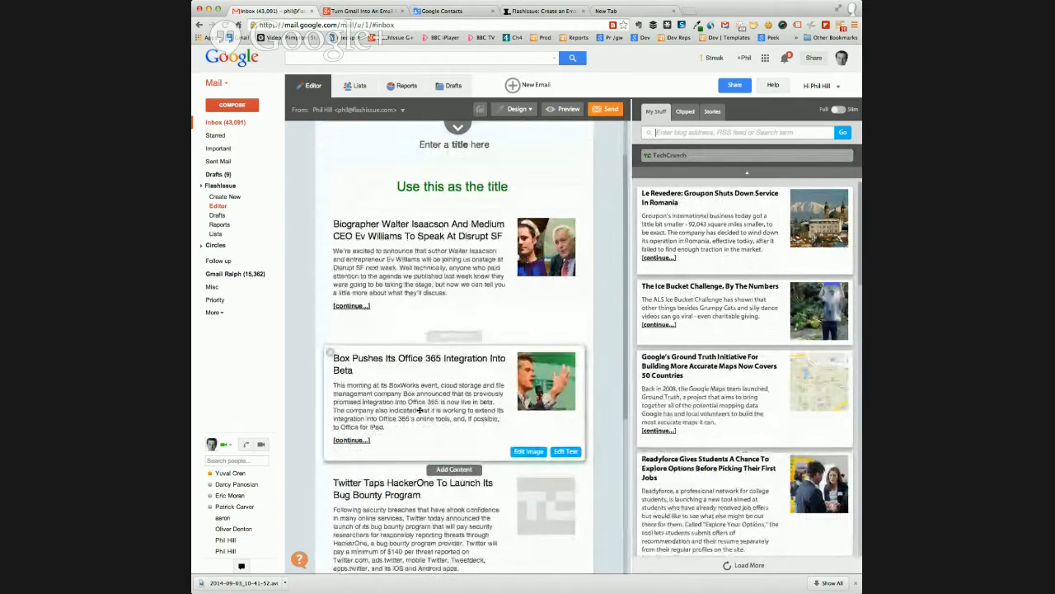
{"action": "left_click_drag", "start_coordinate": [419, 410], "coordinate": [416, 289]}
{"action": "scroll", "coordinate": [609, 317], "scroll_direction": "up", "scroll_amount": 1}
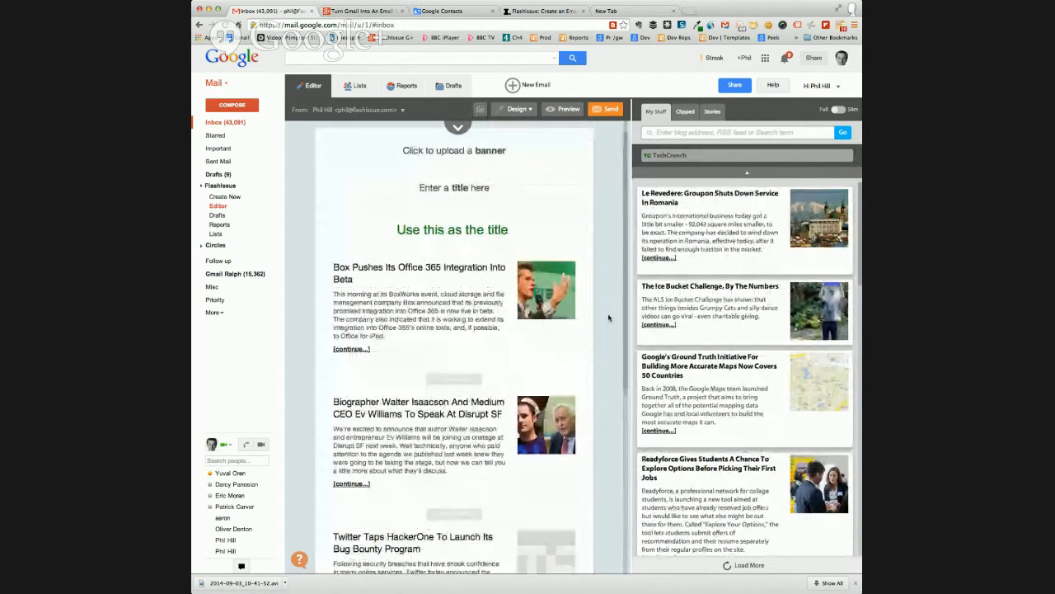
Examine the text editor and the image URL setting of the Box Office 365 article, and look over the whole email
{"action": "scroll", "coordinate": [608, 317], "scroll_direction": "down", "scroll_amount": 3}
{"action": "scroll", "coordinate": [609, 317], "scroll_direction": "up", "scroll_amount": 2}
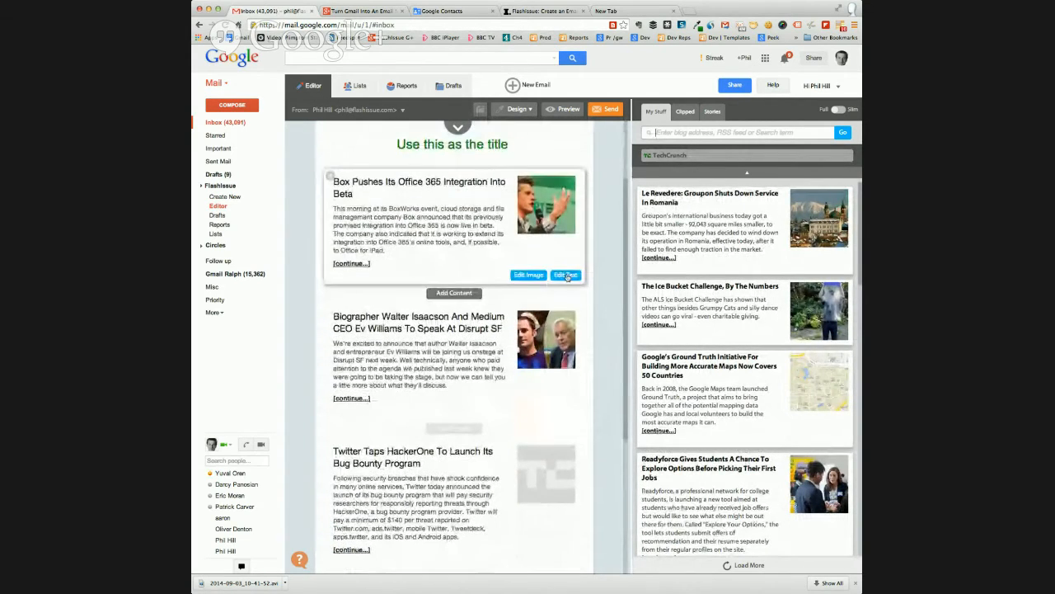
{"action": "left_click", "coordinate": [566, 277]}
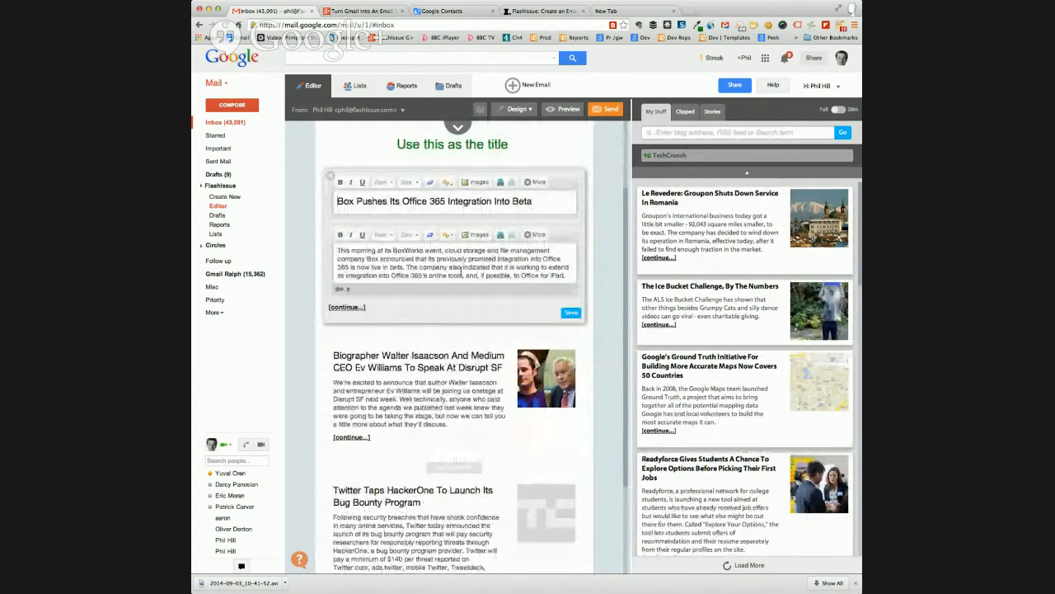
{"action": "left_click", "coordinate": [563, 312]}
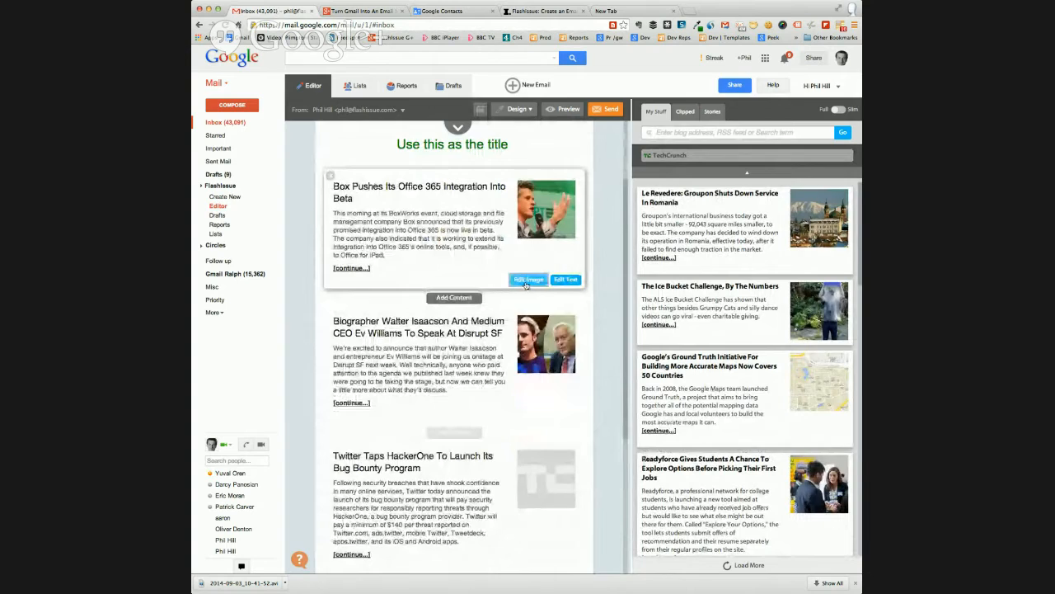
{"action": "left_click", "coordinate": [528, 281]}
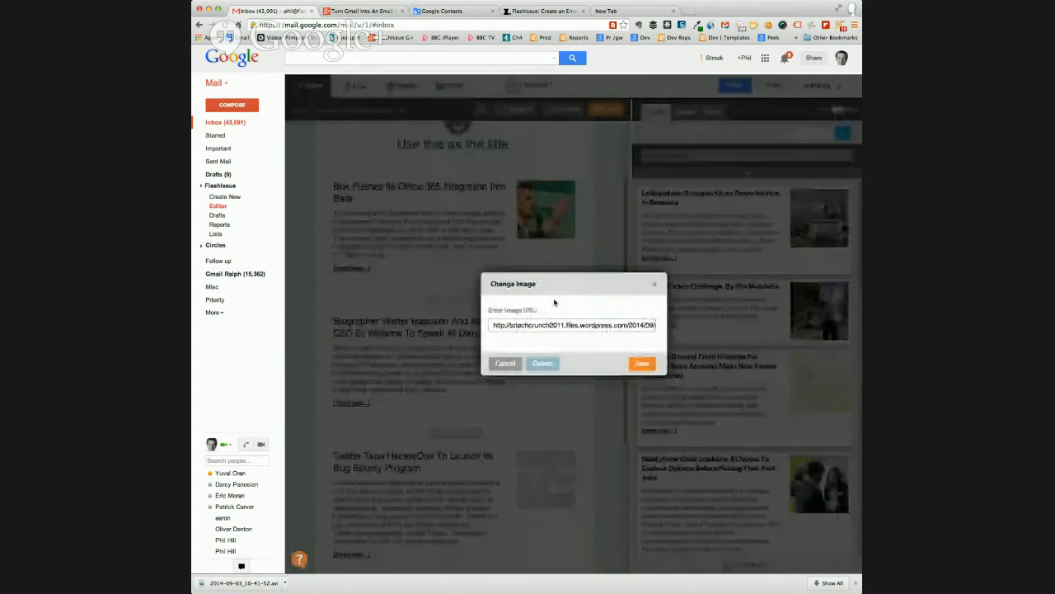
{"action": "left_click", "coordinate": [505, 364]}
{"action": "scroll", "coordinate": [461, 330], "scroll_direction": "up", "scroll_amount": 3}
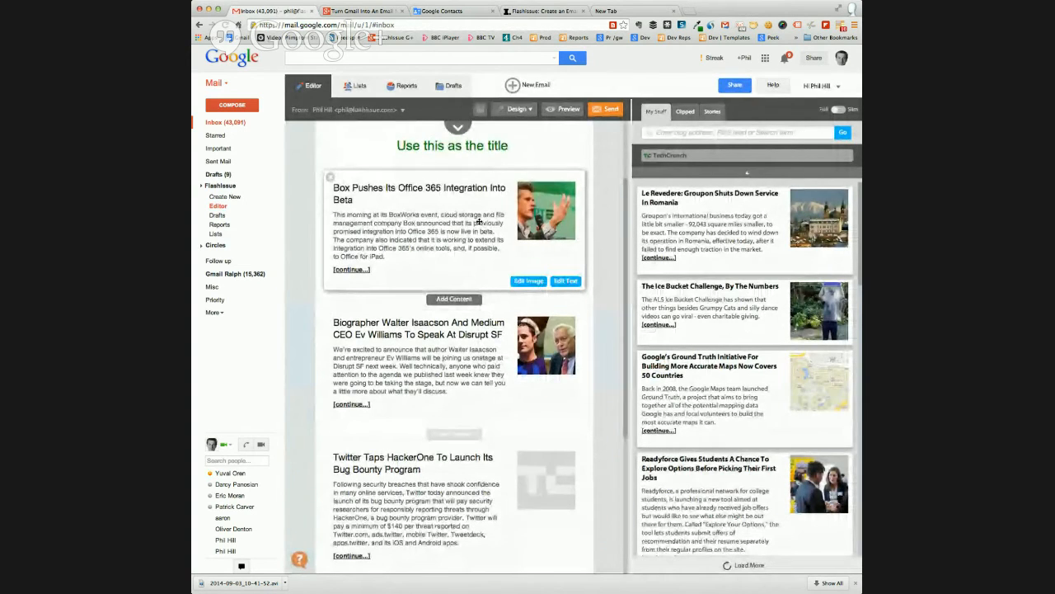
{"action": "scroll", "coordinate": [462, 297], "scroll_direction": "down", "scroll_amount": 8}
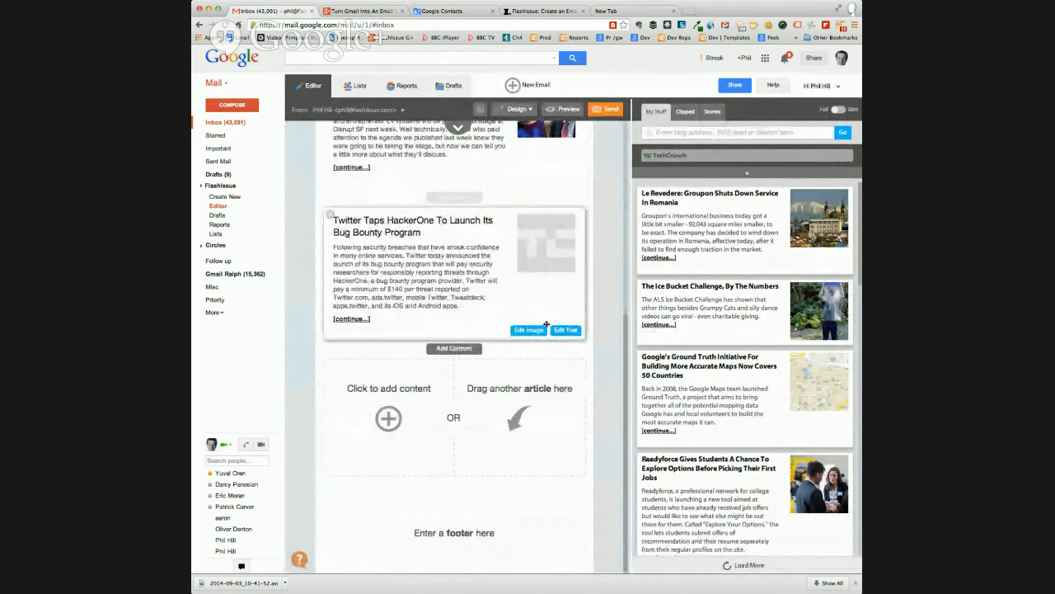
{"action": "scroll", "coordinate": [536, 321], "scroll_direction": "up", "scroll_amount": 7}
{"action": "scroll", "coordinate": [545, 327], "scroll_direction": "up", "scroll_amount": 1}
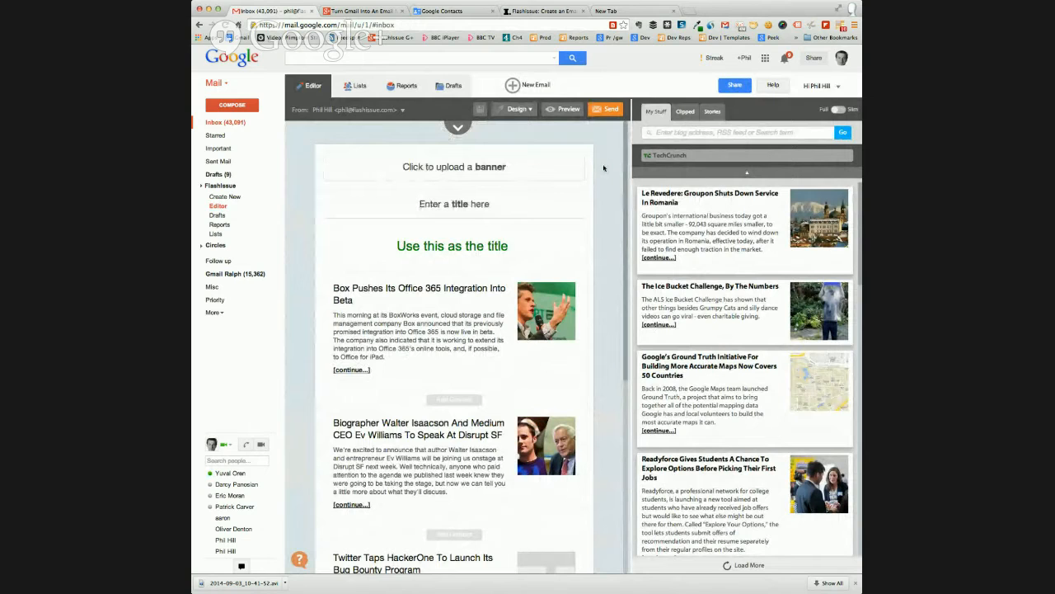
Start a new email and look through the themed templates for a suitable layout
{"action": "left_click", "coordinate": [512, 85]}
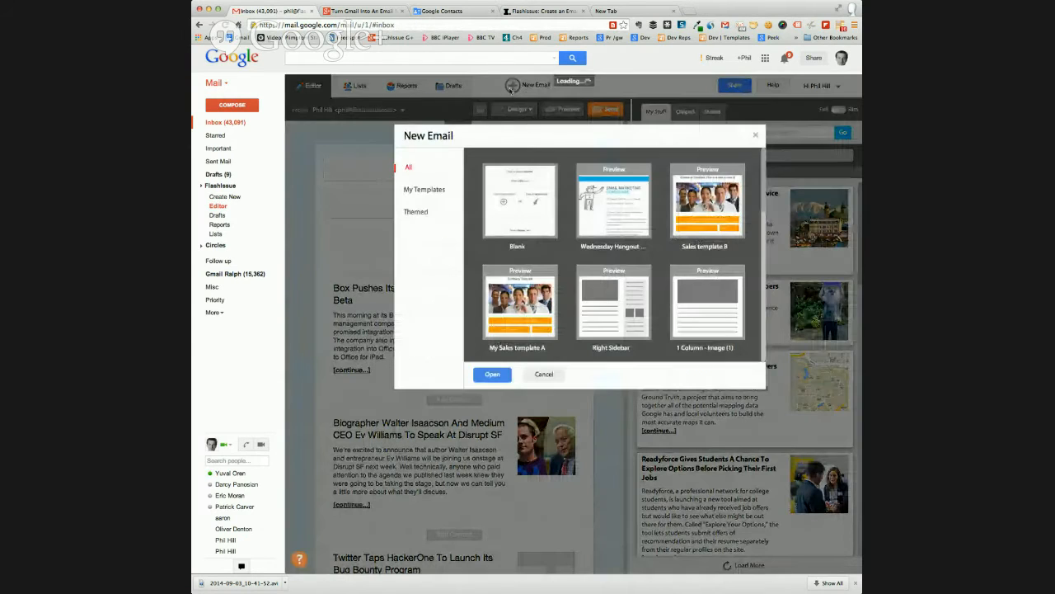
{"action": "left_click", "coordinate": [416, 211]}
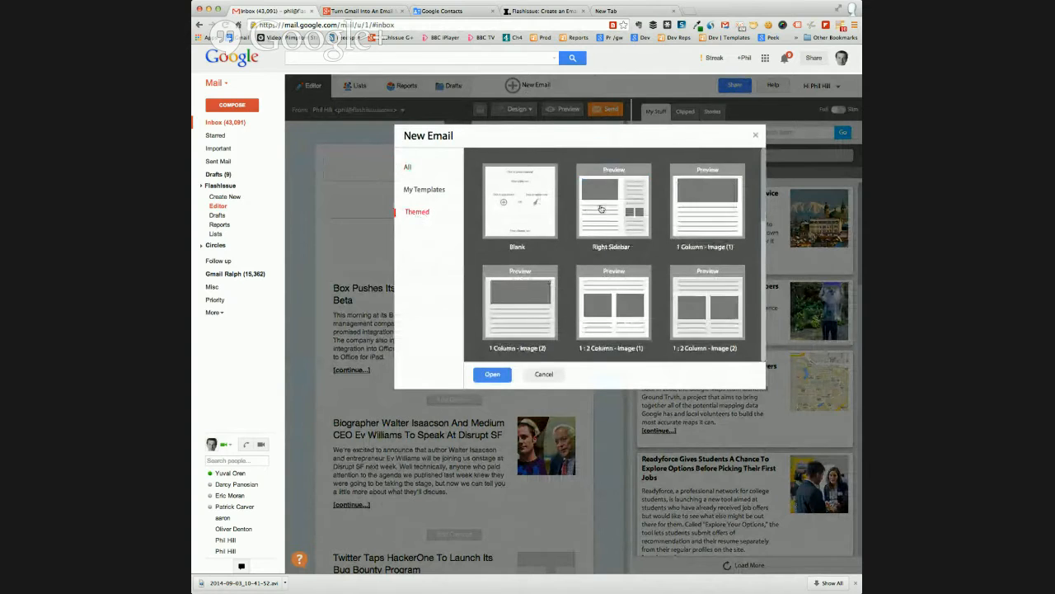
{"action": "scroll", "coordinate": [602, 210], "scroll_direction": "down", "scroll_amount": 3}
{"action": "scroll", "coordinate": [601, 211], "scroll_direction": "down", "scroll_amount": 4}
{"action": "scroll", "coordinate": [594, 211], "scroll_direction": "up", "scroll_amount": 10}
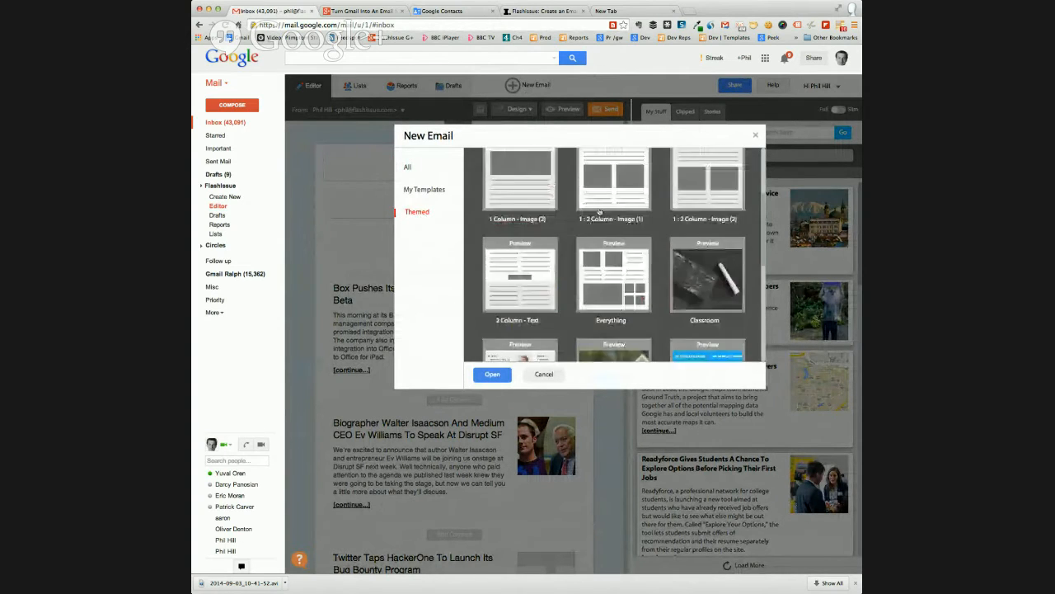
{"action": "scroll", "coordinate": [592, 213], "scroll_direction": "down", "scroll_amount": 6}
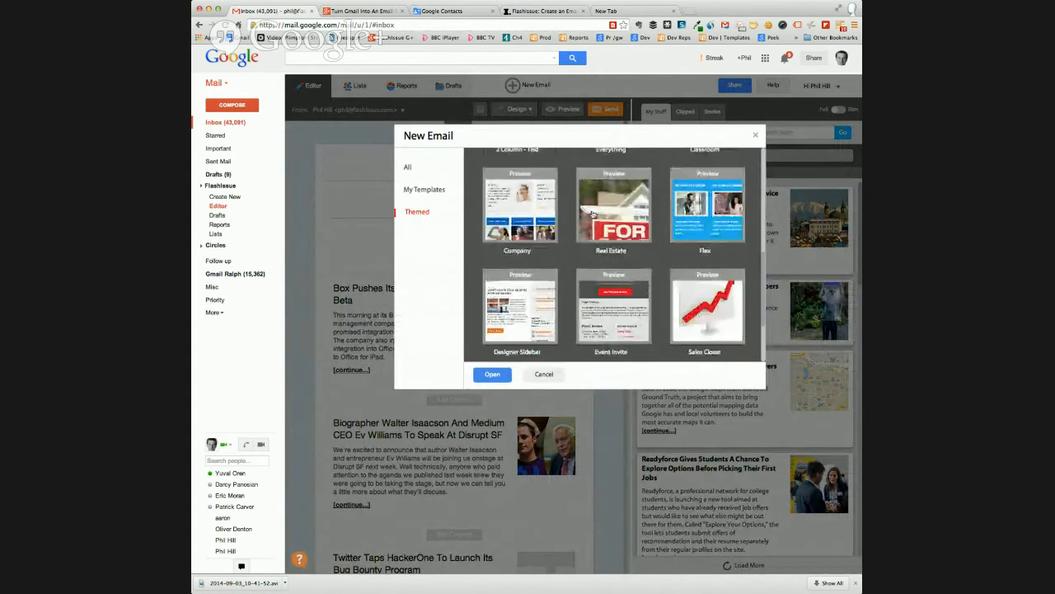
{"action": "scroll", "coordinate": [592, 213], "scroll_direction": "up", "scroll_amount": 5}
{"action": "scroll", "coordinate": [592, 215], "scroll_direction": "up", "scroll_amount": 1}
{"action": "scroll", "coordinate": [593, 214], "scroll_direction": "down", "scroll_amount": 4}
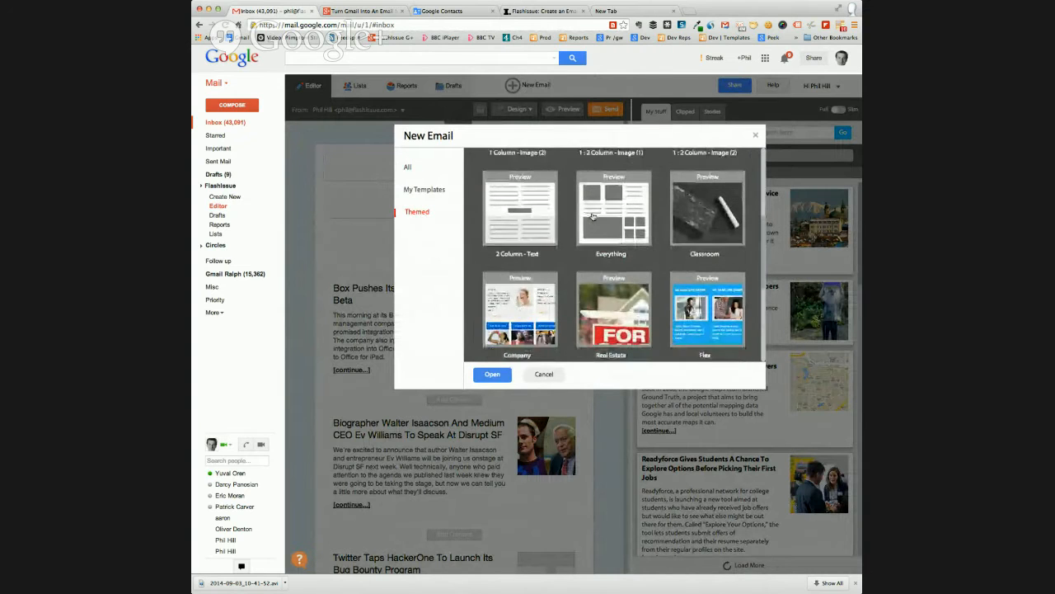
{"action": "scroll", "coordinate": [592, 216], "scroll_direction": "down", "scroll_amount": 4}
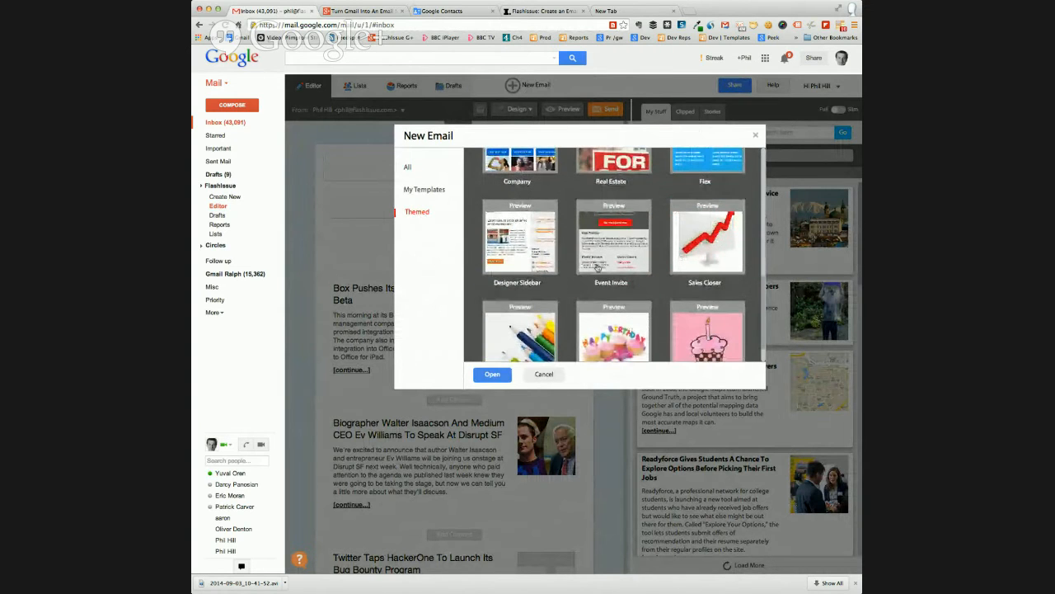
{"action": "scroll", "coordinate": [567, 242], "scroll_direction": "down", "scroll_amount": 2}
Create the new email from the themed Company template
{"action": "scroll", "coordinate": [568, 242], "scroll_direction": "up", "scroll_amount": 4}
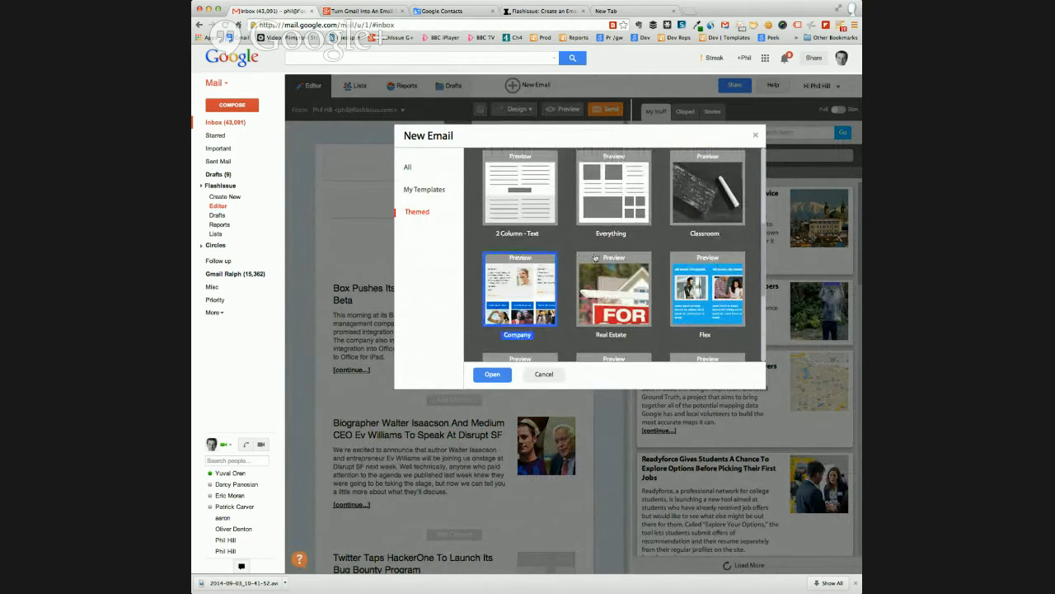
{"action": "scroll", "coordinate": [533, 302], "scroll_direction": "down", "scroll_amount": 3}
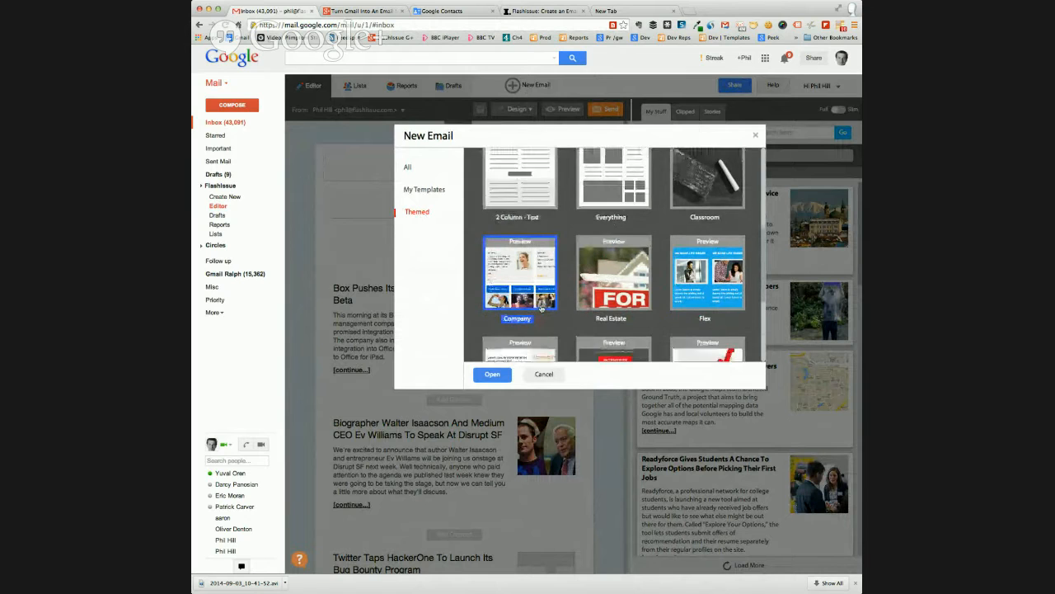
{"action": "scroll", "coordinate": [532, 303], "scroll_direction": "up", "scroll_amount": 2}
{"action": "scroll", "coordinate": [533, 302], "scroll_direction": "down", "scroll_amount": 1}
{"action": "left_click", "coordinate": [492, 376]}
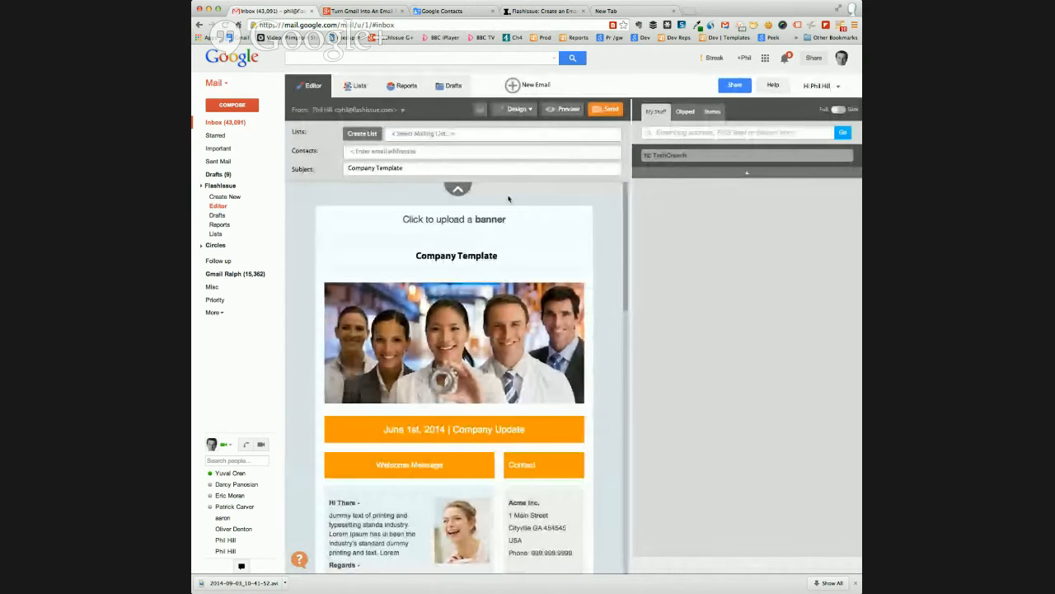
Hide the recipient and subject fields and look over all sections of the Company template
{"action": "left_click", "coordinate": [459, 191]}
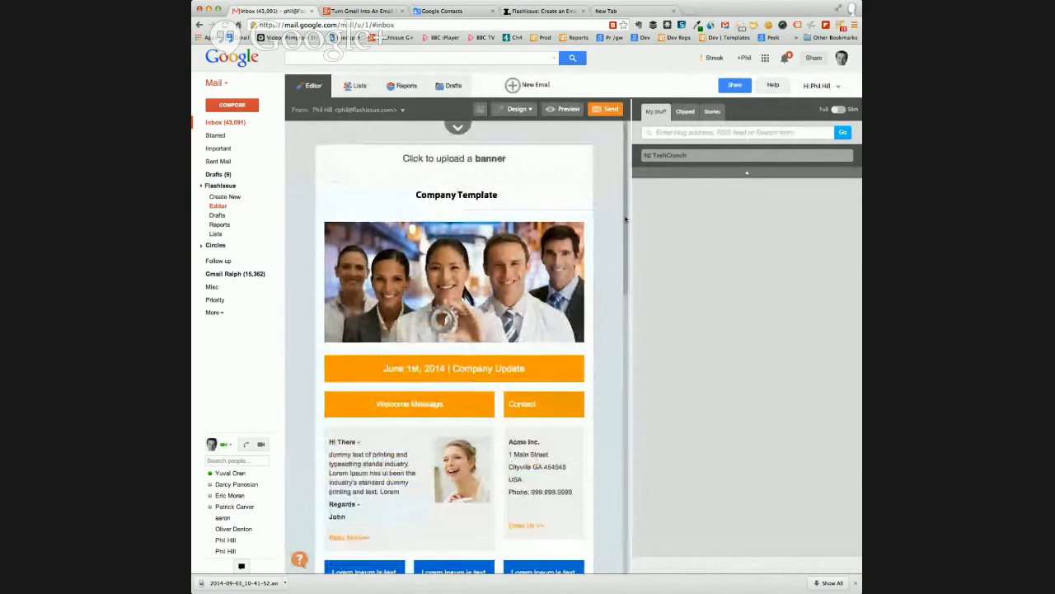
{"action": "scroll", "coordinate": [620, 219], "scroll_direction": "down", "scroll_amount": 4}
{"action": "scroll", "coordinate": [620, 219], "scroll_direction": "down", "scroll_amount": 9}
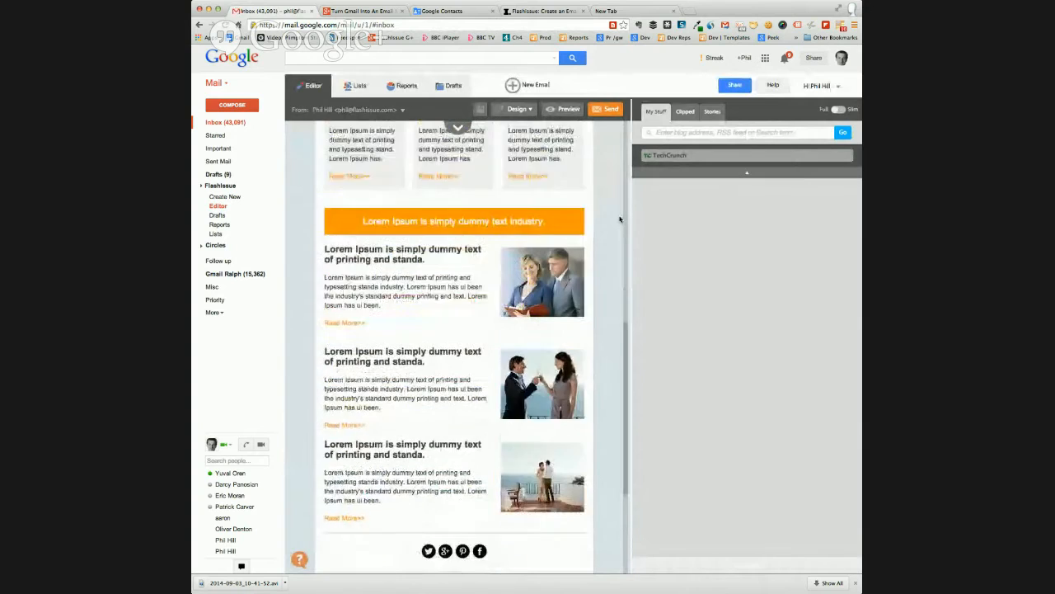
{"action": "scroll", "coordinate": [620, 214], "scroll_direction": "up", "scroll_amount": 8}
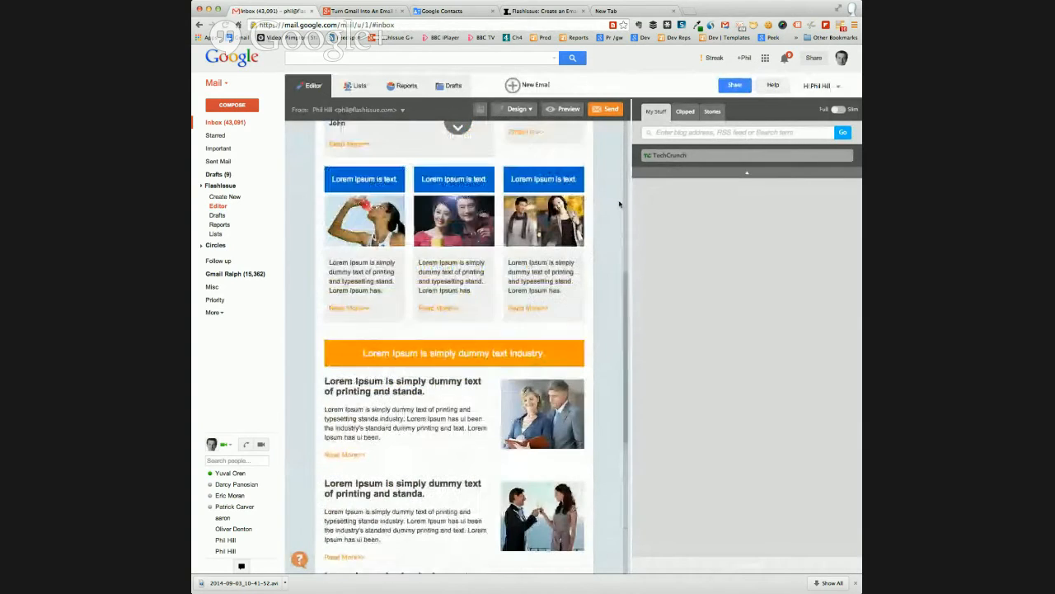
{"action": "scroll", "coordinate": [619, 203], "scroll_direction": "up", "scroll_amount": 6}
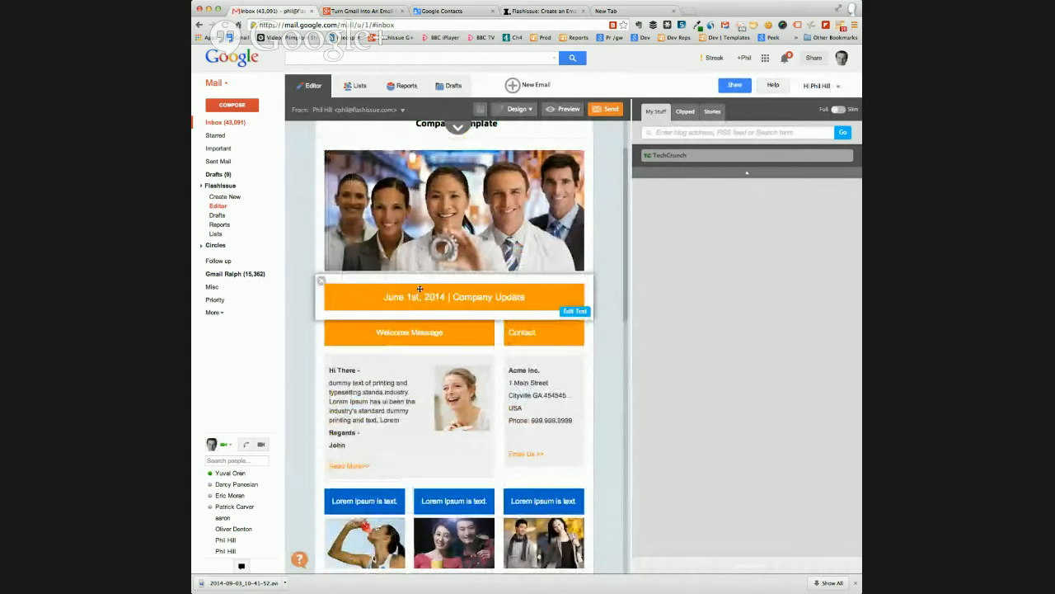
{"action": "scroll", "coordinate": [418, 364], "scroll_direction": "down", "scroll_amount": 5}
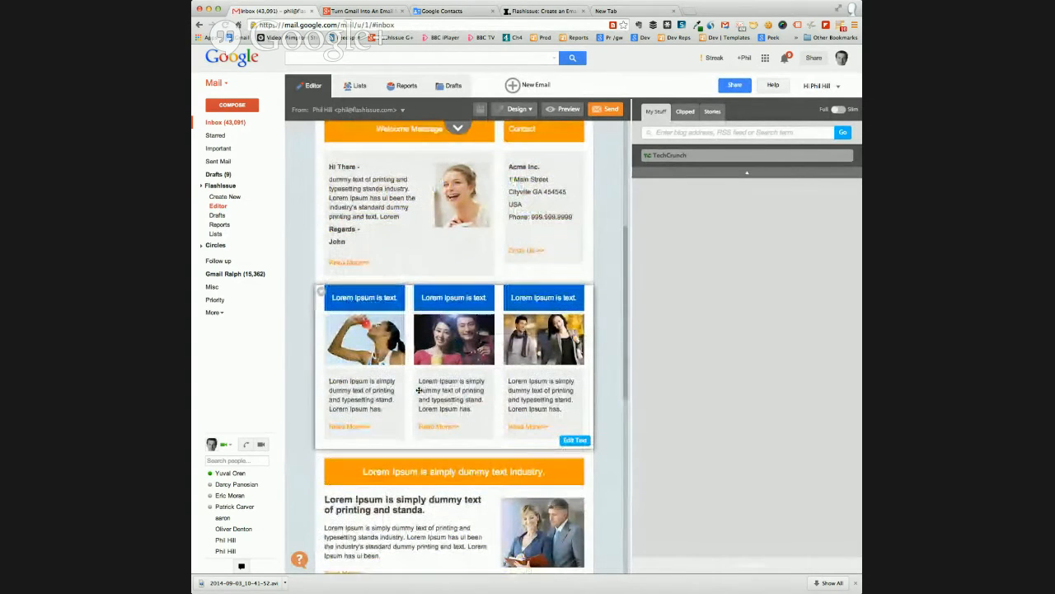
{"action": "scroll", "coordinate": [427, 312], "scroll_direction": "up", "scroll_amount": 4}
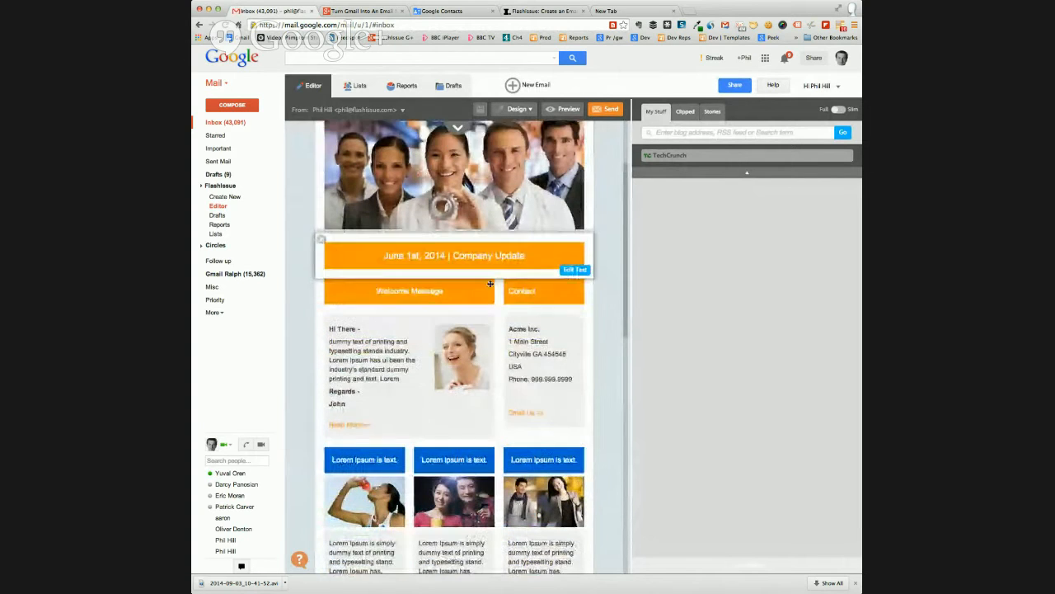
Replace the orange date banner's text below the team photo with "SEPTEMBER 2014" and save the block
{"action": "left_click", "coordinate": [575, 254]}
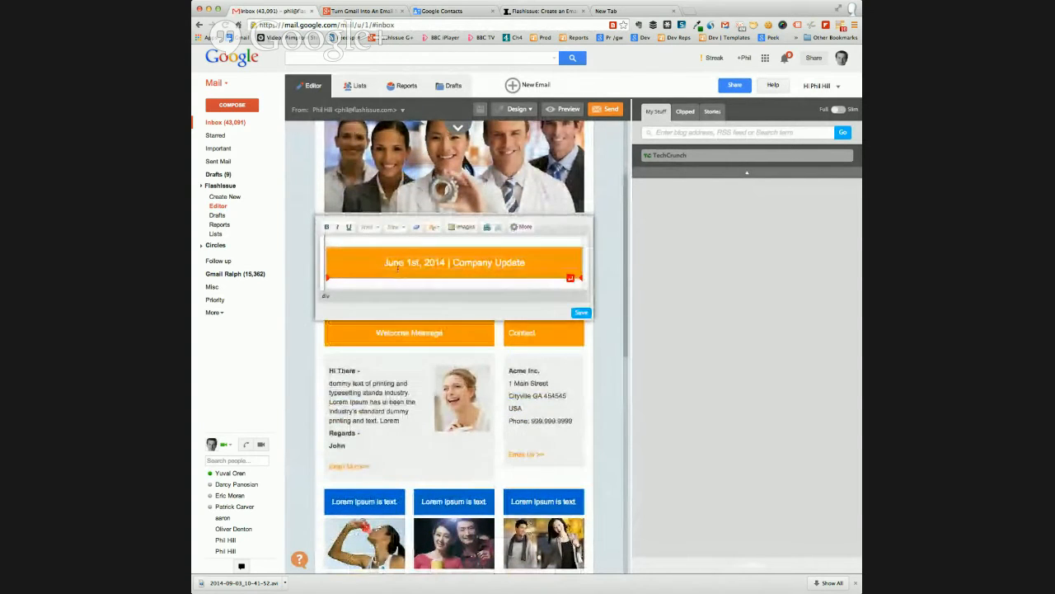
{"action": "left_click_drag", "start_coordinate": [384, 264], "coordinate": [523, 262]}
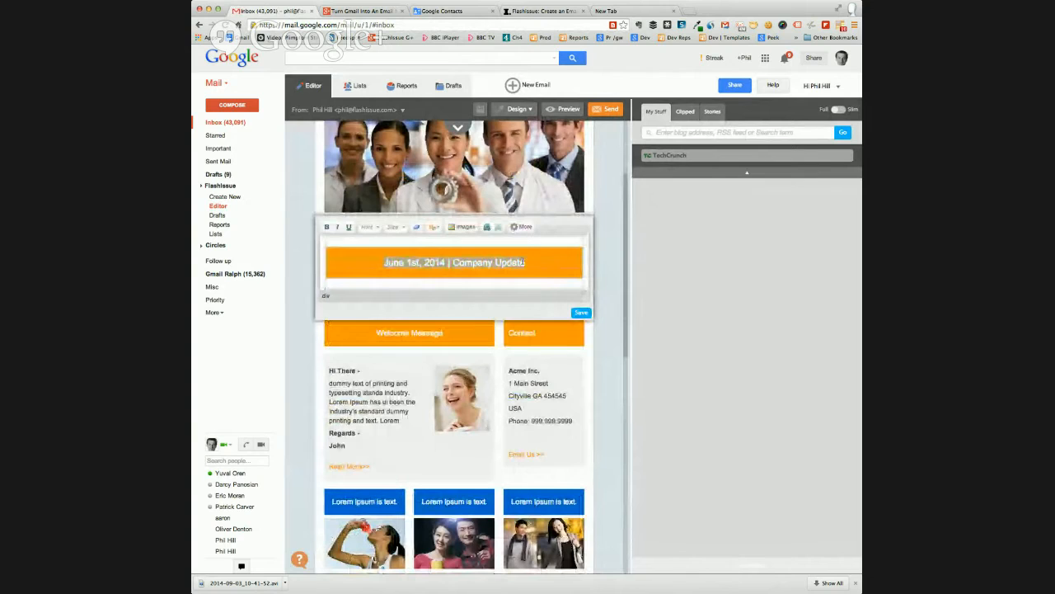
{"action": "type", "text": "SE"}
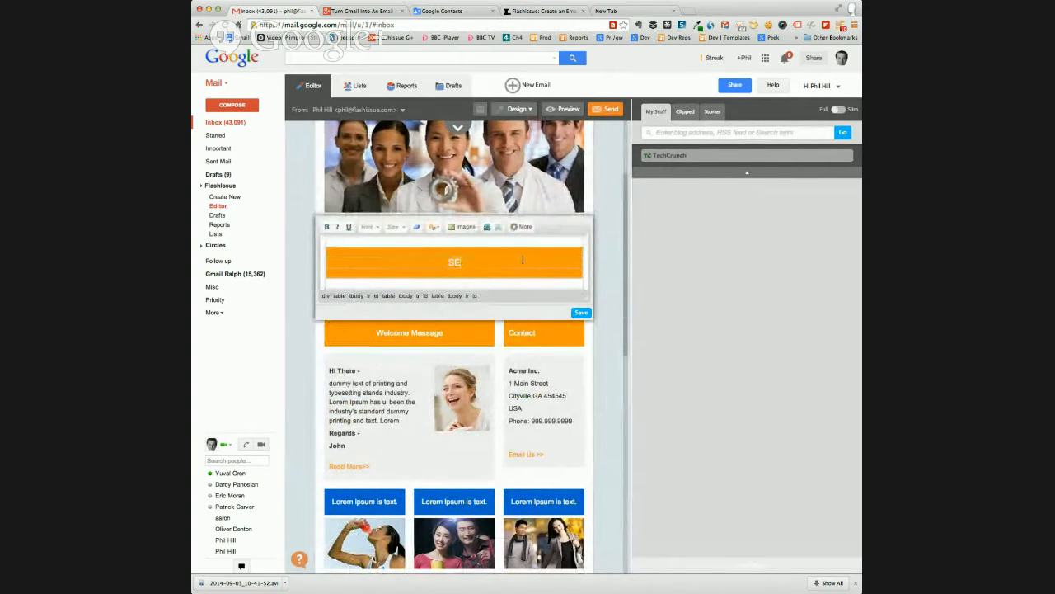
{"action": "type", "text": "PTEMBER 2014"}
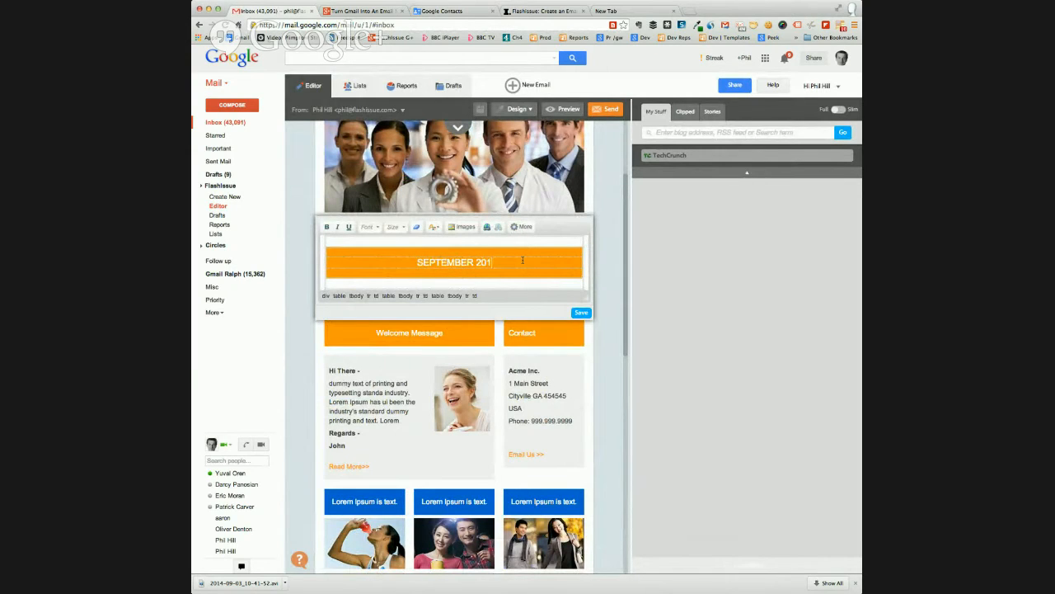
{"action": "left_click", "coordinate": [581, 312]}
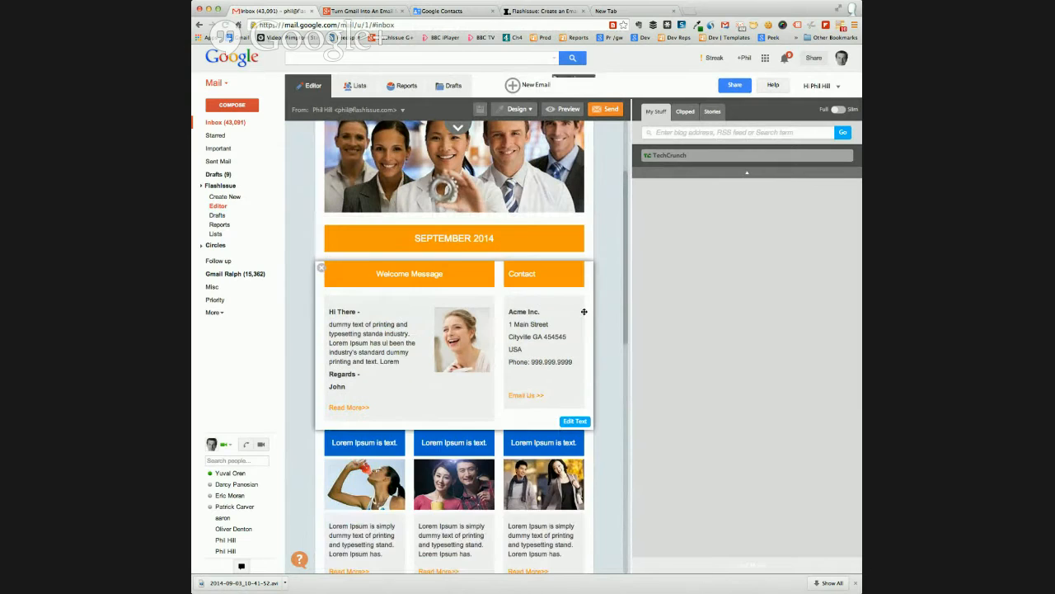
Replace the dummy paragraph in the Welcome Message with random filler text and save the block
{"action": "left_click", "coordinate": [574, 422]}
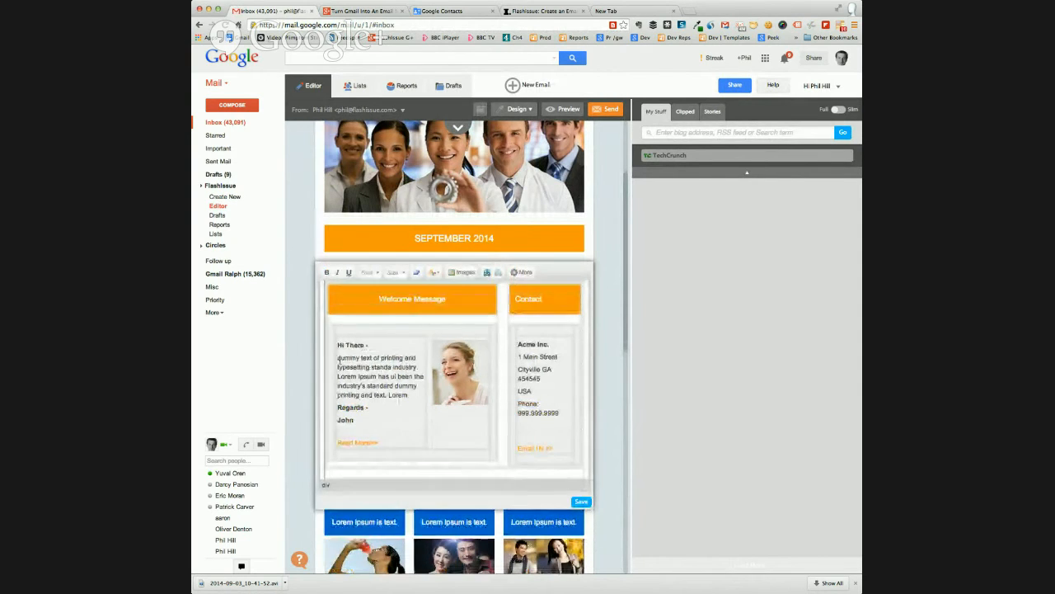
{"action": "left_click_drag", "start_coordinate": [337, 357], "coordinate": [410, 396]}
{"action": "type", "text": "Jakshdj dj"}
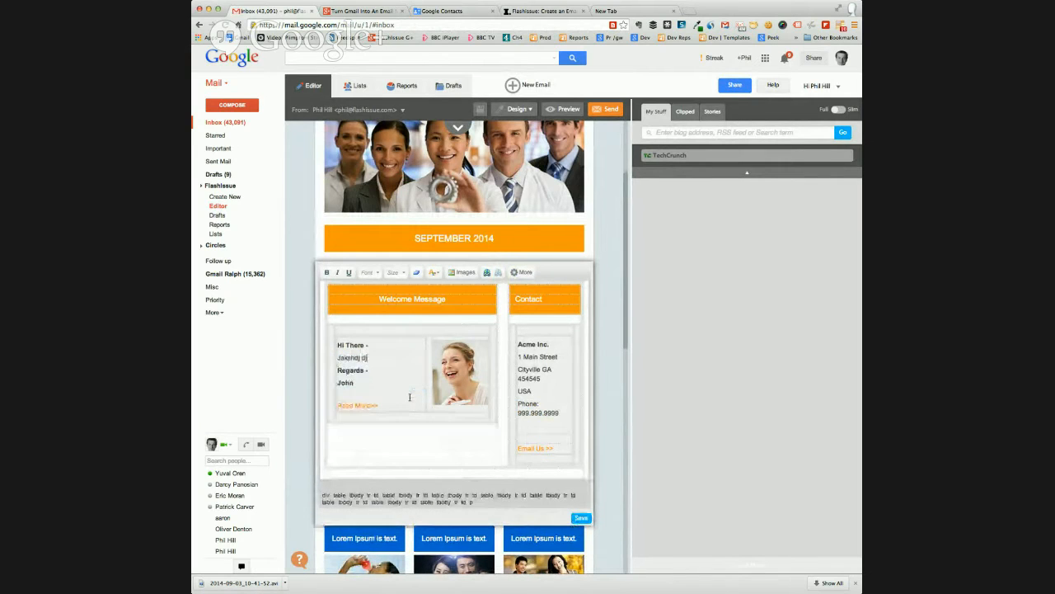
{"action": "type", "text": "ahKD akjadh kajshd hasd jashd kahsd kjah sDHAS dhjah sDJ"}
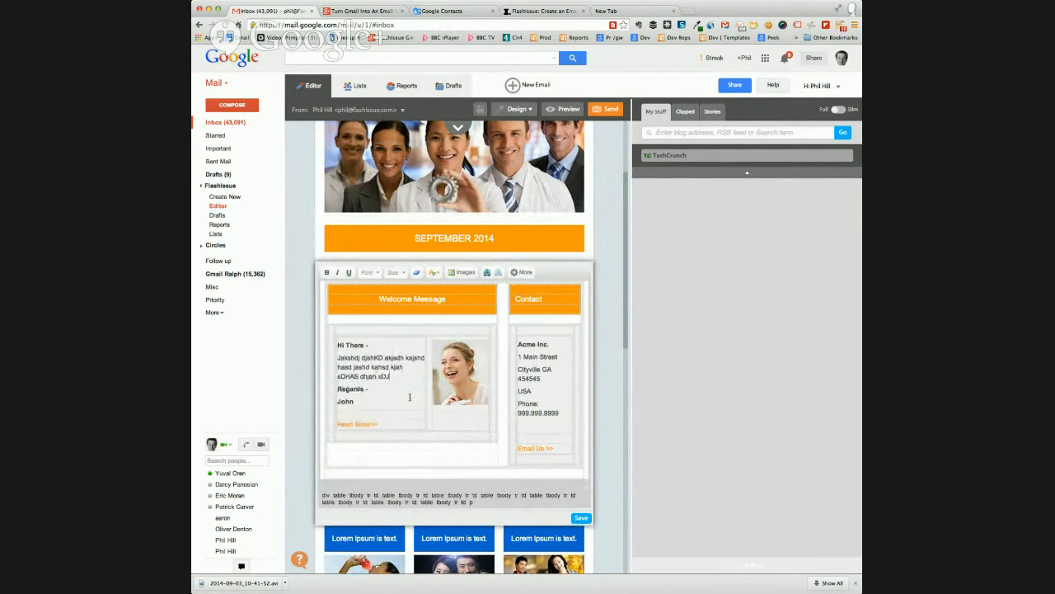
{"action": "type", "text": "Ahs khas haks dJAsd jkash DAhs dhas HAs dhasd KJ"}
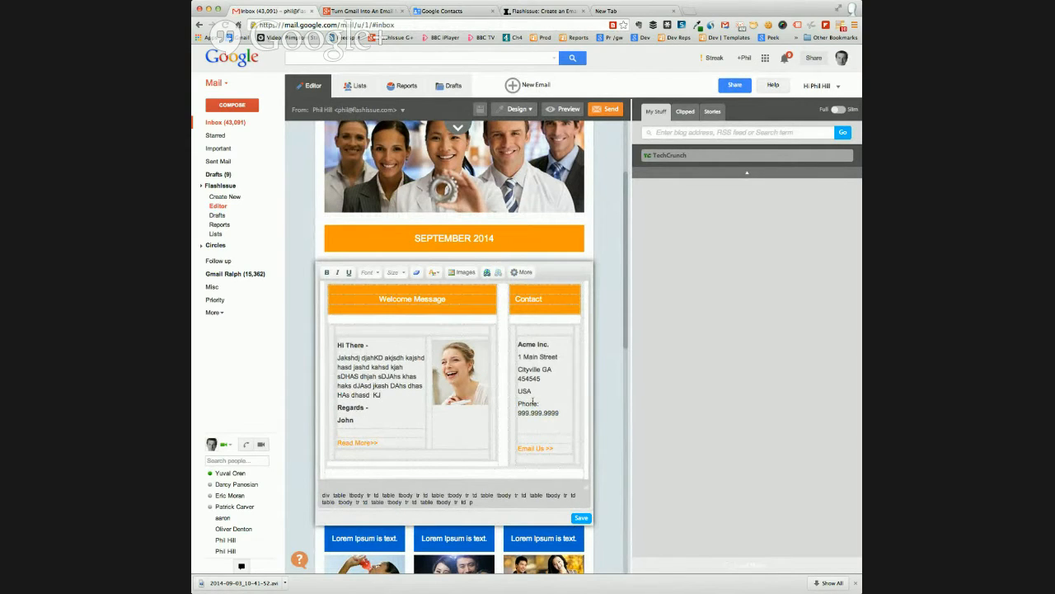
{"action": "left_click", "coordinate": [581, 517]}
Open the three-column picture section for editing and start replacing the third column's image
{"action": "scroll", "coordinate": [465, 355], "scroll_direction": "down", "scroll_amount": 5}
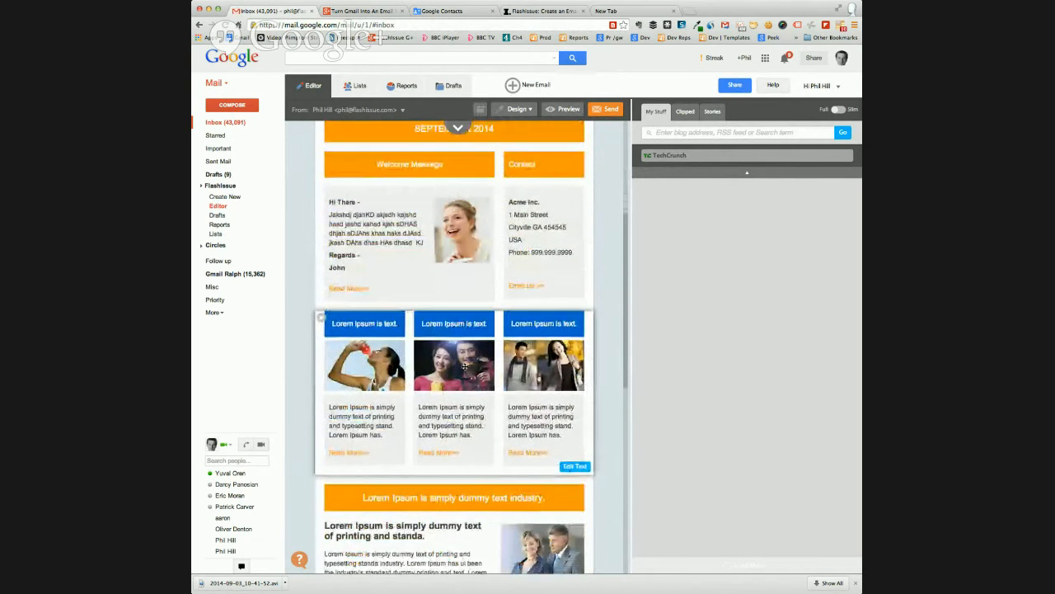
{"action": "scroll", "coordinate": [517, 376], "scroll_direction": "up", "scroll_amount": 2}
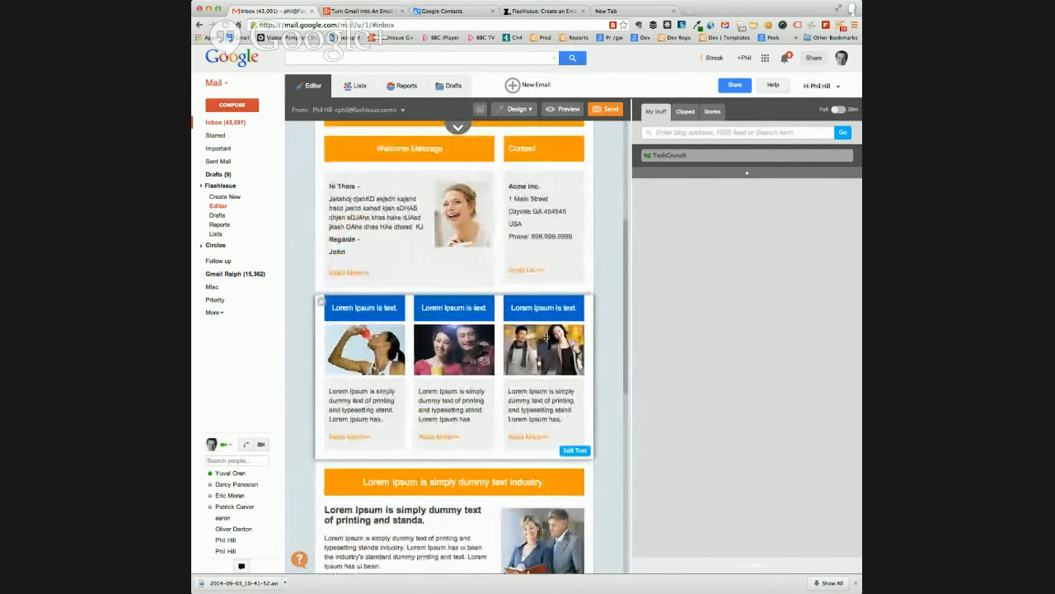
{"action": "left_click", "coordinate": [575, 450]}
{"action": "left_click", "coordinate": [540, 376]}
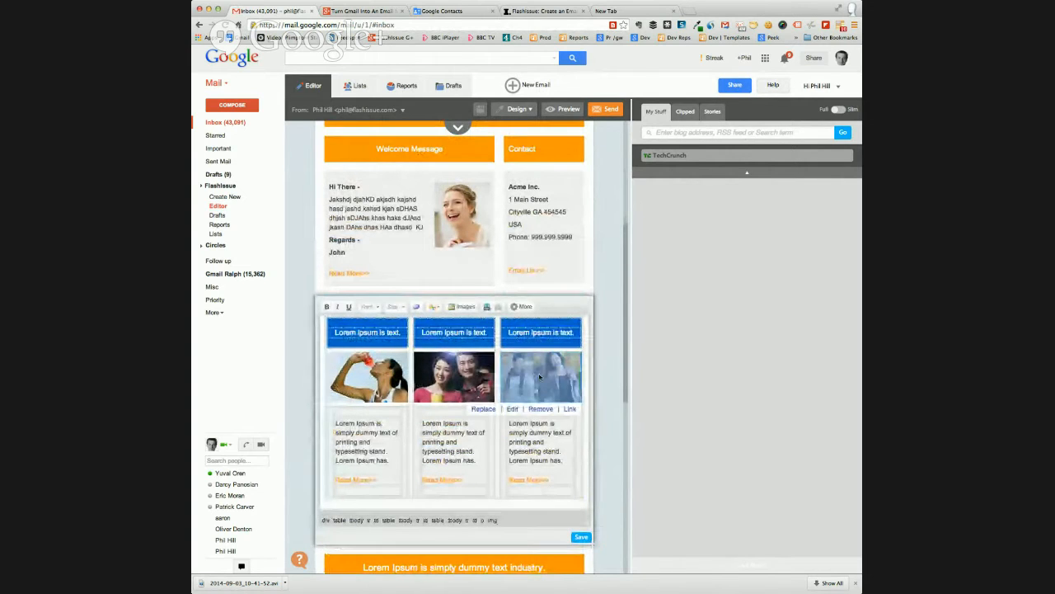
{"action": "left_click", "coordinate": [448, 379]}
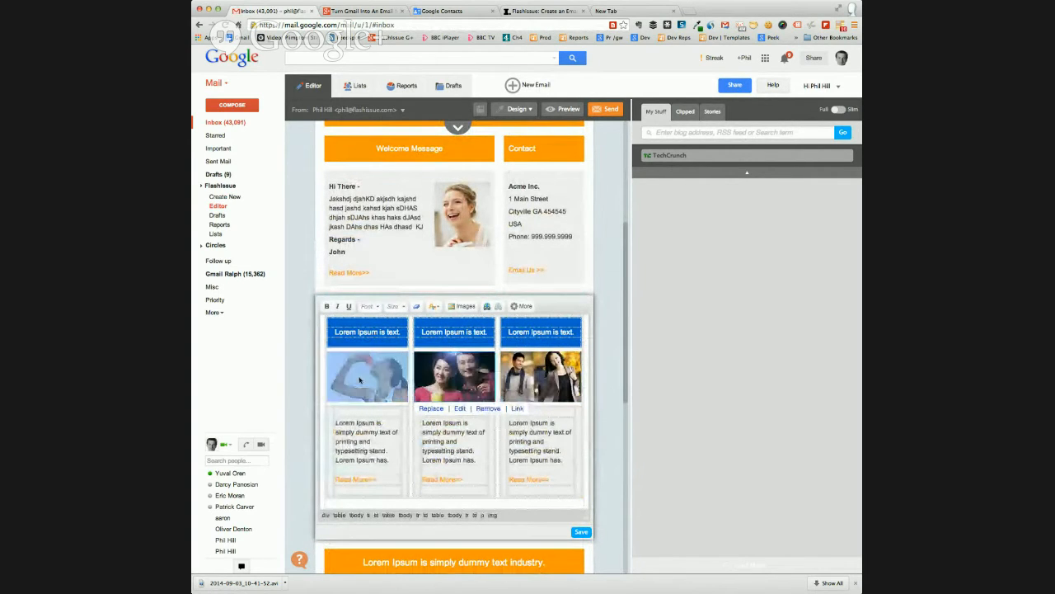
{"action": "left_click", "coordinate": [383, 378]}
{"action": "left_click", "coordinate": [534, 382]}
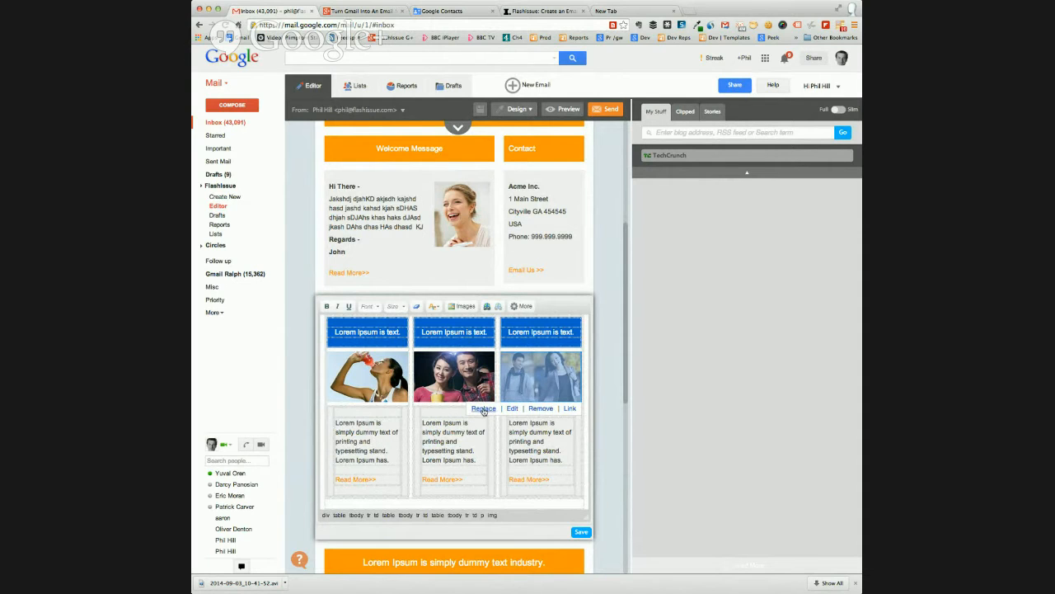
{"action": "left_click", "coordinate": [483, 409]}
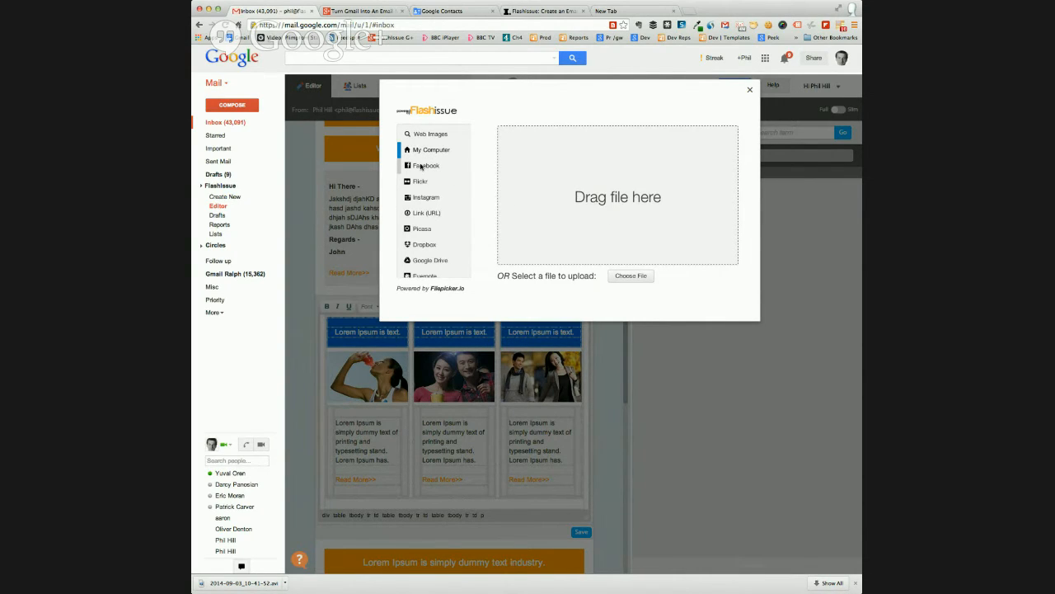
Look through the Facebook, Flickr and Instagram upload sources for the replacement image
{"action": "left_click", "coordinate": [421, 167]}
{"action": "left_click", "coordinate": [418, 181]}
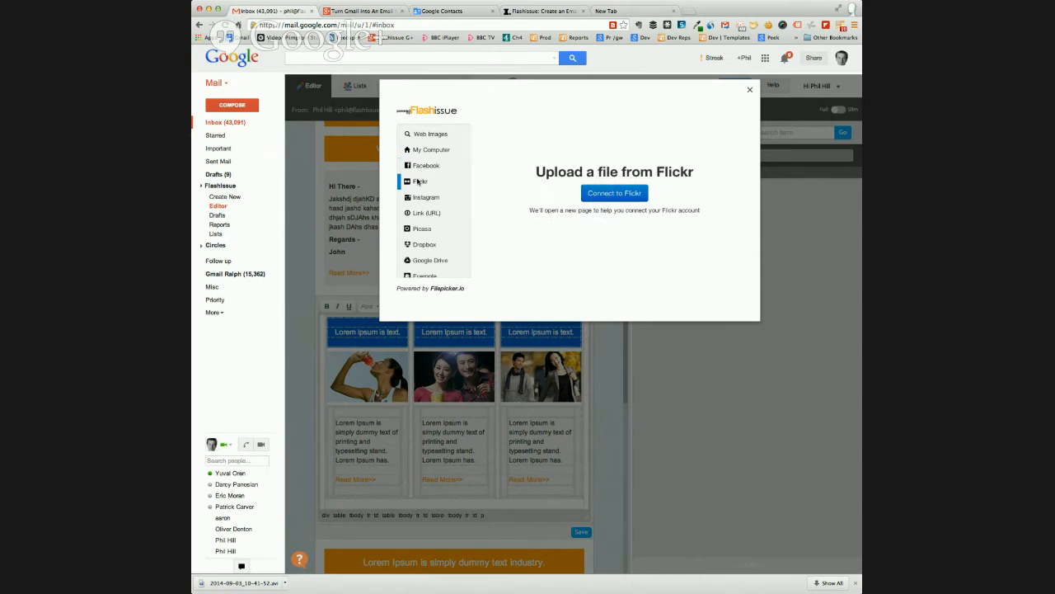
{"action": "left_click", "coordinate": [431, 198]}
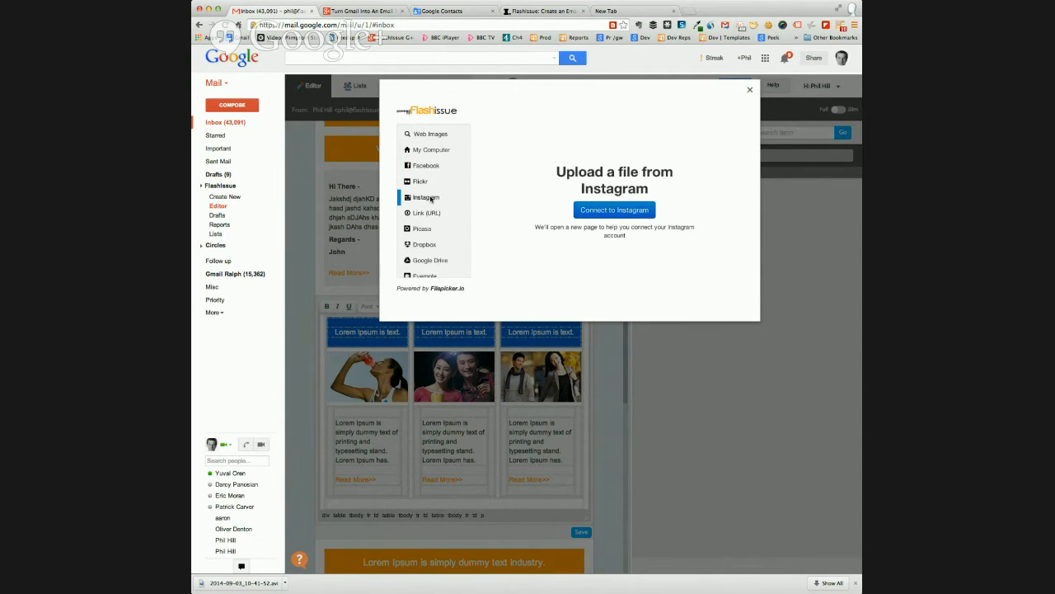
Search web images for "PEOPLE" and choose the picture of a smiling man in front of a group
{"action": "left_click", "coordinate": [423, 134]}
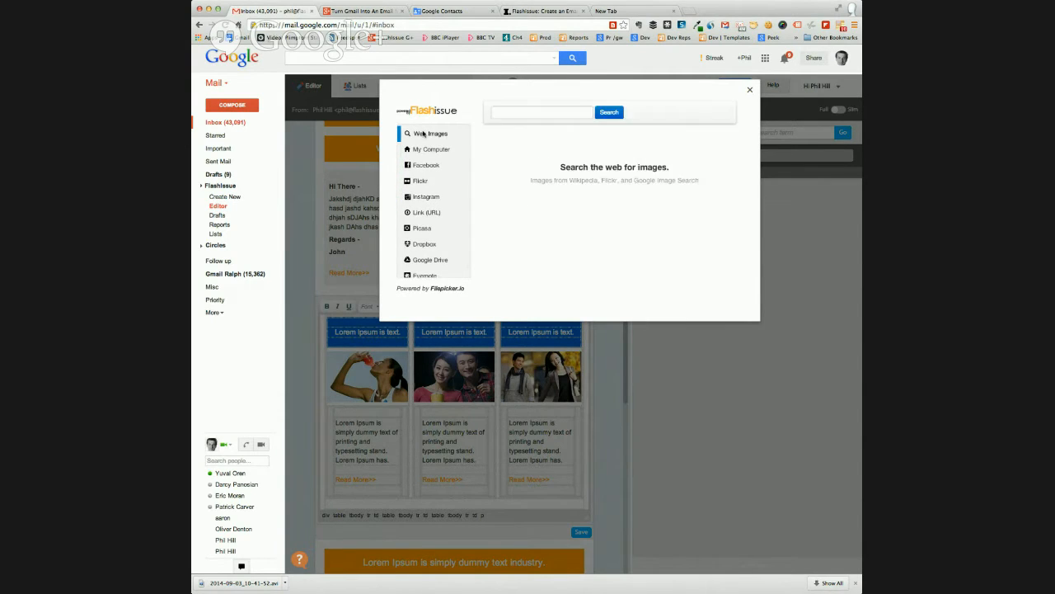
{"action": "left_click", "coordinate": [505, 112]}
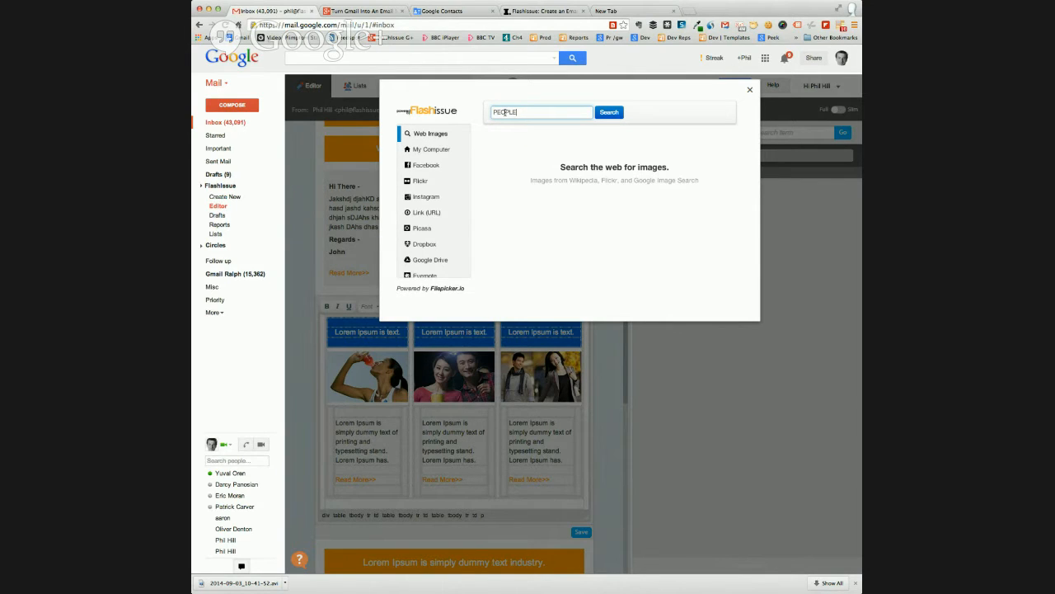
{"action": "key", "text": "Return"}
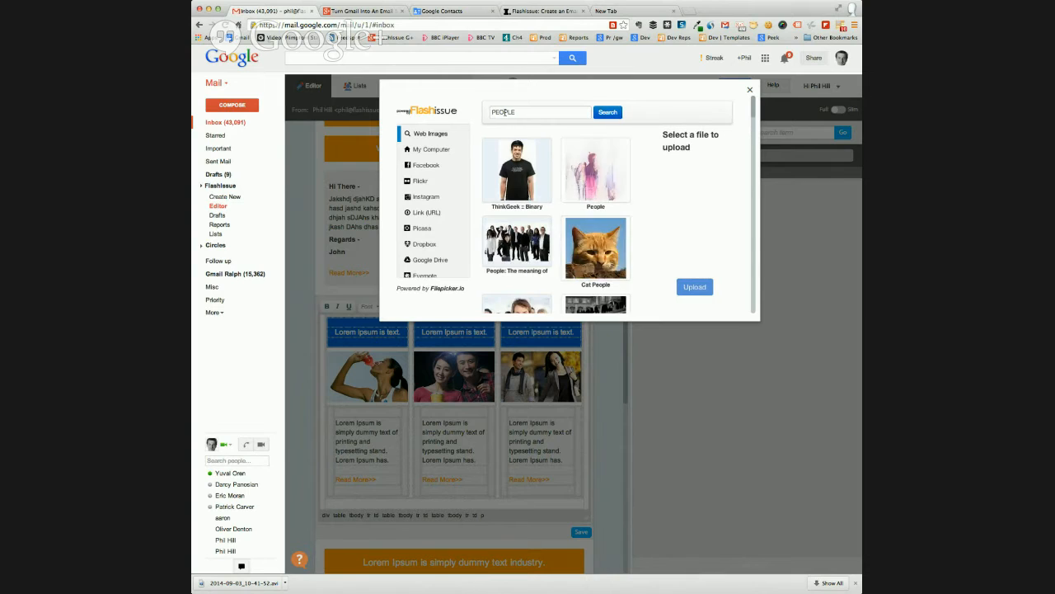
{"action": "scroll", "coordinate": [513, 198], "scroll_direction": "down", "scroll_amount": 5}
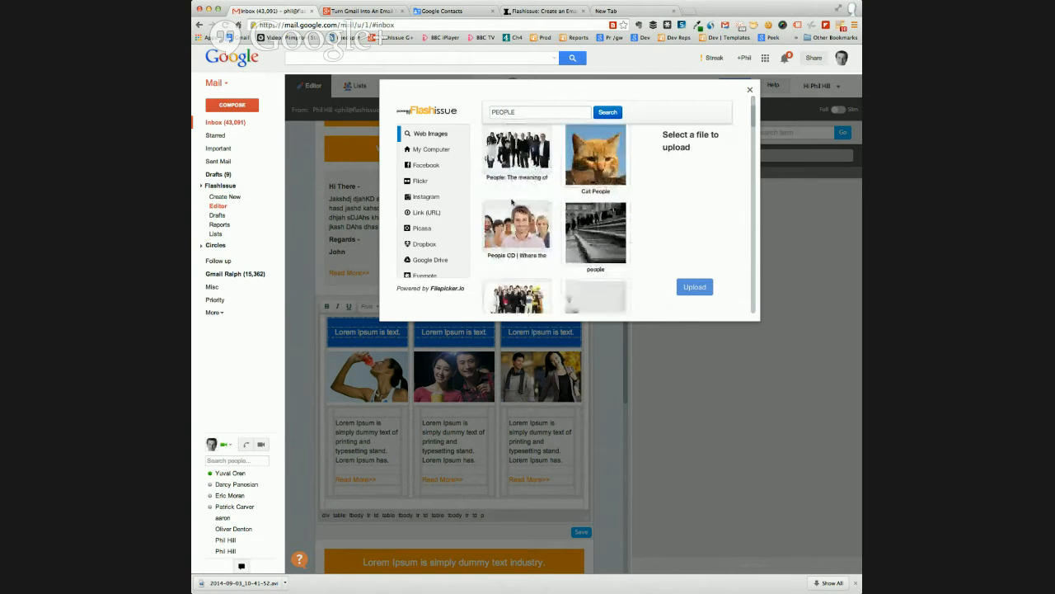
{"action": "scroll", "coordinate": [511, 200], "scroll_direction": "up", "scroll_amount": 2}
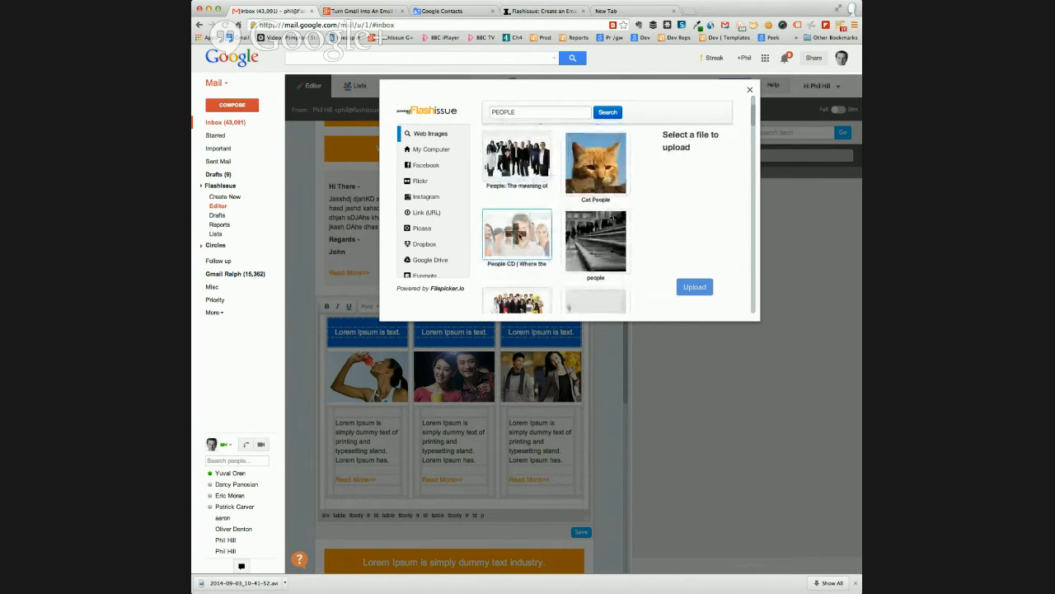
{"action": "left_click", "coordinate": [519, 237]}
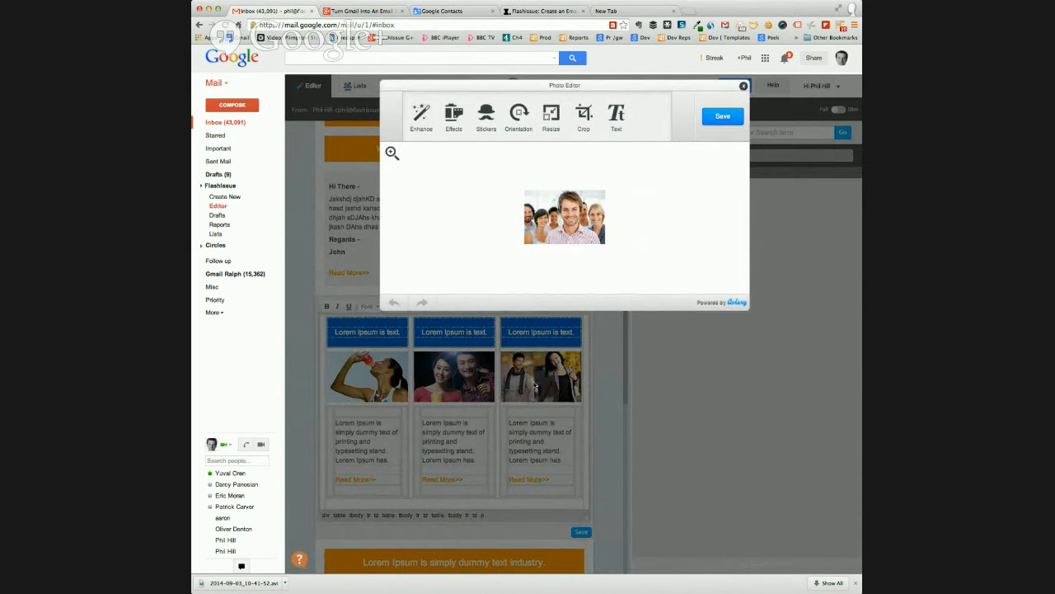
Examine the photo editor's Crop and Resize options without applying them, and save the picture into the third column
{"action": "left_click", "coordinate": [585, 116]}
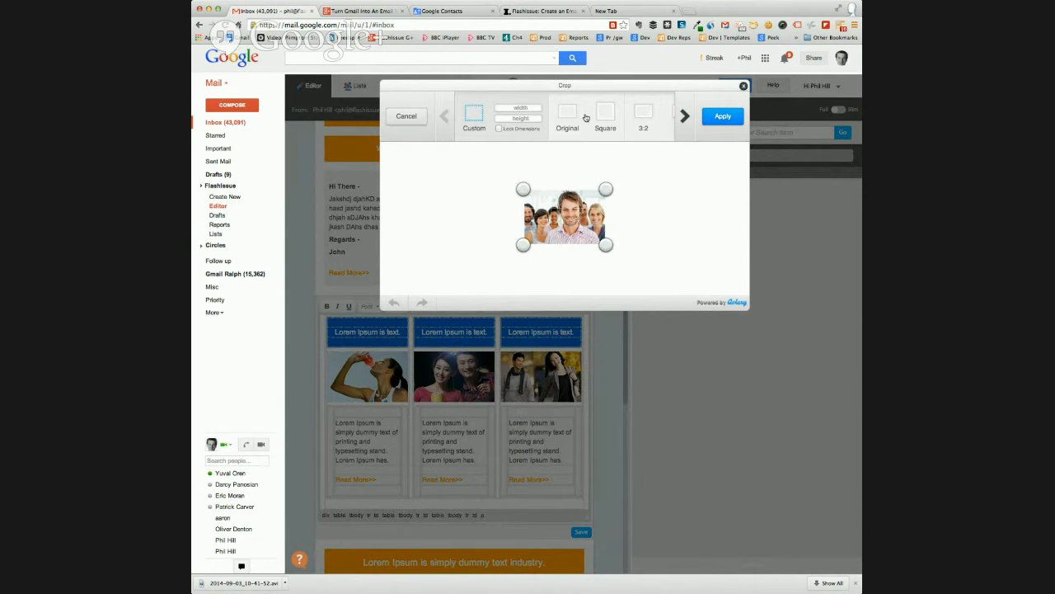
{"action": "left_click", "coordinate": [404, 117]}
{"action": "left_click", "coordinate": [551, 116]}
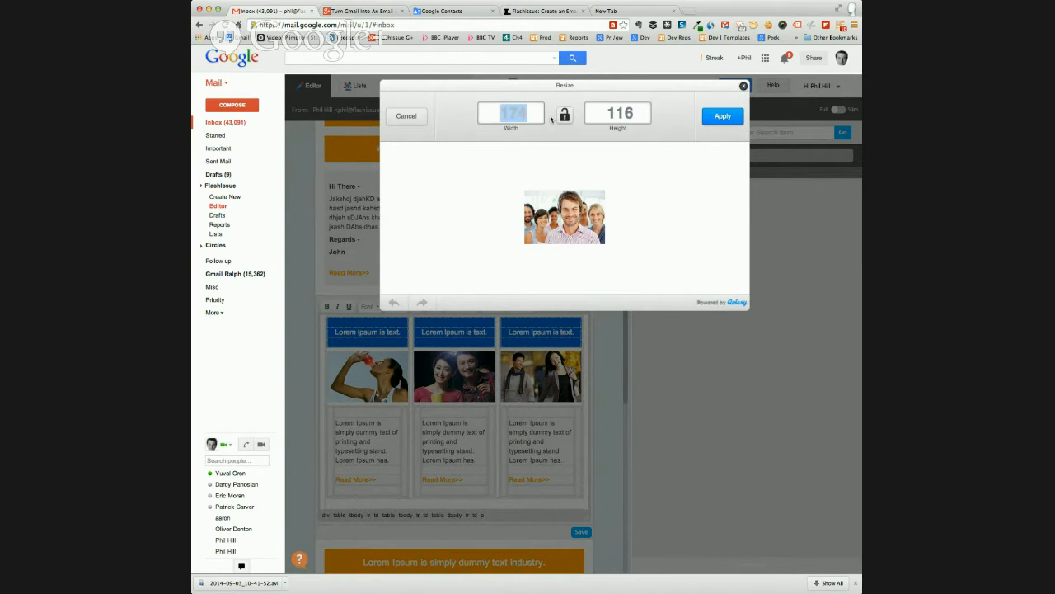
{"action": "left_click", "coordinate": [400, 117]}
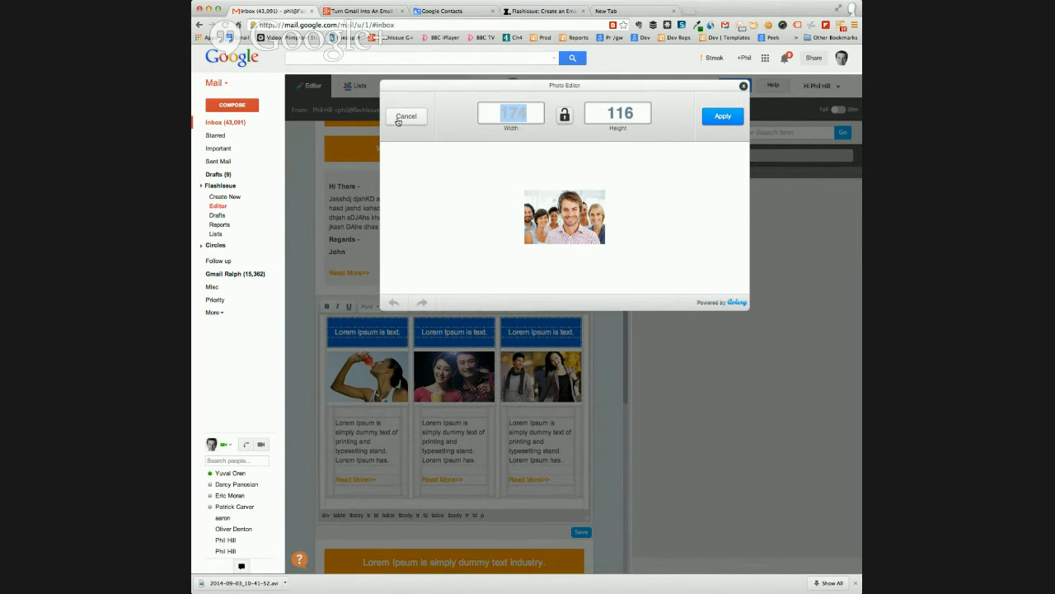
{"action": "left_click", "coordinate": [718, 117]}
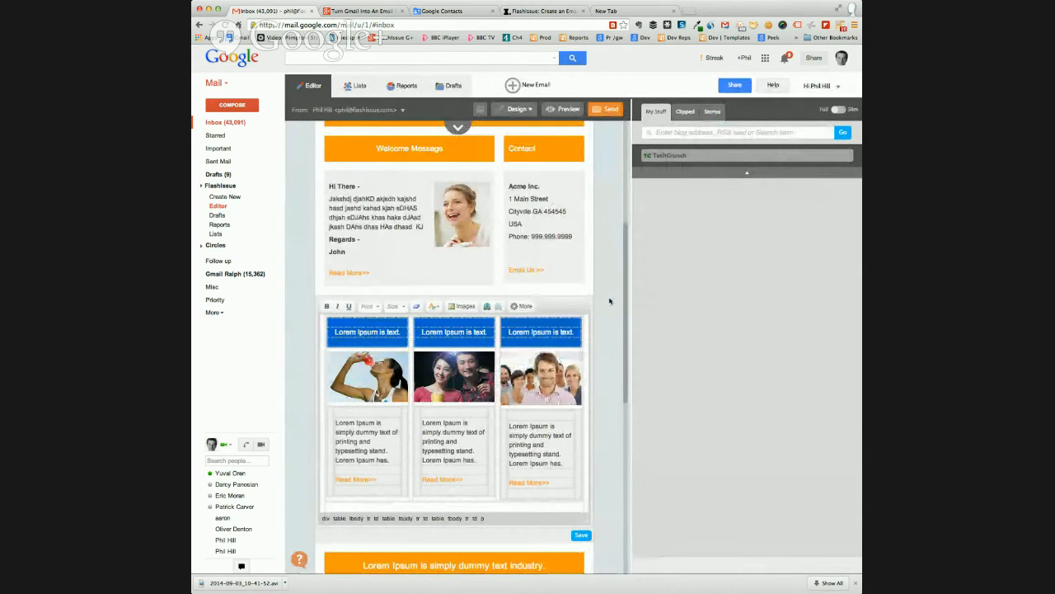
Replace the third column's blue heading text with "Team News"
{"action": "scroll", "coordinate": [536, 375], "scroll_direction": "down", "scroll_amount": 1}
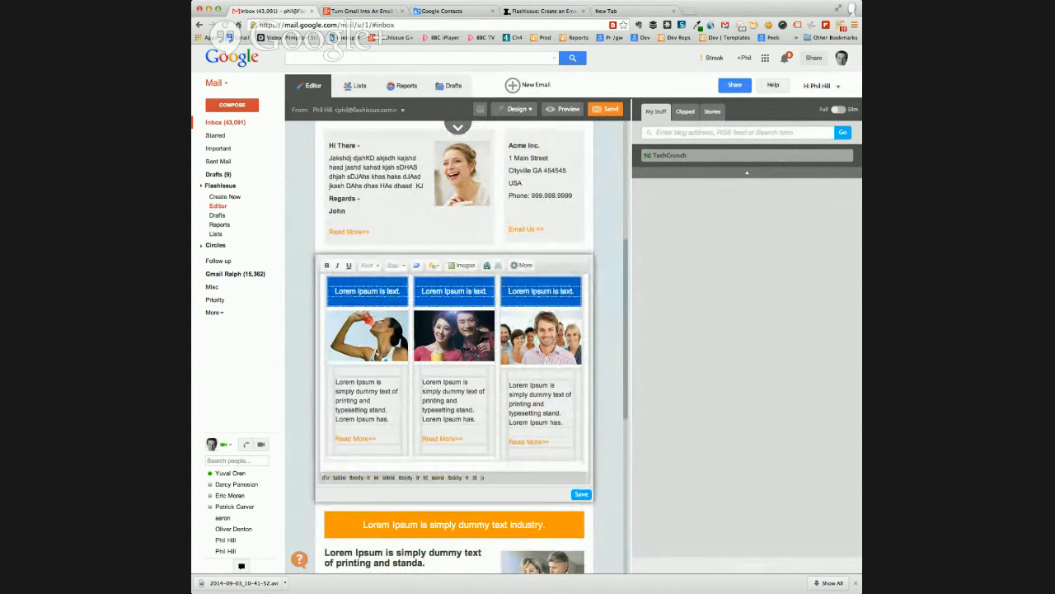
{"action": "left_click_drag", "start_coordinate": [508, 291], "coordinate": [572, 292]}
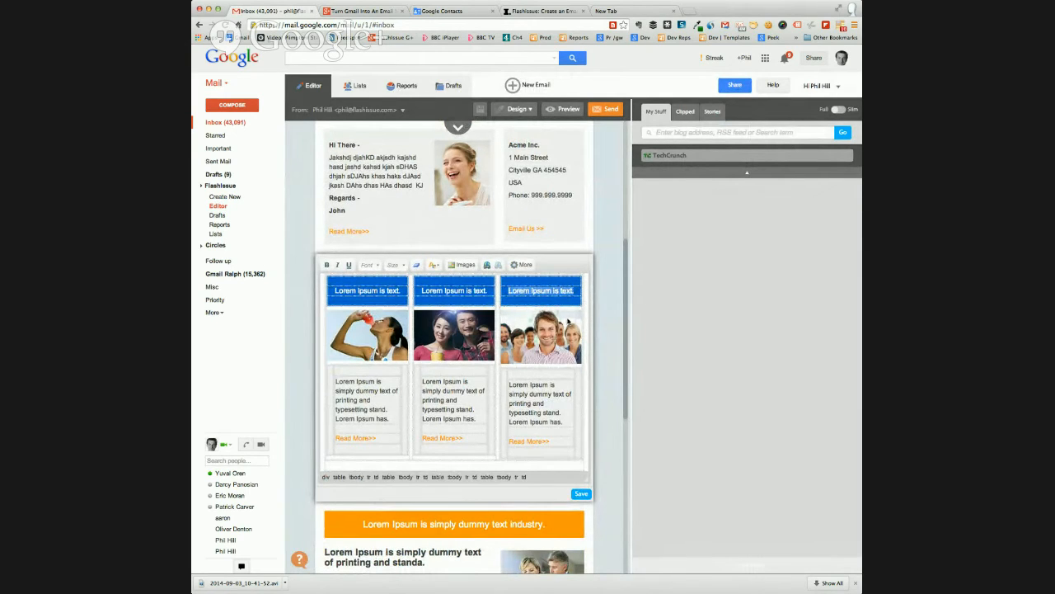
{"action": "type", "text": "Team News"}
{"action": "left_click", "coordinate": [513, 443]}
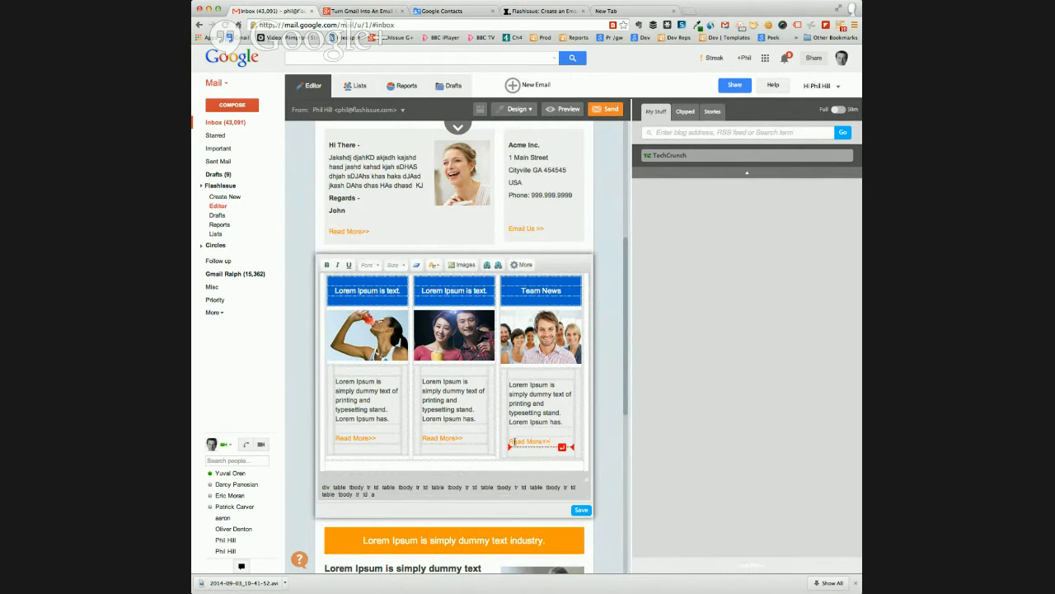
{"action": "left_click_drag", "start_coordinate": [511, 442], "coordinate": [553, 441]}
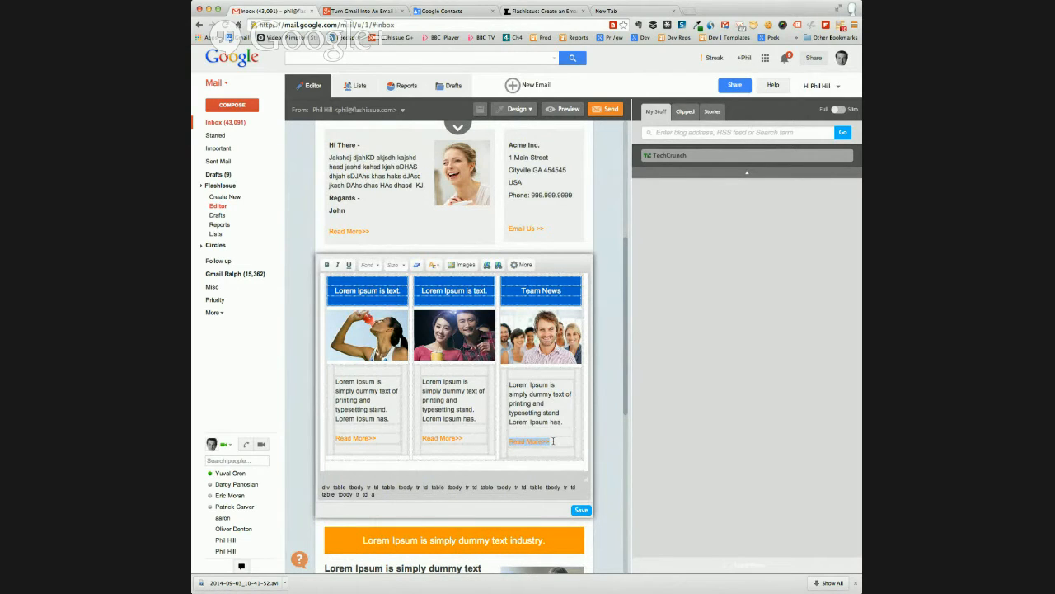
{"action": "left_click", "coordinate": [486, 265]}
{"action": "left_click", "coordinate": [564, 300]}
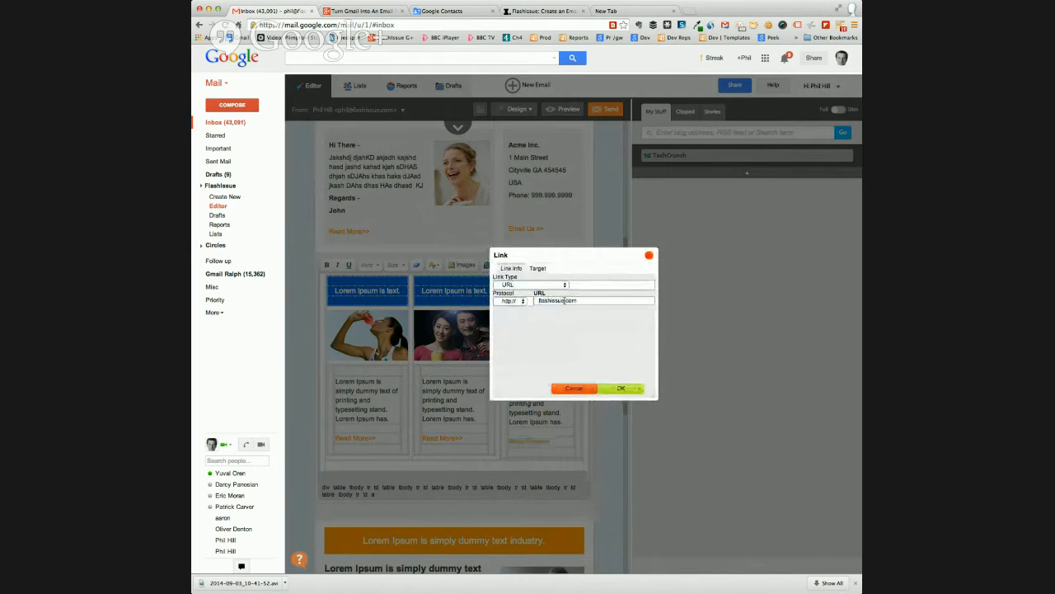
{"action": "left_click_drag", "start_coordinate": [553, 300], "coordinate": [540, 300]}
{"action": "type", "text": "f"}
{"action": "left_click", "coordinate": [613, 391]}
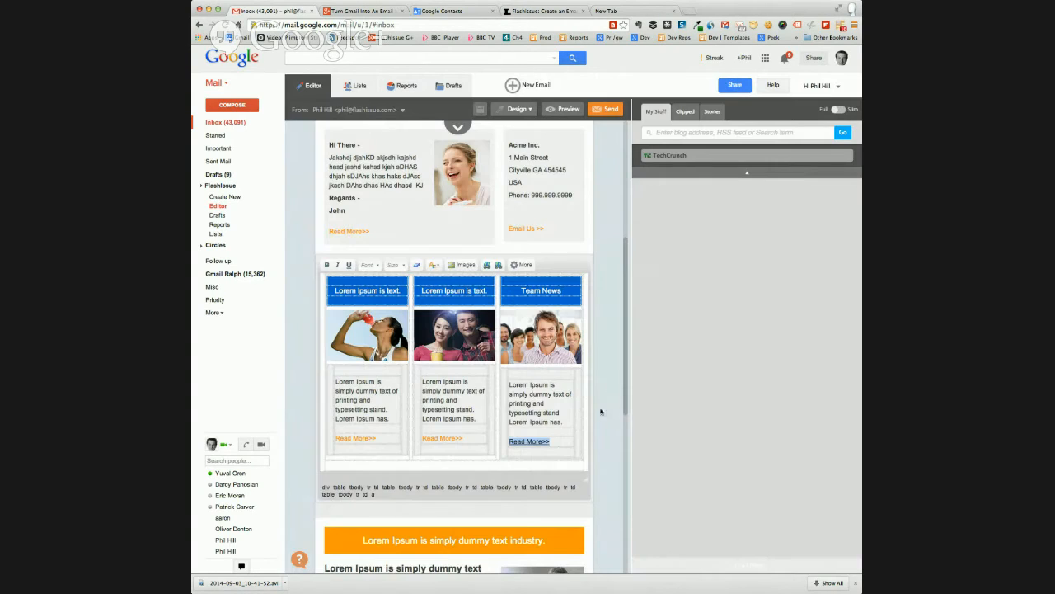
{"action": "scroll", "coordinate": [595, 410], "scroll_direction": "down", "scroll_amount": 3}
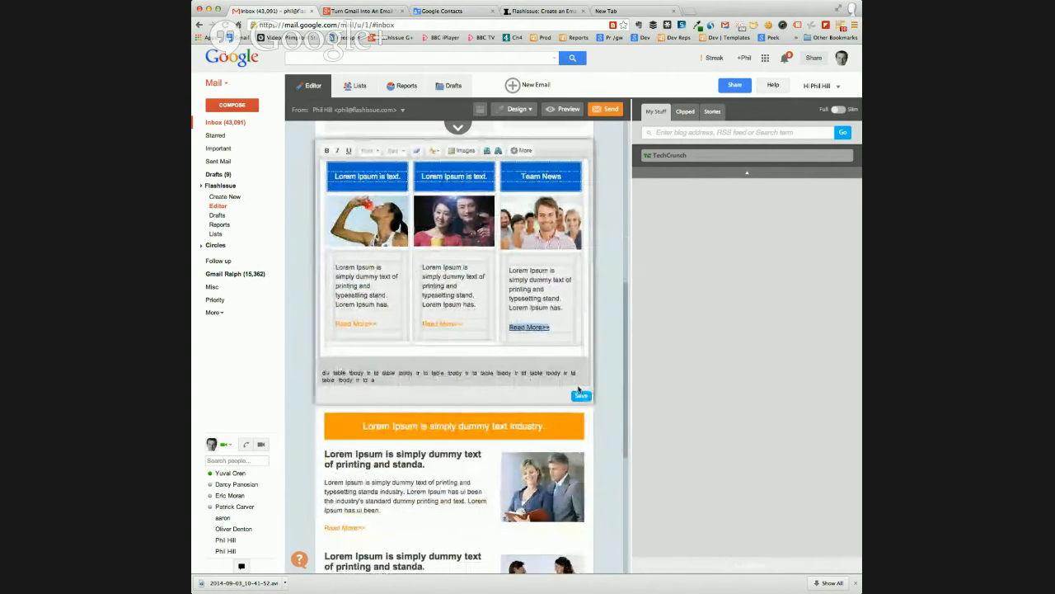
{"action": "left_click", "coordinate": [582, 396]}
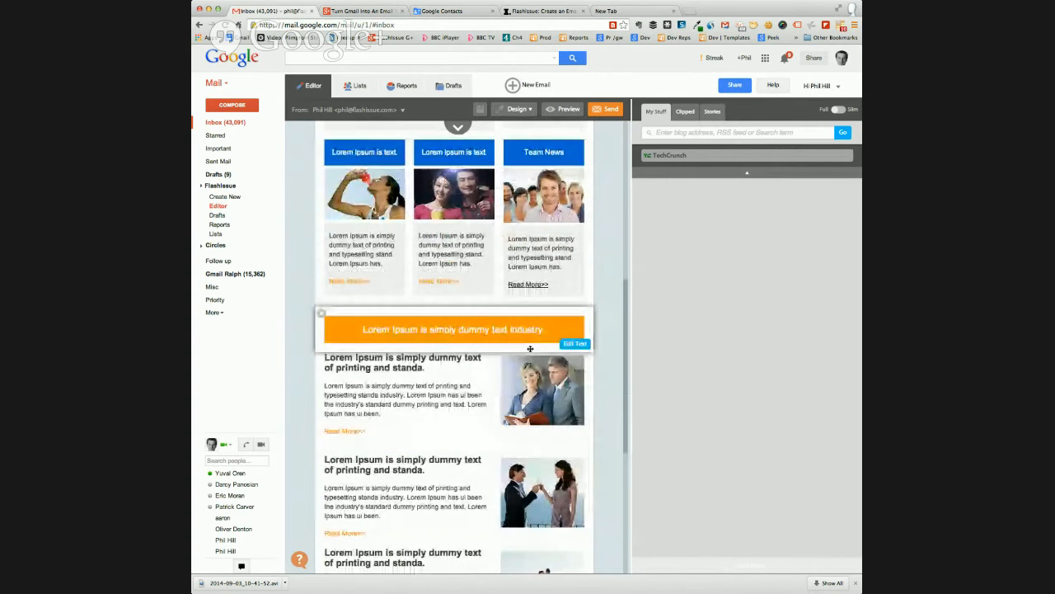
Delete the first article below the orange "Lorem Ipsum" banner and move the article with the terrace photo above that banner
{"action": "scroll", "coordinate": [544, 344], "scroll_direction": "up", "scroll_amount": 4}
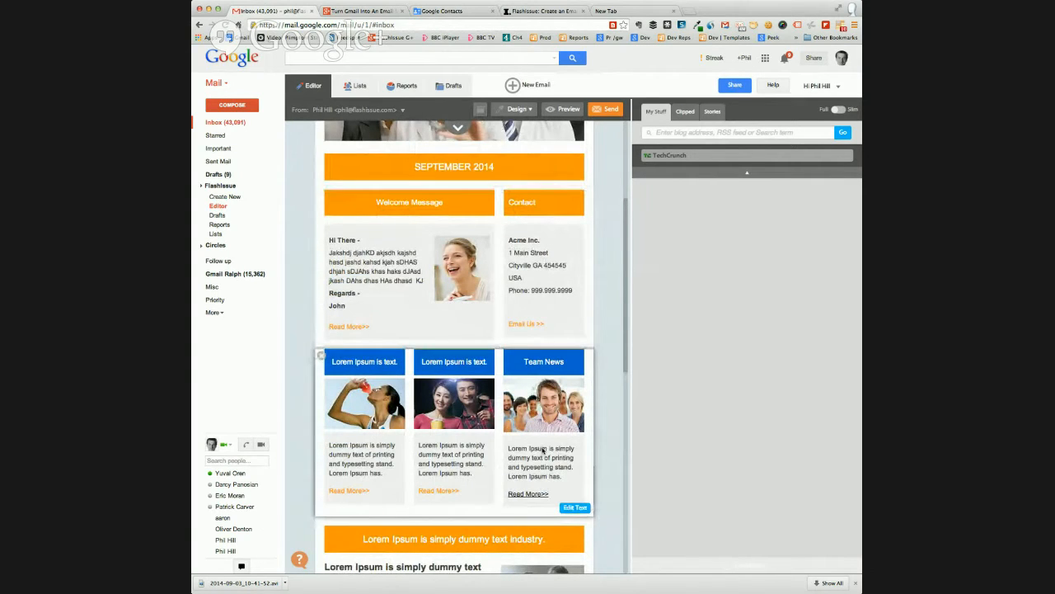
{"action": "scroll", "coordinate": [542, 450], "scroll_direction": "down", "scroll_amount": 1}
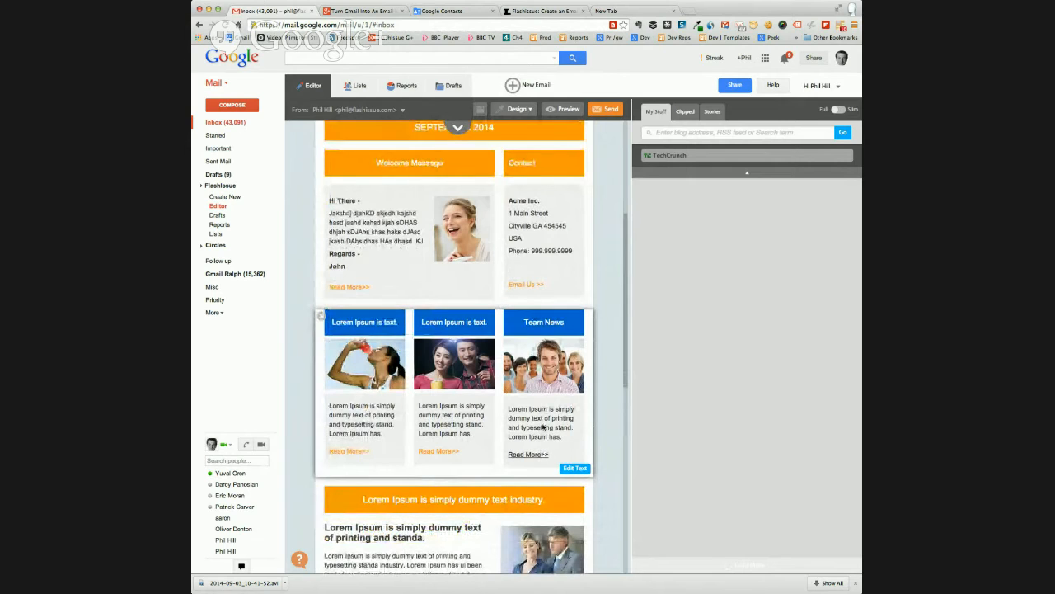
{"action": "scroll", "coordinate": [544, 417], "scroll_direction": "down", "scroll_amount": 1}
{"action": "scroll", "coordinate": [546, 412], "scroll_direction": "up", "scroll_amount": 1}
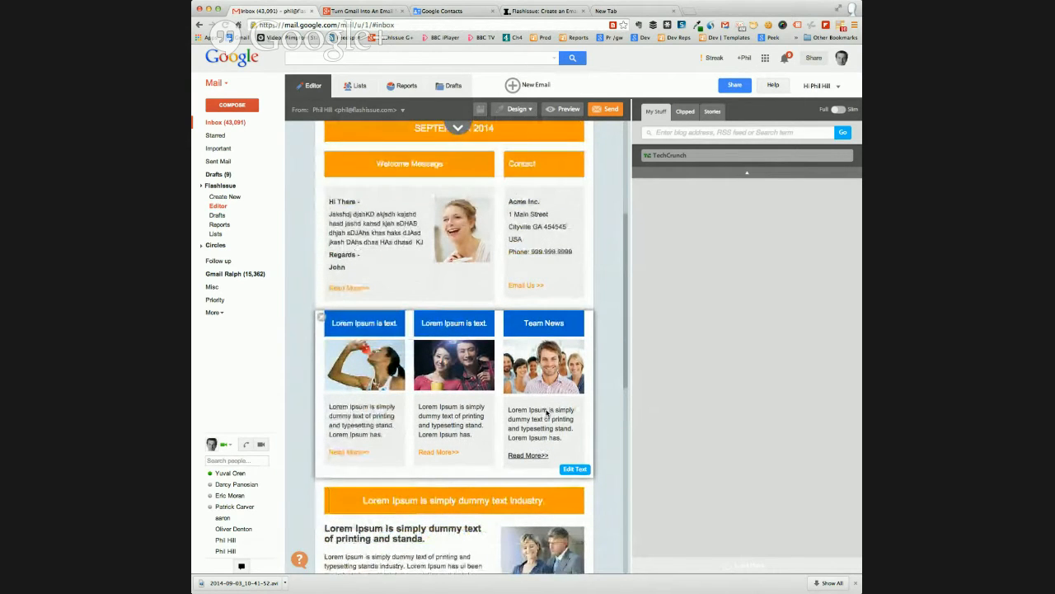
{"action": "scroll", "coordinate": [547, 410], "scroll_direction": "down", "scroll_amount": 5}
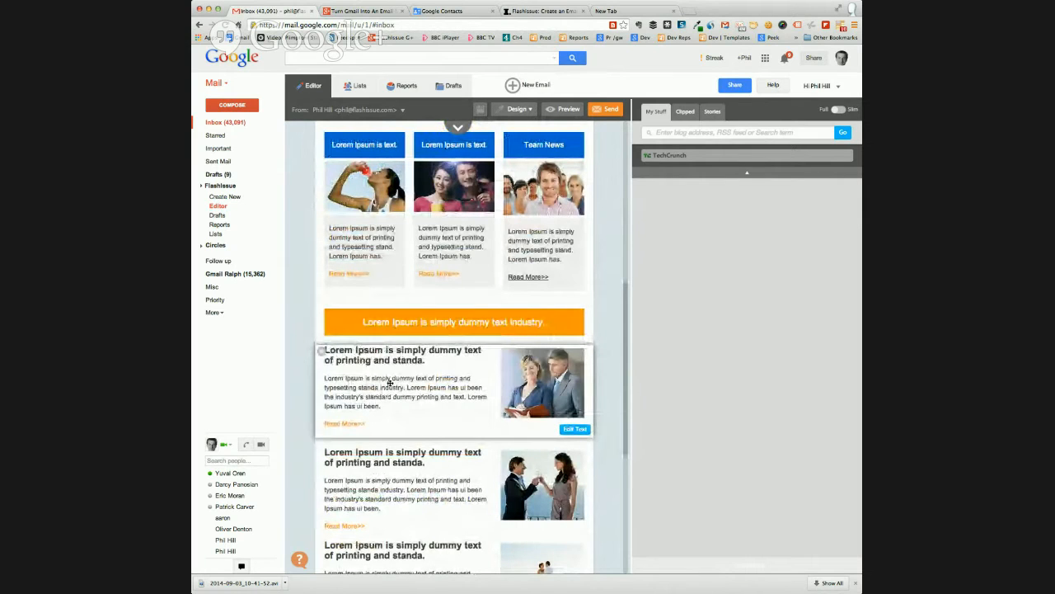
{"action": "left_click", "coordinate": [322, 354]}
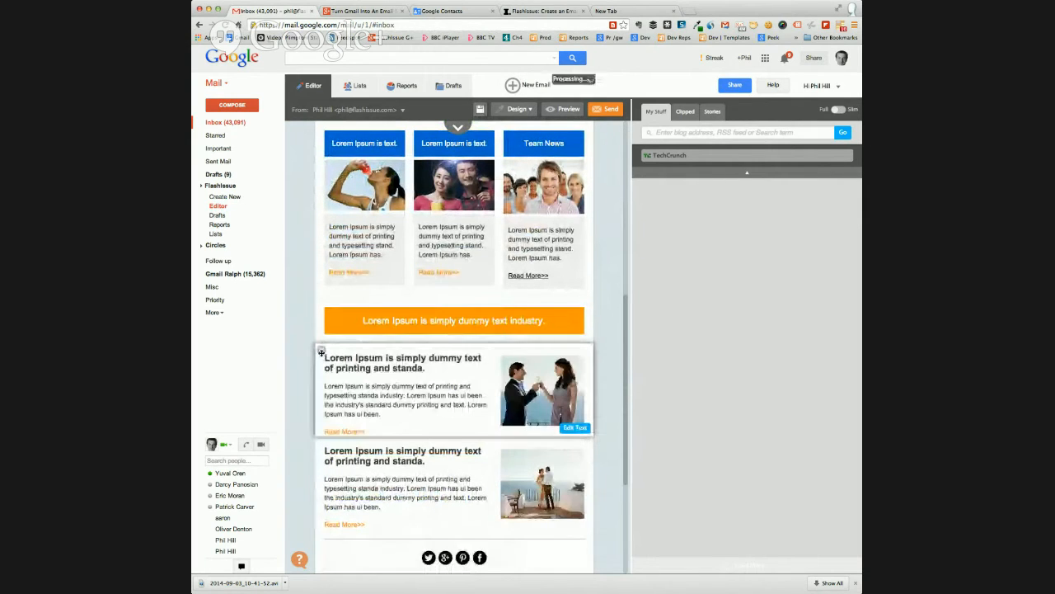
{"action": "scroll", "coordinate": [369, 365], "scroll_direction": "down", "scroll_amount": 2}
{"action": "left_click_drag", "start_coordinate": [419, 439], "coordinate": [419, 265]}
Add a new content block filled with random placeholder text, save it, and move it above the social icons
{"action": "scroll", "coordinate": [428, 459], "scroll_direction": "down", "scroll_amount": 3}
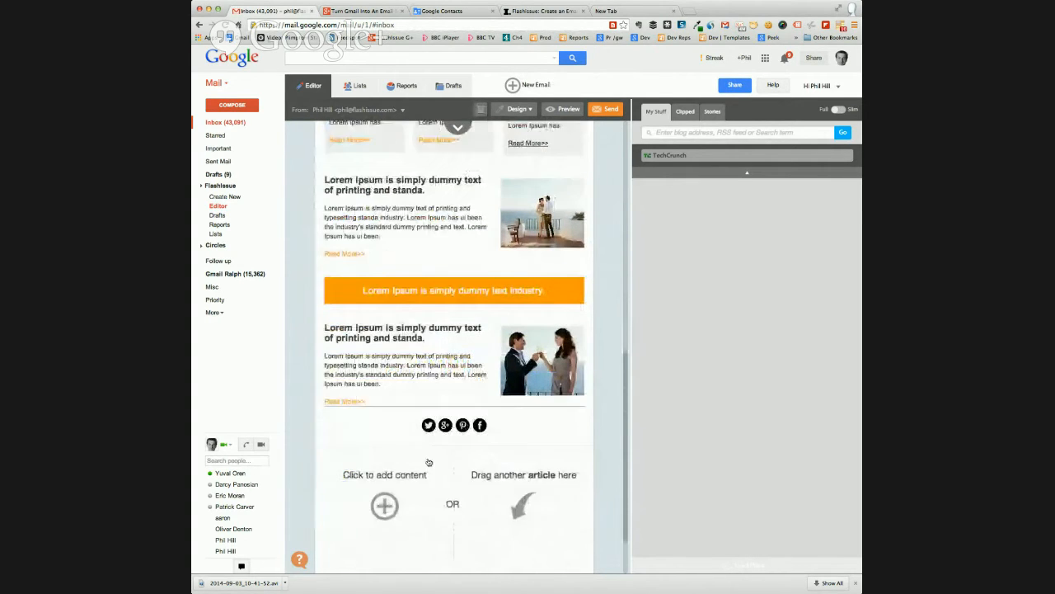
{"action": "left_click", "coordinate": [384, 470]}
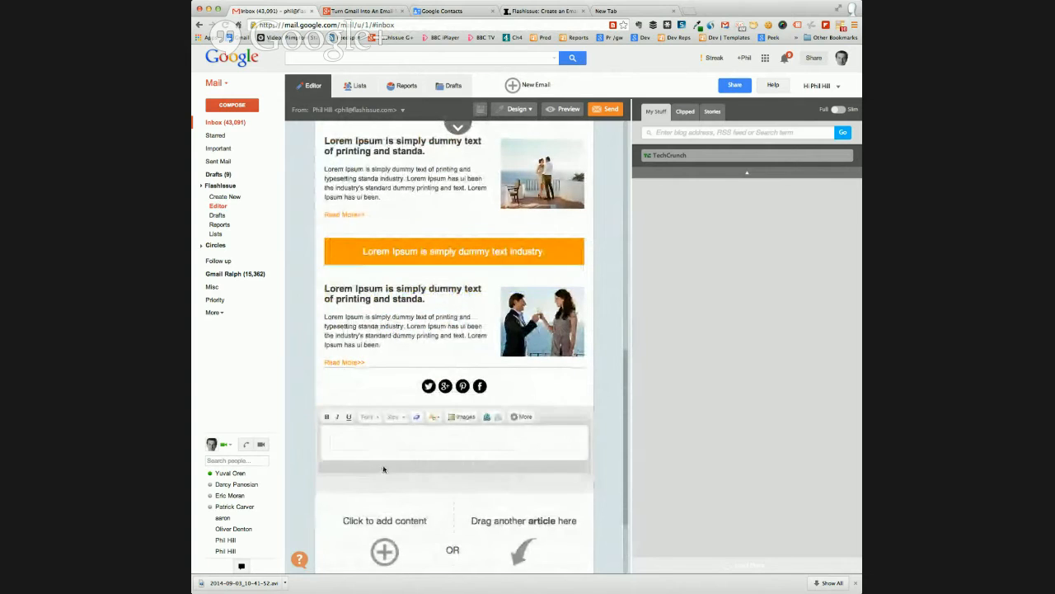
{"action": "left_click", "coordinate": [364, 445]}
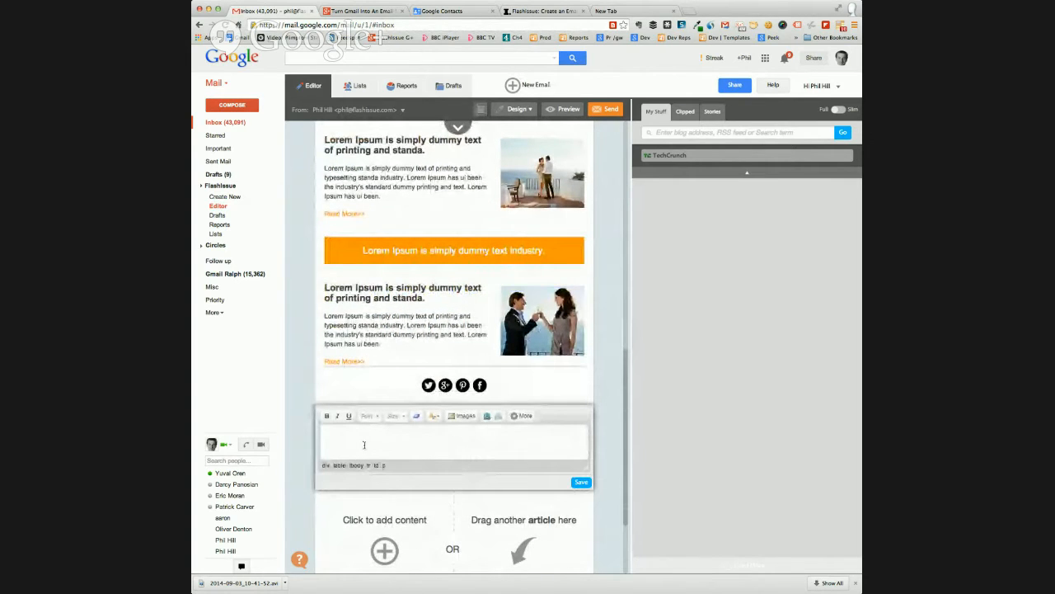
{"action": "type", "text": "gdjhagDJHasgd jhasGD Angd hjsGD A"}
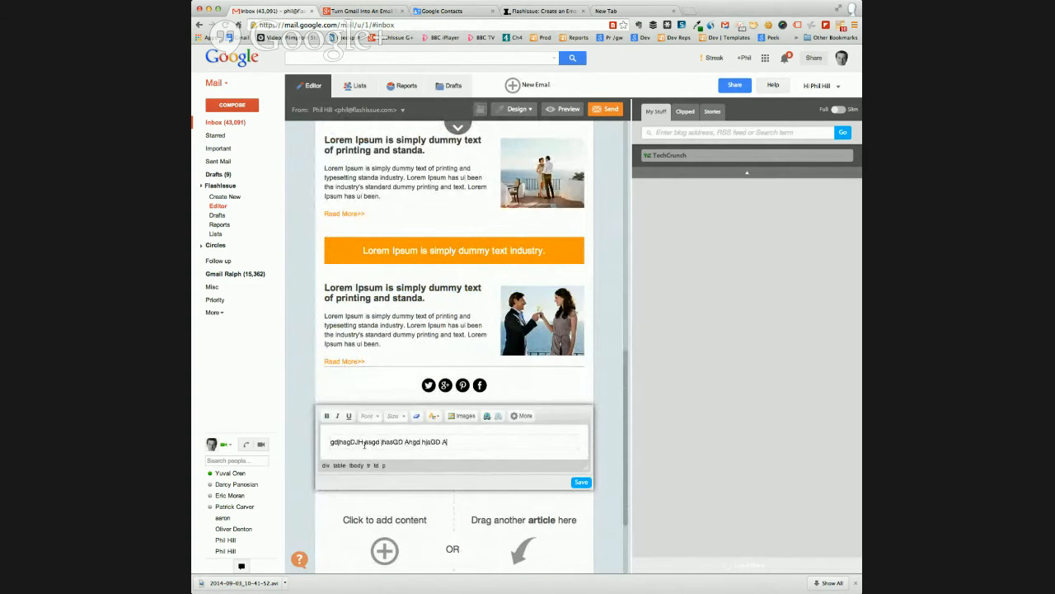
{"action": "type", "text": "sg dhasg dasgD Ajhd adg asDG ASJDH AJSHD JA"}
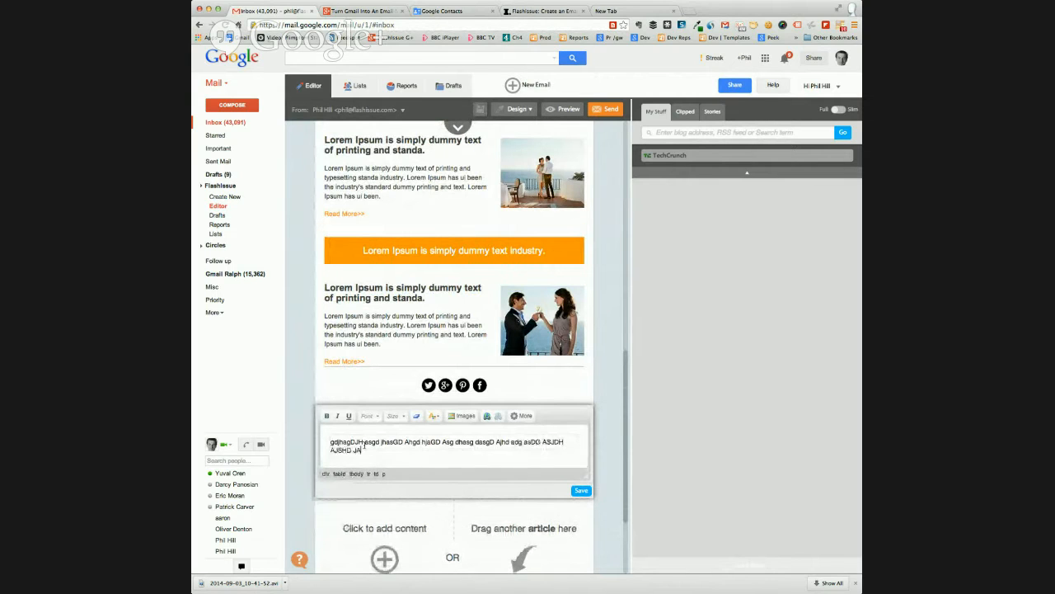
{"action": "type", "text": "hs jashD HAsg djhasg dasgD HAg dhjag dag sDG AS"}
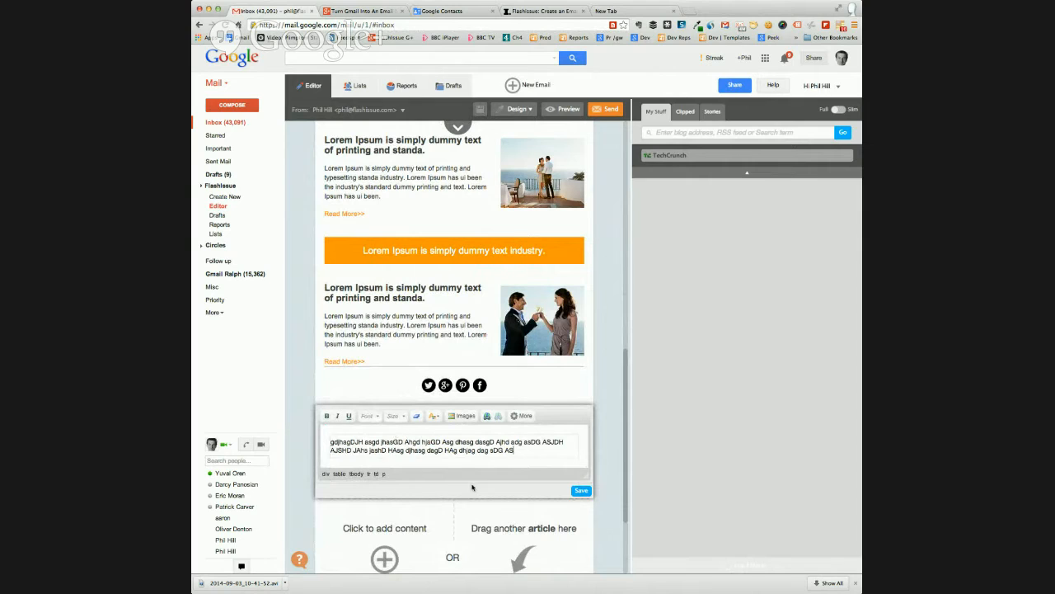
{"action": "left_click", "coordinate": [581, 491]}
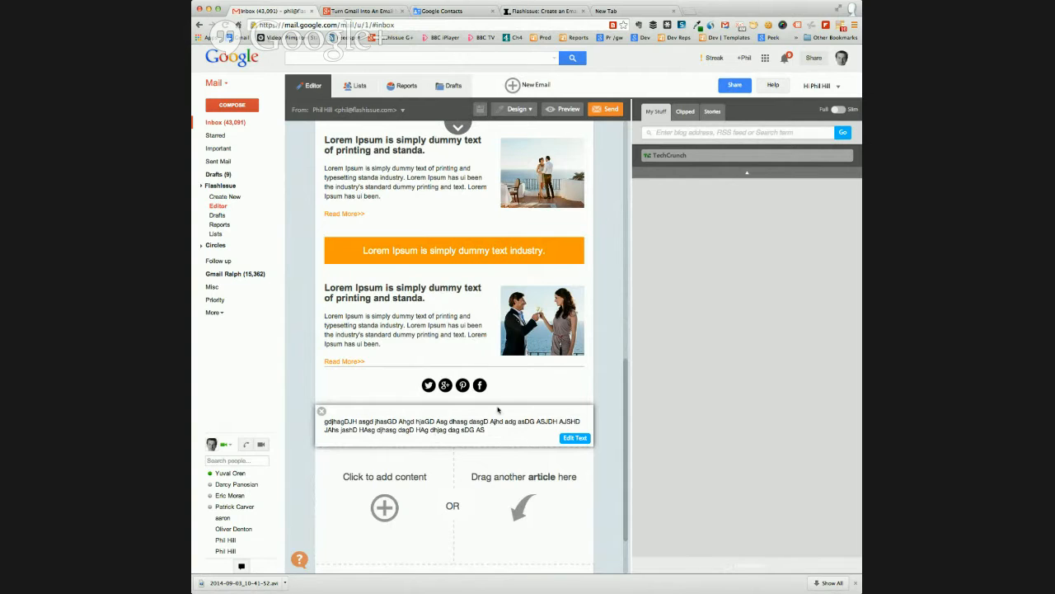
{"action": "scroll", "coordinate": [490, 408], "scroll_direction": "down", "scroll_amount": 1}
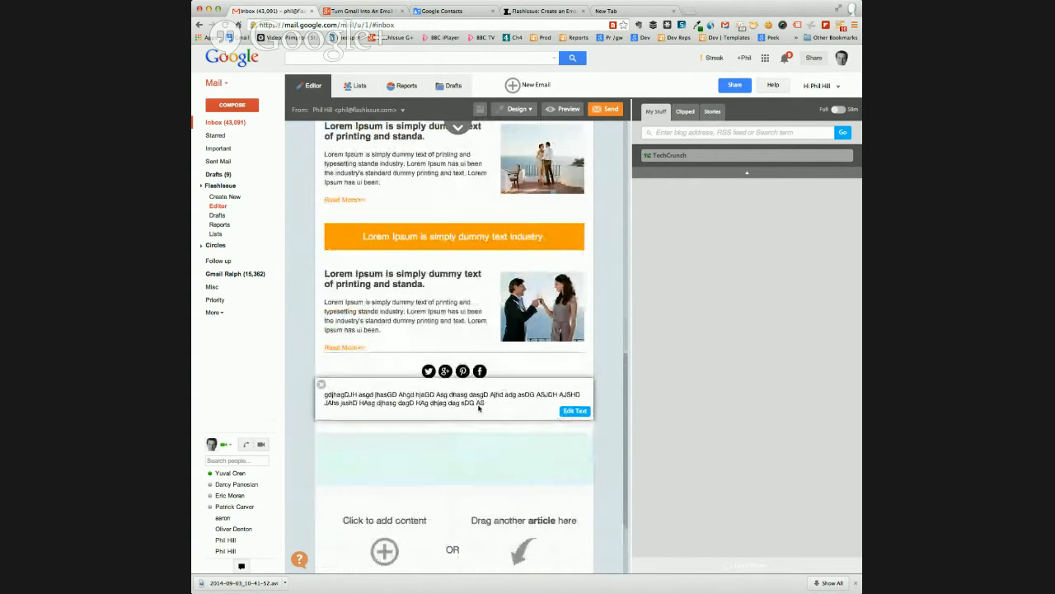
{"action": "left_click_drag", "start_coordinate": [479, 408], "coordinate": [478, 381]}
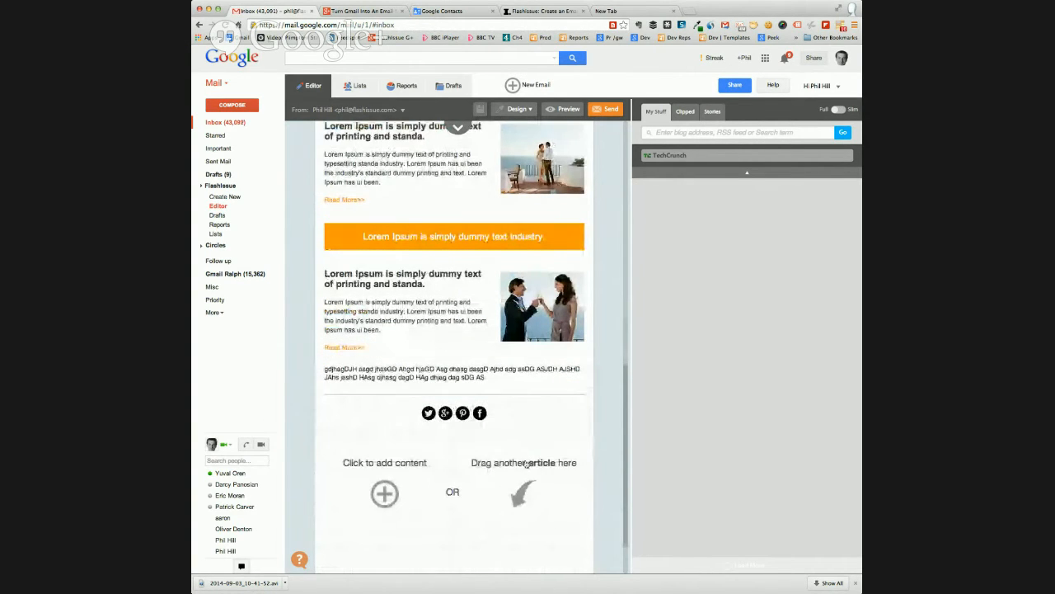
Open the social icons block for editing, inspect the Facebook icon's link address and accept it
{"action": "scroll", "coordinate": [519, 230], "scroll_direction": "up", "scroll_amount": 4}
{"action": "scroll", "coordinate": [519, 230], "scroll_direction": "down", "scroll_amount": 3}
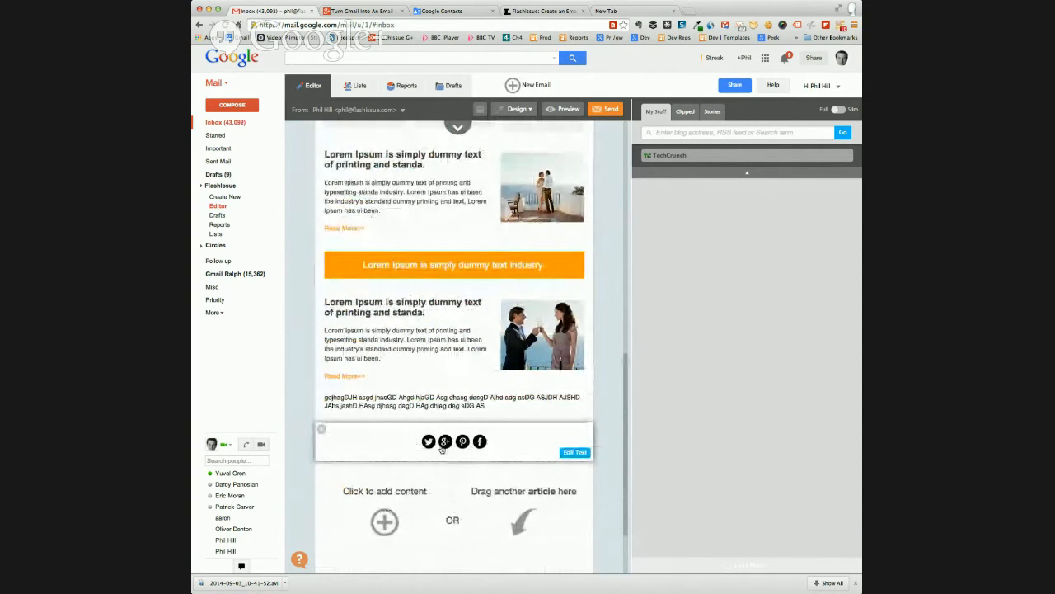
{"action": "left_click", "coordinate": [575, 452]}
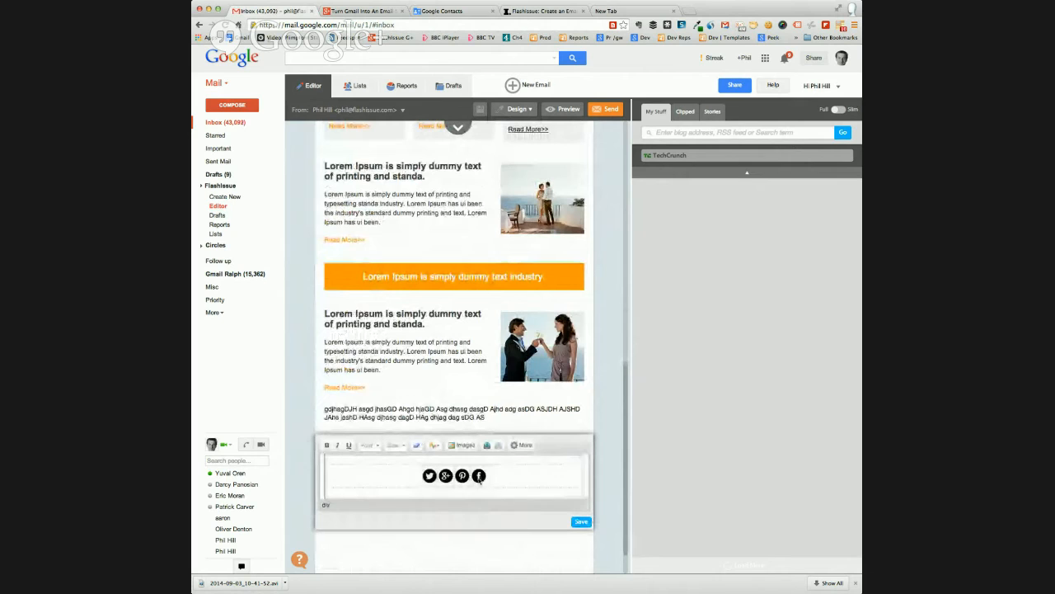
{"action": "left_click", "coordinate": [479, 477]}
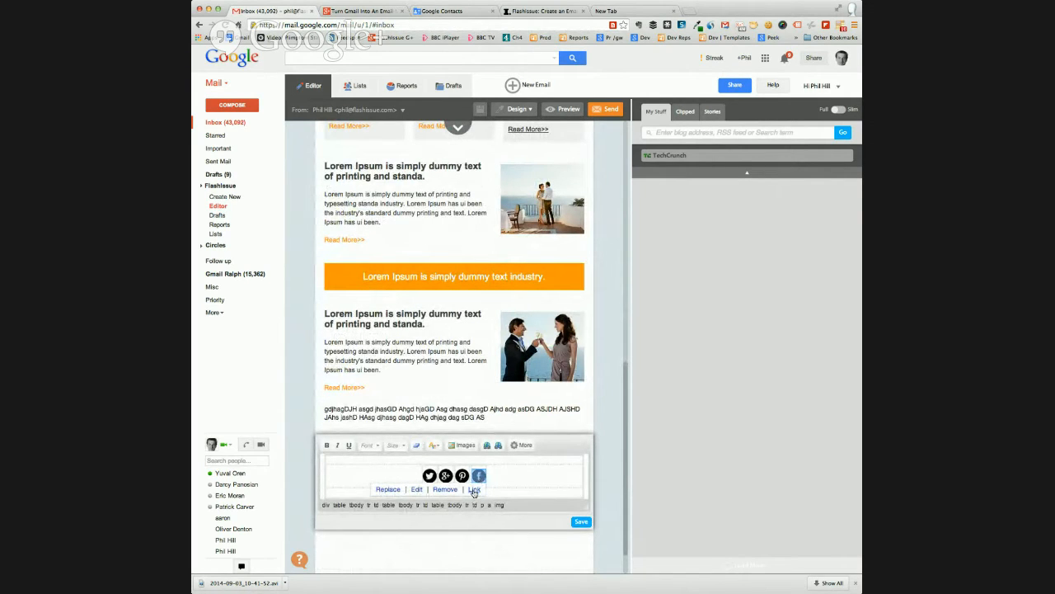
{"action": "left_click", "coordinate": [474, 489]}
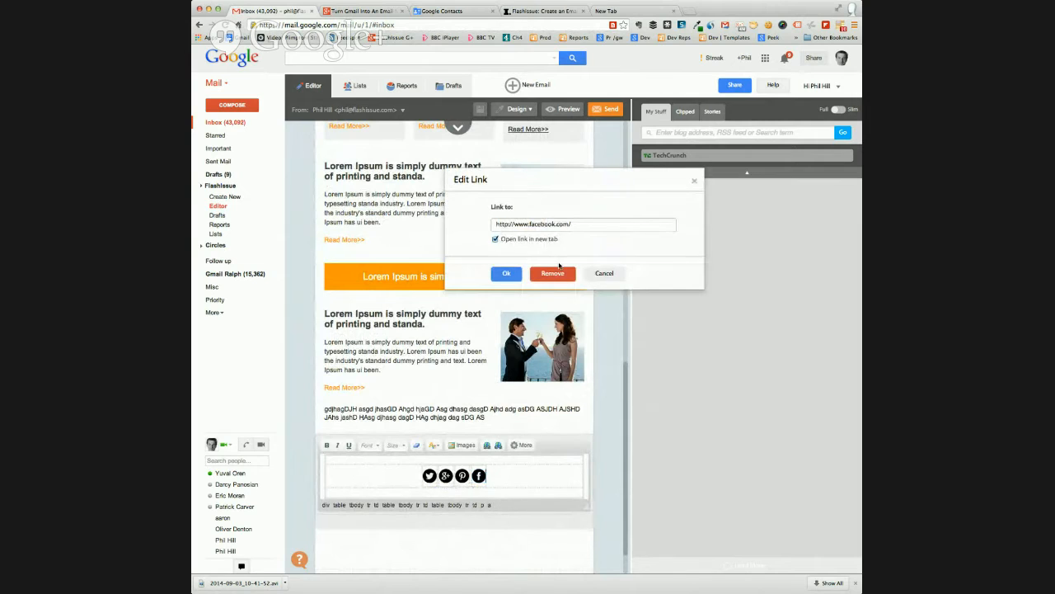
{"action": "left_click", "coordinate": [585, 227]}
{"action": "left_click", "coordinate": [506, 273]}
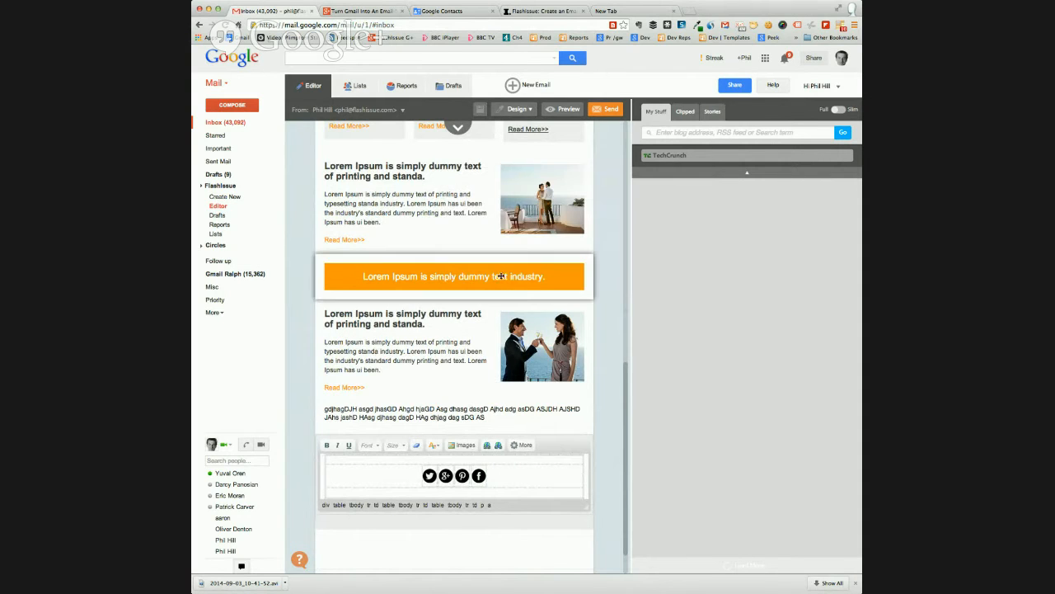
{"action": "left_click", "coordinate": [429, 476]}
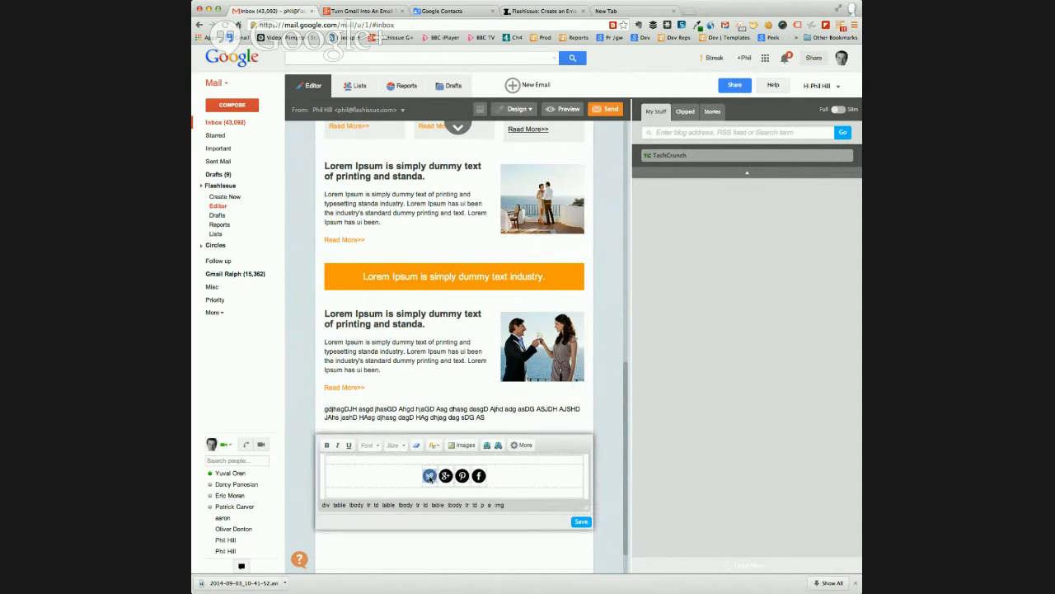
{"action": "left_click", "coordinate": [524, 490]}
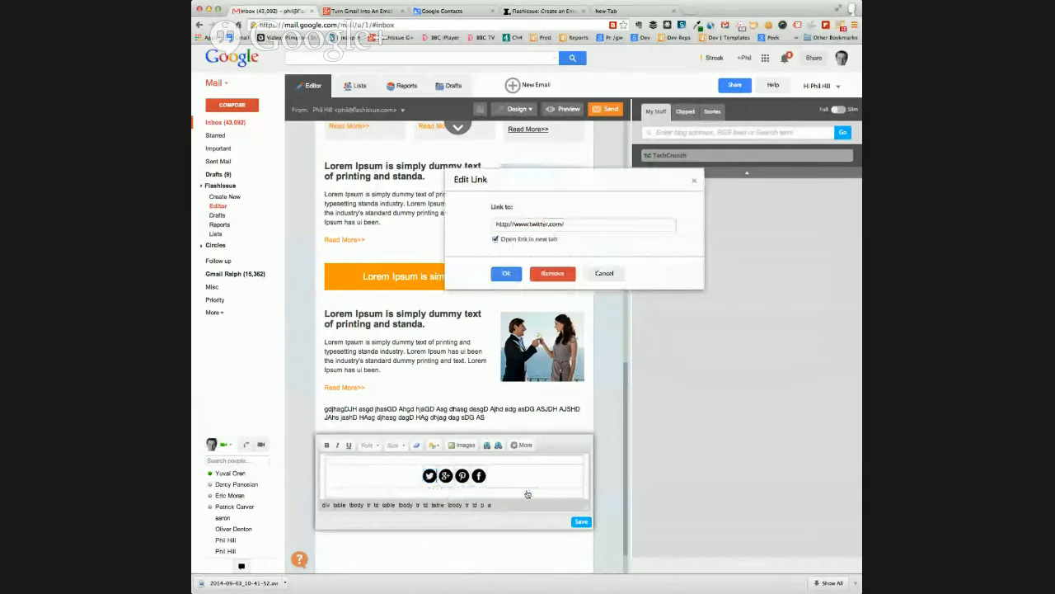
{"action": "left_click", "coordinate": [565, 224]}
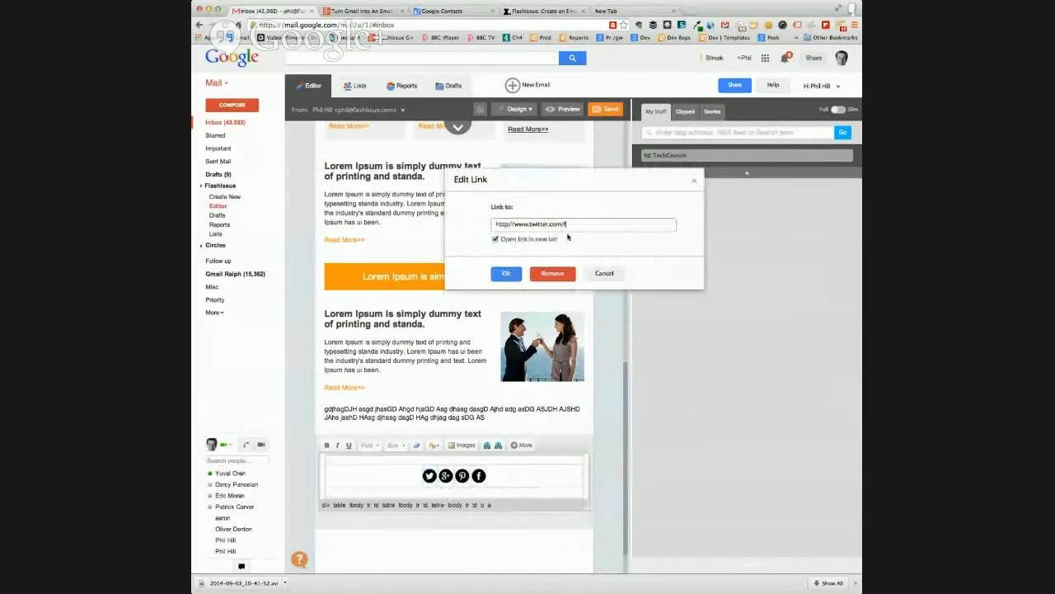
{"action": "type", "text": "flashissue"}
{"action": "left_click", "coordinate": [506, 273]}
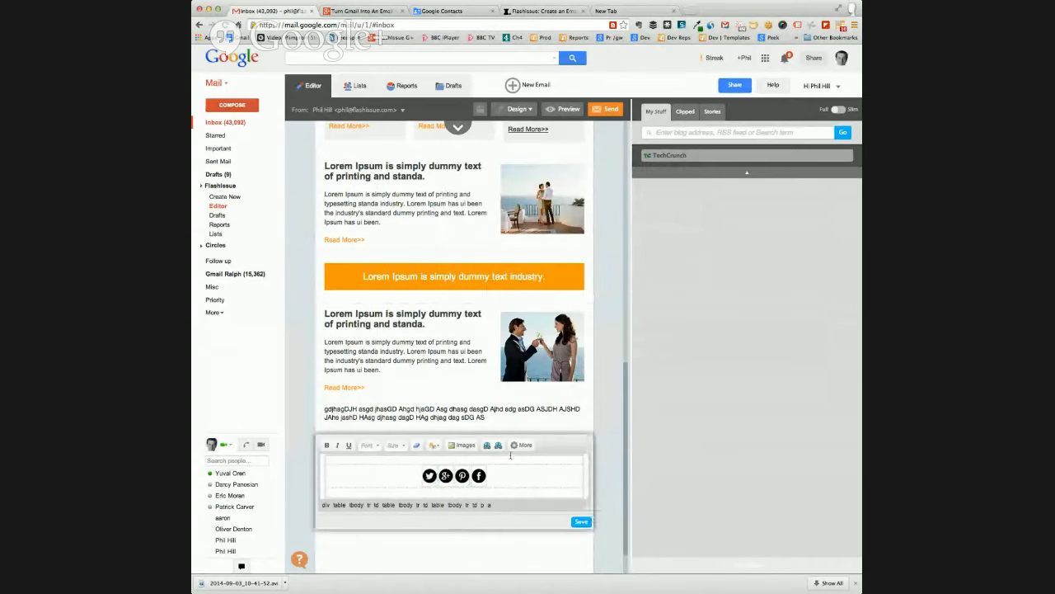
{"action": "scroll", "coordinate": [510, 454], "scroll_direction": "down", "scroll_amount": 1}
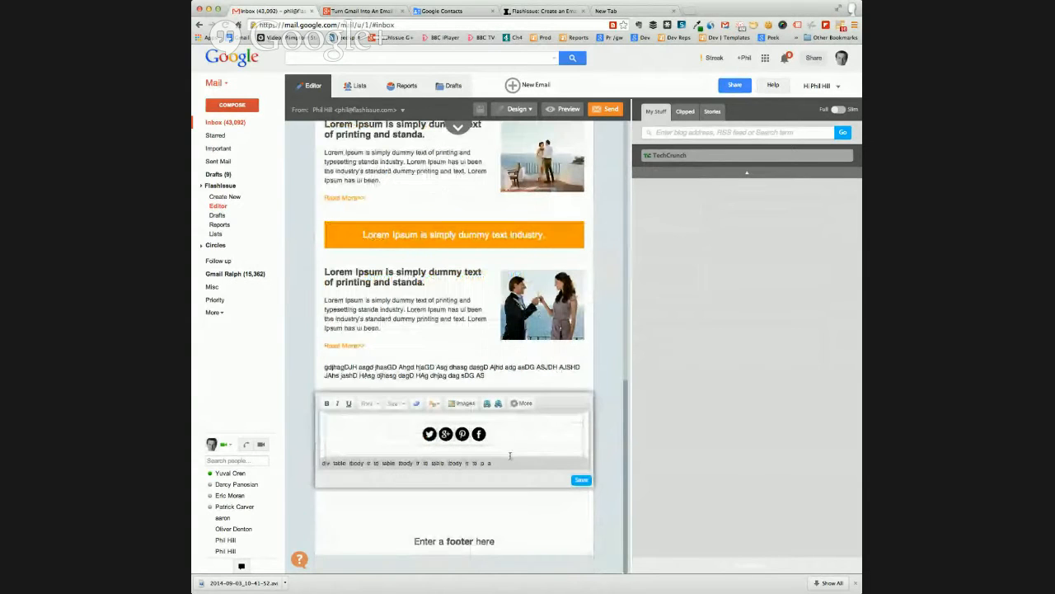
{"action": "left_click", "coordinate": [582, 481]}
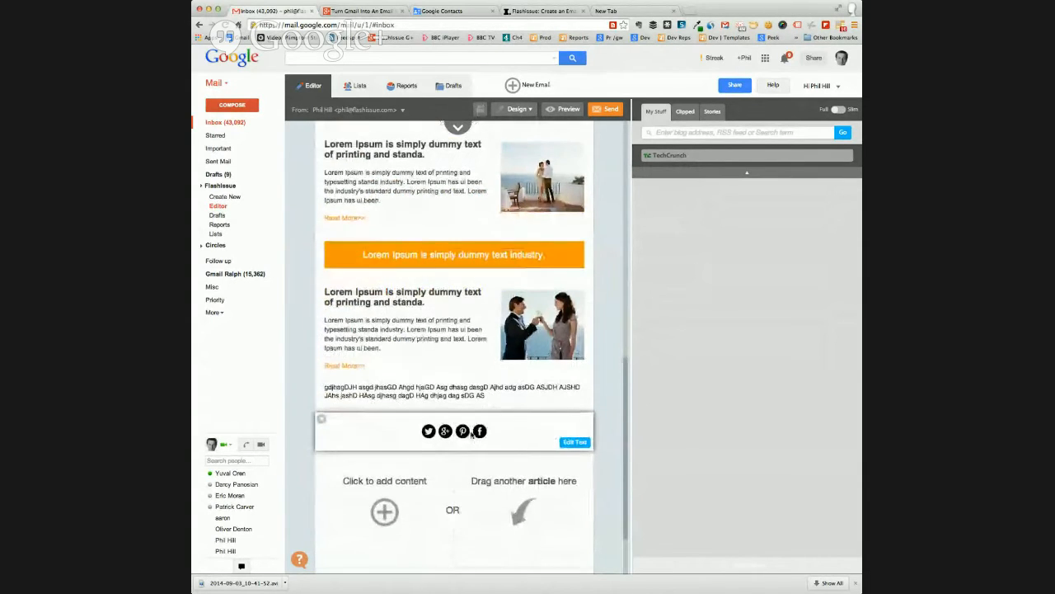
{"action": "scroll", "coordinate": [473, 434], "scroll_direction": "up", "scroll_amount": 8}
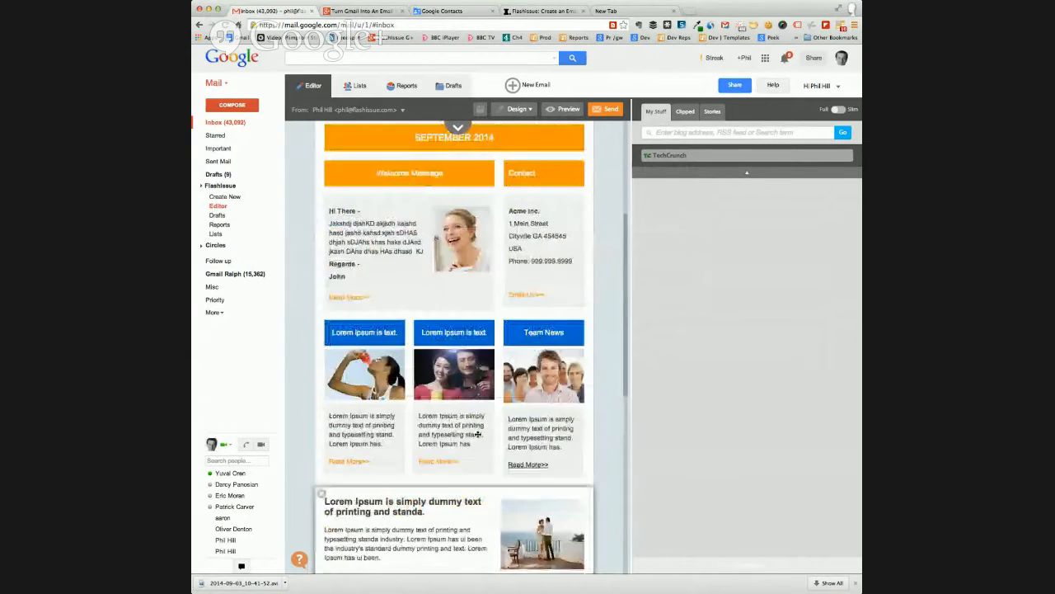
{"action": "scroll", "coordinate": [478, 435], "scroll_direction": "up", "scroll_amount": 4}
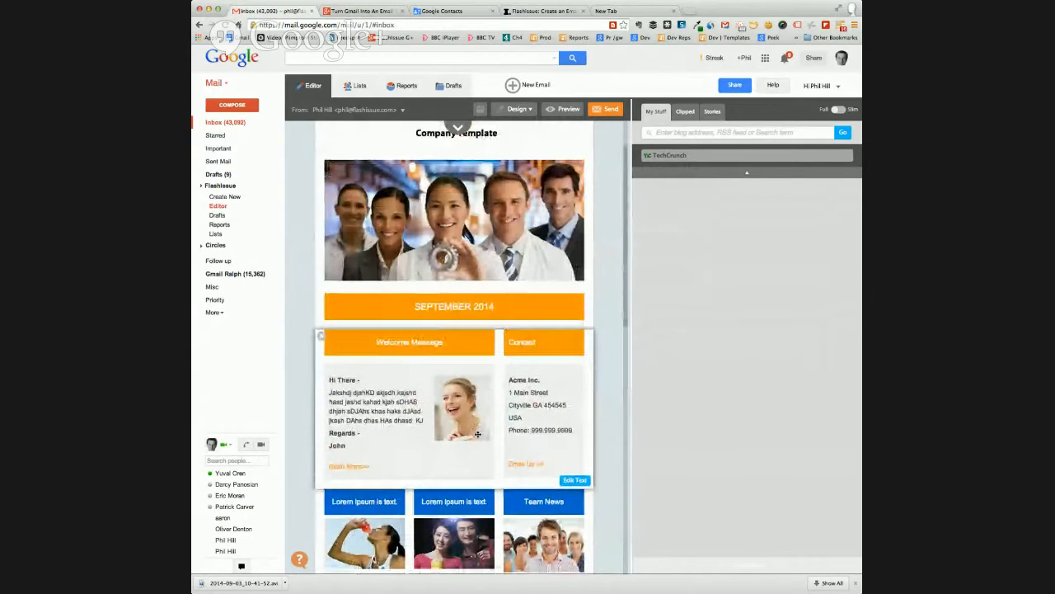
Load the TechCrunch articles and insert the "Box Pushes Its Office 365 Integration Into Beta" article below the three-column section
{"action": "left_click", "coordinate": [666, 157]}
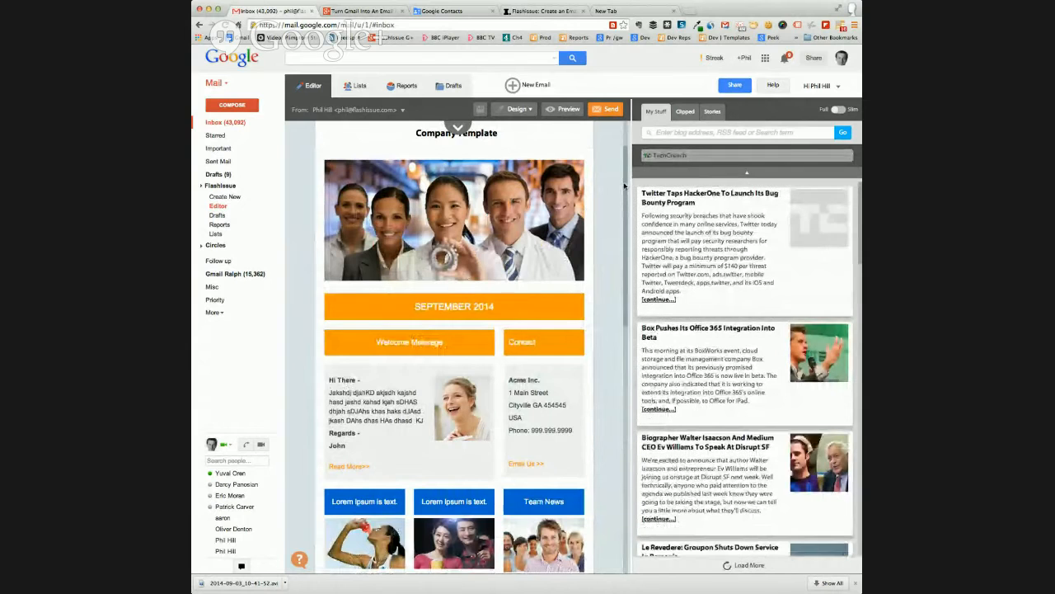
{"action": "scroll", "coordinate": [629, 154], "scroll_direction": "up", "scroll_amount": 2}
{"action": "scroll", "coordinate": [617, 297], "scroll_direction": "down", "scroll_amount": 10}
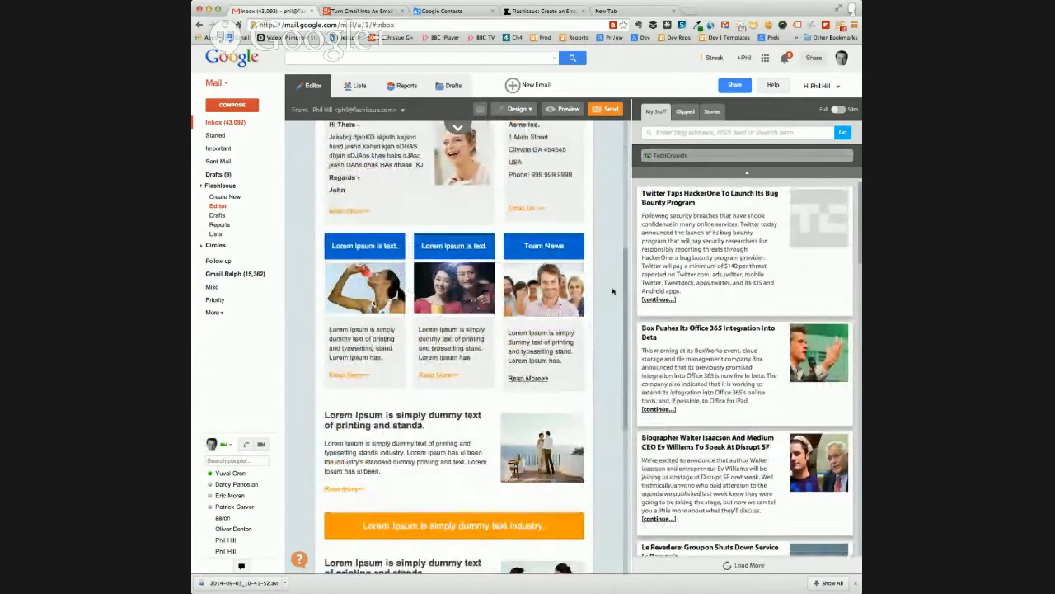
{"action": "scroll", "coordinate": [608, 302], "scroll_direction": "down", "scroll_amount": 3}
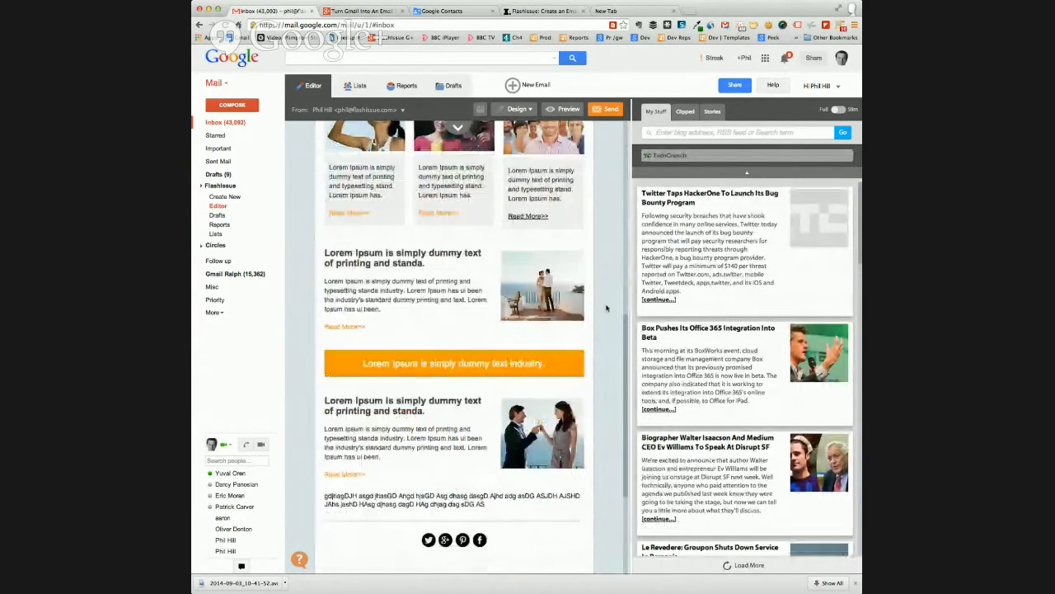
{"action": "scroll", "coordinate": [607, 309], "scroll_direction": "up", "scroll_amount": 4}
{"action": "scroll", "coordinate": [607, 308], "scroll_direction": "up", "scroll_amount": 2}
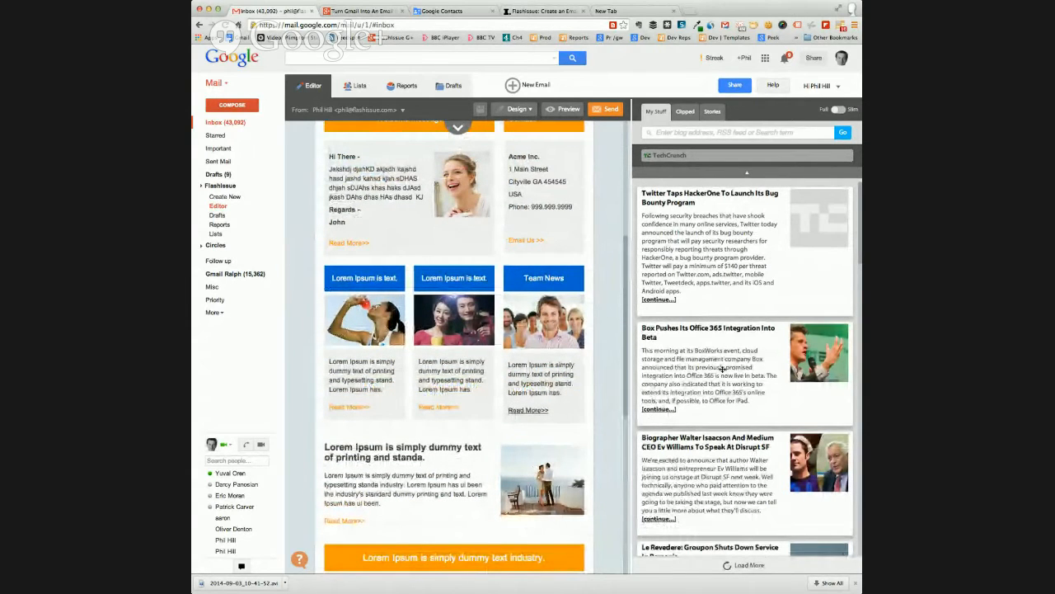
{"action": "left_click_drag", "start_coordinate": [720, 369], "coordinate": [538, 442]}
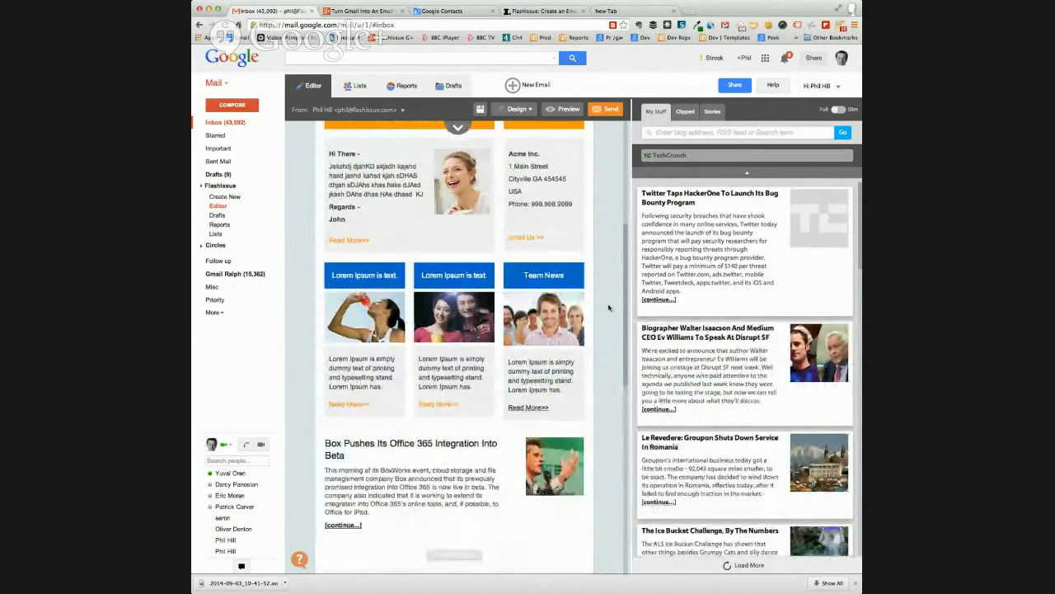
Insert the TechCrunch article on the Disrupt SF speakers above the Box article, and the Groupon Romania article between them
{"action": "scroll", "coordinate": [618, 305], "scroll_direction": "down", "scroll_amount": 4}
{"action": "left_click_drag", "start_coordinate": [658, 372], "coordinate": [544, 367]}
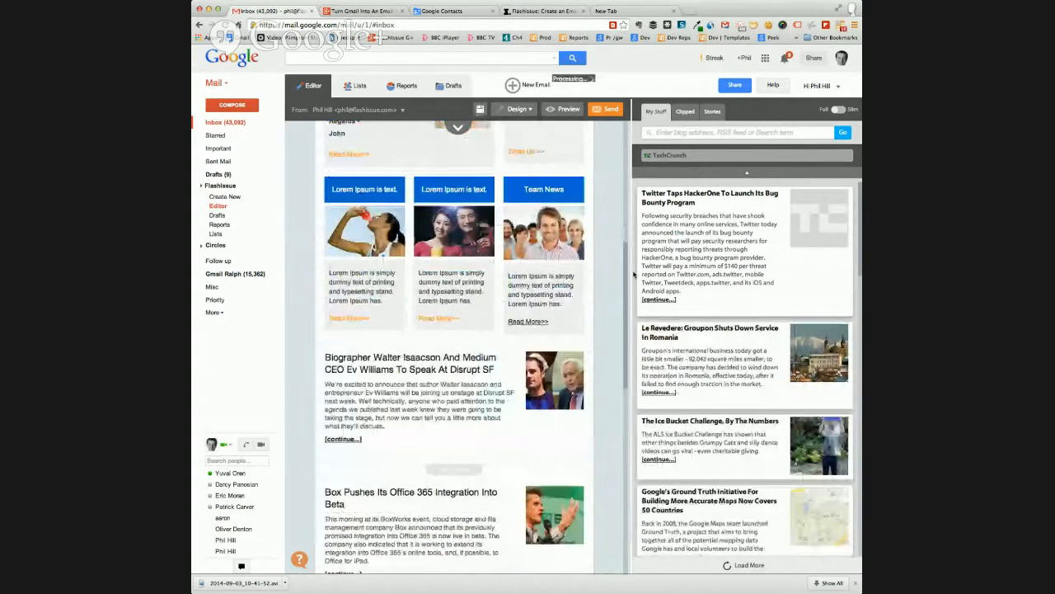
{"action": "scroll", "coordinate": [615, 314], "scroll_direction": "down", "scroll_amount": 3}
{"action": "left_click_drag", "start_coordinate": [660, 362], "coordinate": [536, 342]}
{"action": "scroll", "coordinate": [619, 330], "scroll_direction": "down", "scroll_amount": 5}
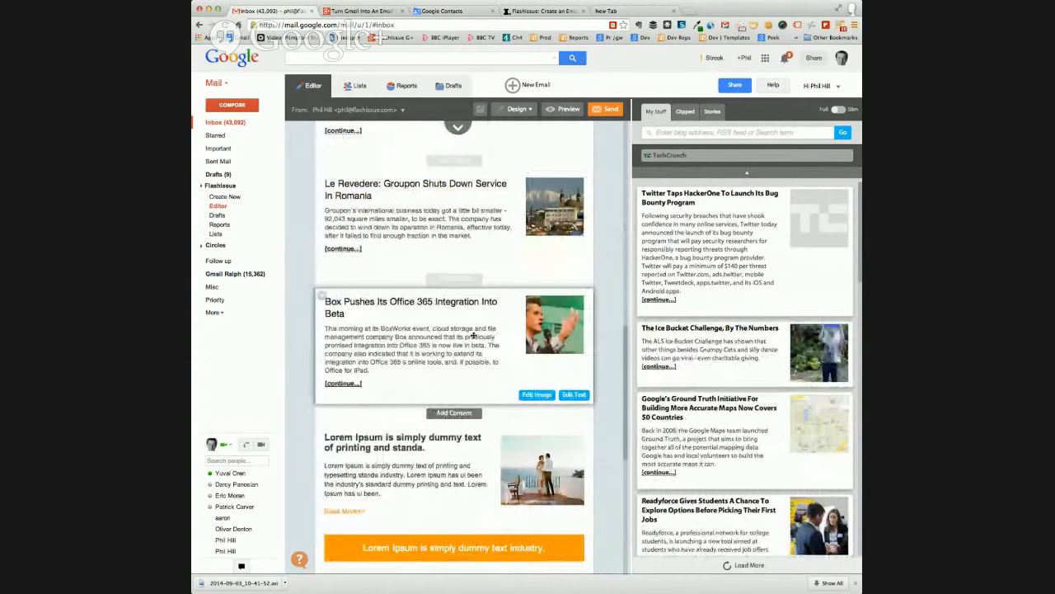
{"action": "scroll", "coordinate": [609, 317], "scroll_direction": "down", "scroll_amount": 3}
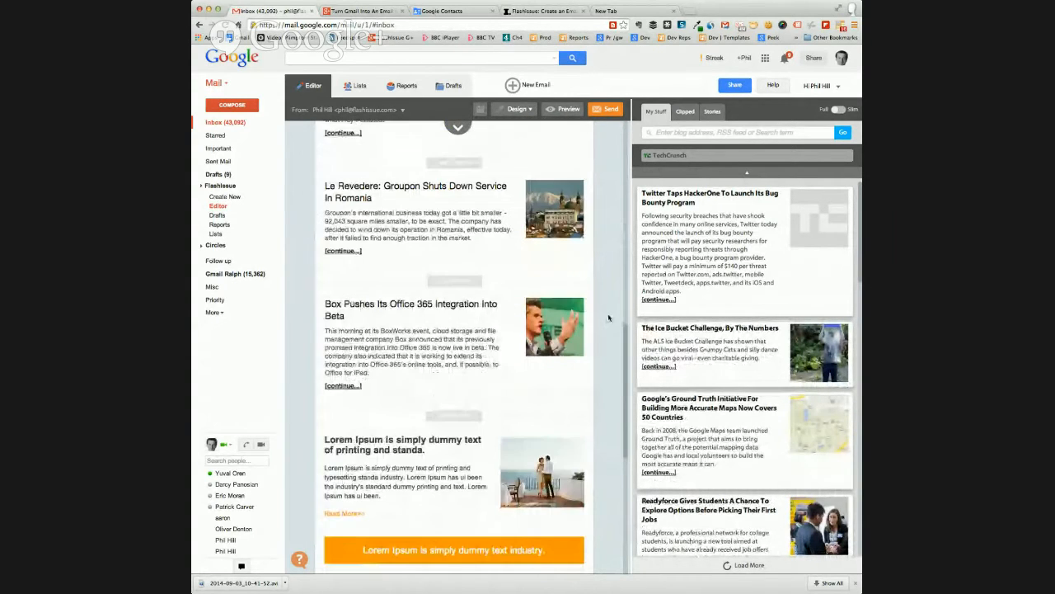
Change the email's background color to the pink #c27ba0, apply it and close the color settings
{"action": "scroll", "coordinate": [603, 326], "scroll_direction": "up", "scroll_amount": 10}
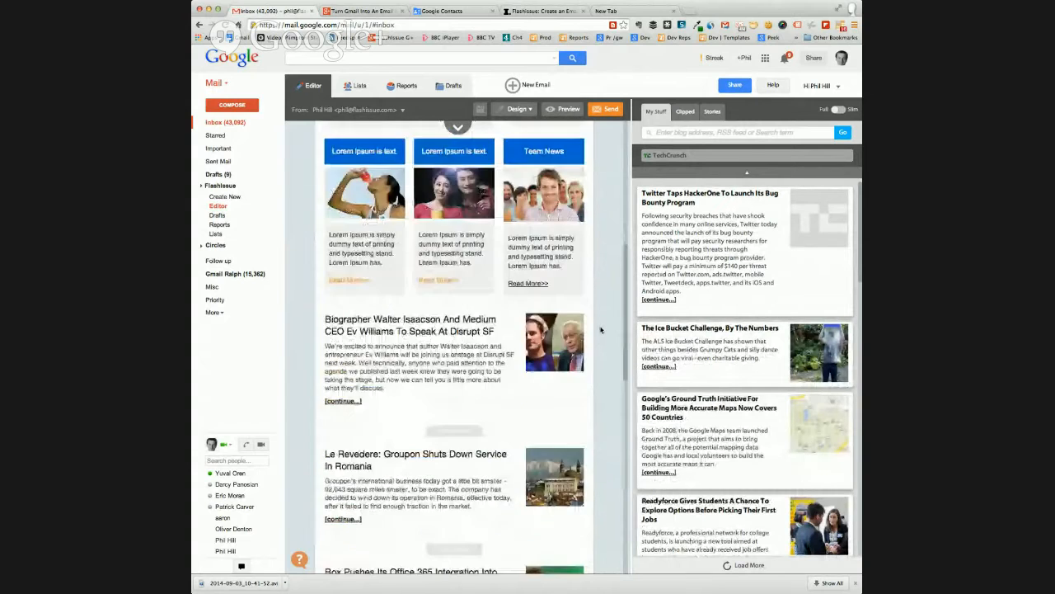
{"action": "left_click", "coordinate": [517, 109]}
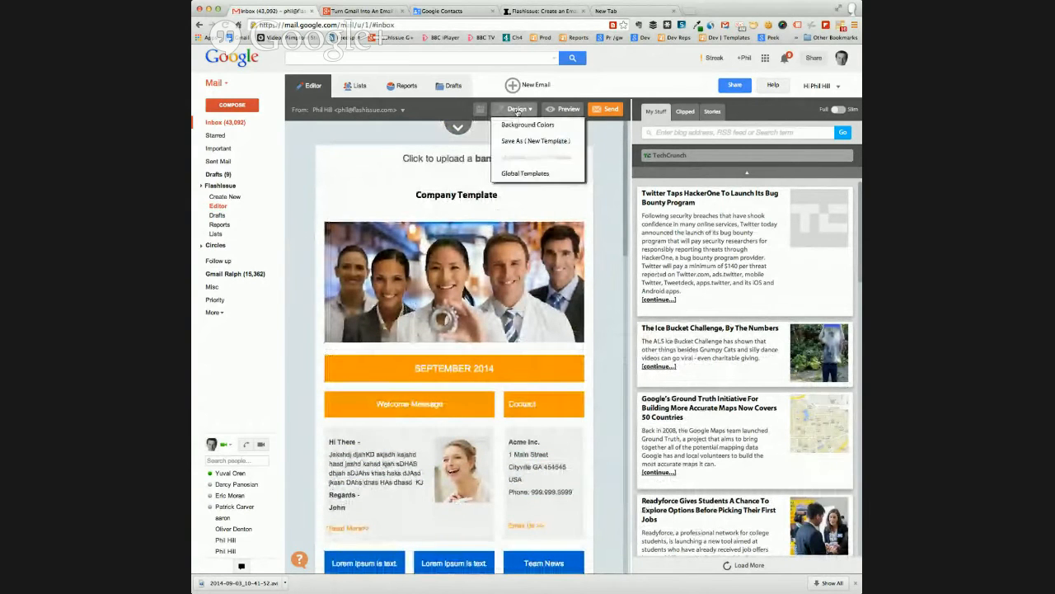
{"action": "left_click", "coordinate": [516, 125]}
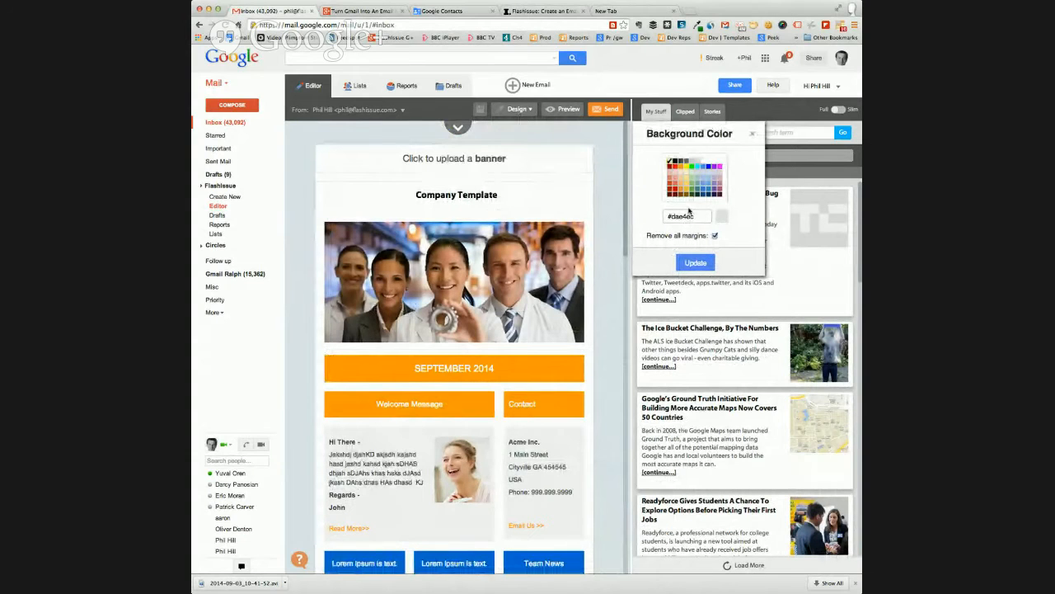
{"action": "left_click", "coordinate": [720, 185]}
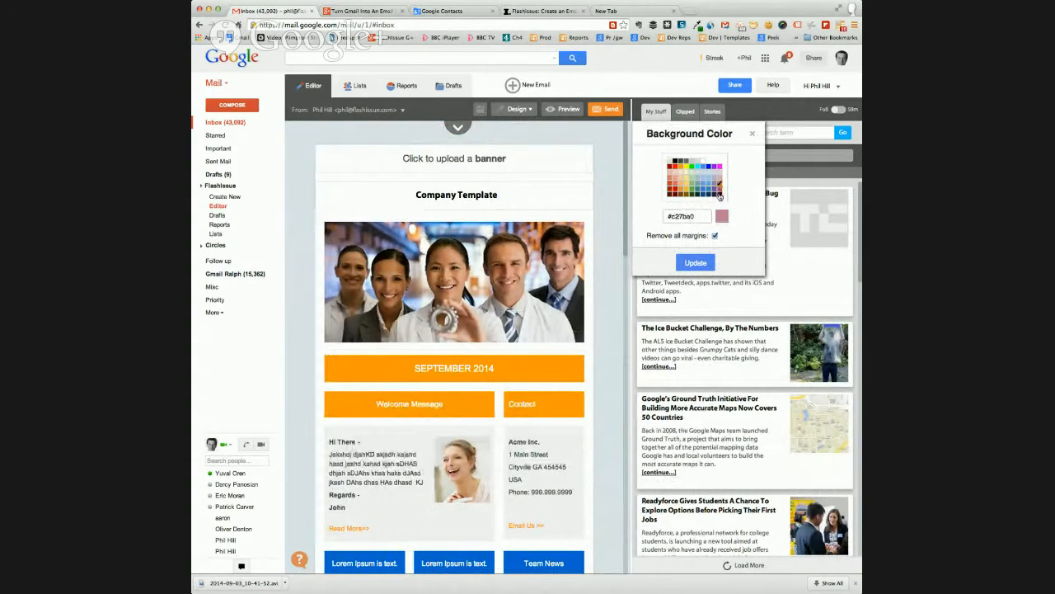
{"action": "left_click", "coordinate": [691, 264]}
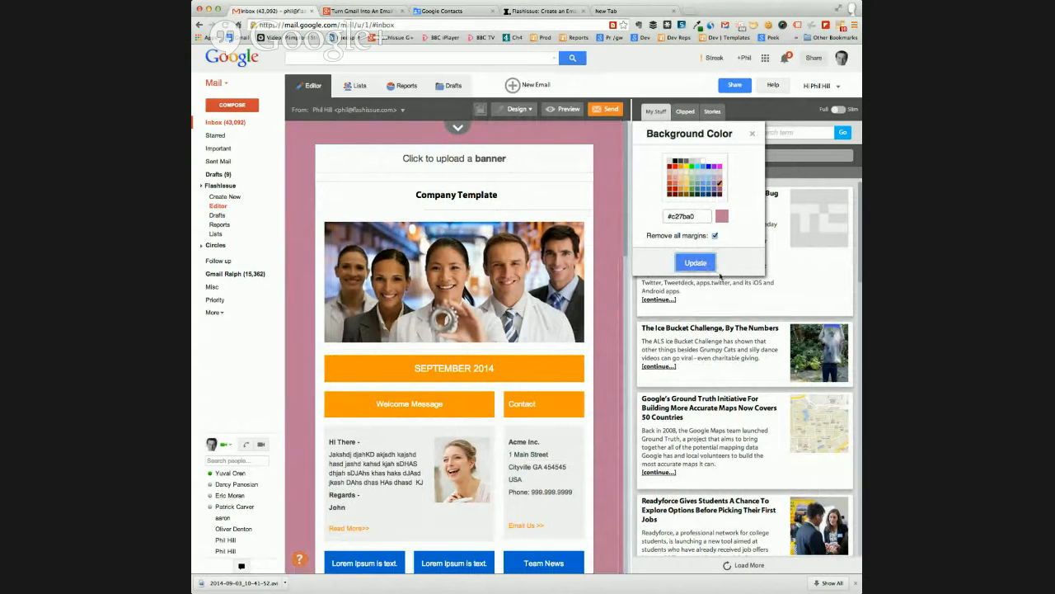
{"action": "left_click", "coordinate": [752, 135]}
Preview the complete email, check it from the sharing icons down to the mailing address below the footer, and close the preview
{"action": "scroll", "coordinate": [598, 245], "scroll_direction": "down", "scroll_amount": 3}
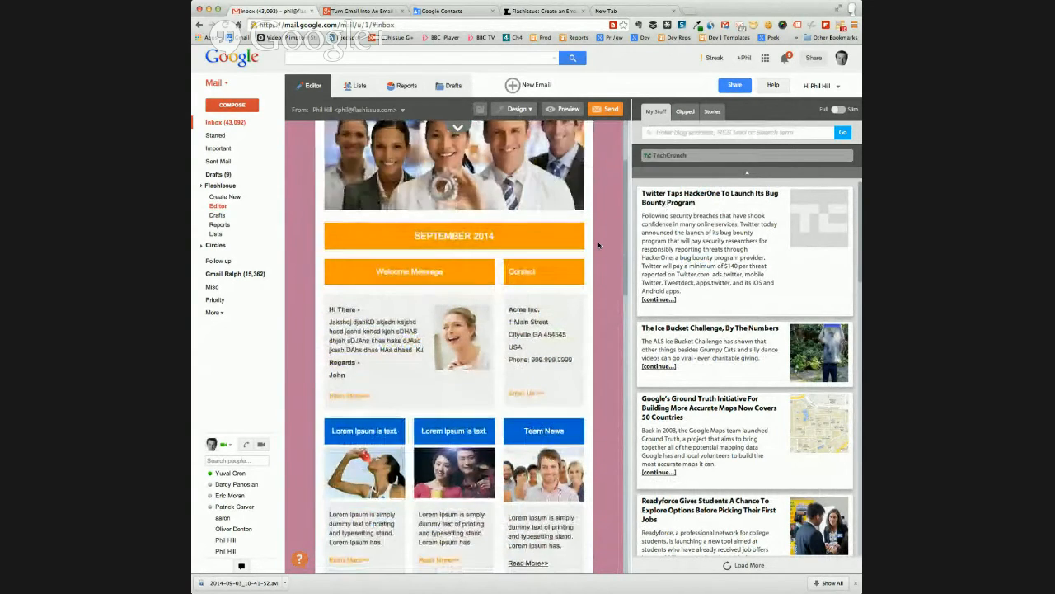
{"action": "scroll", "coordinate": [599, 245], "scroll_direction": "down", "scroll_amount": 10}
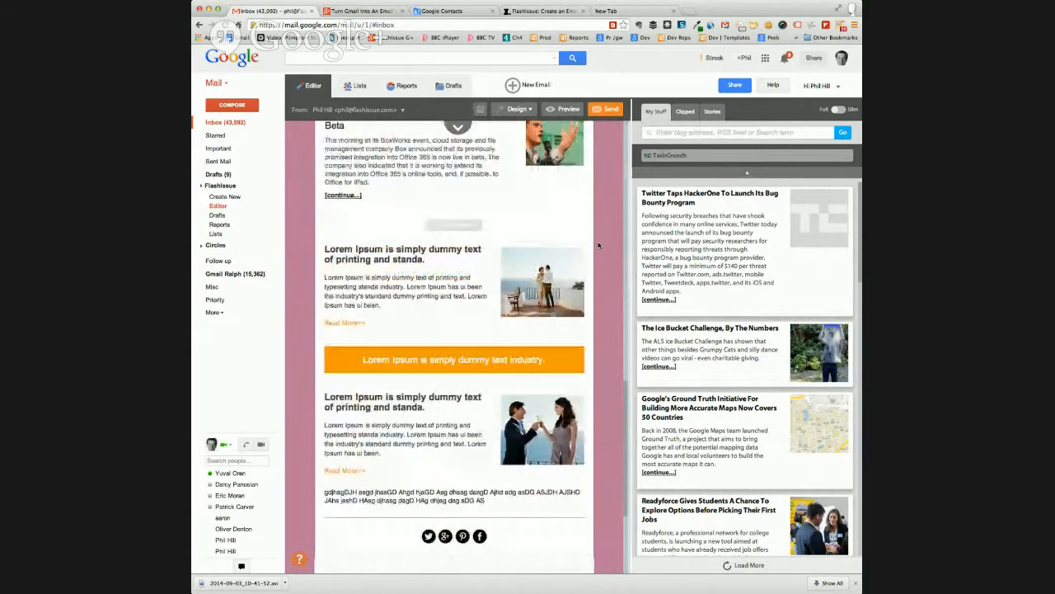
{"action": "scroll", "coordinate": [598, 245], "scroll_direction": "down", "scroll_amount": 5}
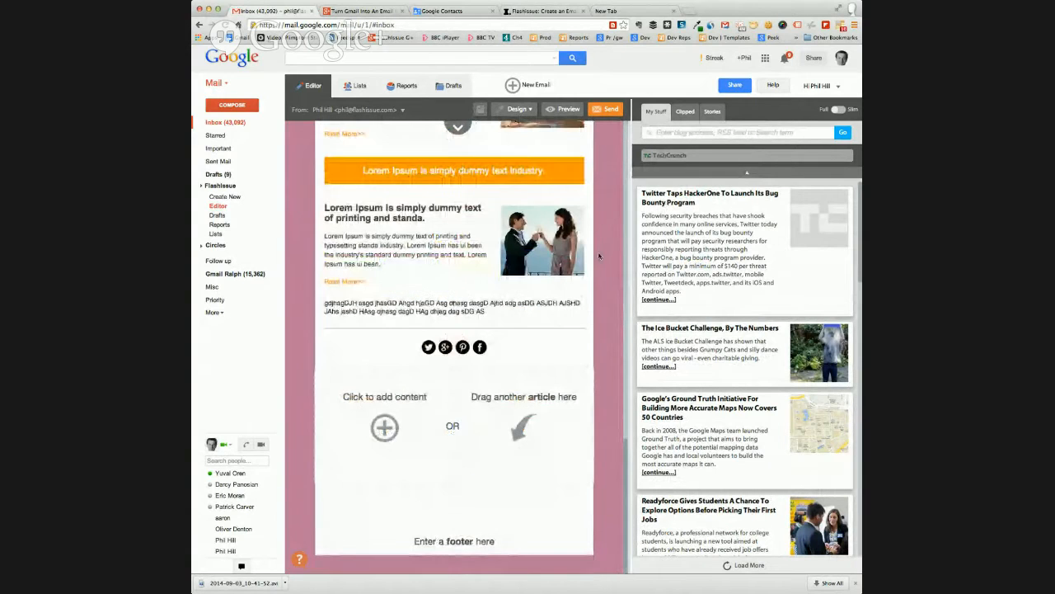
{"action": "left_click", "coordinate": [569, 108]}
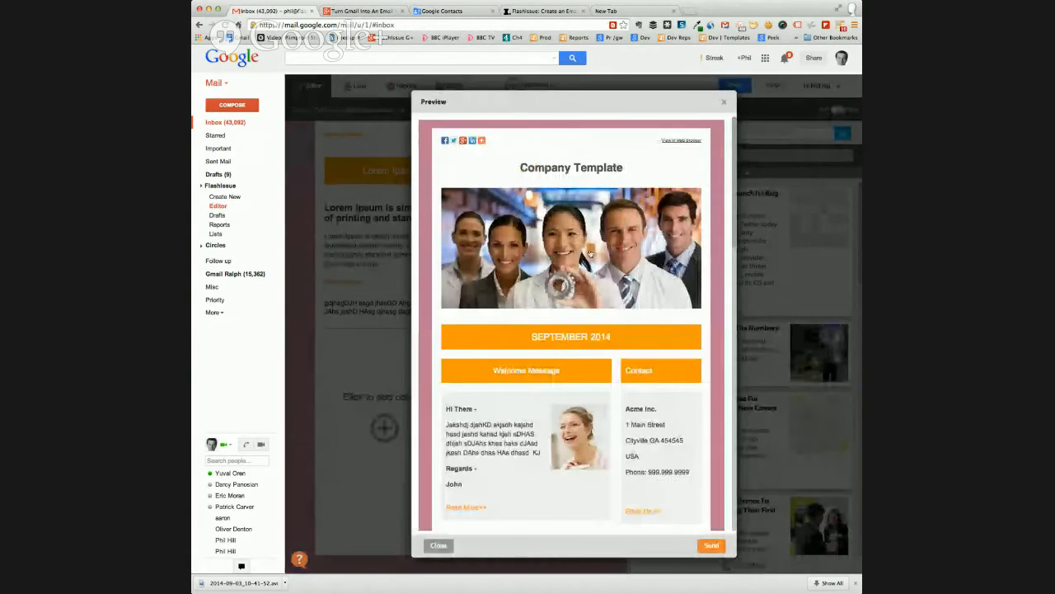
{"action": "scroll", "coordinate": [586, 254], "scroll_direction": "down", "scroll_amount": 2}
{"action": "scroll", "coordinate": [585, 254], "scroll_direction": "down", "scroll_amount": 10}
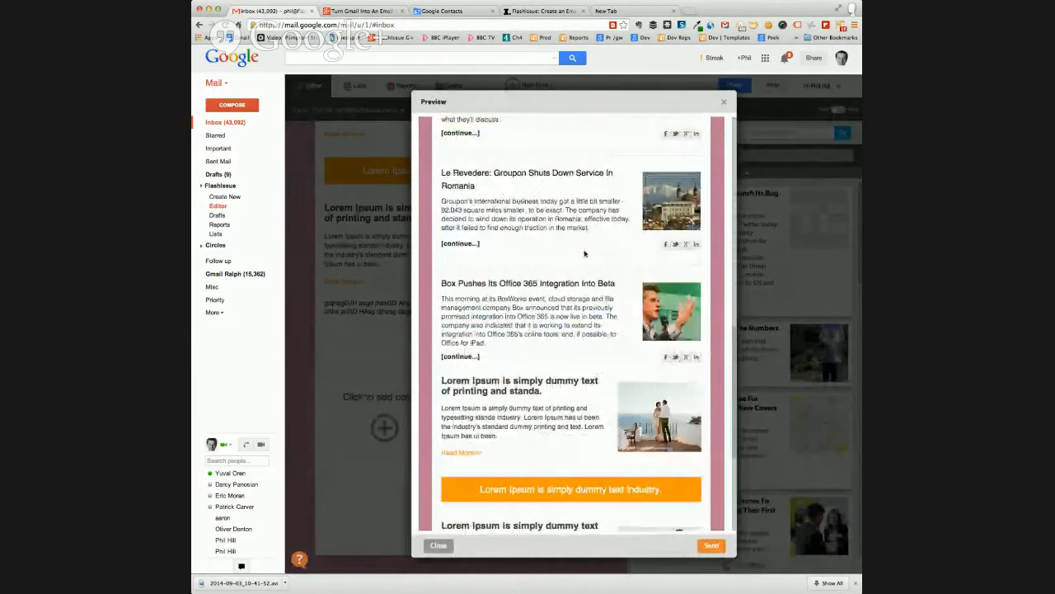
{"action": "scroll", "coordinate": [585, 253], "scroll_direction": "down", "scroll_amount": 5}
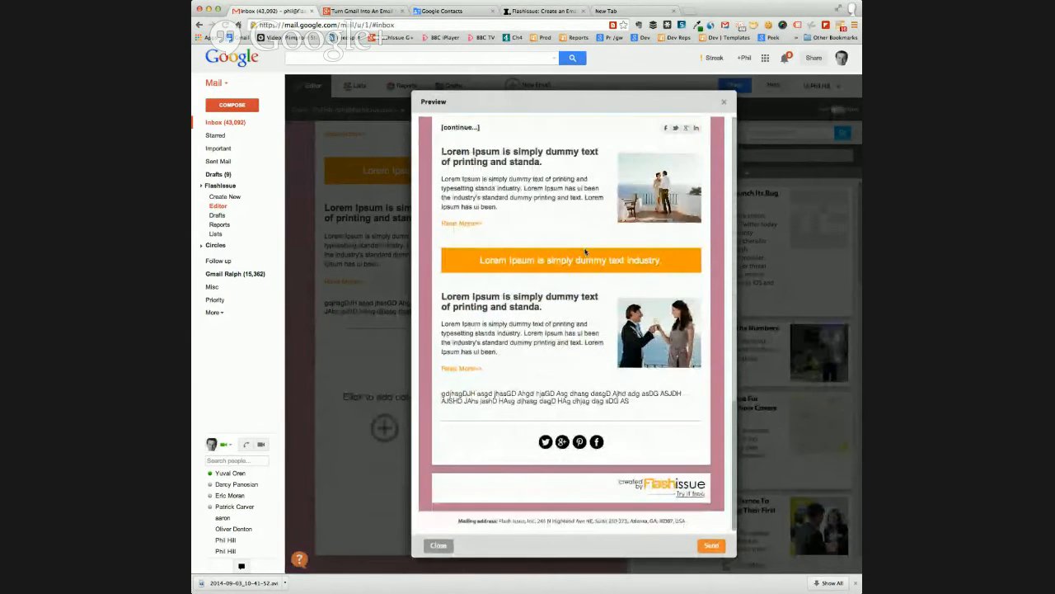
{"action": "scroll", "coordinate": [584, 254], "scroll_direction": "up", "scroll_amount": 5}
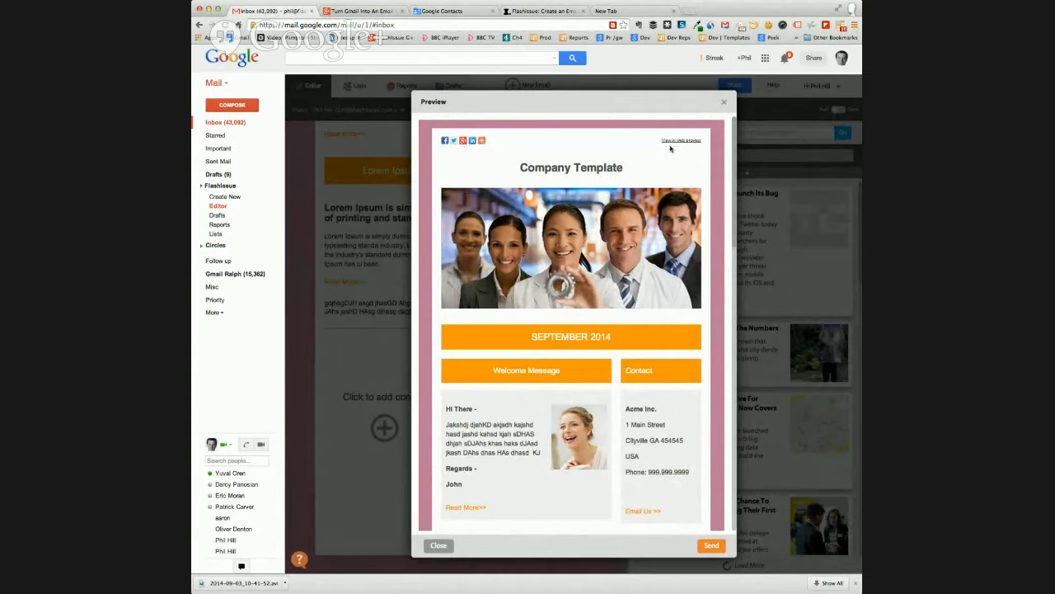
{"action": "scroll", "coordinate": [671, 148], "scroll_direction": "down", "scroll_amount": 10}
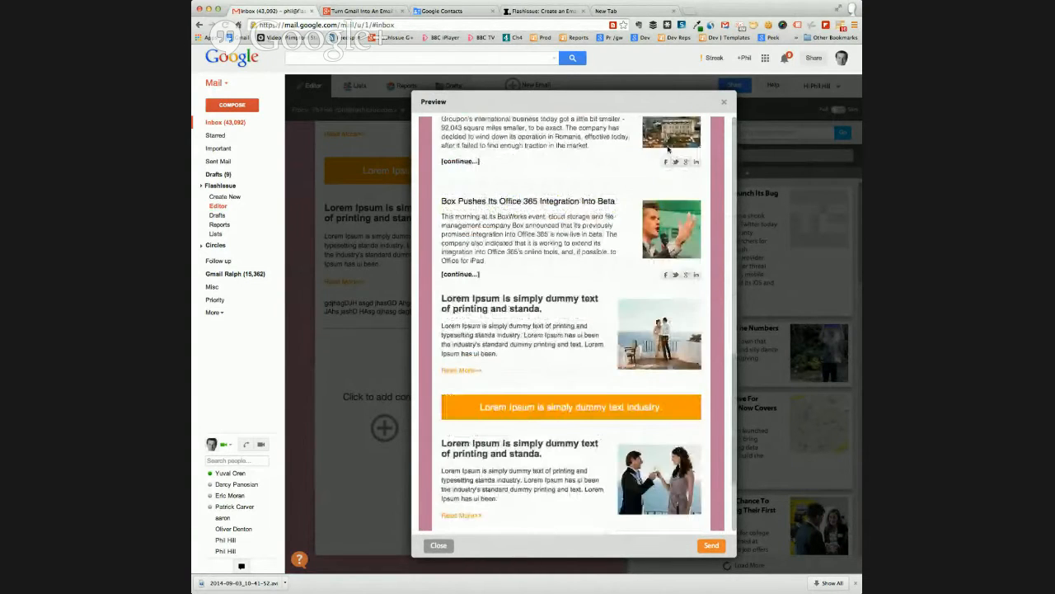
{"action": "scroll", "coordinate": [668, 153], "scroll_direction": "down", "scroll_amount": 5}
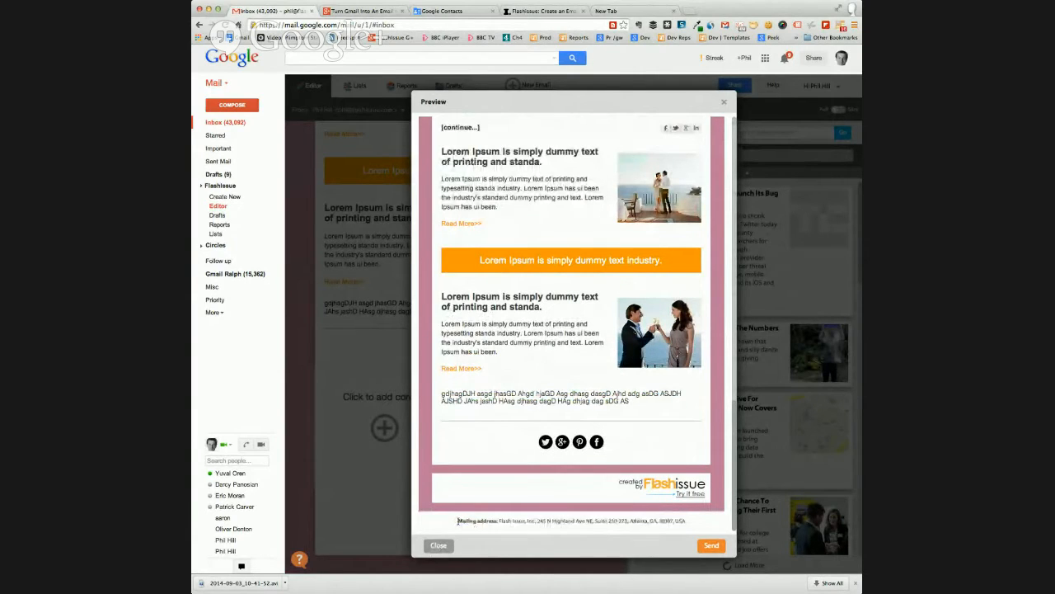
{"action": "left_click_drag", "start_coordinate": [458, 520], "coordinate": [687, 517]}
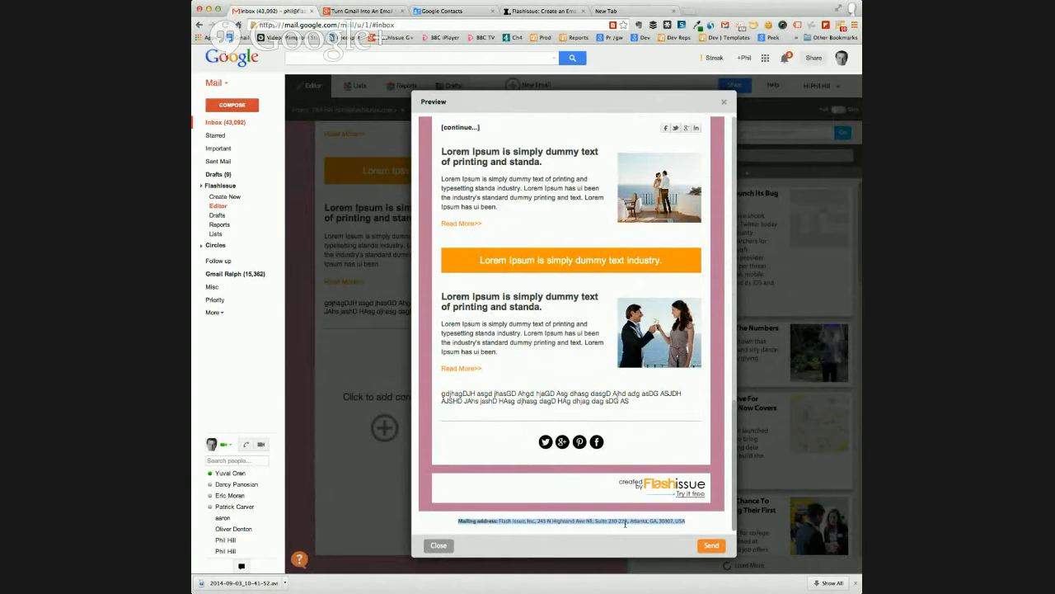
{"action": "left_click", "coordinate": [438, 546]}
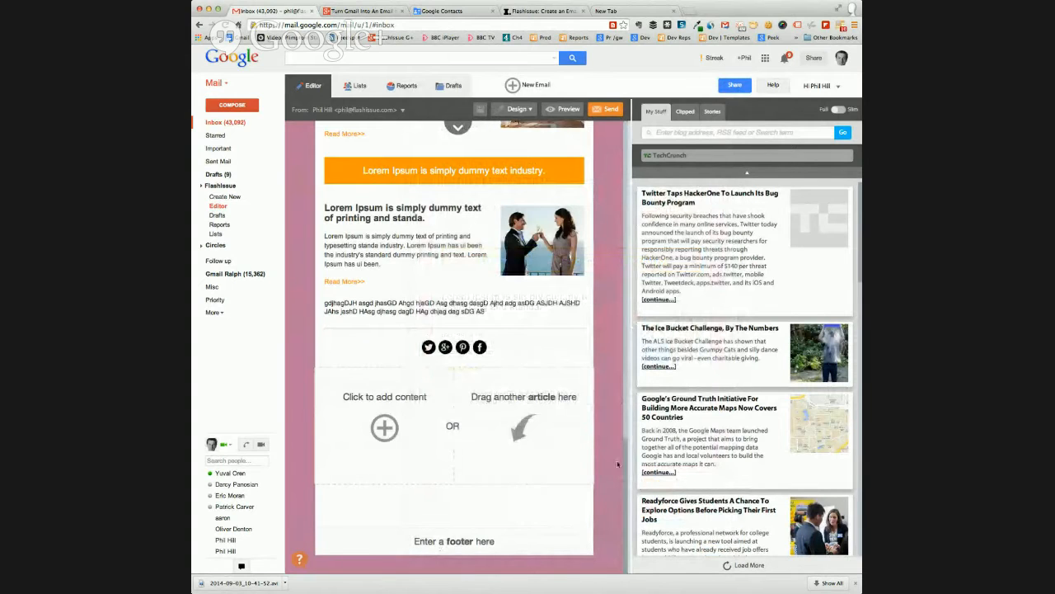
Review the inserted articles in the email and search the article sources for "social media"
{"action": "scroll", "coordinate": [602, 308], "scroll_direction": "up", "scroll_amount": 15}
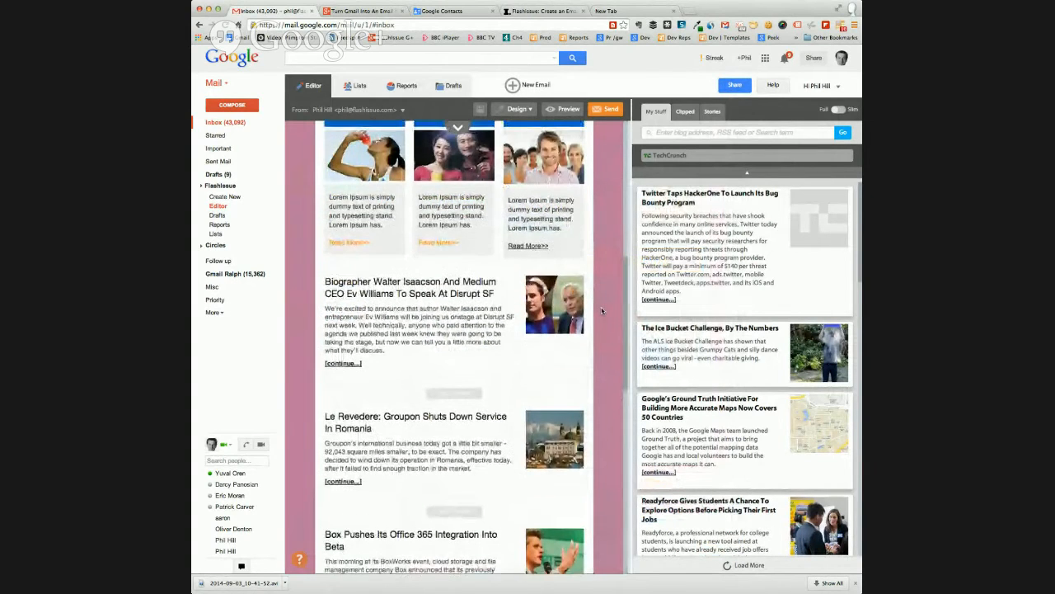
{"action": "scroll", "coordinate": [602, 311], "scroll_direction": "up", "scroll_amount": 10}
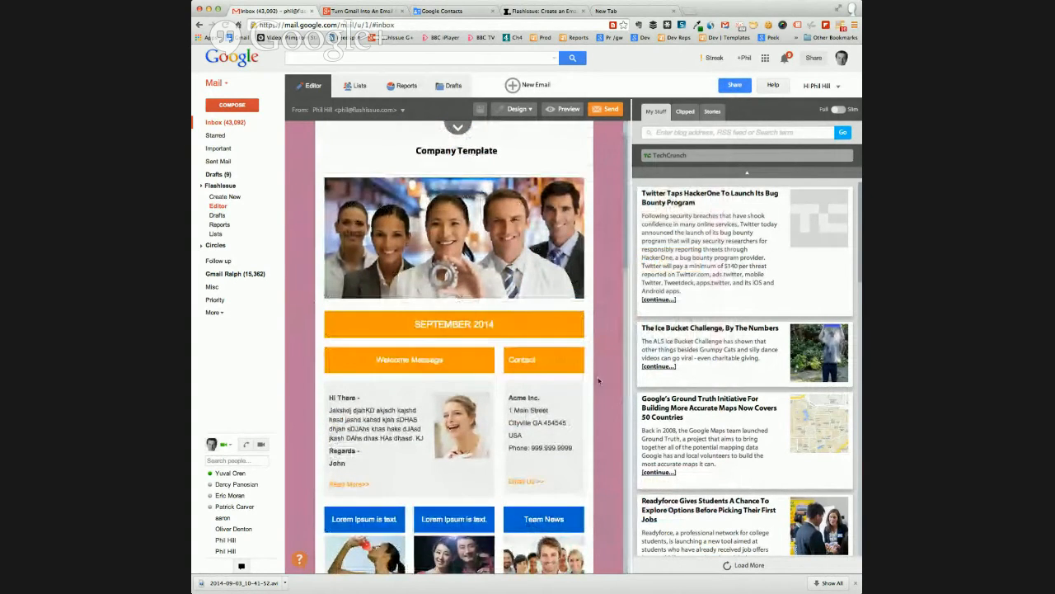
{"action": "scroll", "coordinate": [601, 381], "scroll_direction": "down", "scroll_amount": 5}
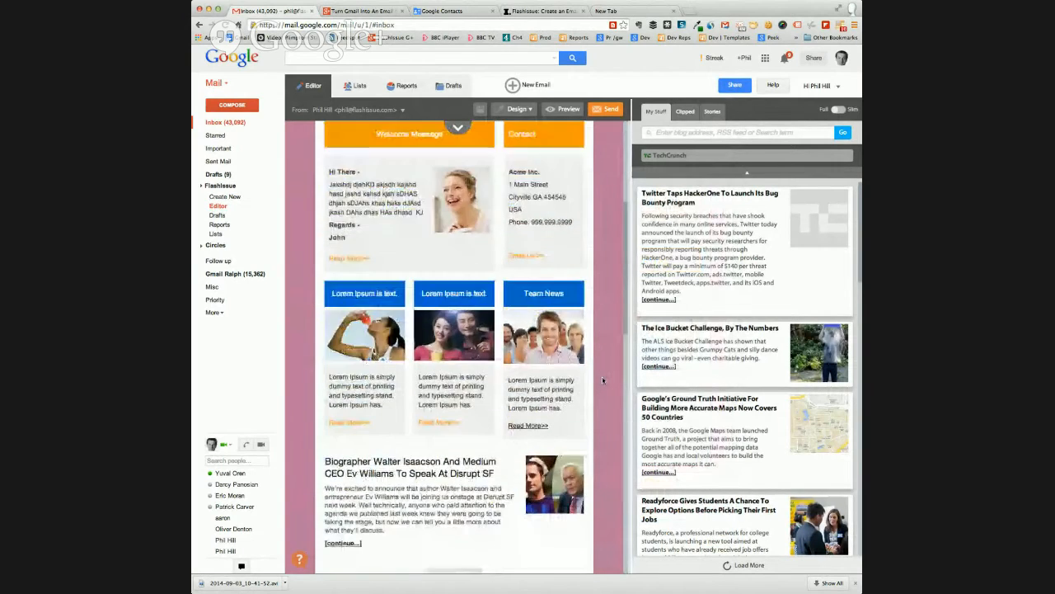
{"action": "scroll", "coordinate": [602, 376], "scroll_direction": "down", "scroll_amount": 4}
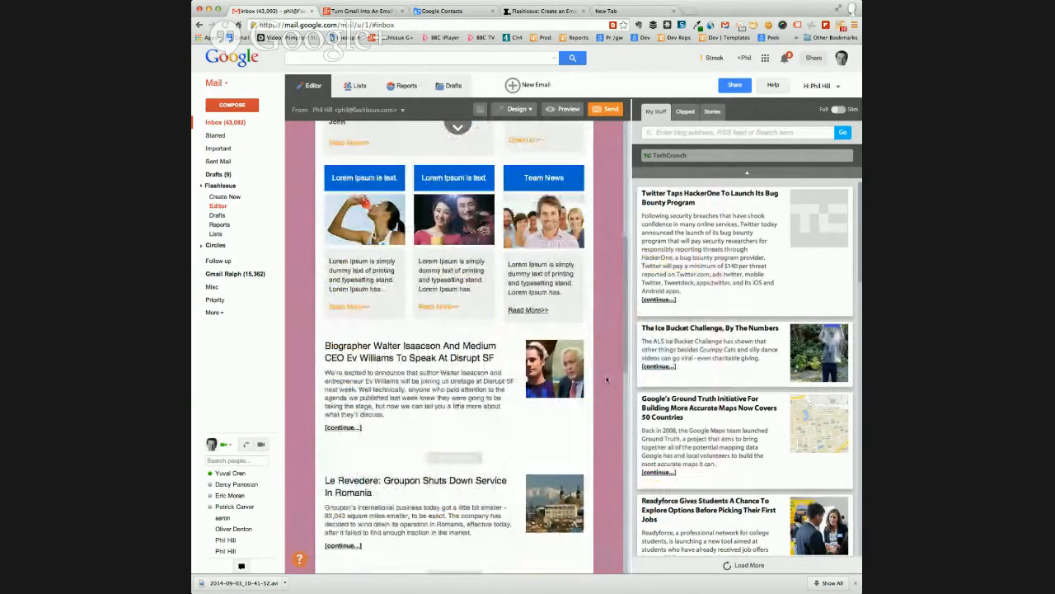
{"action": "scroll", "coordinate": [615, 376], "scroll_direction": "up", "scroll_amount": 1}
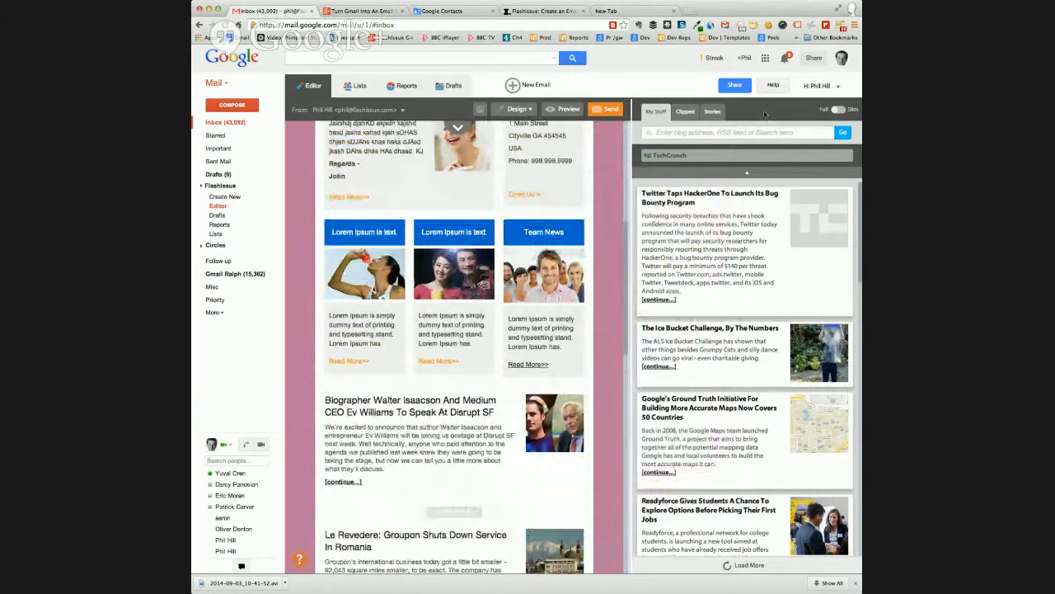
{"action": "left_click", "coordinate": [659, 133]}
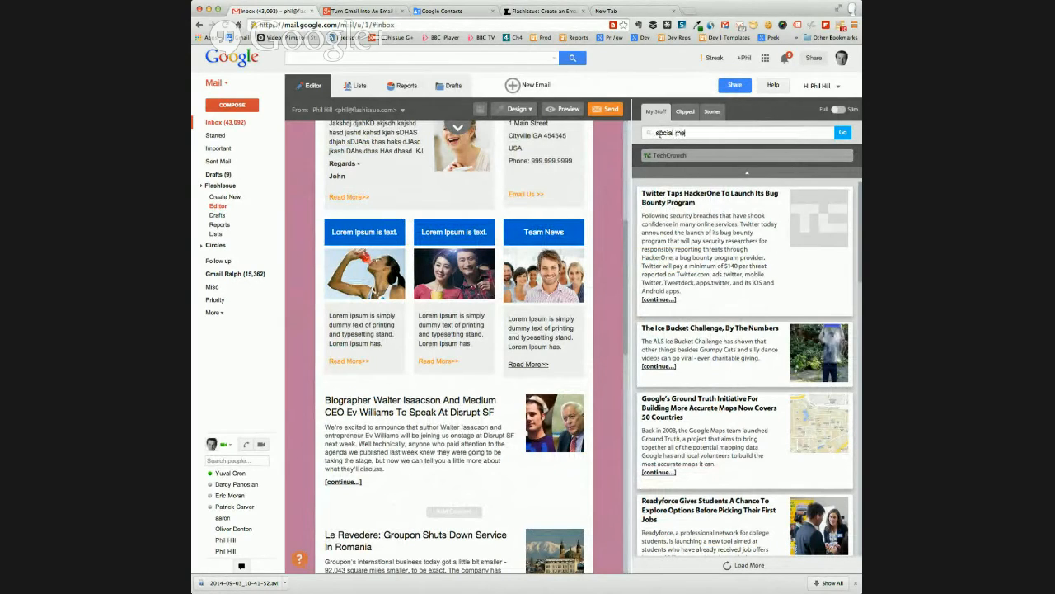
{"action": "type", "text": "social media"}
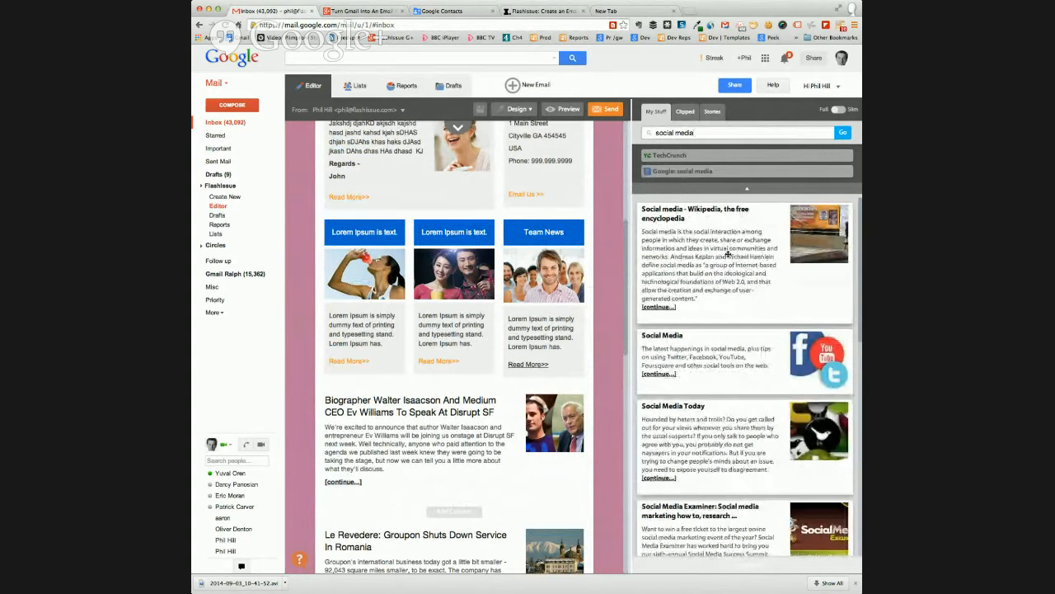
Open the full page of the "Social Media Today" search result and look through its articles
{"action": "scroll", "coordinate": [738, 246], "scroll_direction": "down", "scroll_amount": 2}
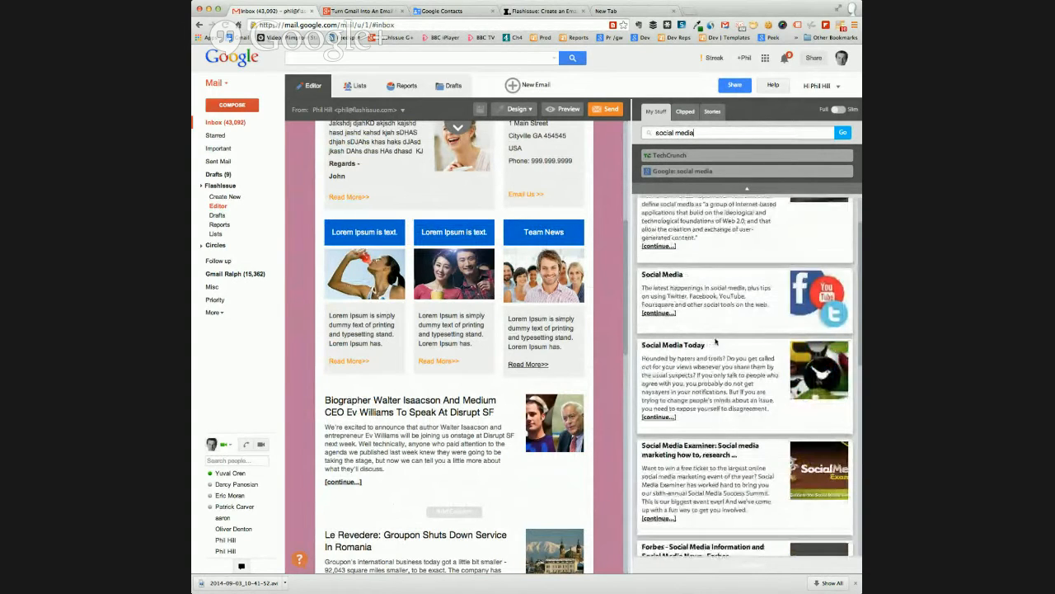
{"action": "left_click", "coordinate": [663, 417]}
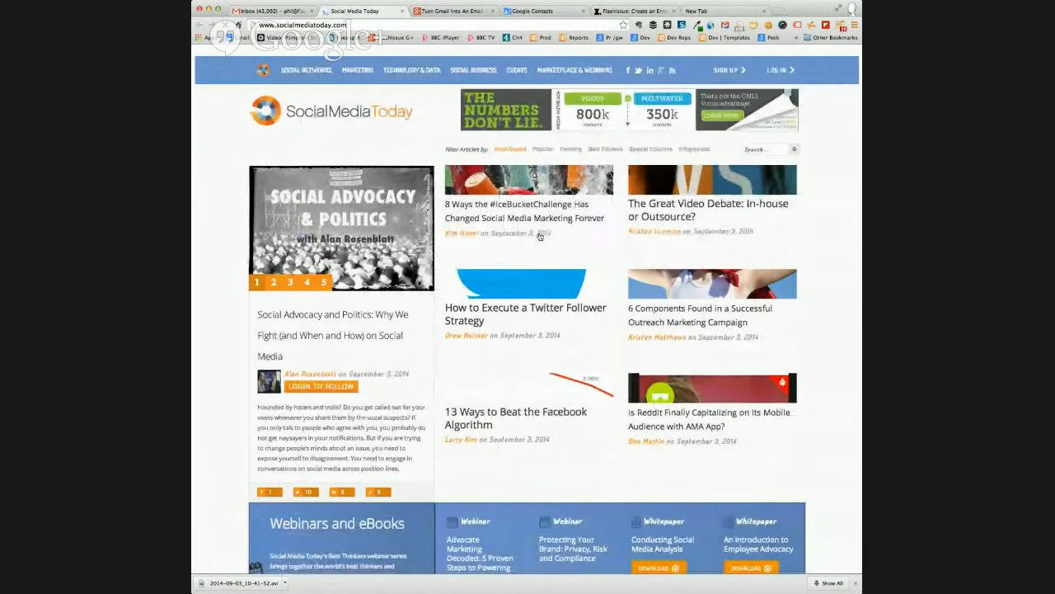
{"action": "scroll", "coordinate": [540, 237], "scroll_direction": "down", "scroll_amount": 8}
{"action": "scroll", "coordinate": [533, 209], "scroll_direction": "down", "scroll_amount": 4}
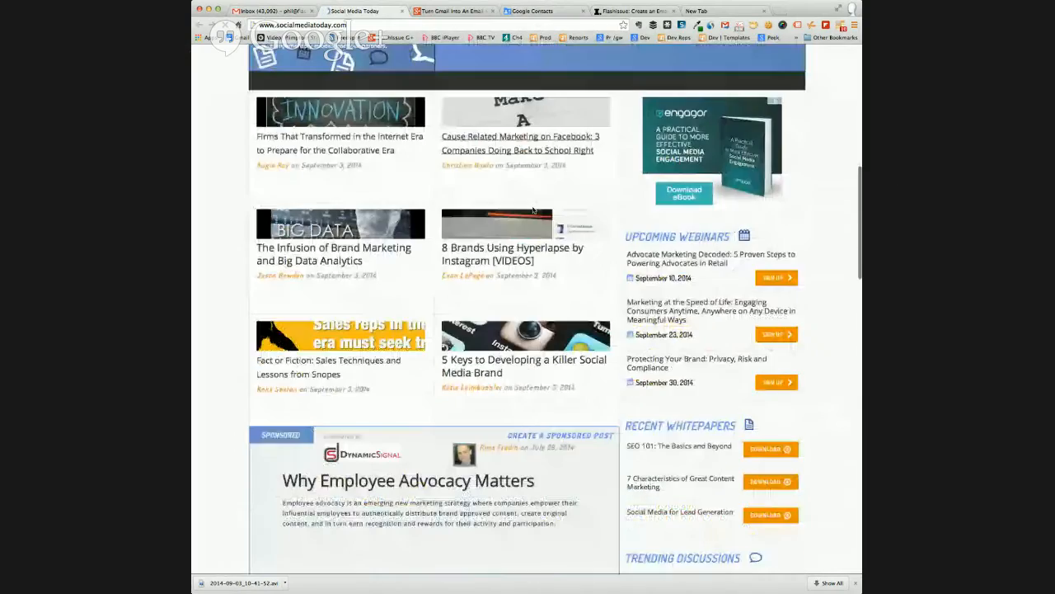
{"action": "scroll", "coordinate": [533, 210], "scroll_direction": "up", "scroll_amount": 12}
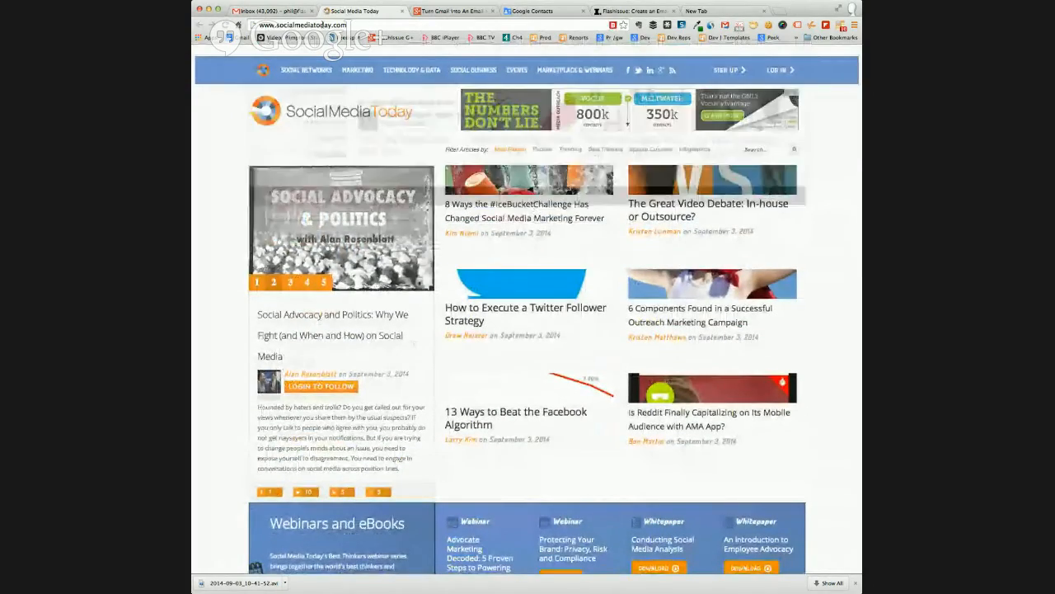
Return to the email editor in Gmail and look through the "social media" search results
{"action": "left_click", "coordinate": [287, 12]}
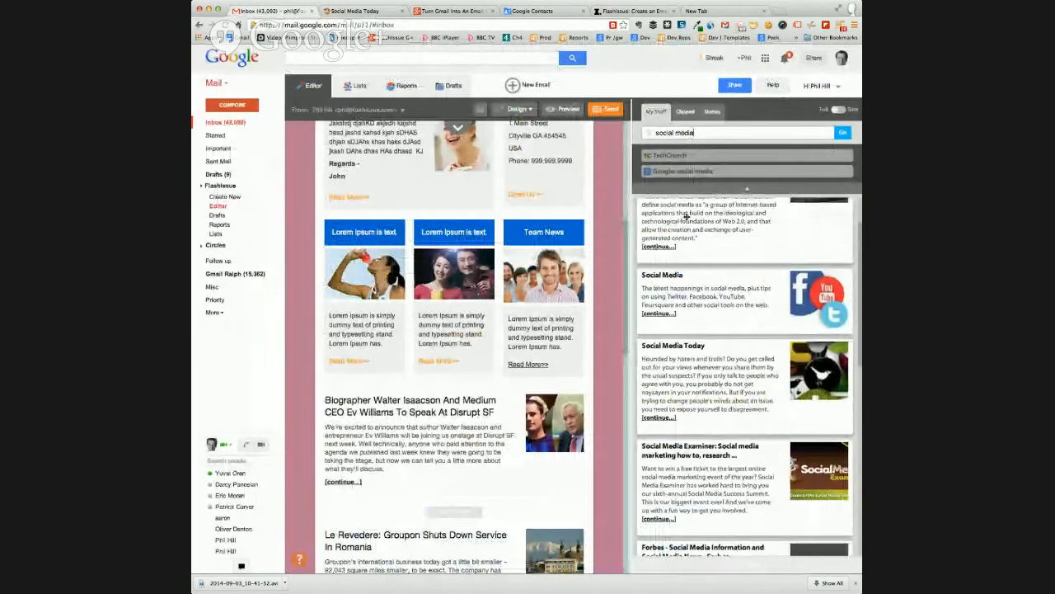
{"action": "scroll", "coordinate": [660, 215], "scroll_direction": "up", "scroll_amount": 2}
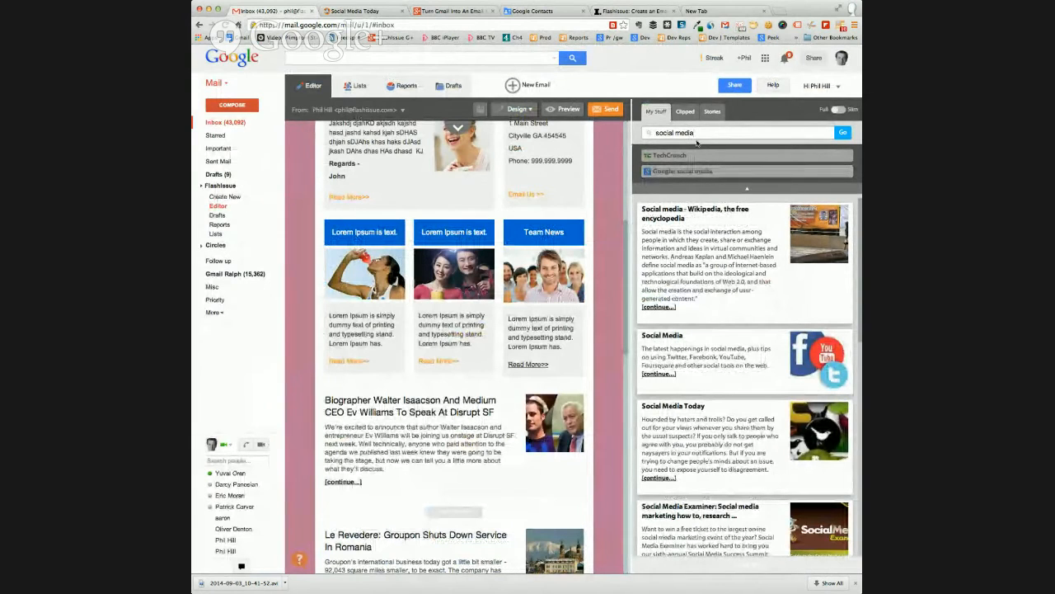
{"action": "scroll", "coordinate": [709, 446], "scroll_direction": "down", "scroll_amount": 1}
{"action": "scroll", "coordinate": [709, 446], "scroll_direction": "down", "scroll_amount": 3}
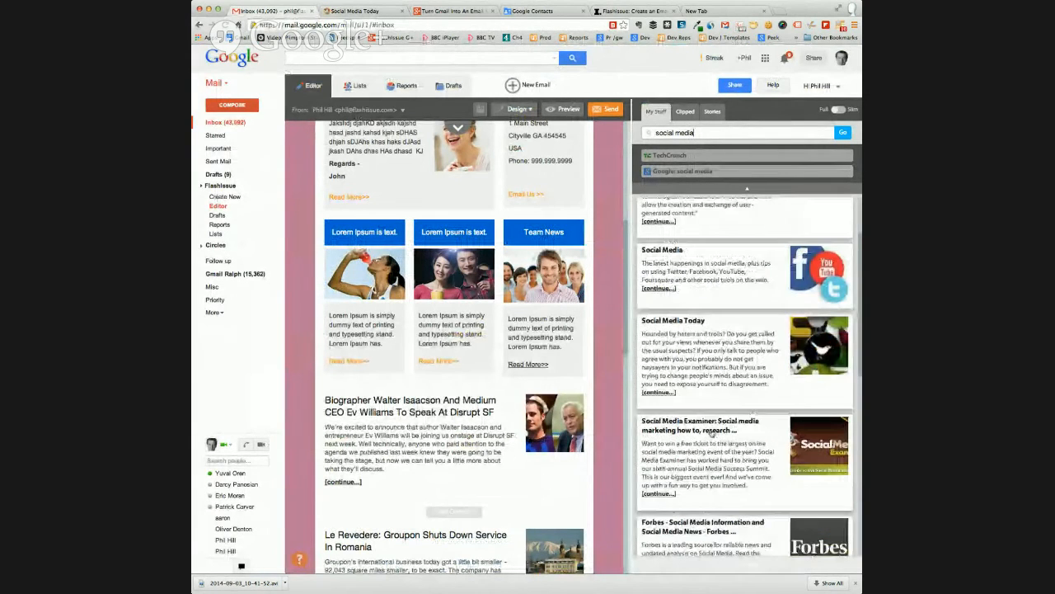
{"action": "scroll", "coordinate": [712, 432], "scroll_direction": "down", "scroll_amount": 5}
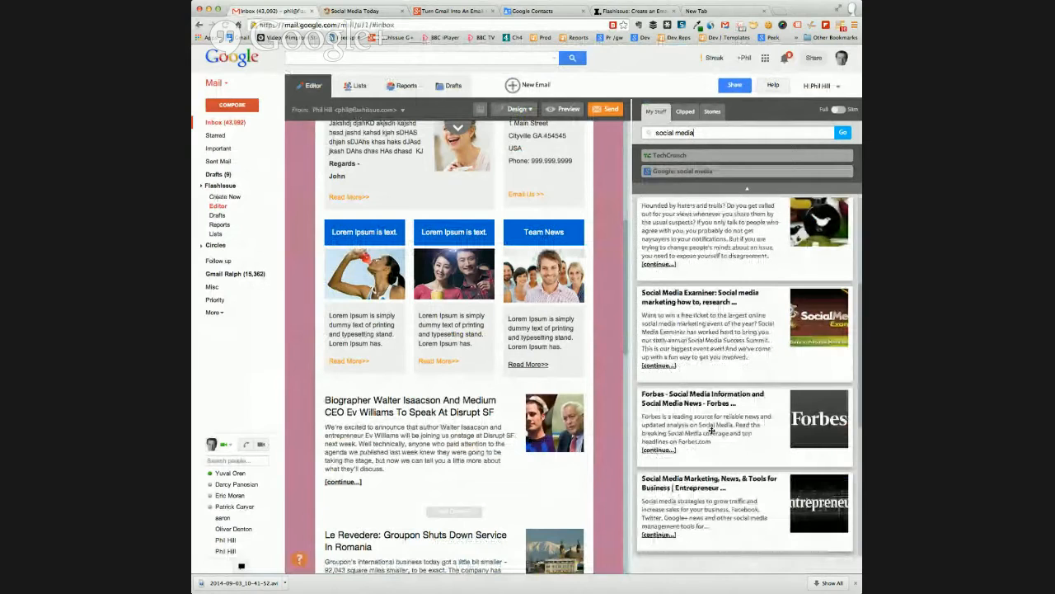
{"action": "scroll", "coordinate": [712, 430], "scroll_direction": "down", "scroll_amount": 5}
Check the clipped articles, switch to the open Inc. article "How to Create an Email Newsletter in Minutes", skim it and clip it
{"action": "left_click", "coordinate": [685, 111]}
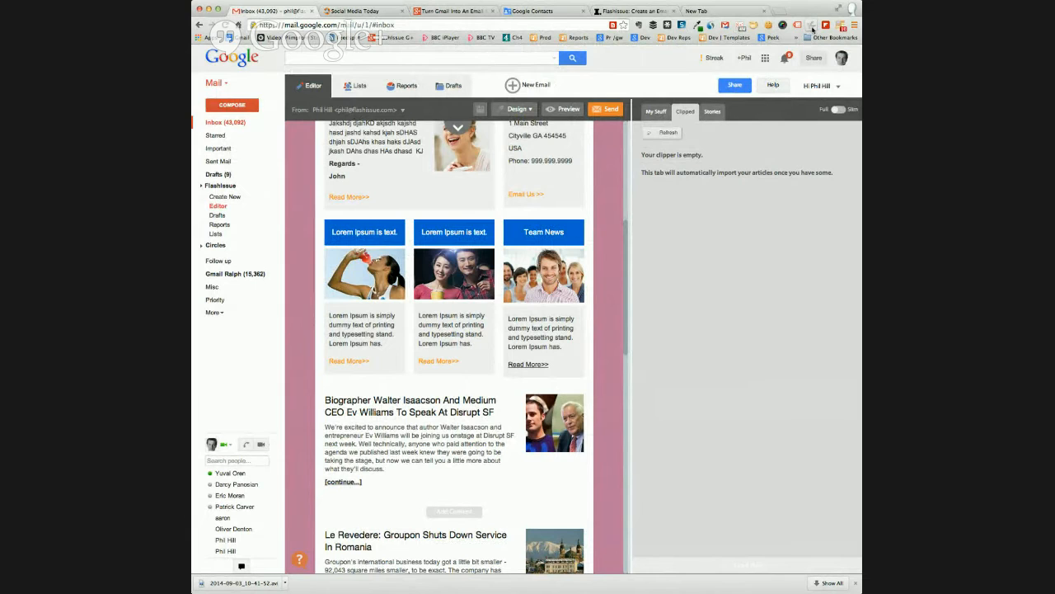
{"action": "left_click", "coordinate": [625, 12]}
{"action": "scroll", "coordinate": [523, 206], "scroll_direction": "down", "scroll_amount": 4}
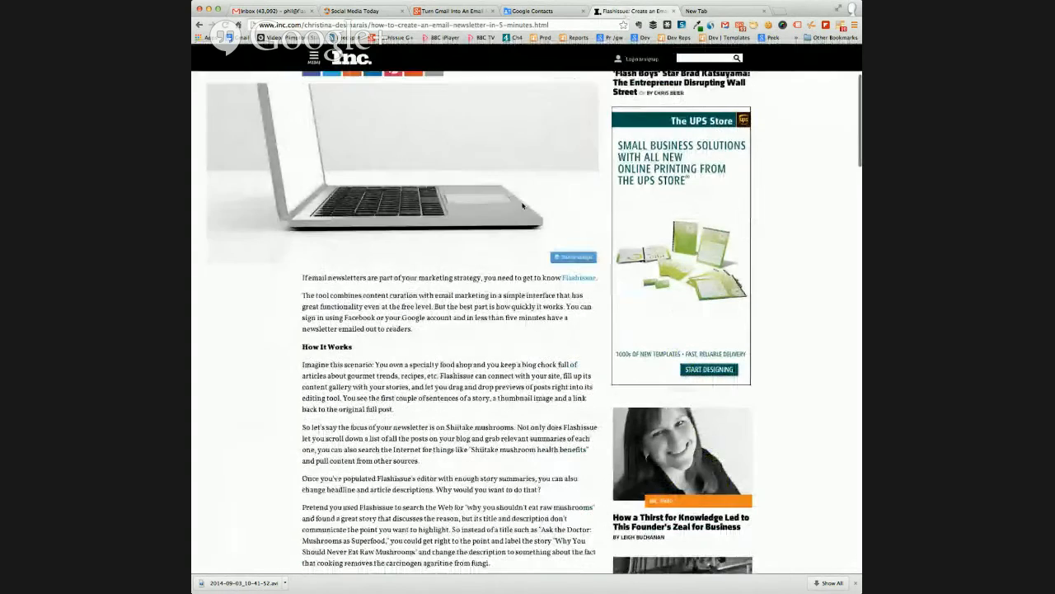
{"action": "scroll", "coordinate": [523, 206], "scroll_direction": "down", "scroll_amount": 15}
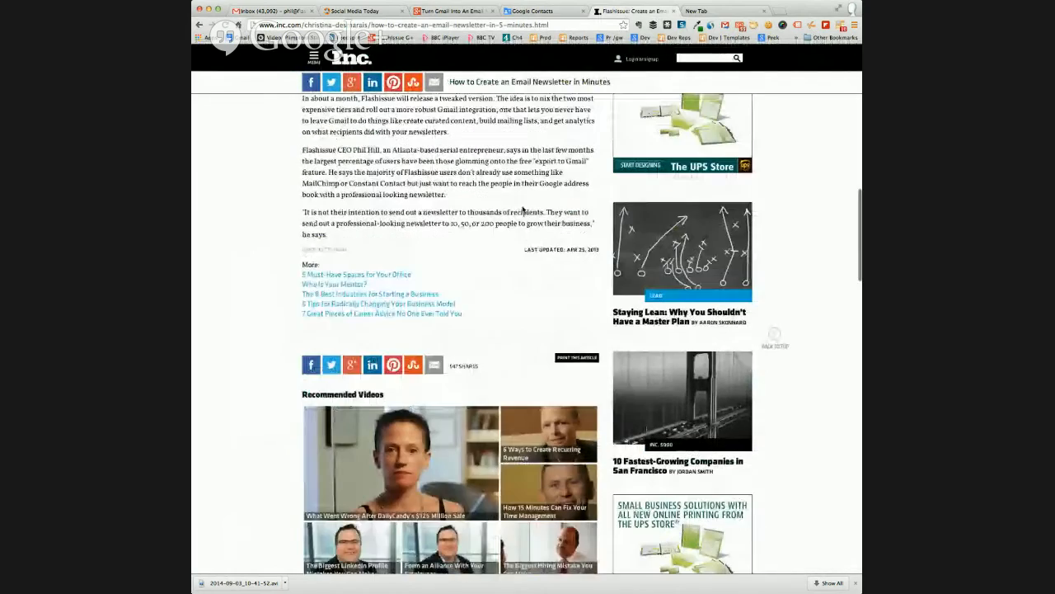
{"action": "scroll", "coordinate": [522, 211], "scroll_direction": "up", "scroll_amount": 15}
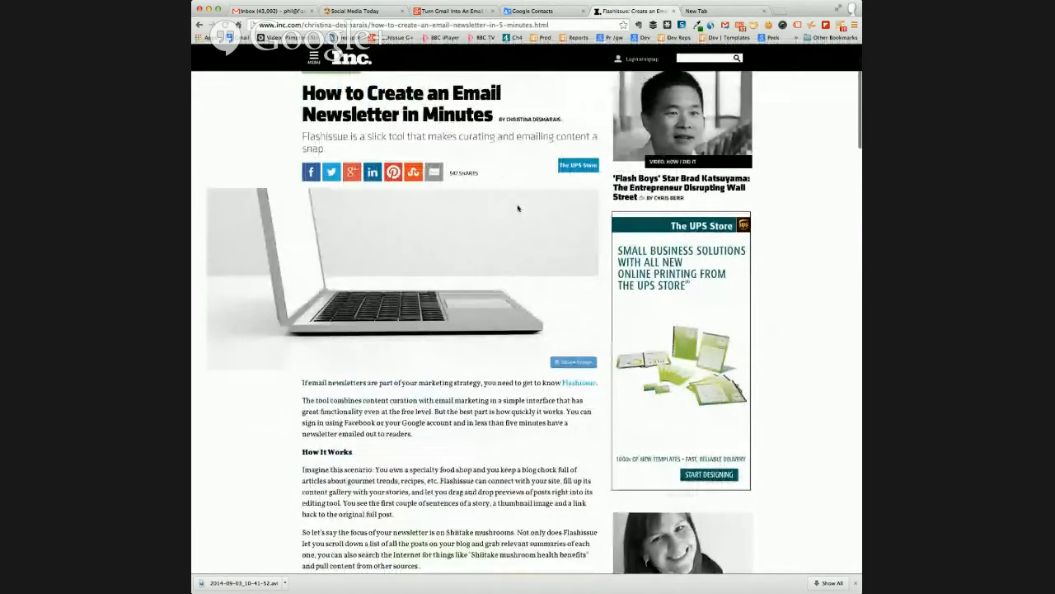
{"action": "scroll", "coordinate": [517, 208], "scroll_direction": "up", "scroll_amount": 1}
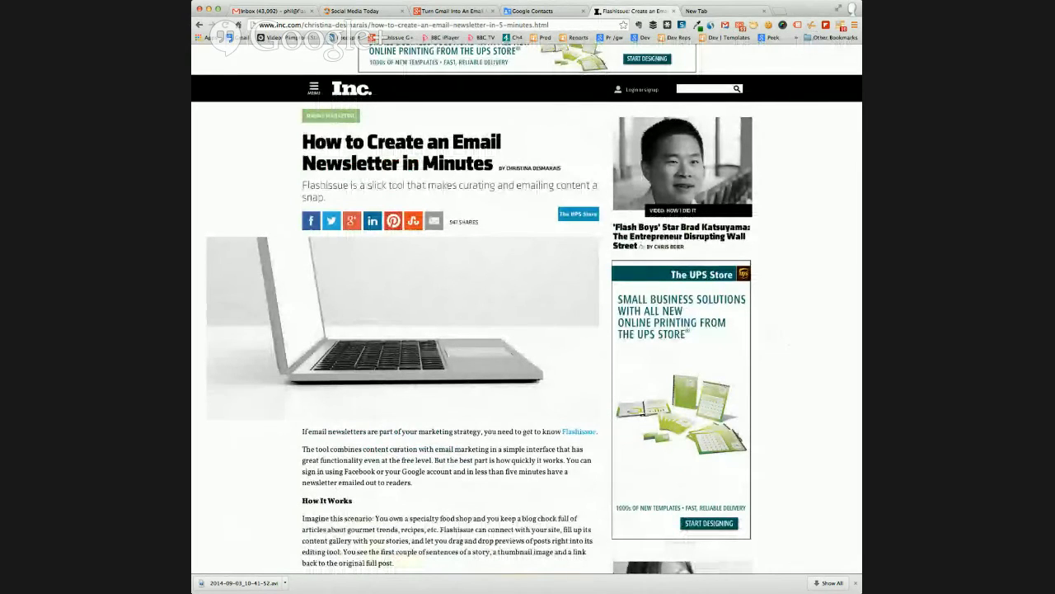
Refresh the clipped articles in the editor and insert "How to Create an Email Newsletter in Minutes" above the Walter Isaacson article
{"action": "left_click", "coordinate": [268, 11]}
{"action": "left_click", "coordinate": [669, 132]}
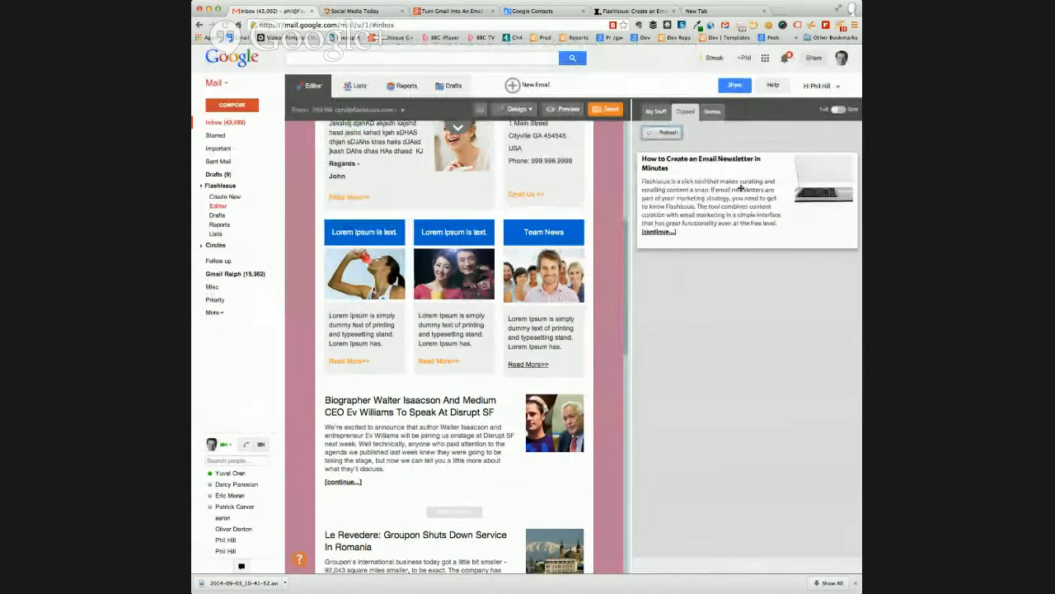
{"action": "scroll", "coordinate": [594, 337], "scroll_direction": "down", "scroll_amount": 1}
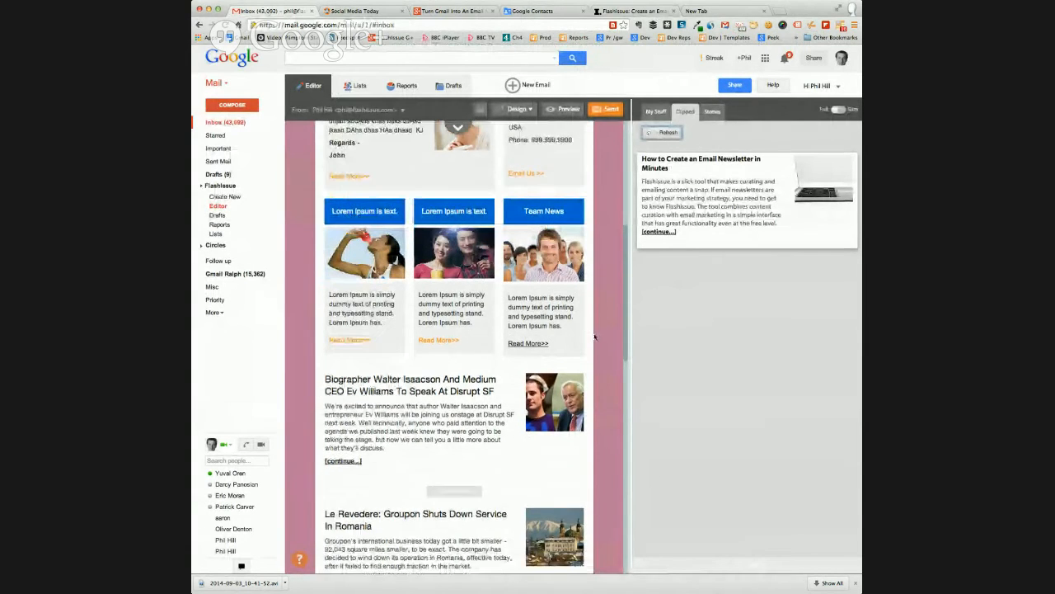
{"action": "scroll", "coordinate": [595, 337], "scroll_direction": "down", "scroll_amount": 3}
{"action": "left_click_drag", "start_coordinate": [716, 199], "coordinate": [529, 310]}
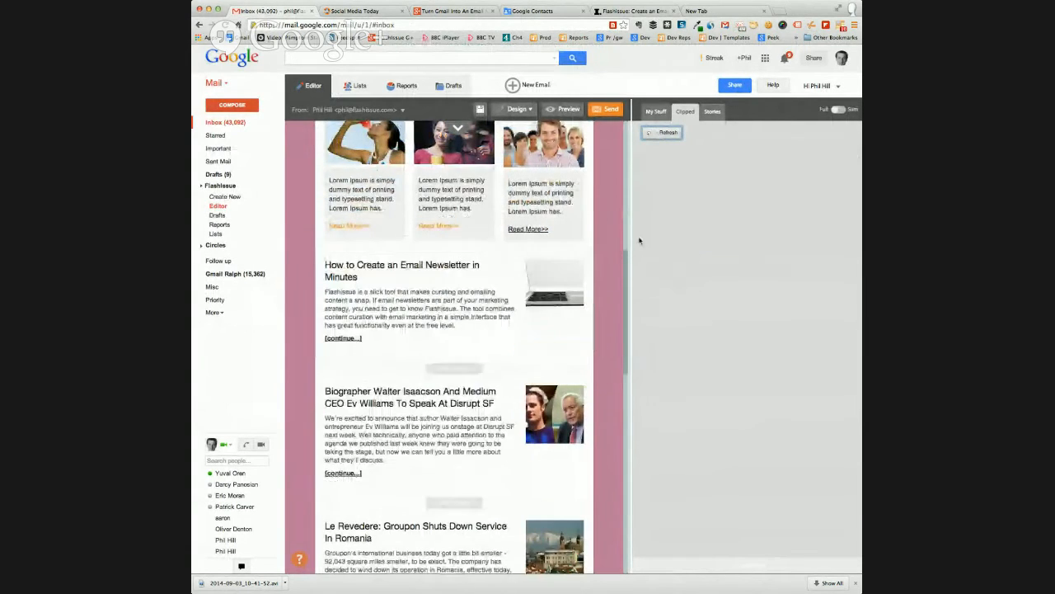
Load youtube.com in place of the Inc. article, open the video "Wheel of Musical Impressions with Adam Levine" and clip it
{"action": "left_click", "coordinate": [635, 10]}
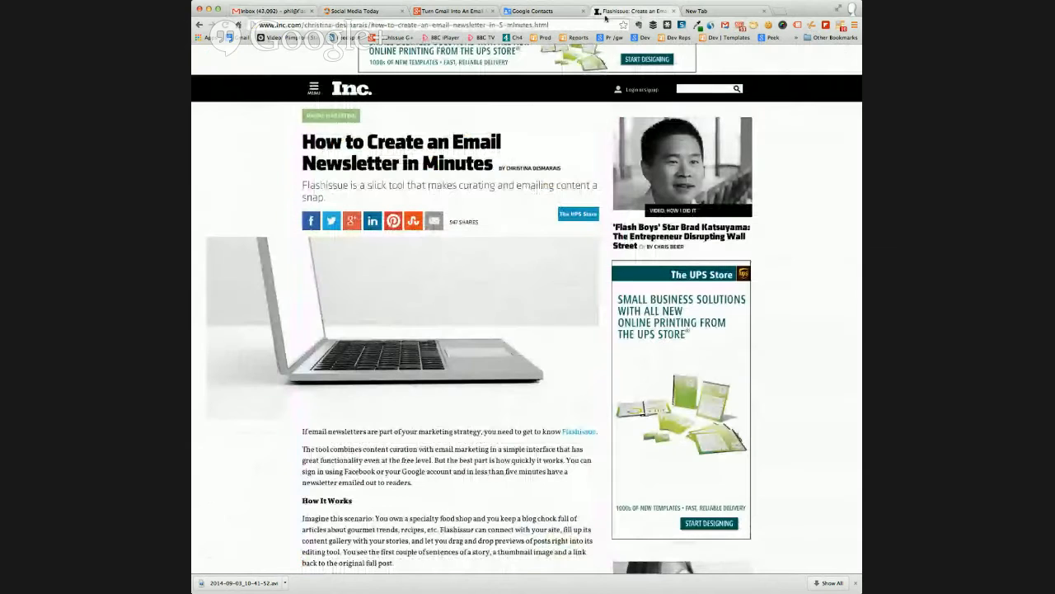
{"action": "left_click", "coordinate": [563, 23]}
{"action": "type", "text": "youtube.com"}
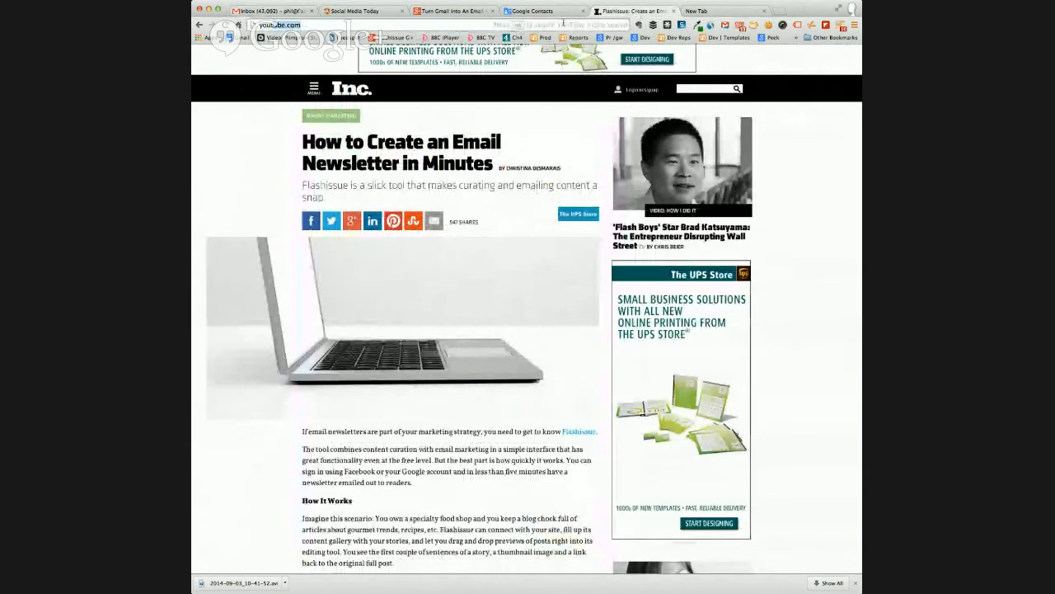
{"action": "key", "text": "Return"}
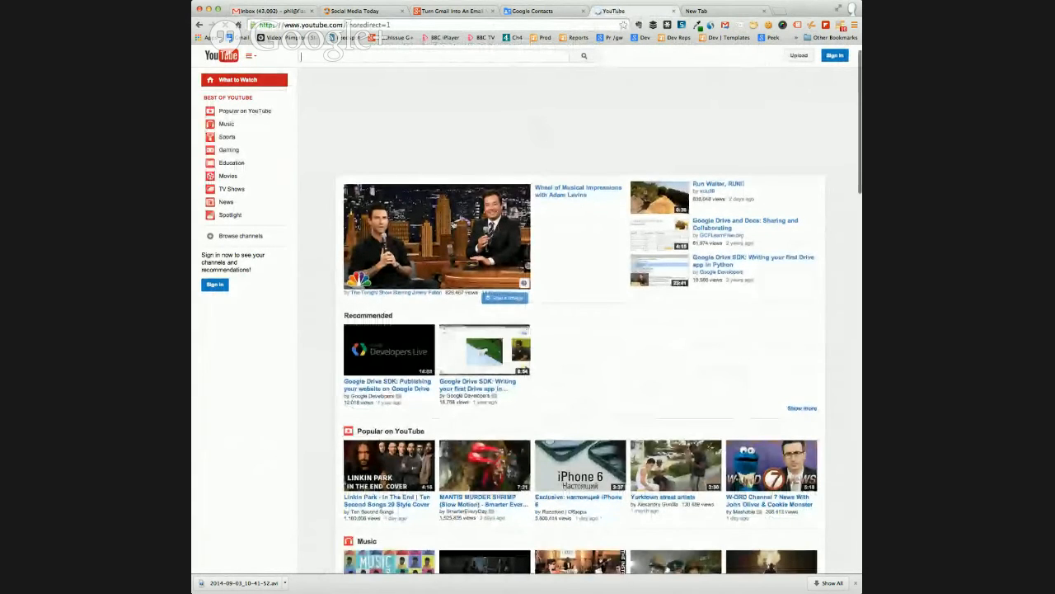
{"action": "left_click", "coordinate": [420, 227]}
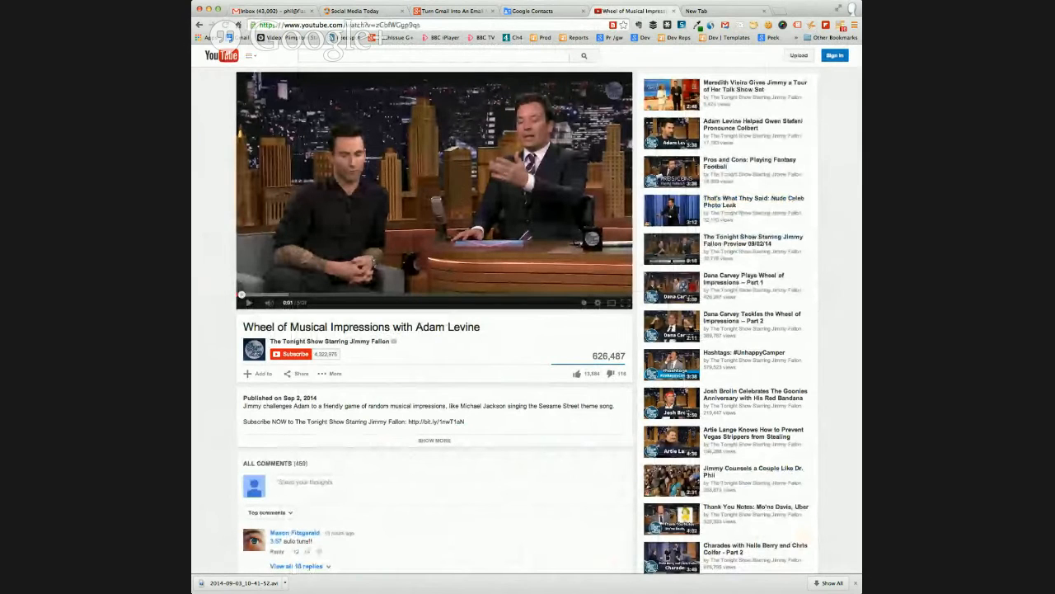
Insert the clipped "Wheel of Musical Impressions with Adam Levine" above the email newsletter article in the email, and open and save its text
{"action": "left_click", "coordinate": [266, 10]}
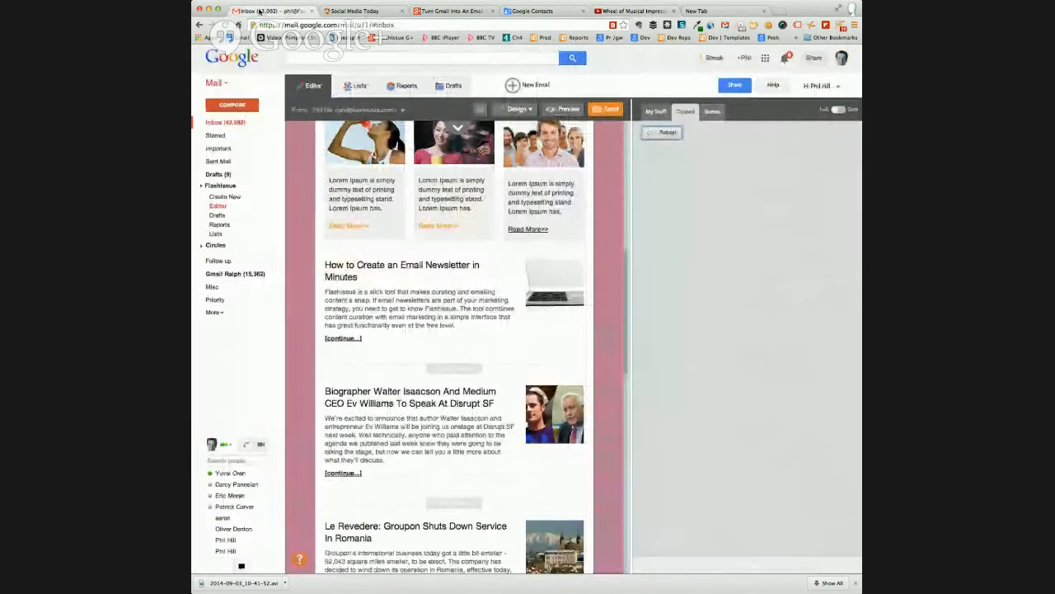
{"action": "left_click", "coordinate": [678, 130]}
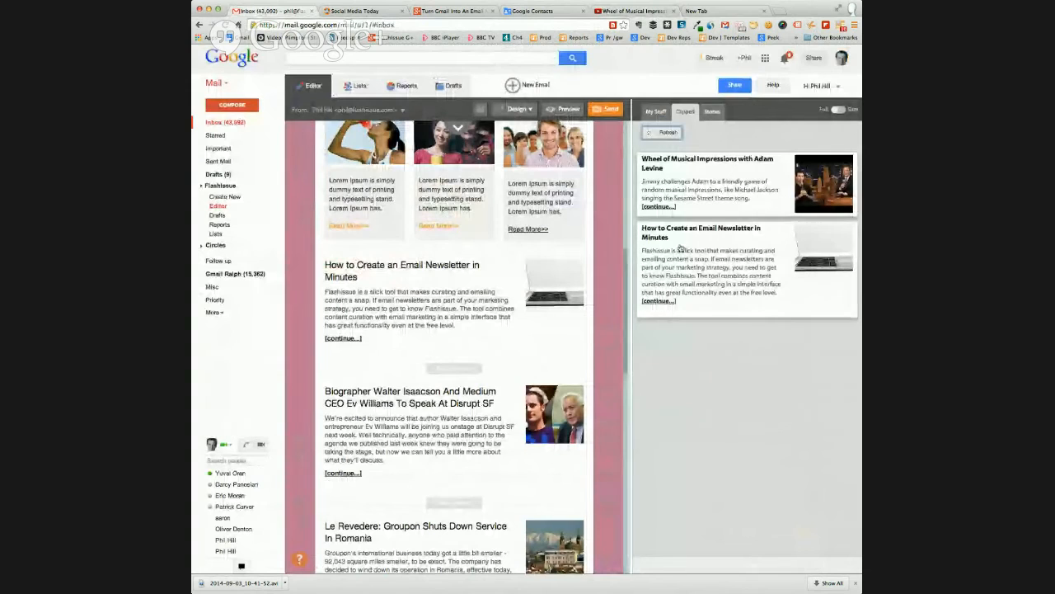
{"action": "left_click_drag", "start_coordinate": [713, 190], "coordinate": [479, 303]}
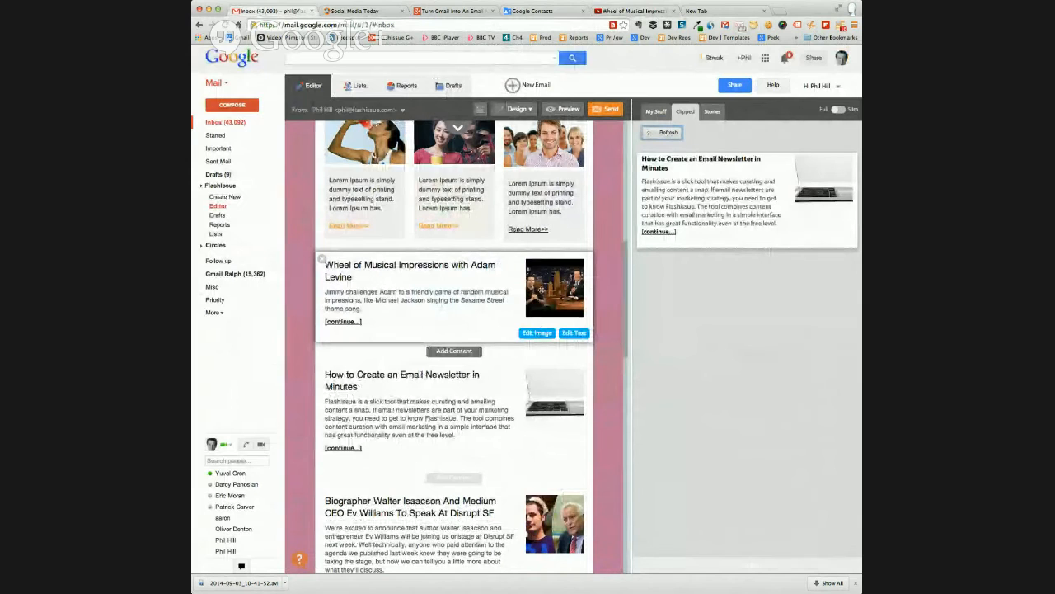
{"action": "left_click", "coordinate": [574, 333]}
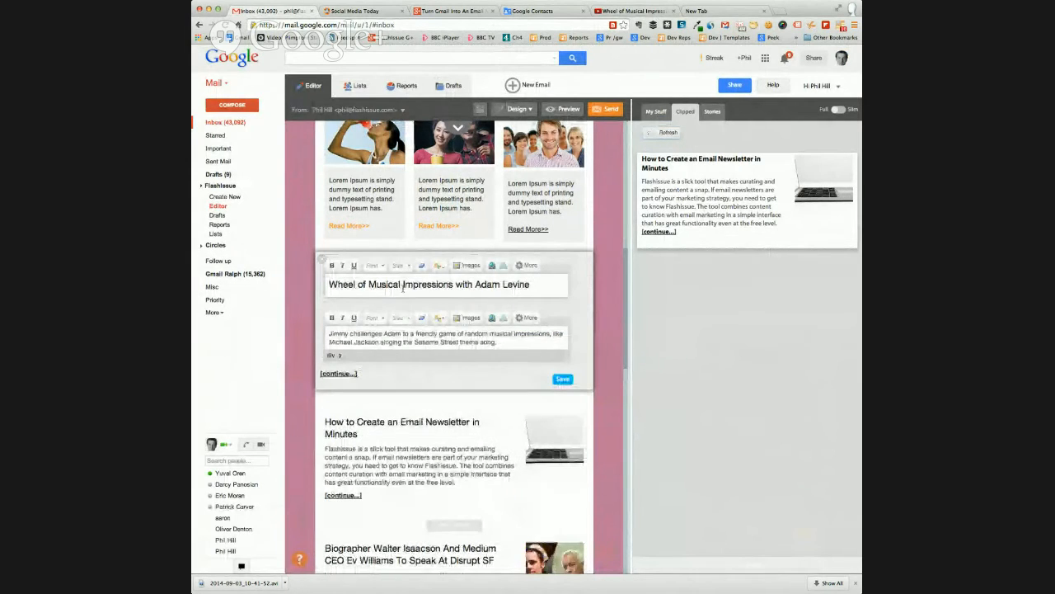
{"action": "left_click", "coordinate": [562, 379]}
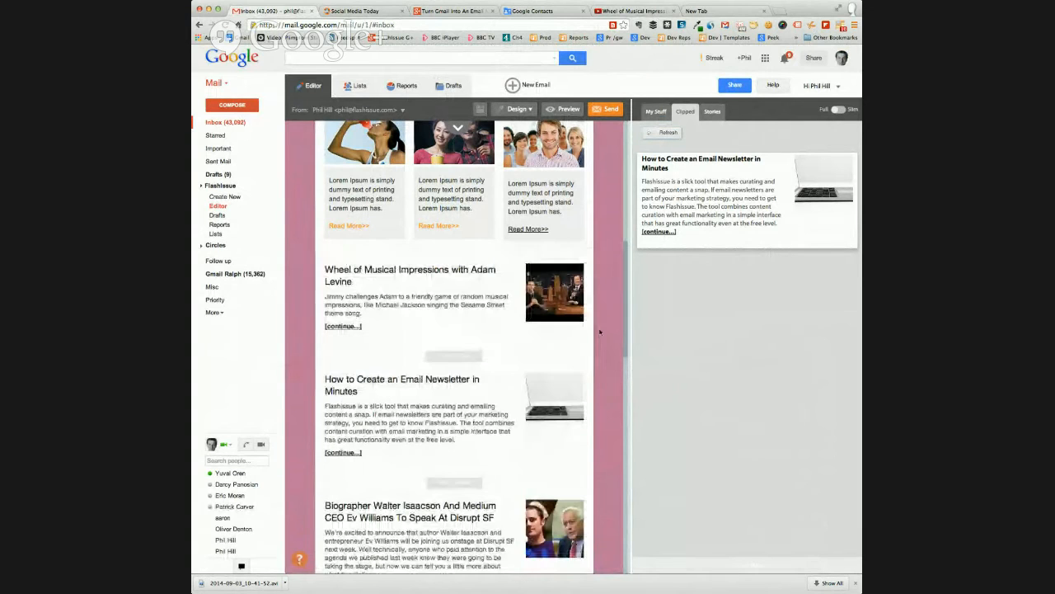
Review the email's inserted articles, the three-column section and the top of the Company Template
{"action": "mouse_move", "coordinate": [581, 315]}
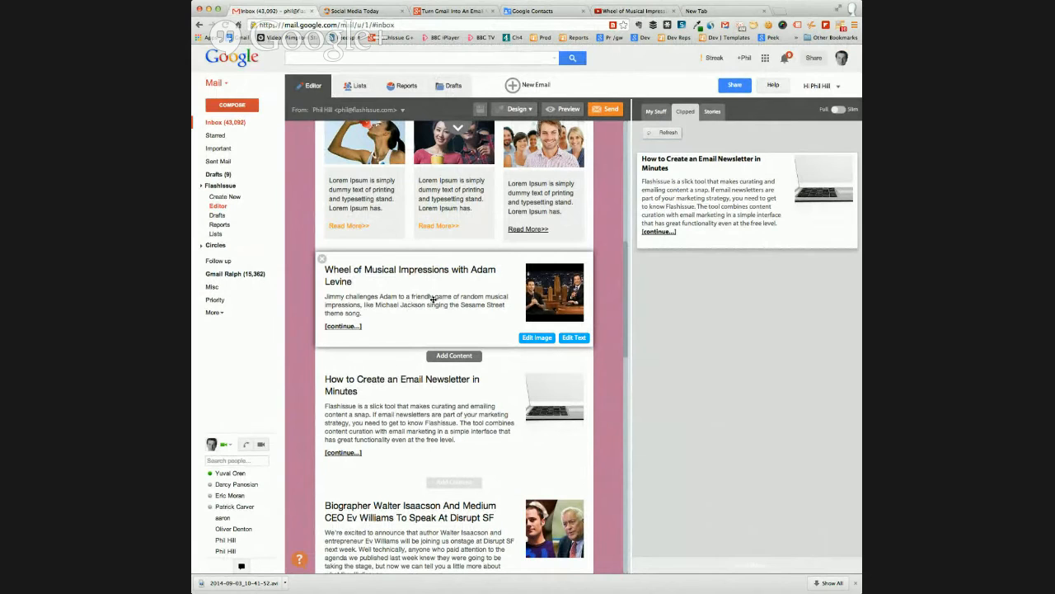
{"action": "scroll", "coordinate": [429, 290], "scroll_direction": "down", "scroll_amount": 1}
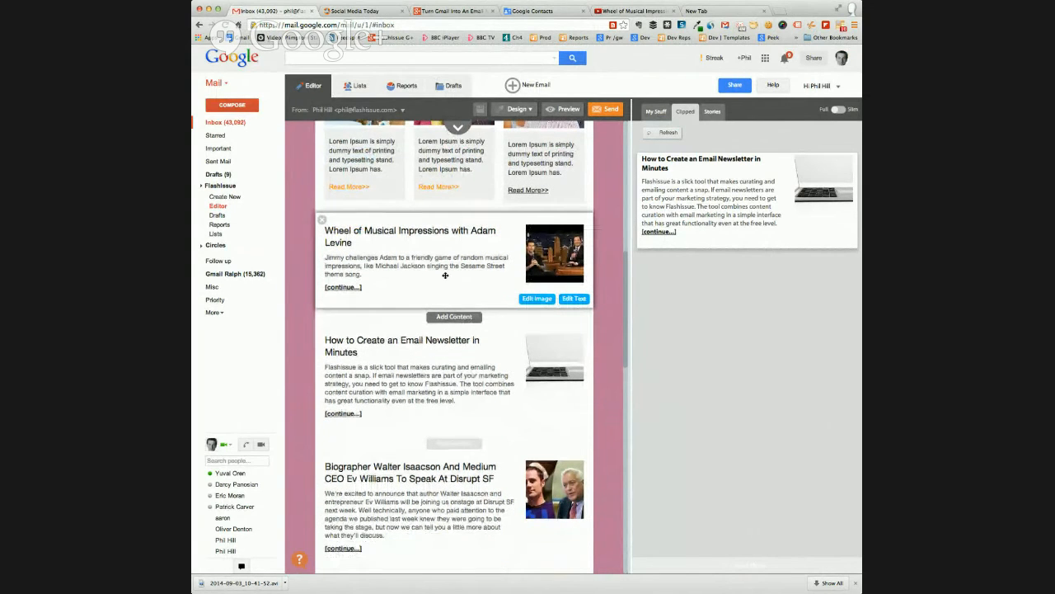
{"action": "mouse_move", "coordinate": [499, 266]}
{"action": "scroll", "coordinate": [617, 268], "scroll_direction": "up", "scroll_amount": 2}
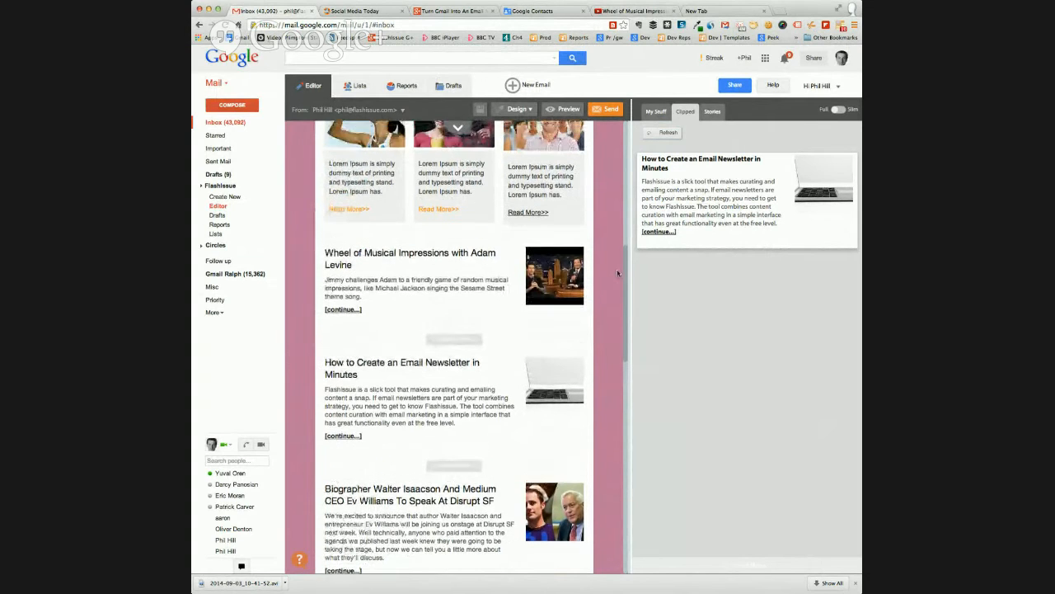
{"action": "scroll", "coordinate": [616, 273], "scroll_direction": "down", "scroll_amount": 1}
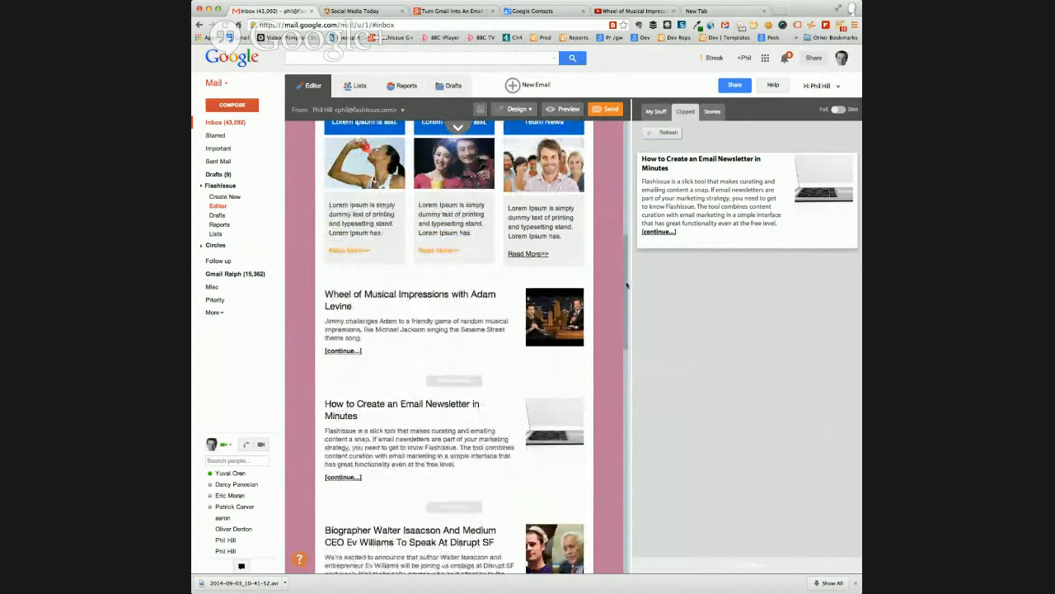
{"action": "scroll", "coordinate": [625, 284], "scroll_direction": "down", "scroll_amount": 3}
{"action": "mouse_move", "coordinate": [560, 285]}
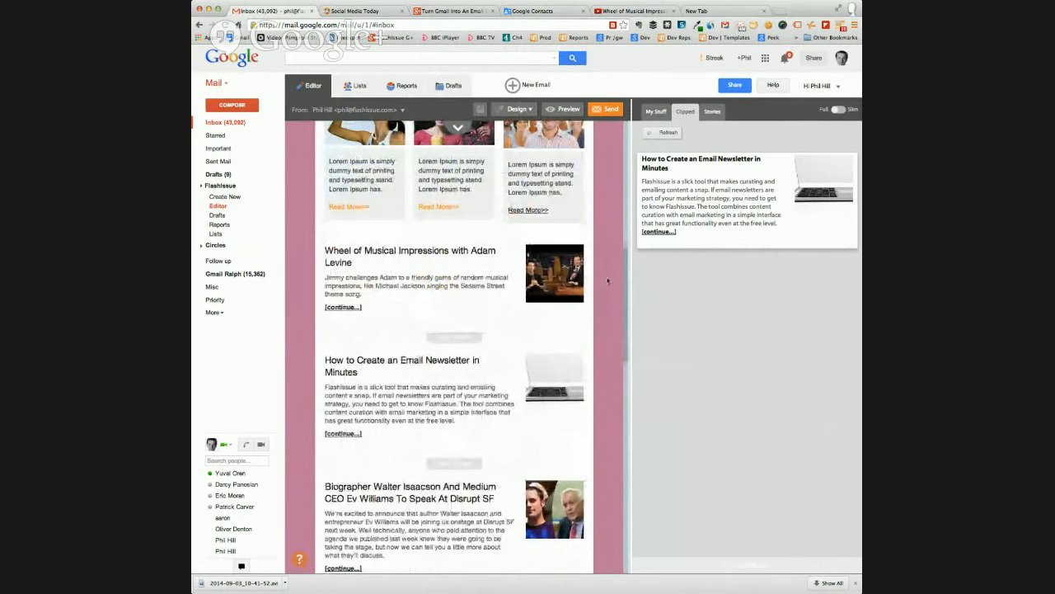
{"action": "scroll", "coordinate": [607, 280], "scroll_direction": "down", "scroll_amount": 2}
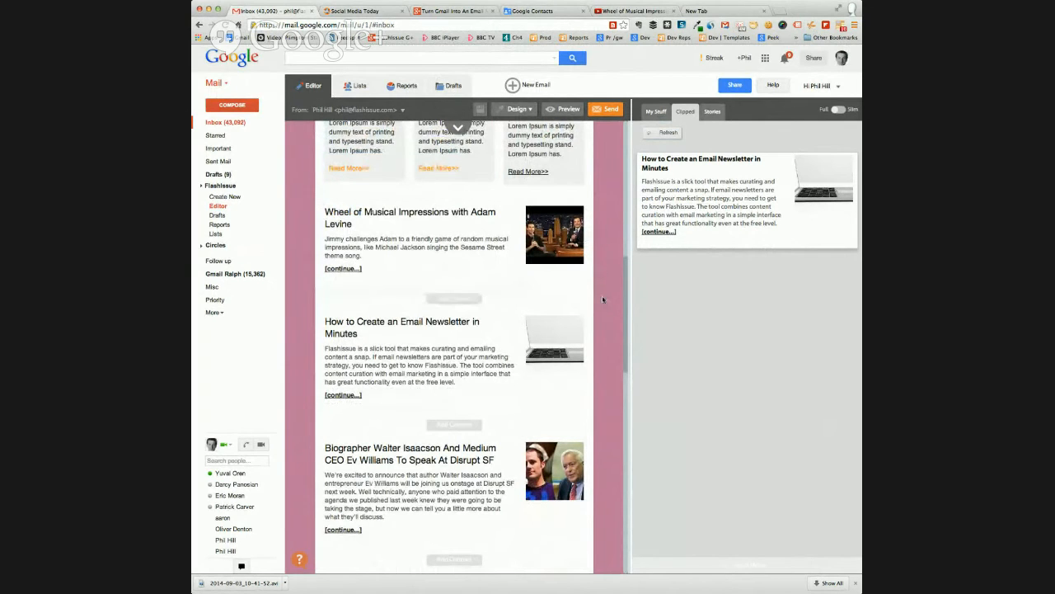
{"action": "scroll", "coordinate": [600, 292], "scroll_direction": "down", "scroll_amount": 5}
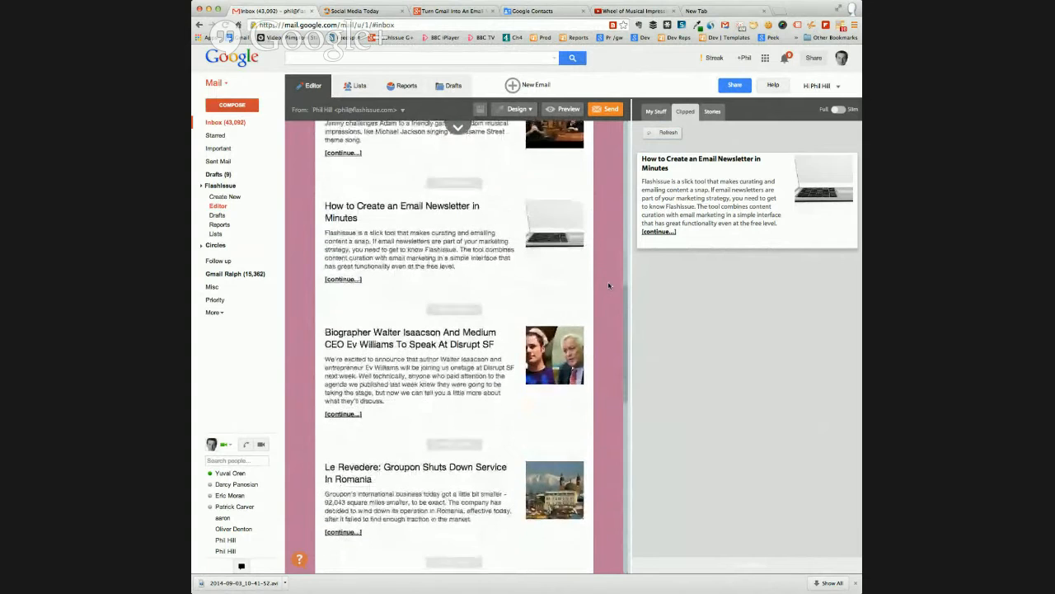
{"action": "scroll", "coordinate": [609, 286], "scroll_direction": "up", "scroll_amount": 15}
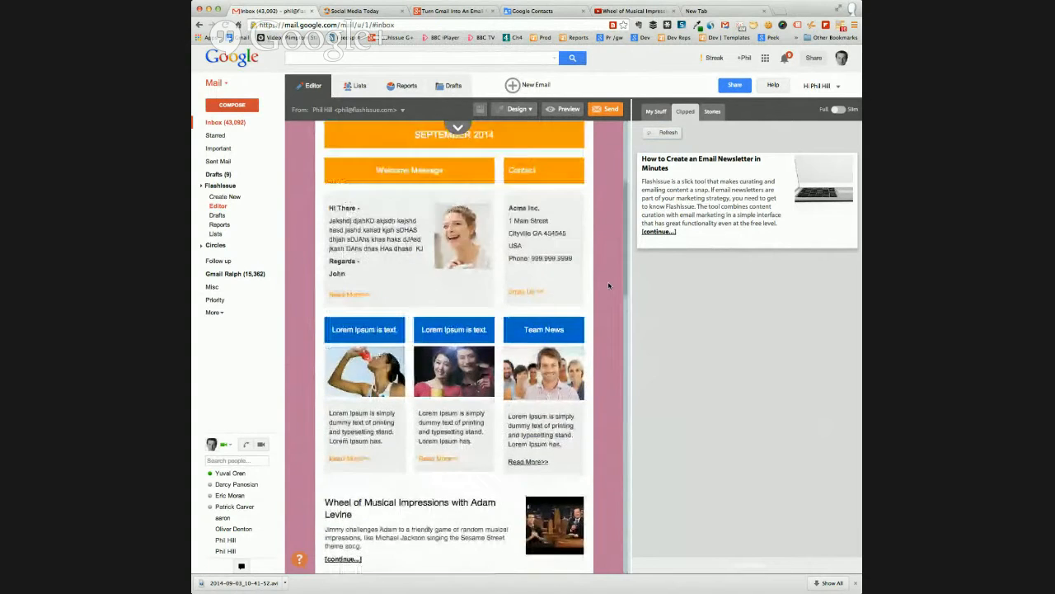
{"action": "scroll", "coordinate": [608, 285], "scroll_direction": "up", "scroll_amount": 2}
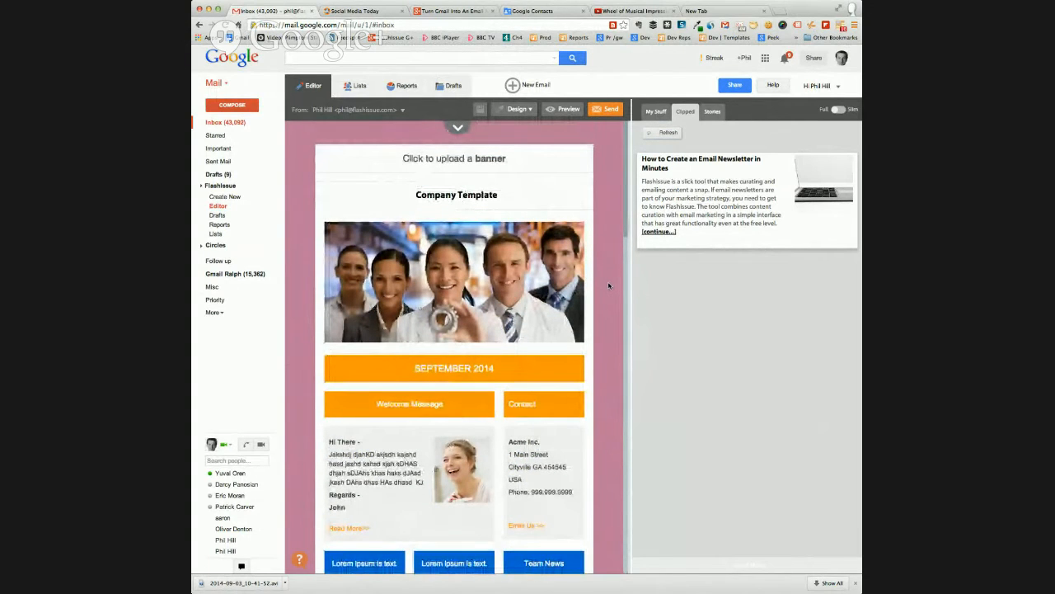
{"action": "scroll", "coordinate": [608, 285], "scroll_direction": "down", "scroll_amount": 1}
{"action": "scroll", "coordinate": [609, 286], "scroll_direction": "down", "scroll_amount": 10}
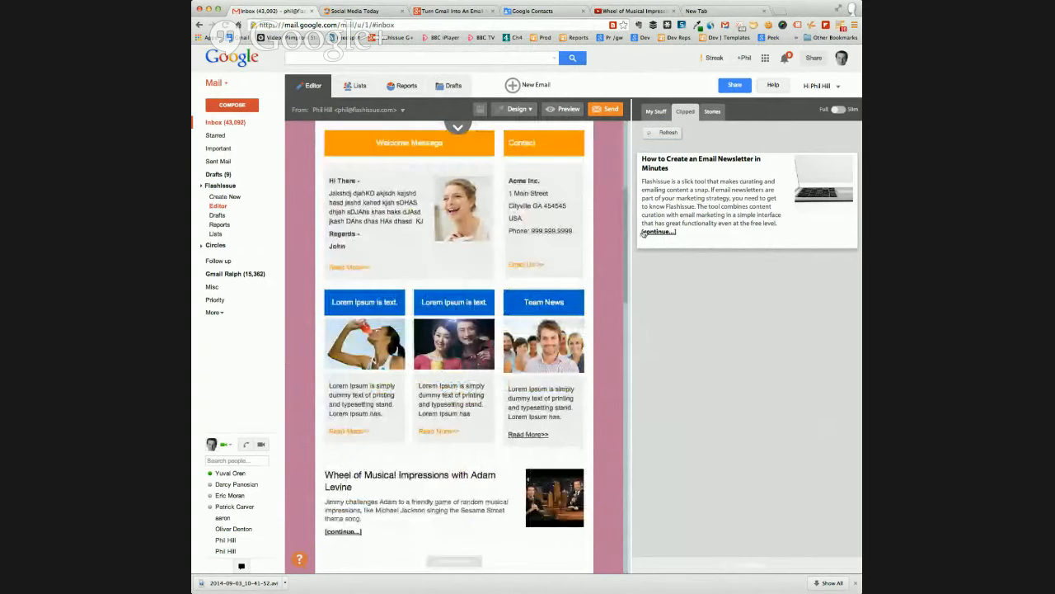
Copy the address of the open YouTube video and load it as a story from its article URL in the editor
{"action": "left_click", "coordinate": [711, 112]}
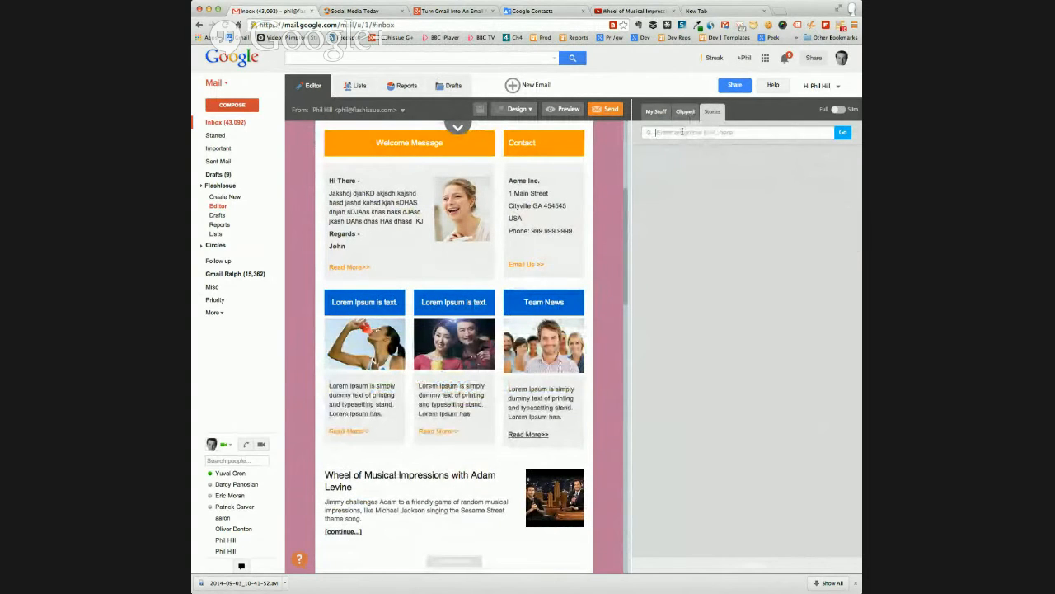
{"action": "left_click", "coordinate": [626, 11]}
{"action": "left_click", "coordinate": [490, 26]}
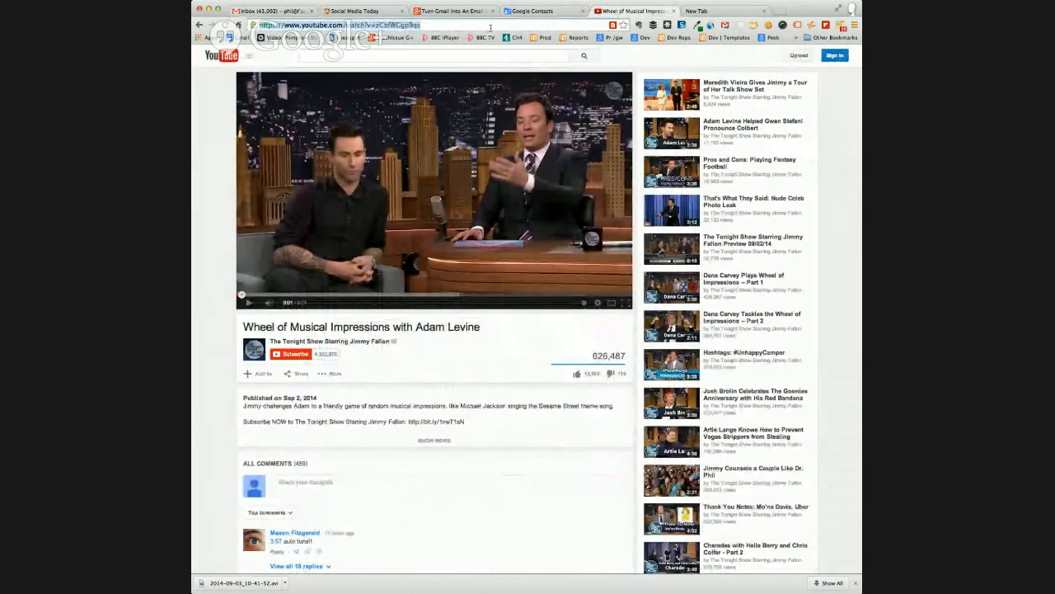
{"action": "left_click", "coordinate": [264, 11]}
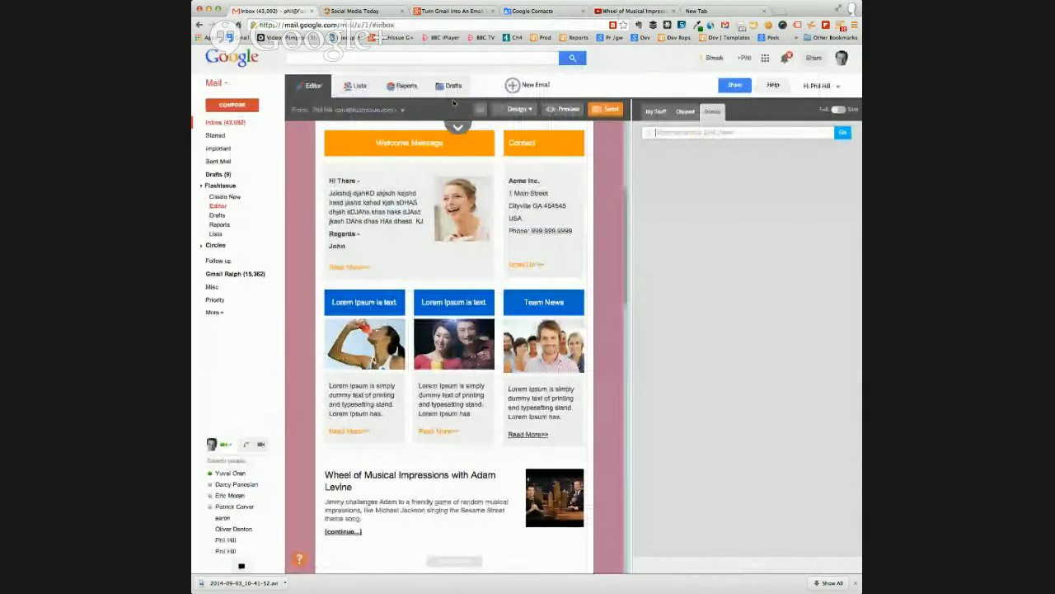
{"action": "left_click", "coordinate": [684, 134]}
{"action": "type", "text": "https://www.youtube.com/watch?v=zCbfWGgp8qs"}
{"action": "left_click", "coordinate": [843, 133]}
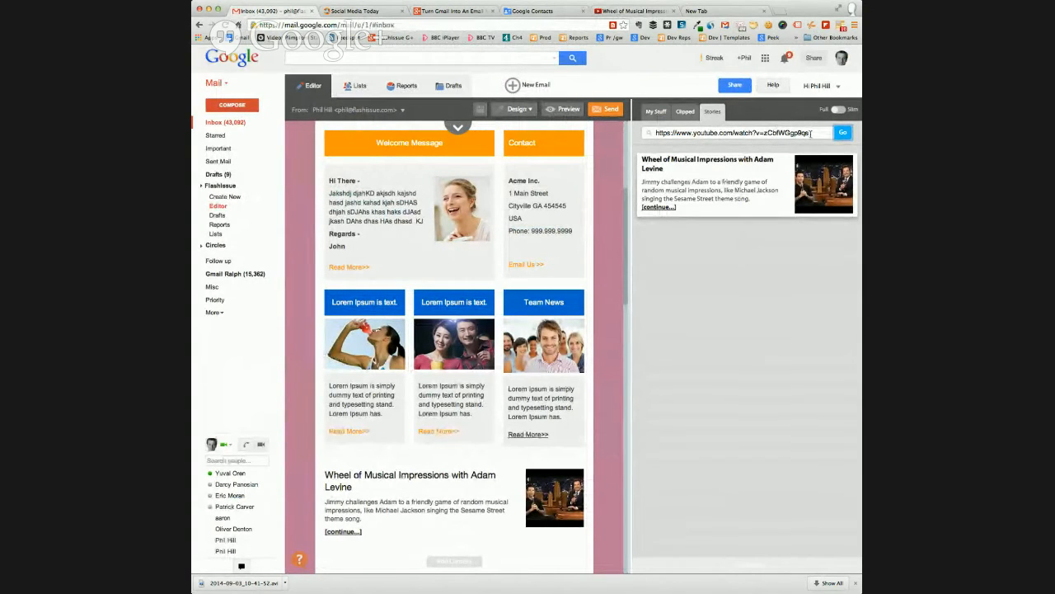
{"action": "scroll", "coordinate": [613, 256], "scroll_direction": "up", "scroll_amount": 5}
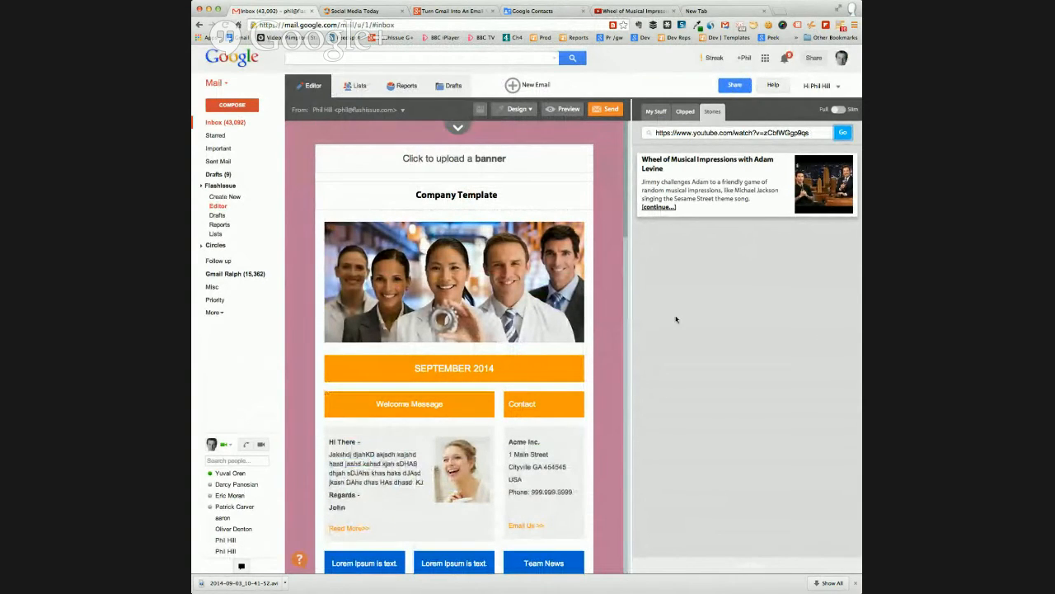
{"action": "scroll", "coordinate": [617, 272], "scroll_direction": "down", "scroll_amount": 3}
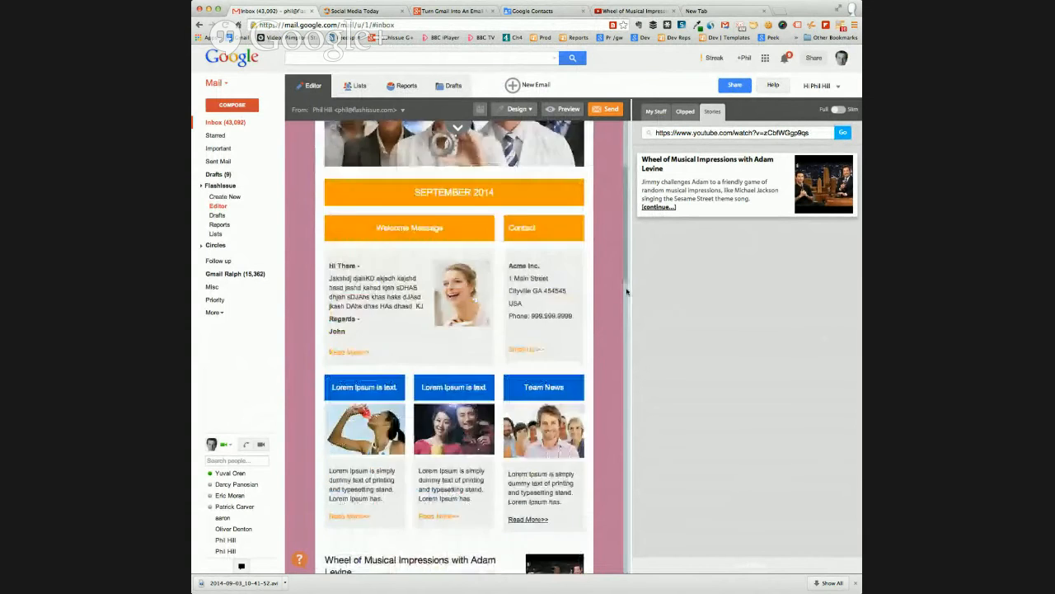
{"action": "scroll", "coordinate": [612, 257], "scroll_direction": "up", "scroll_amount": 3}
{"action": "scroll", "coordinate": [612, 237], "scroll_direction": "down", "scroll_amount": 8}
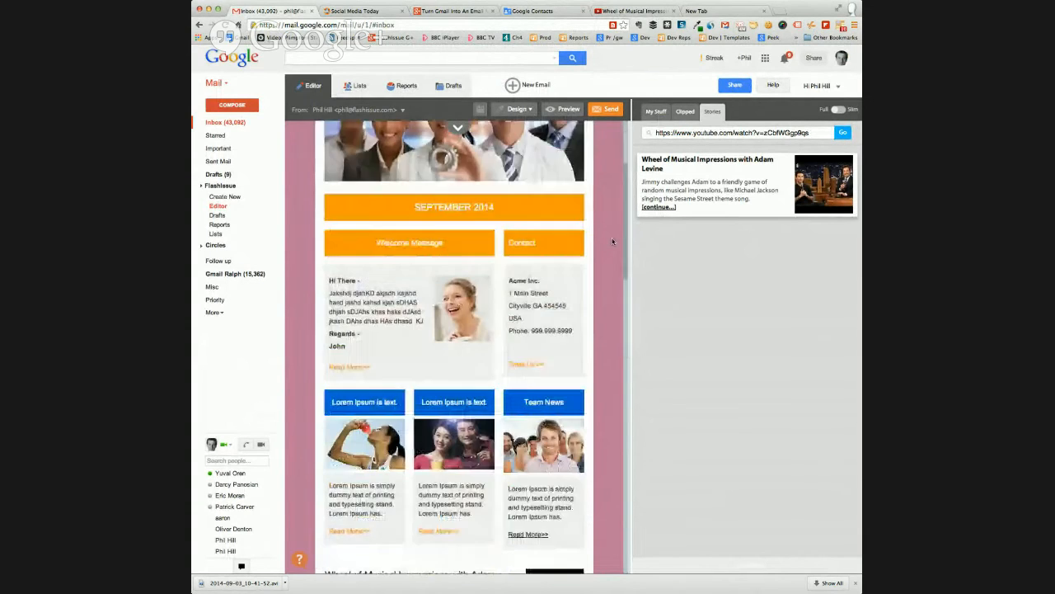
{"action": "scroll", "coordinate": [612, 241], "scroll_direction": "down", "scroll_amount": 3}
{"action": "scroll", "coordinate": [612, 241], "scroll_direction": "up", "scroll_amount": 10}
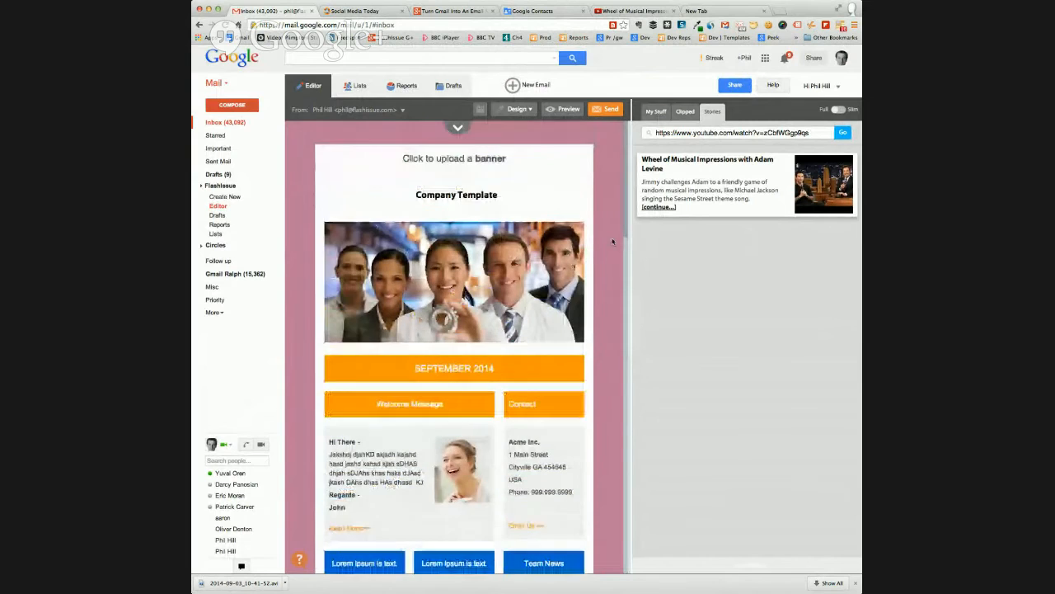
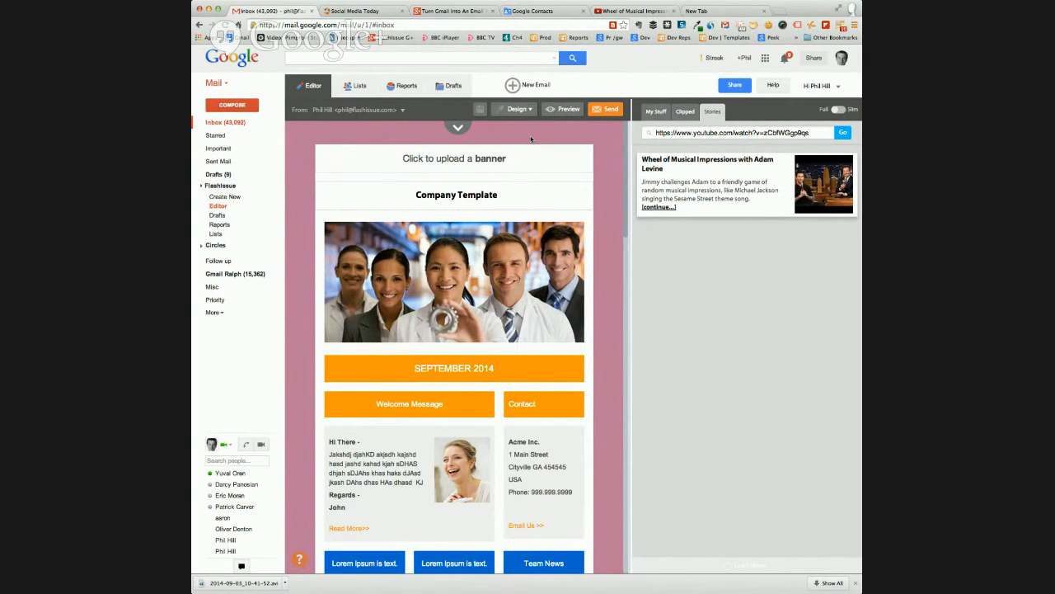
Create a new mailing list named Hangout in the Flashissue lists
{"action": "left_click", "coordinate": [356, 88]}
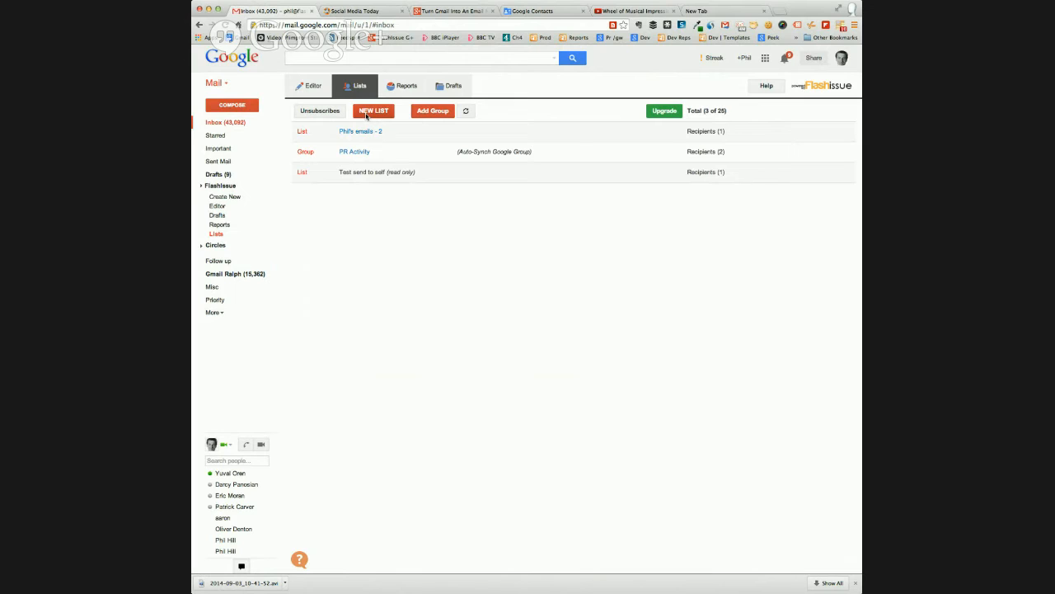
{"action": "left_click", "coordinate": [373, 110]}
{"action": "left_click_drag", "start_coordinate": [492, 169], "coordinate": [446, 165]}
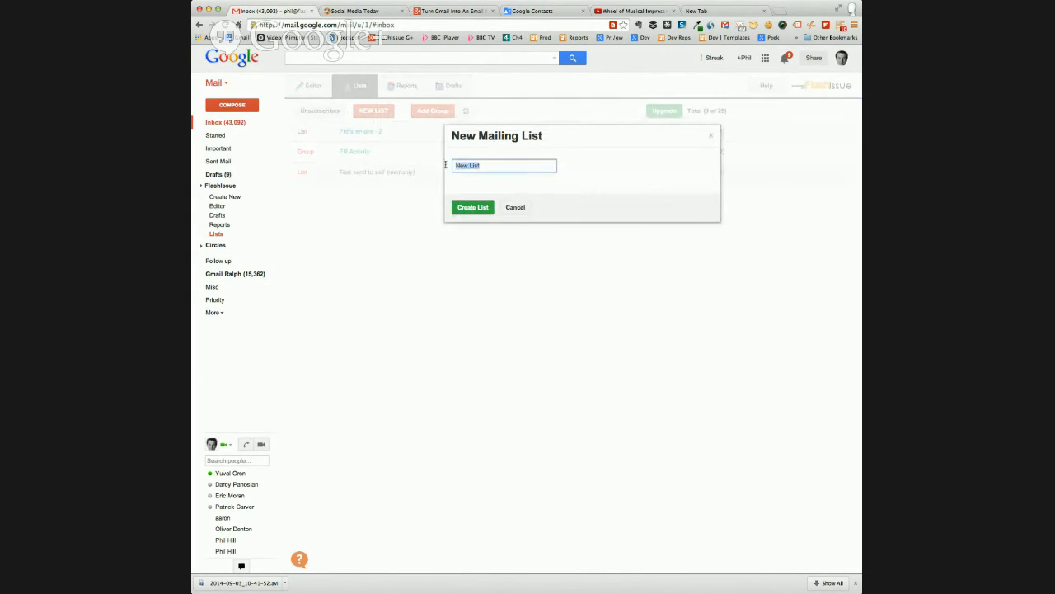
{"action": "type", "text": "Hangout"}
{"action": "left_click", "coordinate": [460, 208]}
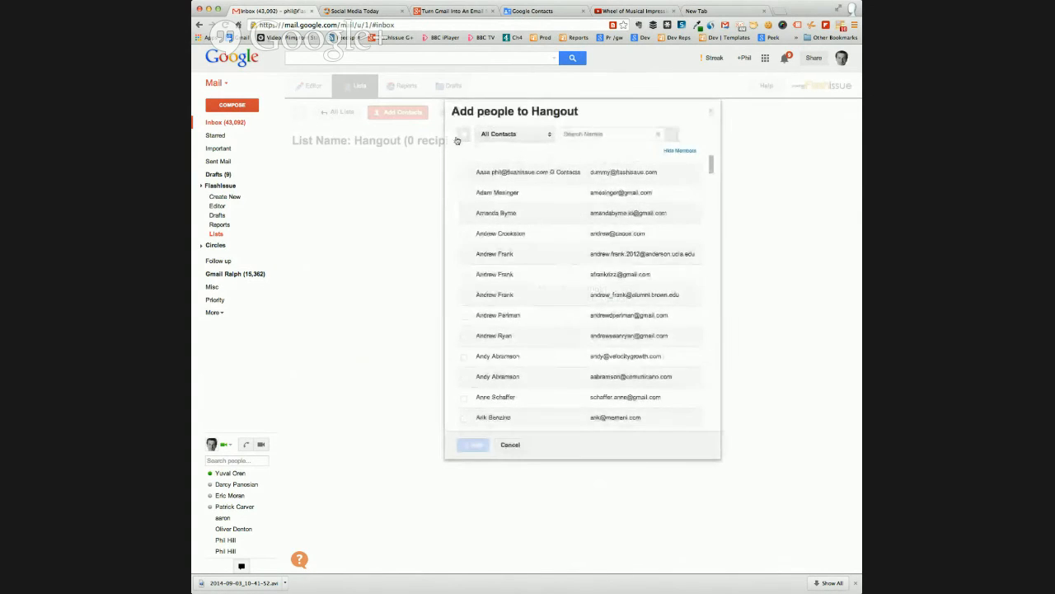
Search all contacts by first name, add two of the matching contacts to the Hangout list and return to all lists
{"action": "scroll", "coordinate": [486, 233], "scroll_direction": "down", "scroll_amount": 3}
{"action": "scroll", "coordinate": [486, 233], "scroll_direction": "down", "scroll_amount": 15}
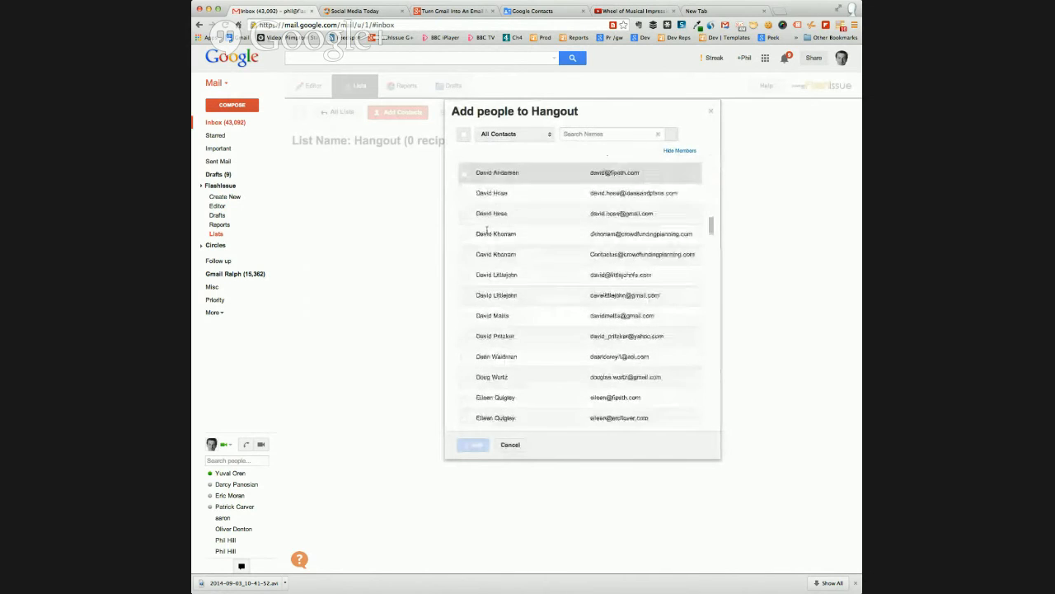
{"action": "scroll", "coordinate": [487, 231], "scroll_direction": "down", "scroll_amount": 10}
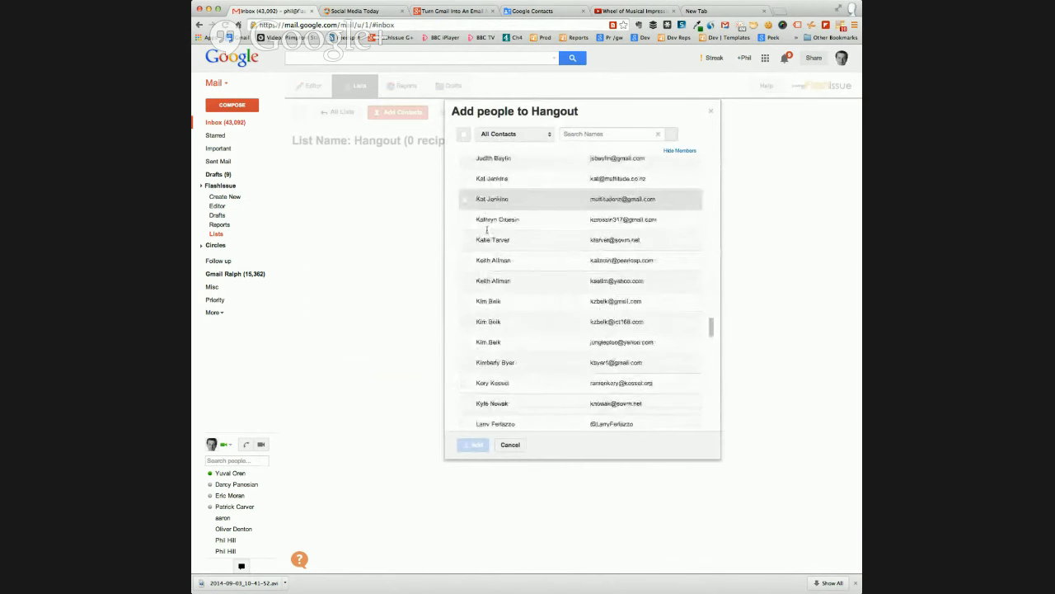
{"action": "scroll", "coordinate": [487, 231], "scroll_direction": "up", "scroll_amount": 20}
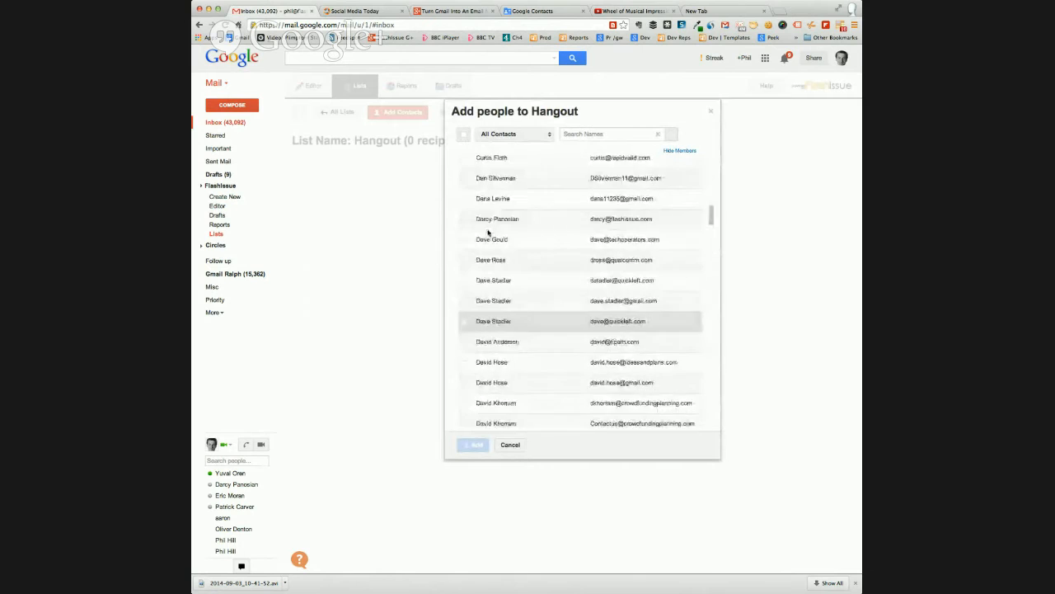
{"action": "left_click", "coordinate": [588, 134]}
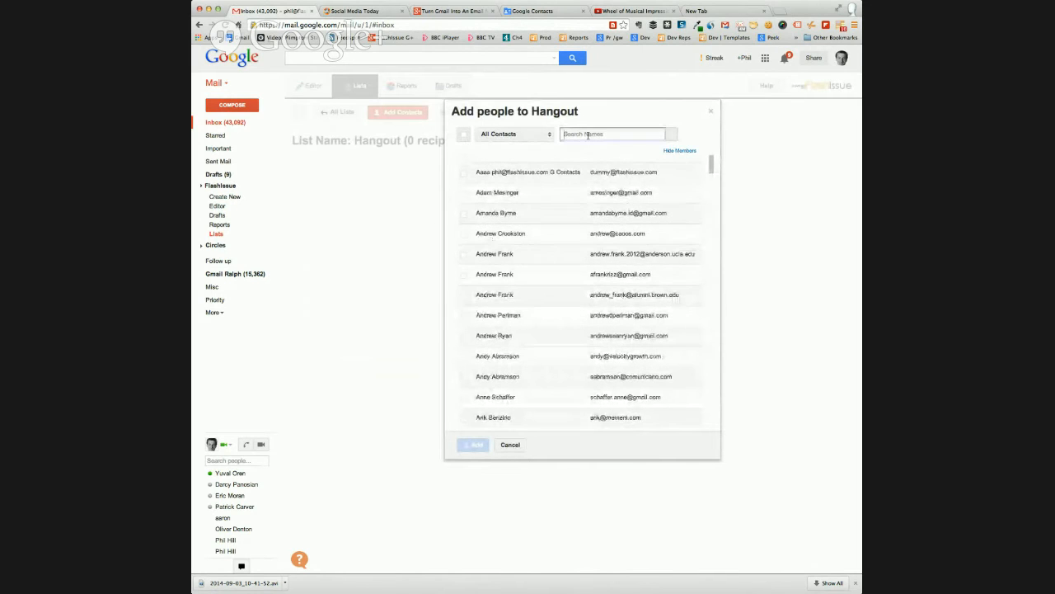
{"action": "type", "text": "phil"}
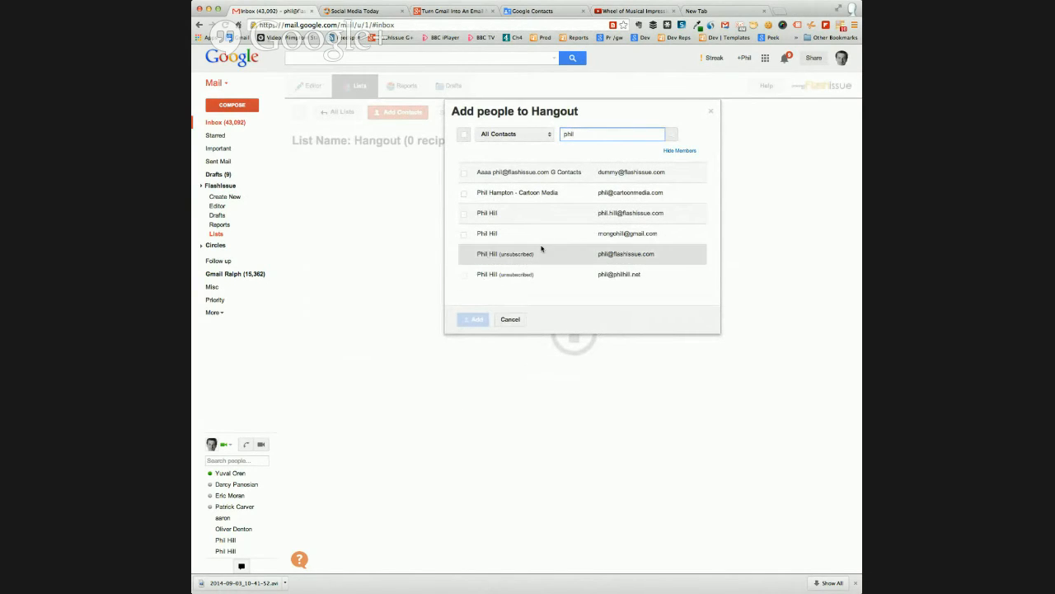
{"action": "left_click", "coordinate": [463, 234]}
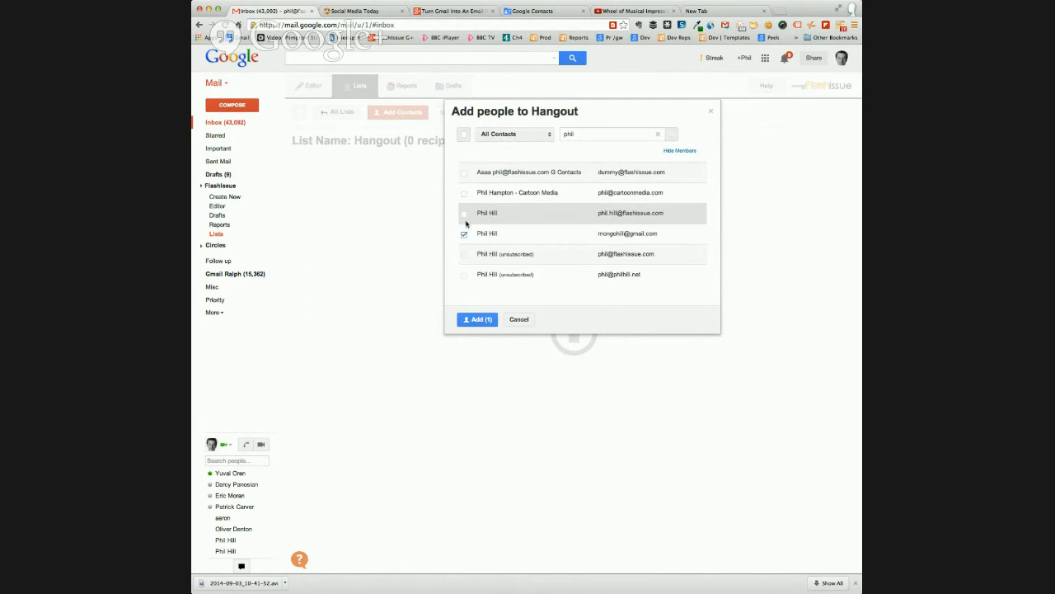
{"action": "left_click", "coordinate": [464, 216]}
{"action": "left_click", "coordinate": [485, 319]}
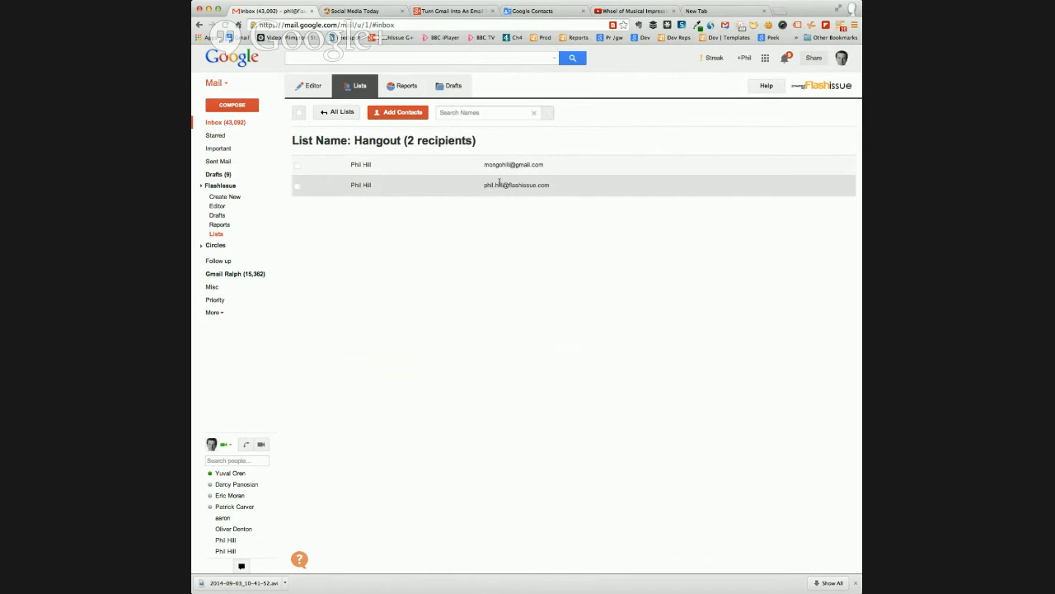
{"action": "left_click", "coordinate": [334, 112]}
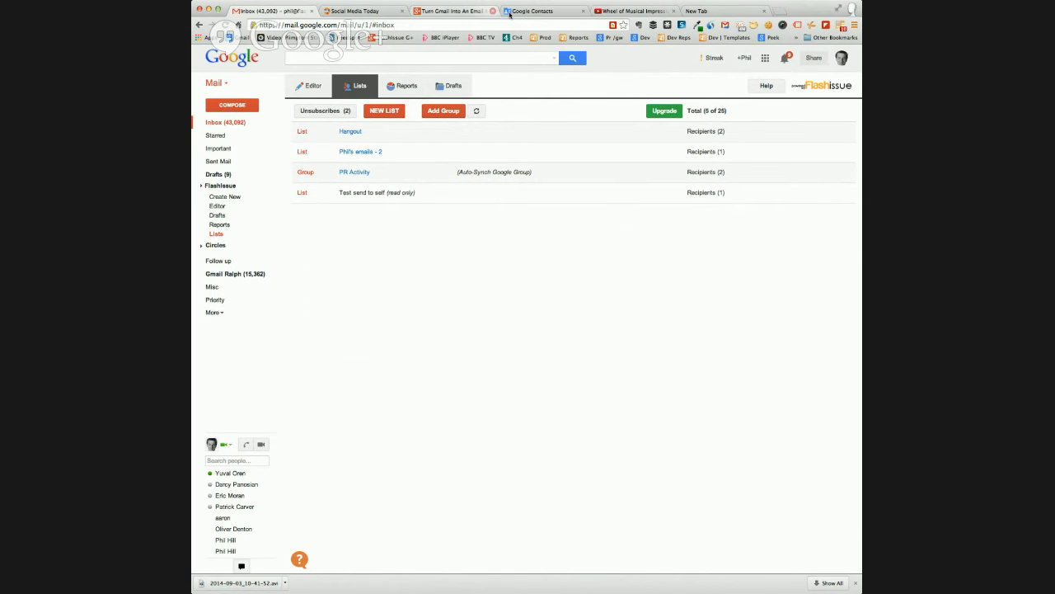
Switch to Google Contacts, expand the My Contacts groups and view the members of the PR Activity group
{"action": "left_click", "coordinate": [533, 11]}
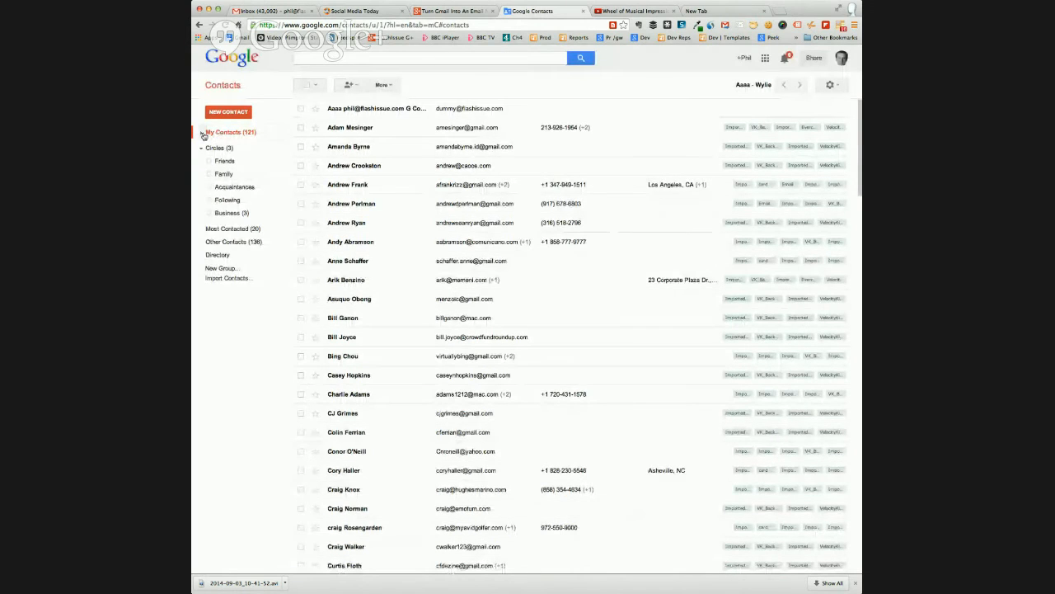
{"action": "left_click", "coordinate": [202, 133]}
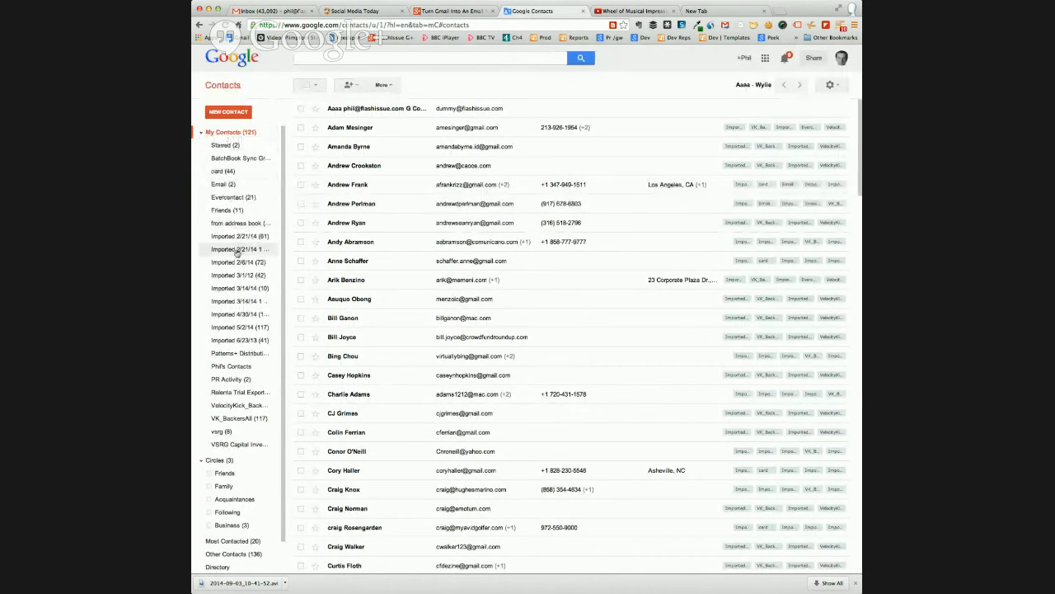
{"action": "left_click", "coordinate": [227, 380]}
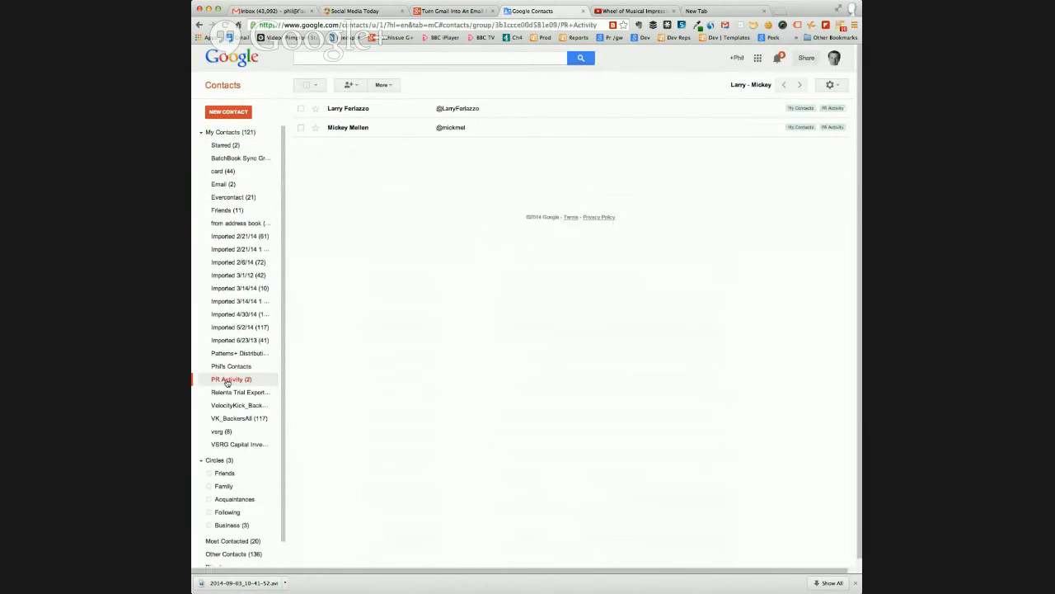
From My Contacts, put the third, fourth and fifth contacts into a new group named Hangout and open that group
{"action": "left_click", "coordinate": [225, 134]}
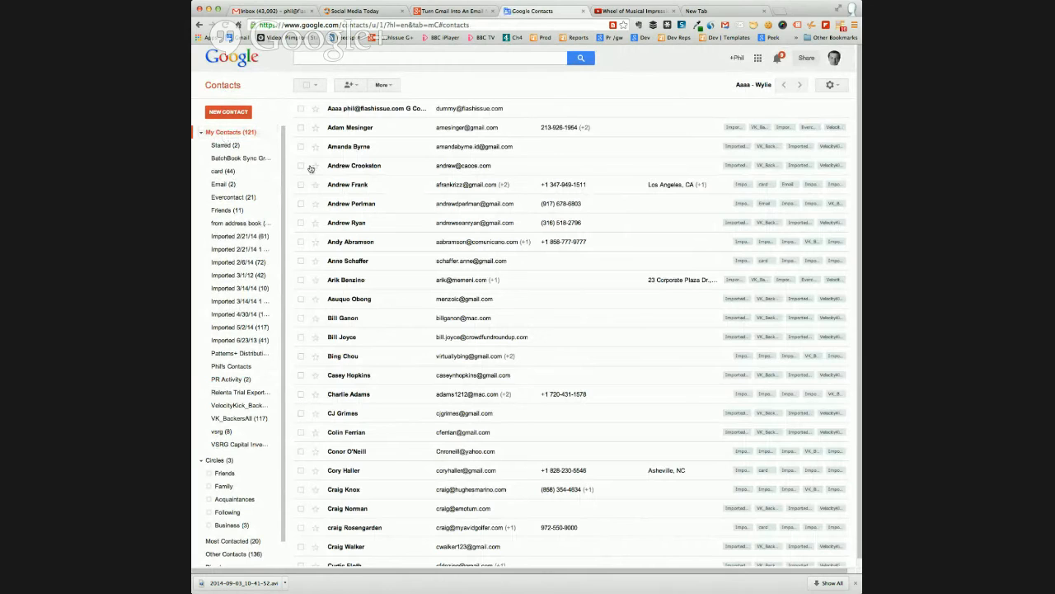
{"action": "left_click", "coordinate": [301, 146]}
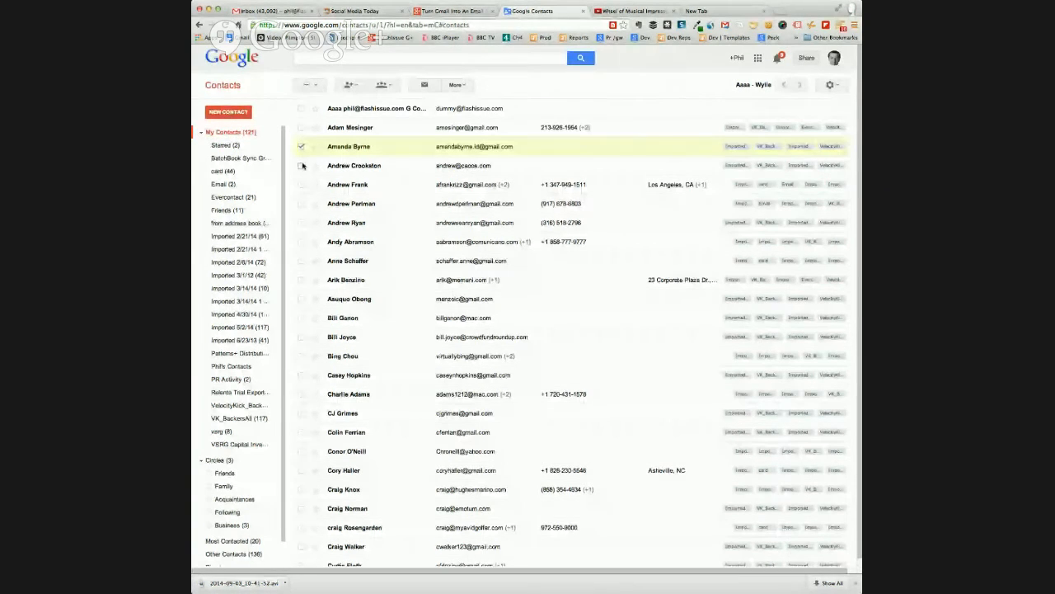
{"action": "left_click", "coordinate": [301, 165]}
{"action": "left_click", "coordinate": [301, 183]}
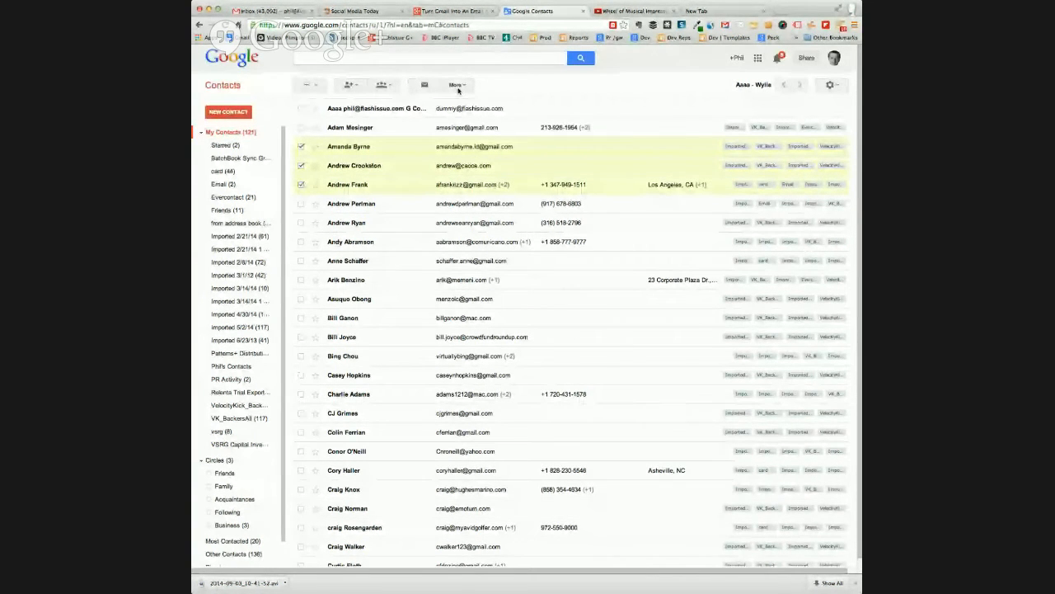
{"action": "left_click", "coordinate": [388, 86]}
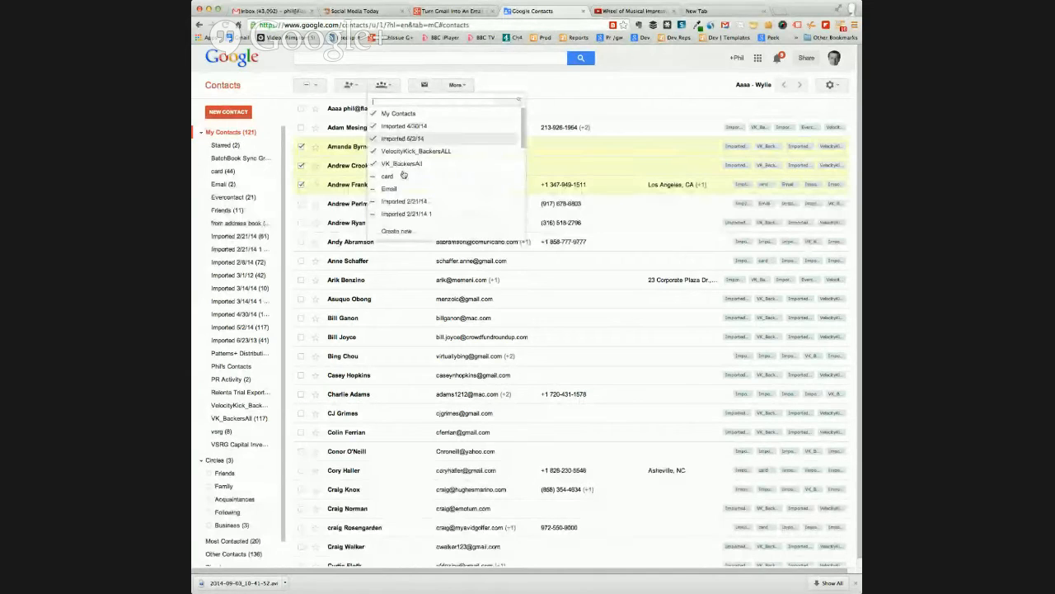
{"action": "left_click", "coordinate": [397, 230]}
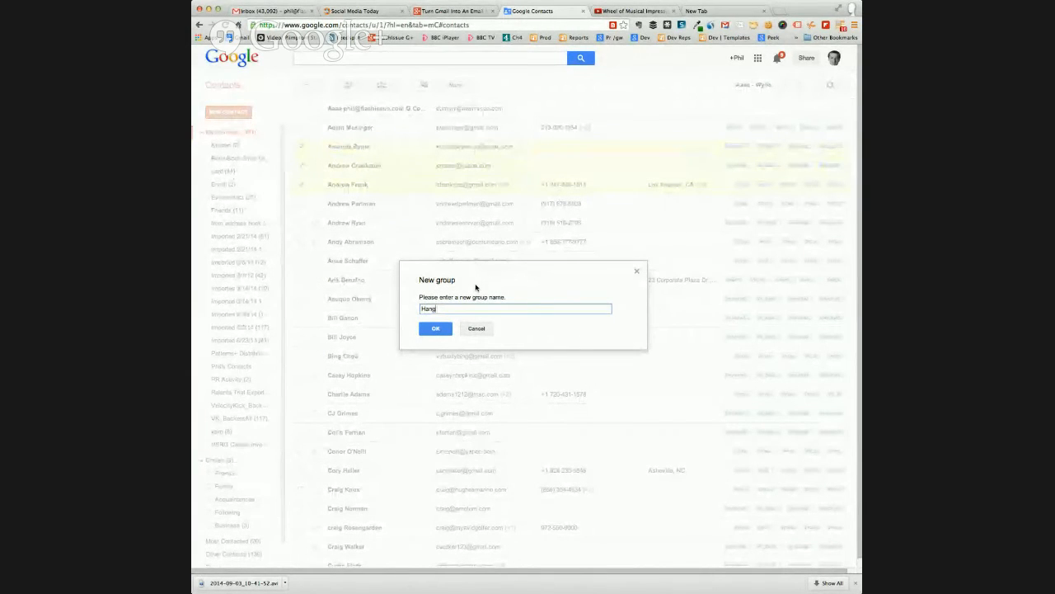
{"action": "left_click", "coordinate": [429, 333]}
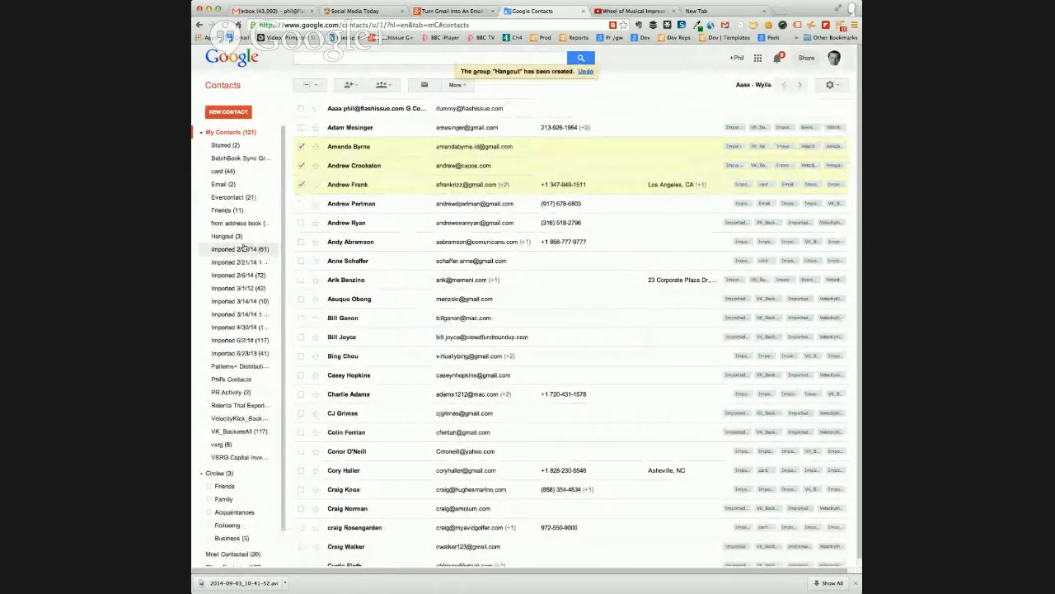
{"action": "left_click", "coordinate": [228, 236]}
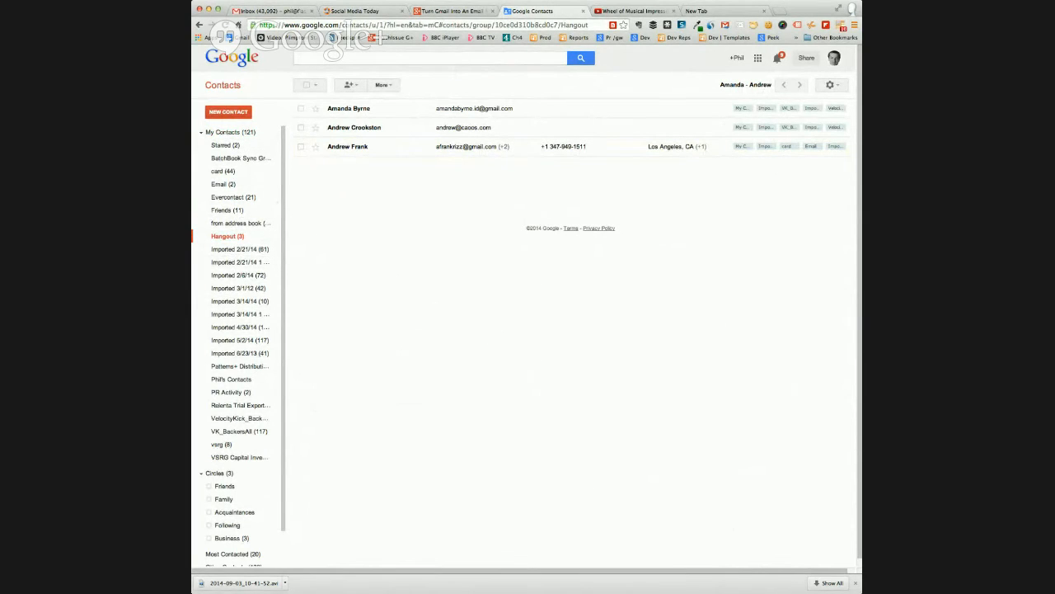
Switch back to Gmail and add the Google group Friends to the Flashissue mailing lists
{"action": "left_click", "coordinate": [281, 11]}
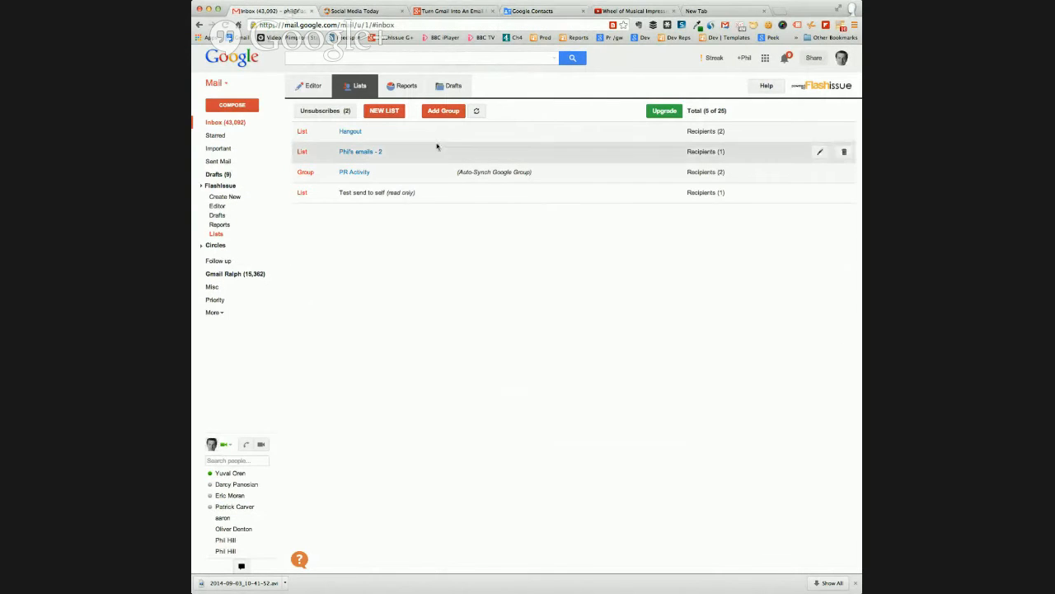
{"action": "left_click", "coordinate": [441, 110]}
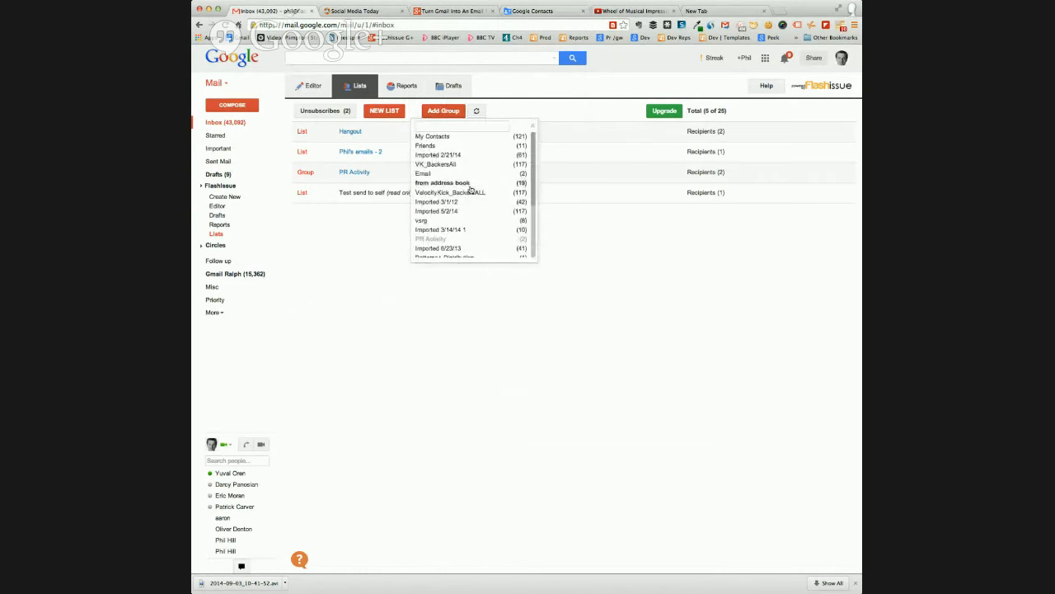
{"action": "scroll", "coordinate": [482, 181], "scroll_direction": "down", "scroll_amount": 3}
{"action": "scroll", "coordinate": [482, 181], "scroll_direction": "up", "scroll_amount": 3}
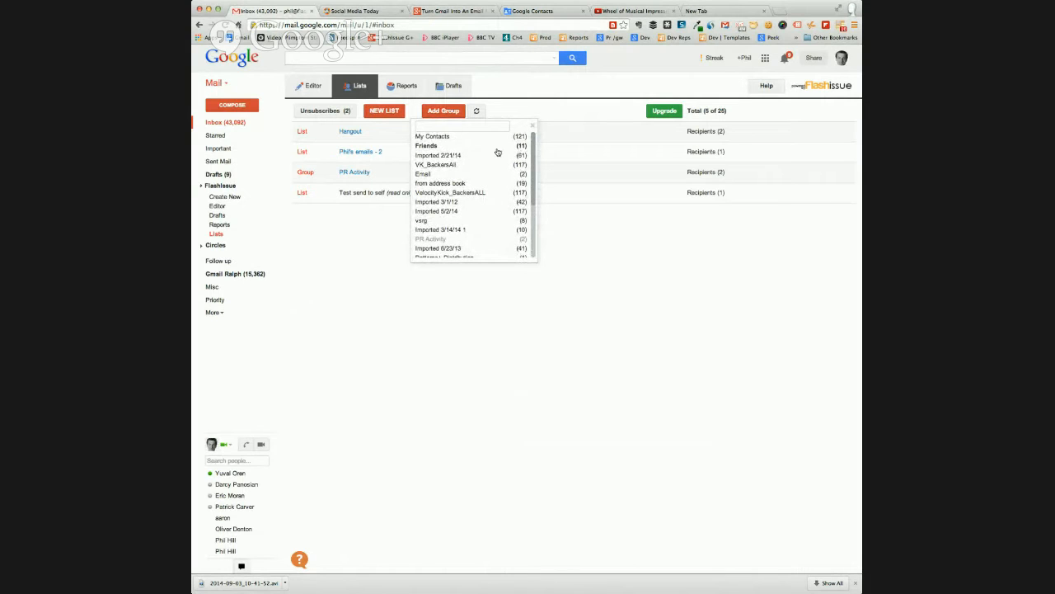
{"action": "scroll", "coordinate": [495, 174], "scroll_direction": "down", "scroll_amount": 3}
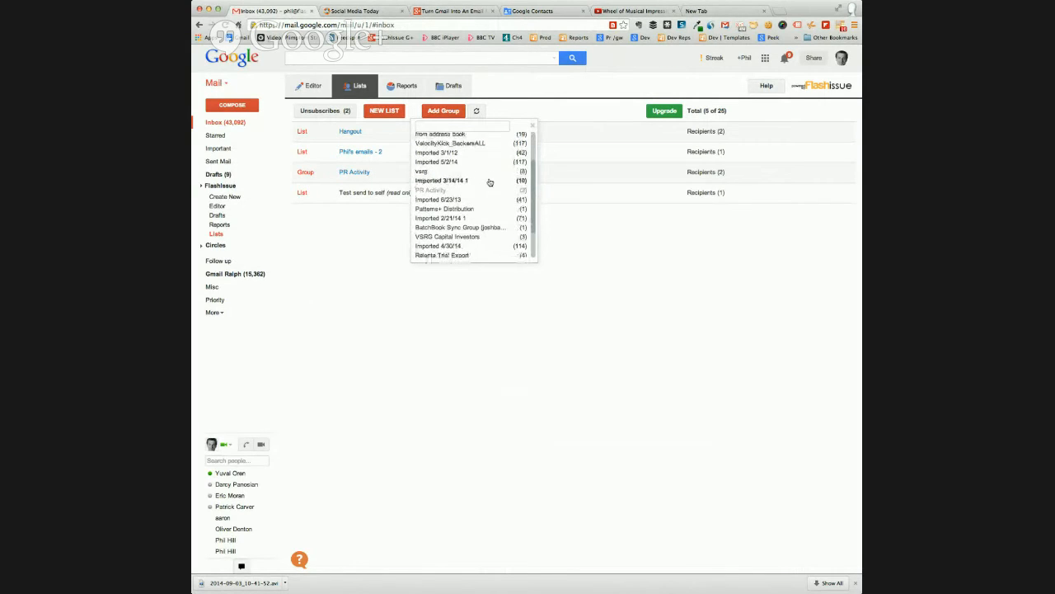
{"action": "scroll", "coordinate": [502, 172], "scroll_direction": "up", "scroll_amount": 3}
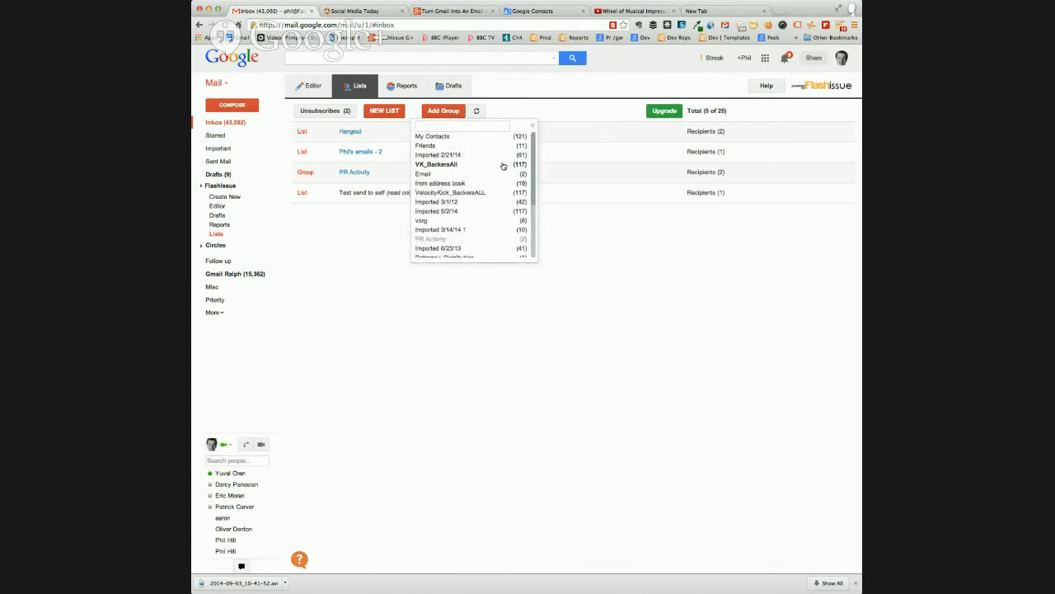
{"action": "left_click", "coordinate": [427, 146]}
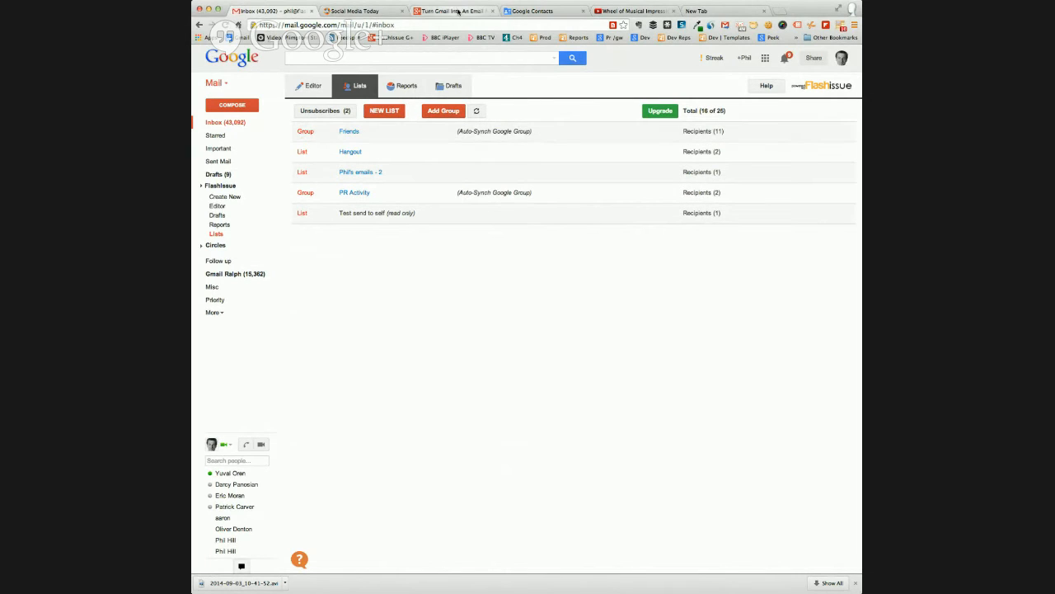
View the Friends group's members in Google Contacts, then return to Gmail's mailing lists and refresh the Google groups
{"action": "left_click", "coordinate": [535, 12]}
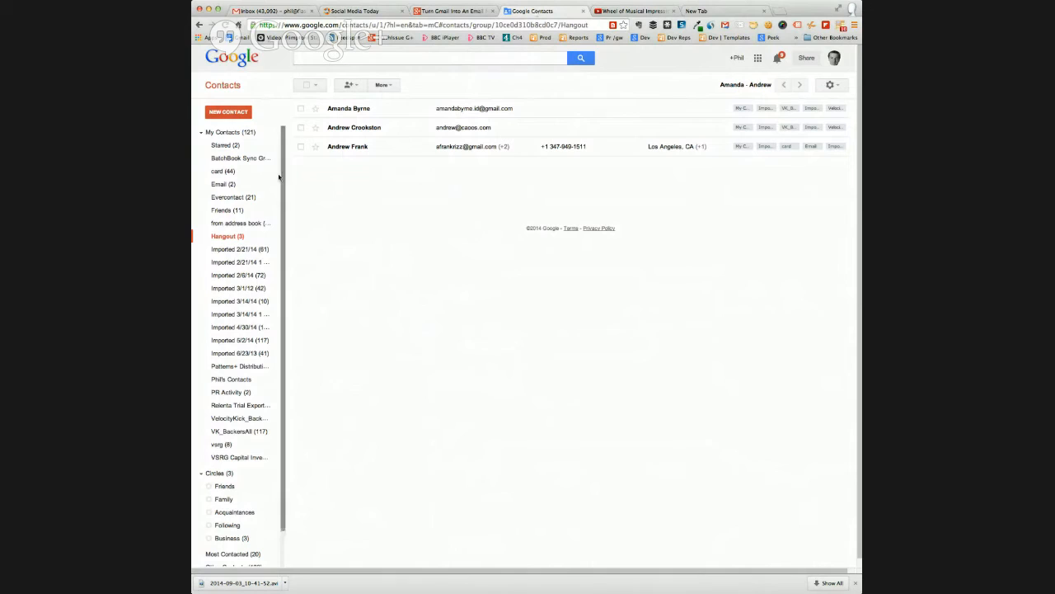
{"action": "left_click", "coordinate": [225, 211]}
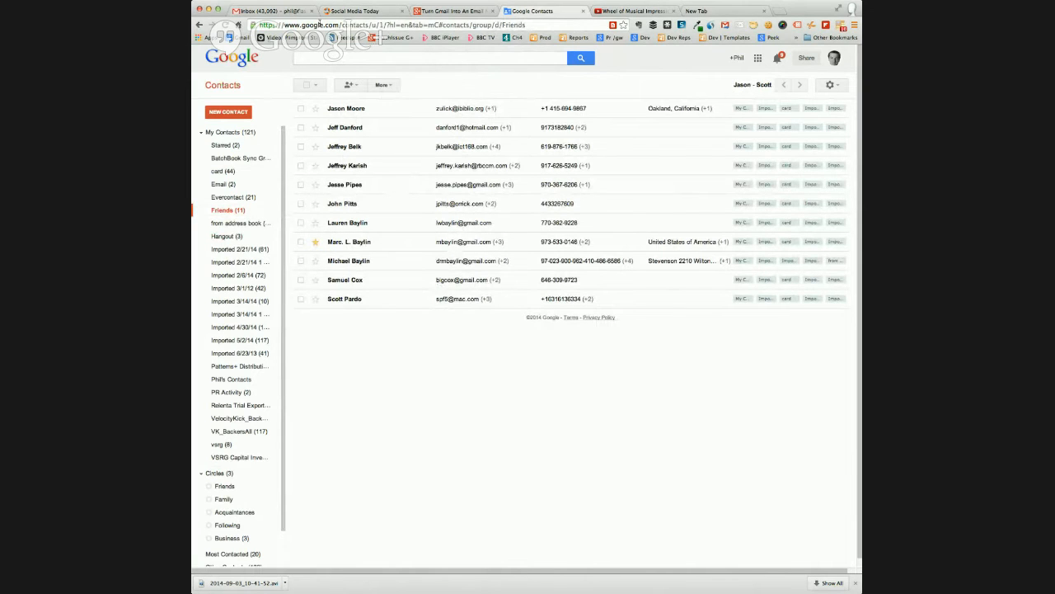
{"action": "left_click", "coordinate": [280, 10]}
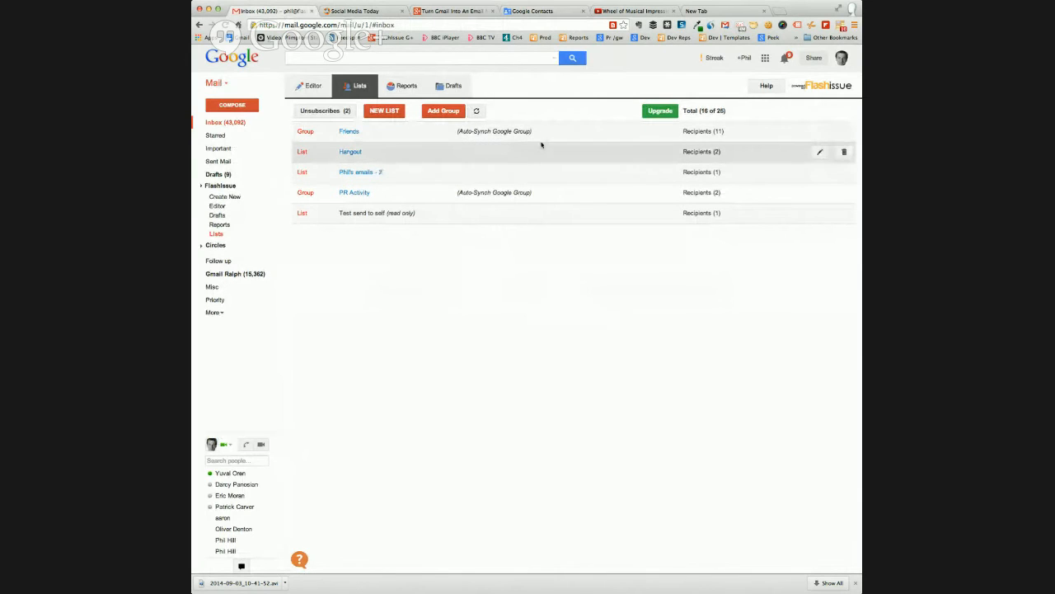
{"action": "left_click", "coordinate": [478, 112]}
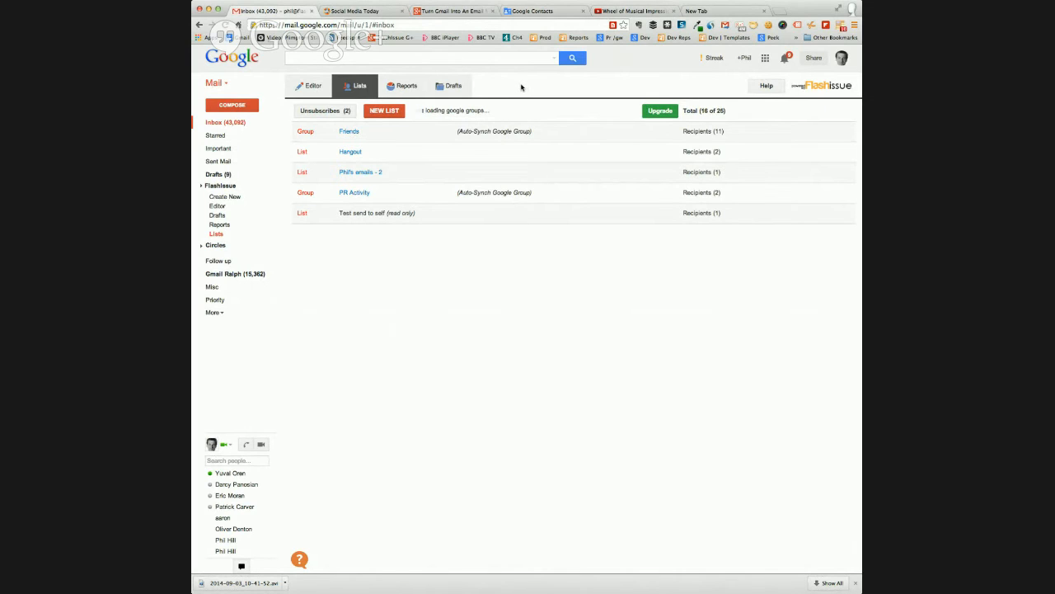
Return to the Company Template email in the editor, choose the Friends mailing list, and replace it with Test send to self
{"action": "left_click", "coordinate": [305, 88]}
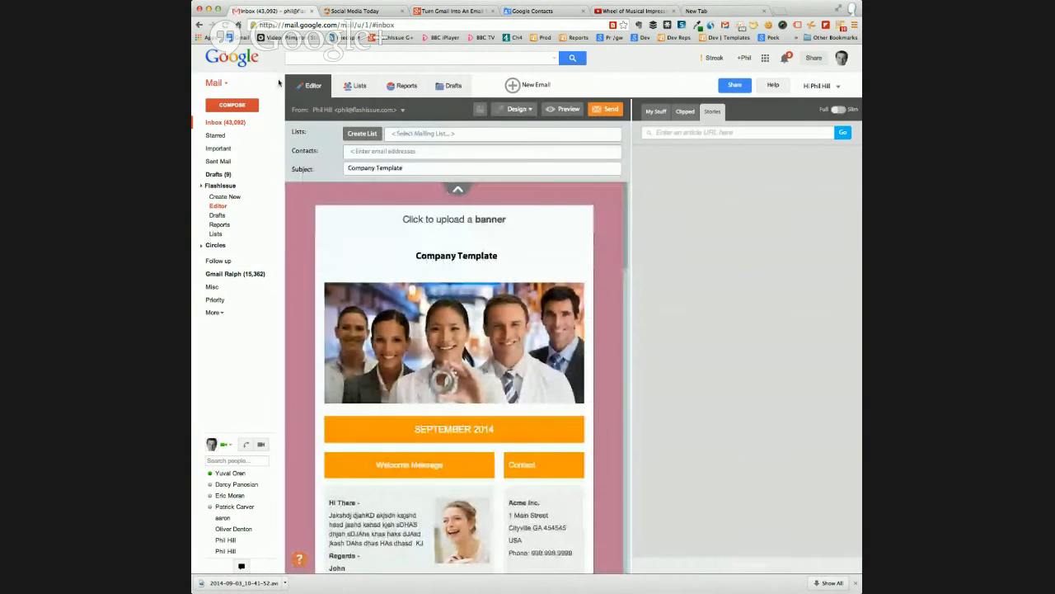
{"action": "left_click", "coordinate": [412, 134]}
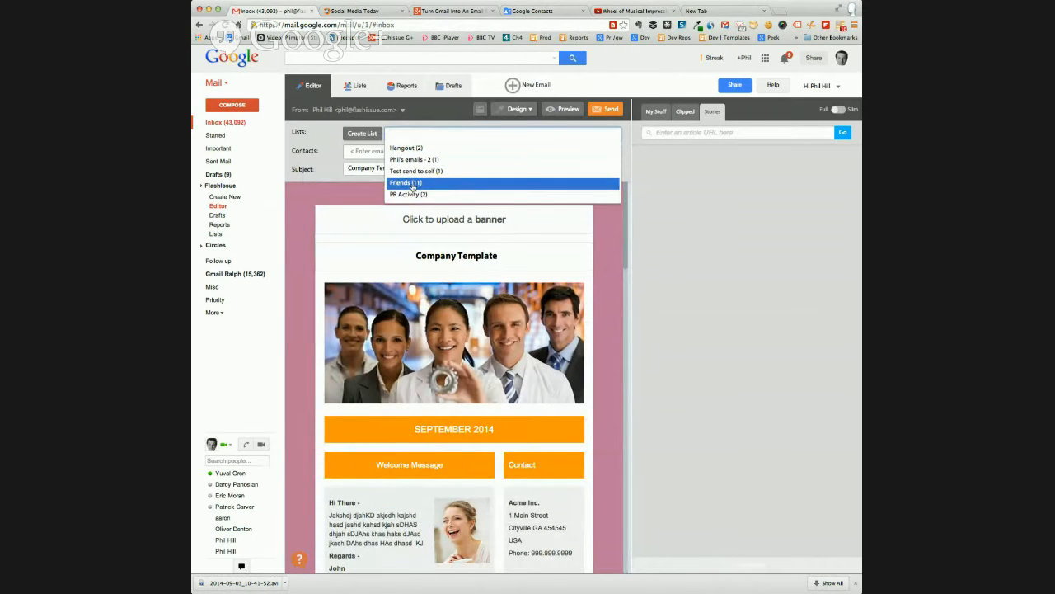
{"action": "left_click", "coordinate": [441, 185]}
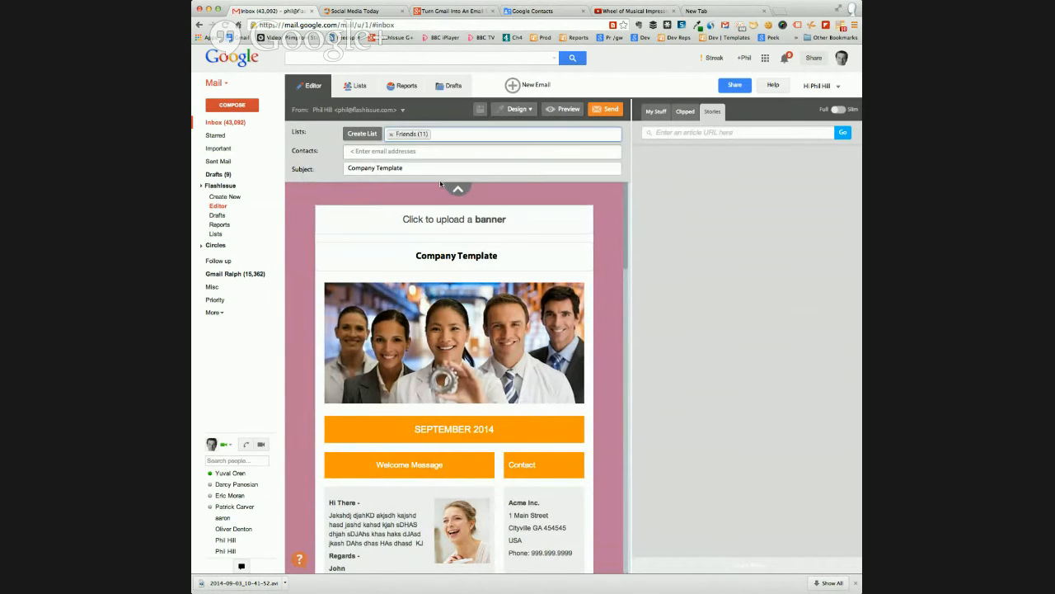
{"action": "left_click", "coordinate": [391, 135]}
{"action": "left_click", "coordinate": [414, 134]}
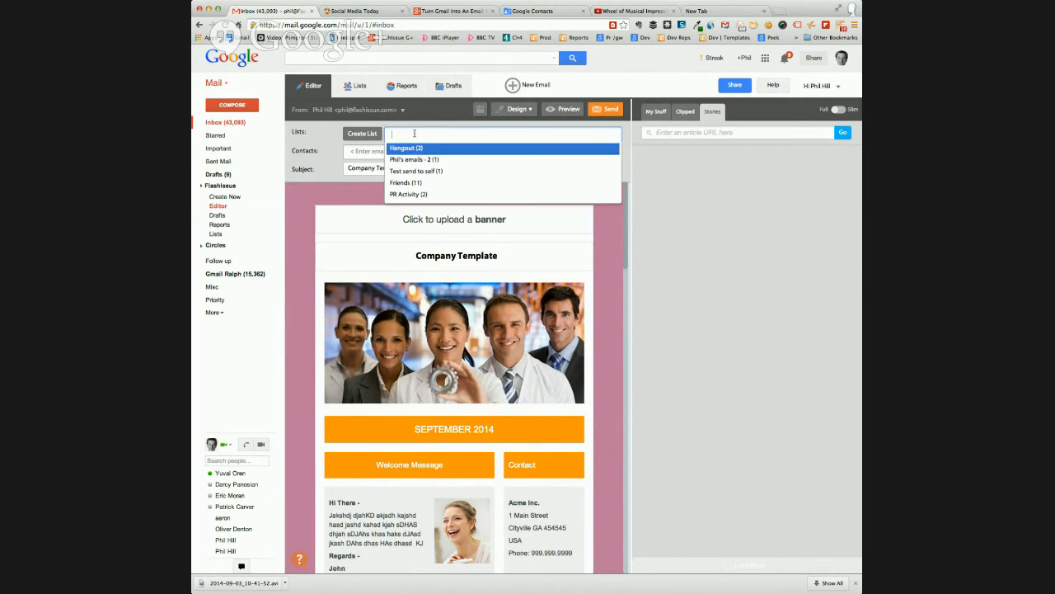
{"action": "left_click", "coordinate": [439, 171]}
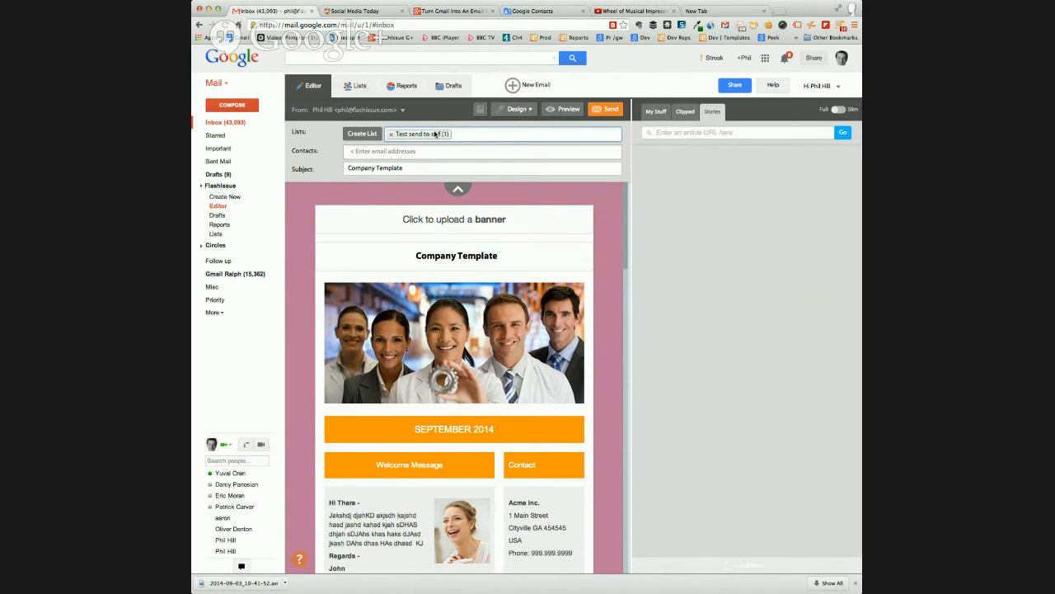
Add two individual contacts' email addresses as recipients, send the Company Template email, and dismiss the send confirmation
{"action": "left_click", "coordinate": [375, 151]}
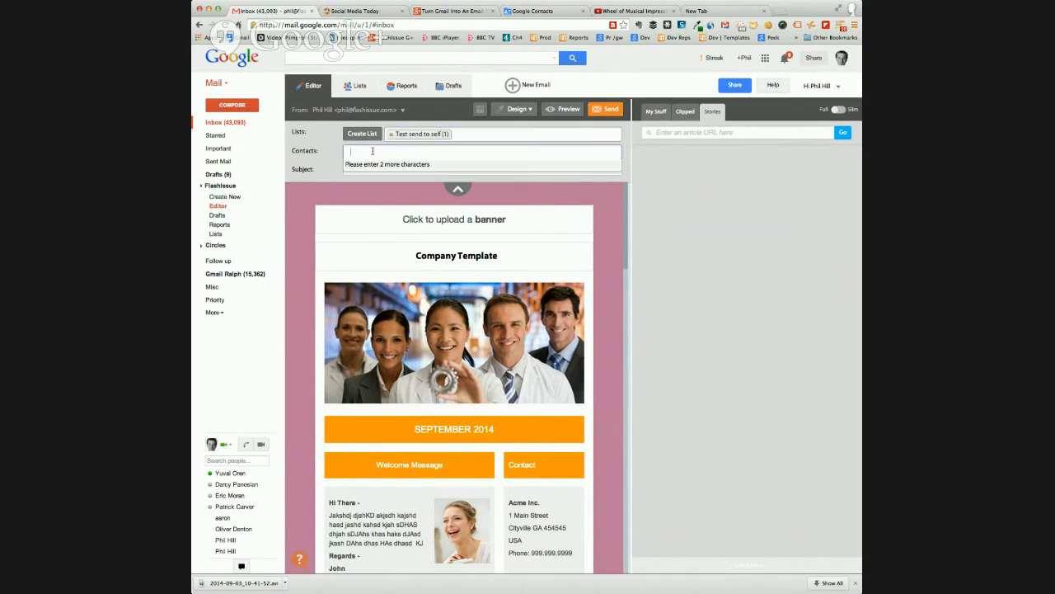
{"action": "type", "text": "phil"}
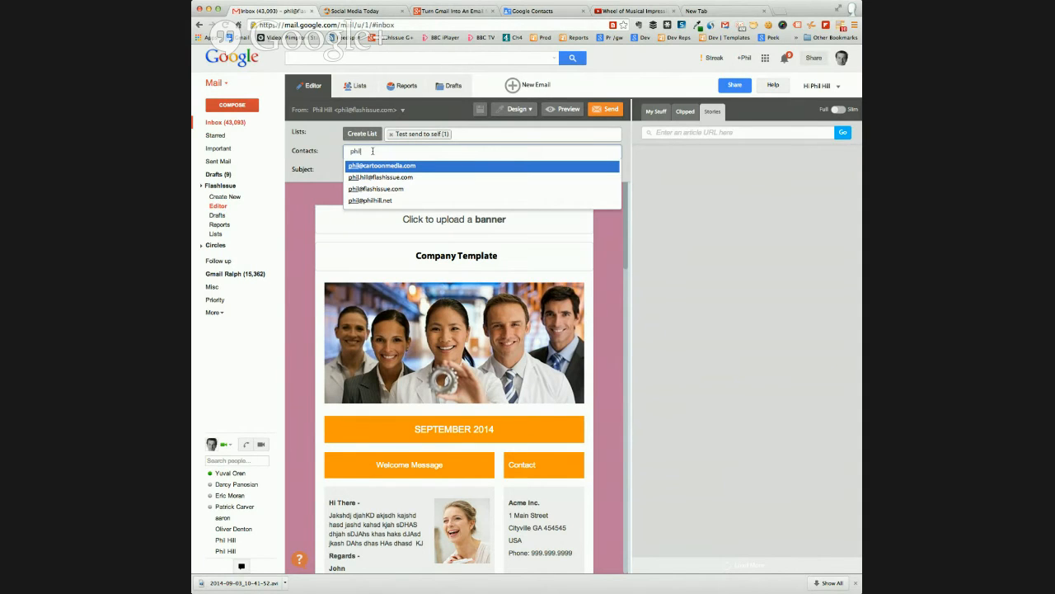
{"action": "left_click", "coordinate": [380, 176]}
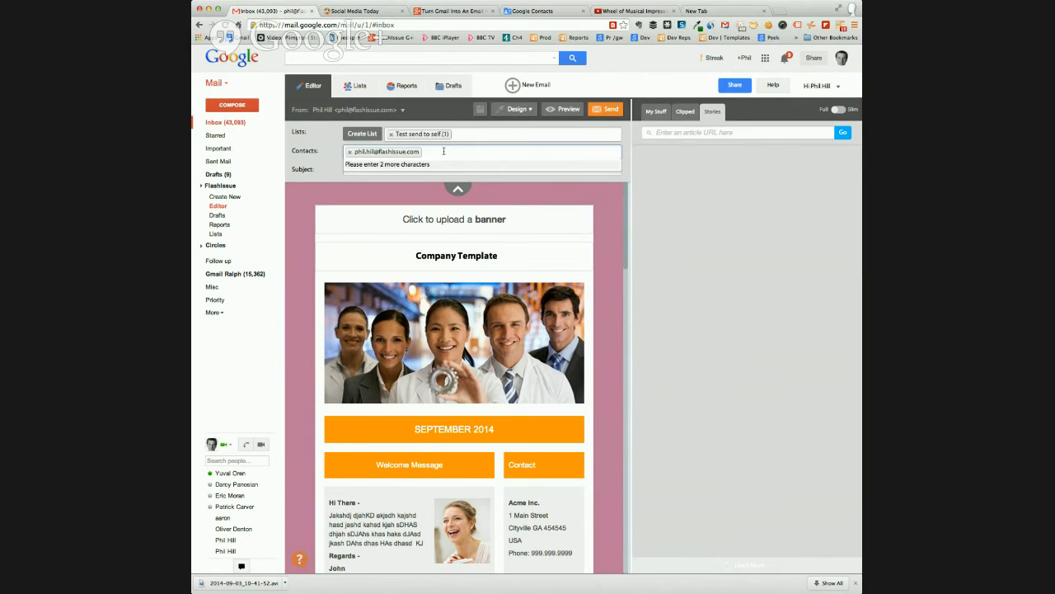
{"action": "type", "text": "mon"}
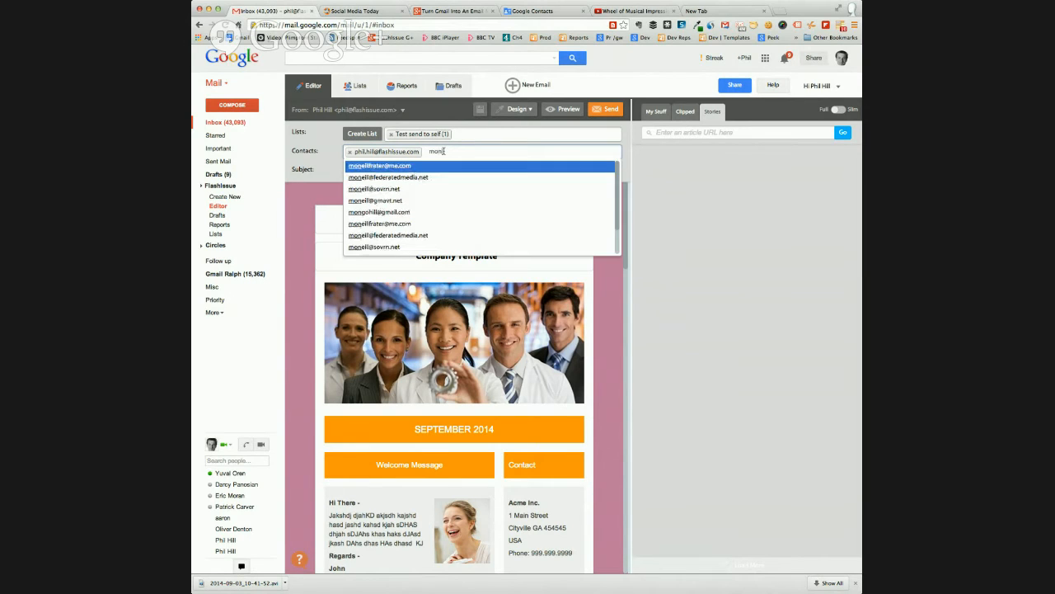
{"action": "left_click", "coordinate": [404, 213]}
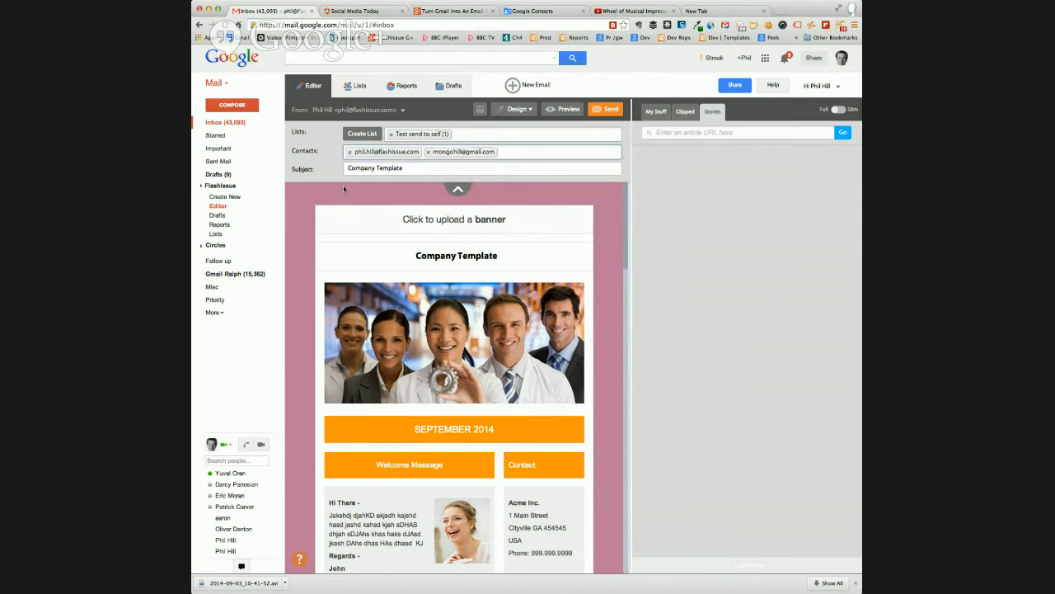
{"action": "left_click", "coordinate": [610, 109]}
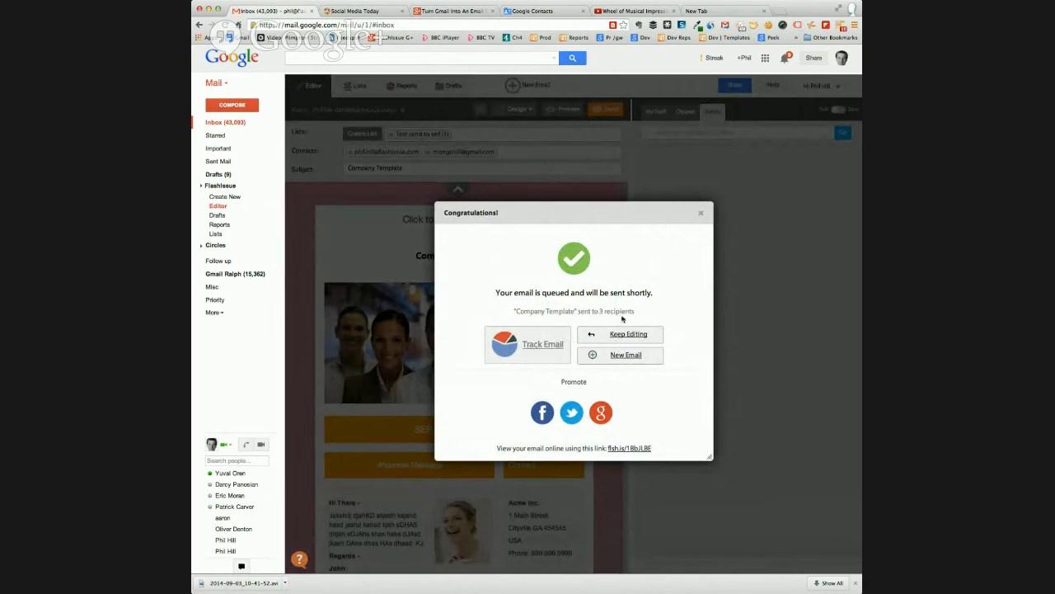
{"action": "left_click", "coordinate": [700, 213]}
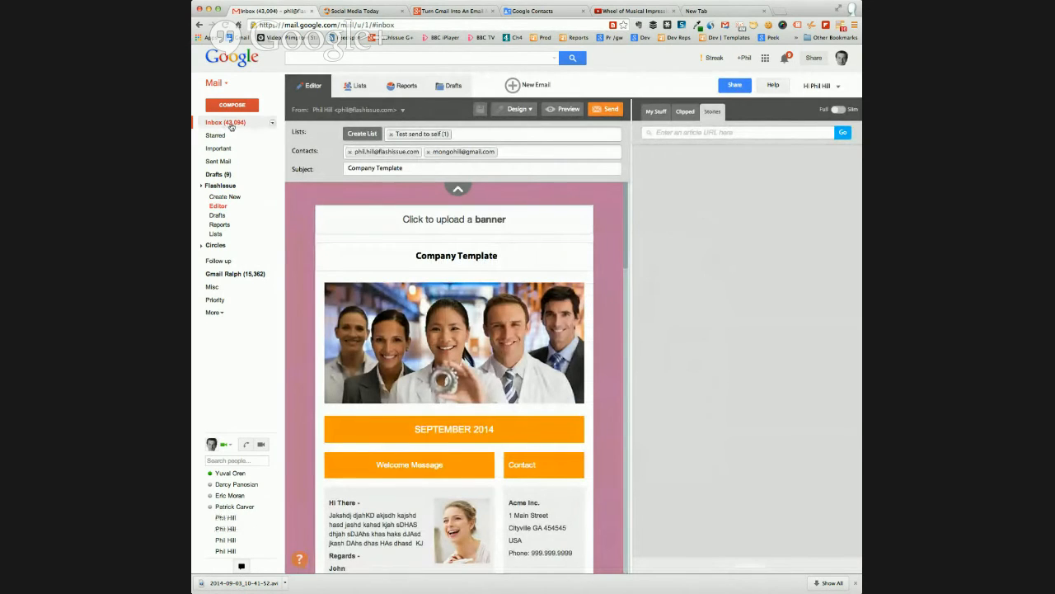
Open the received Company Template email from the inbox and review its full contents
{"action": "left_click", "coordinate": [226, 122]}
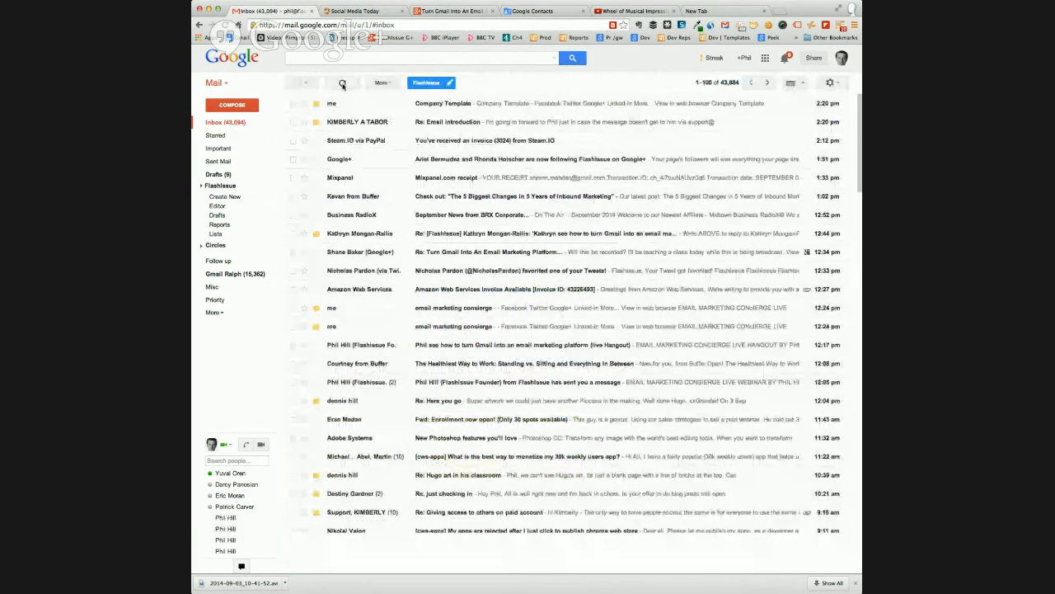
{"action": "left_click", "coordinate": [330, 104]}
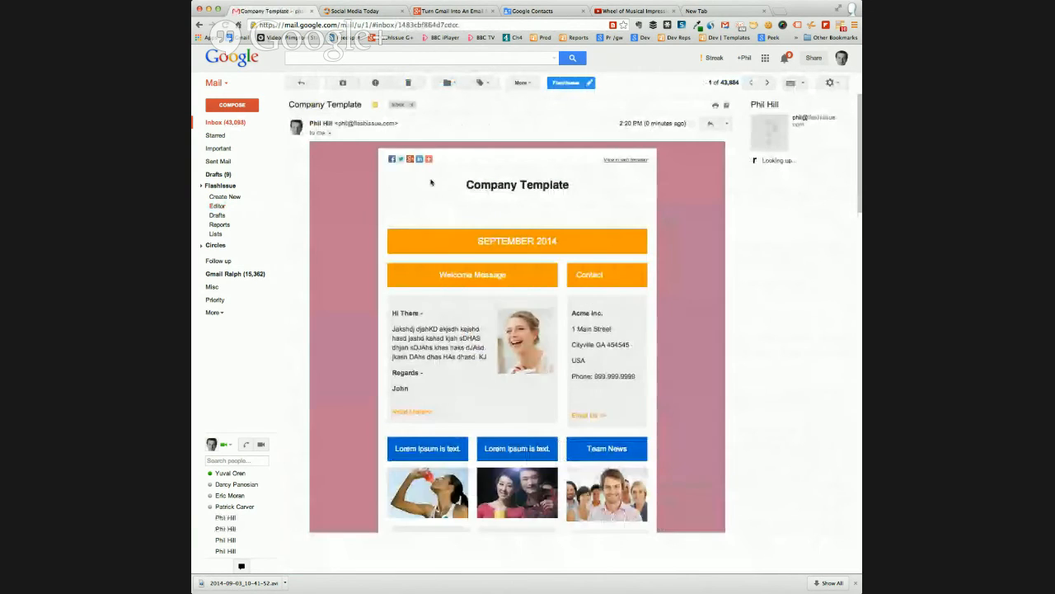
{"action": "scroll", "coordinate": [566, 306], "scroll_direction": "down", "scroll_amount": 5}
{"action": "scroll", "coordinate": [567, 306], "scroll_direction": "down", "scroll_amount": 3}
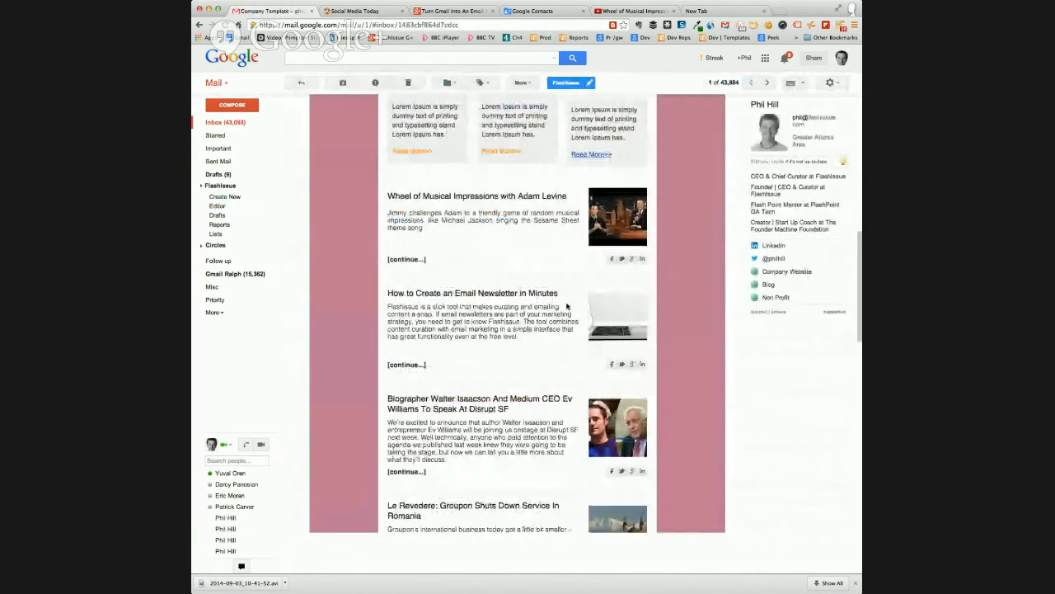
{"action": "scroll", "coordinate": [566, 306], "scroll_direction": "down", "scroll_amount": 15}
{"action": "scroll", "coordinate": [663, 310], "scroll_direction": "up", "scroll_amount": 13}
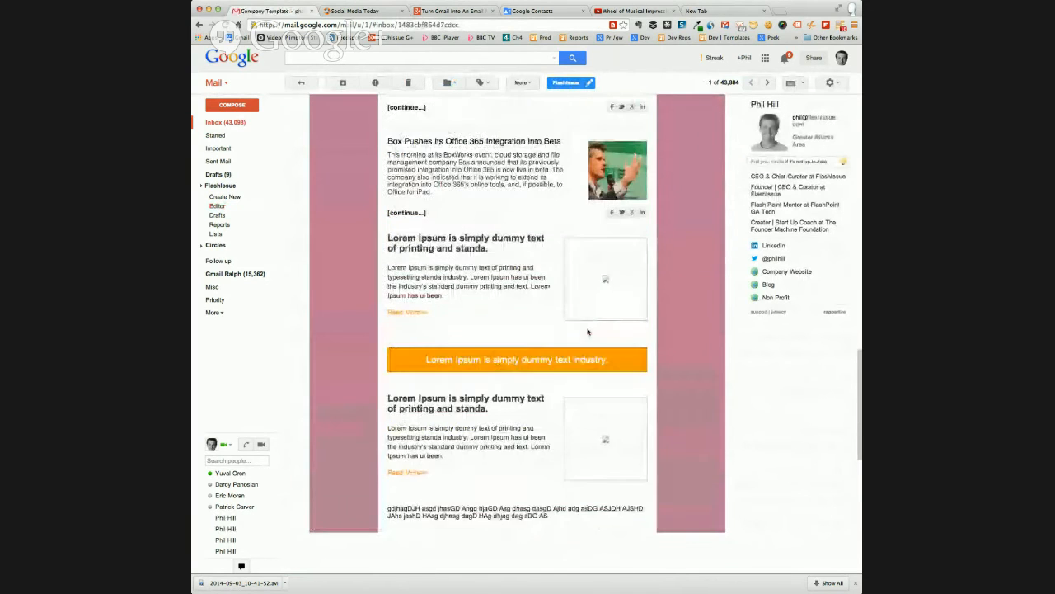
{"action": "scroll", "coordinate": [663, 310], "scroll_direction": "up", "scroll_amount": 10}
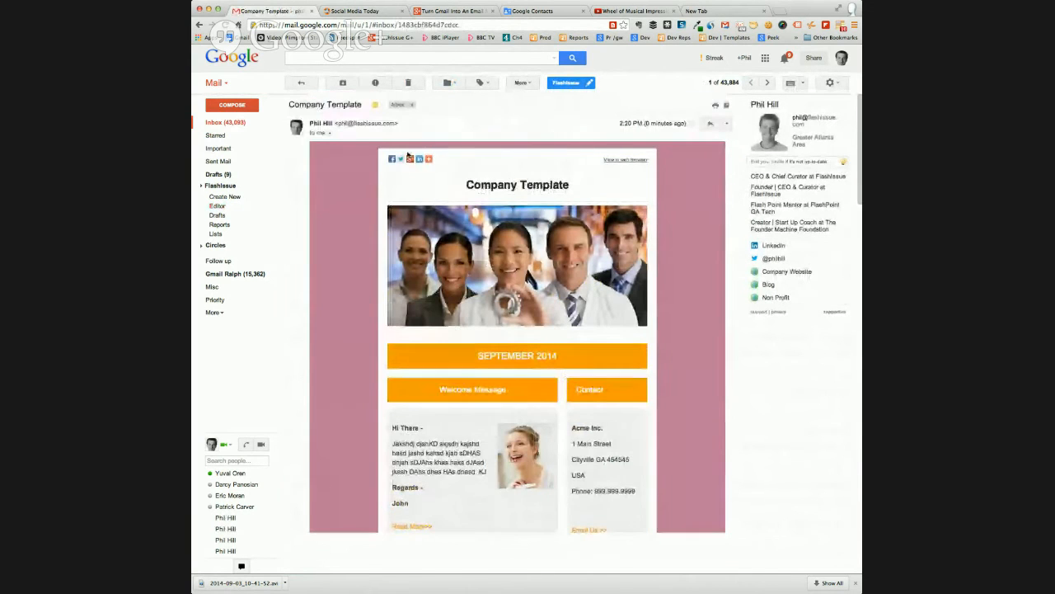
Reopen the Company Template email from the inbox, follow the Read More link under the first Lorem Ipsum block, and close the linked page
{"action": "left_click", "coordinate": [227, 123]}
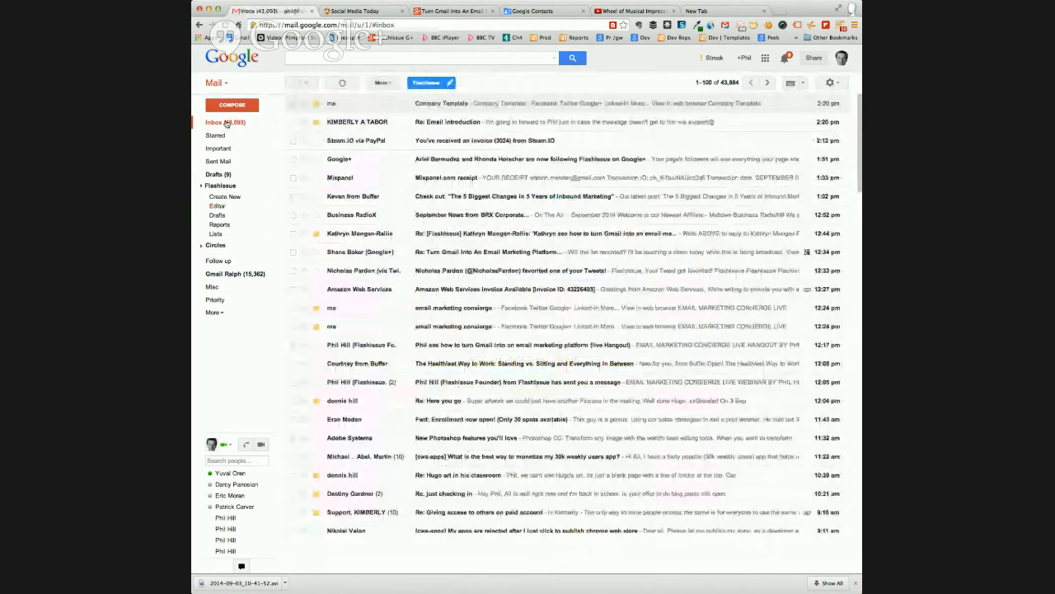
{"action": "left_click", "coordinate": [445, 104]}
{"action": "scroll", "coordinate": [546, 233], "scroll_direction": "down", "scroll_amount": 5}
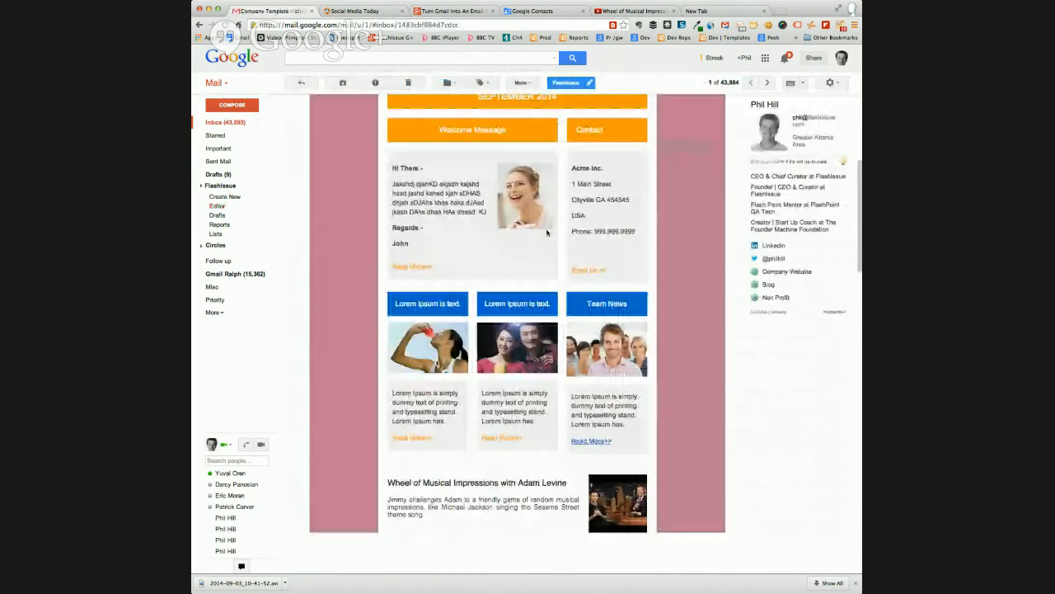
{"action": "scroll", "coordinate": [540, 226], "scroll_direction": "down", "scroll_amount": 15}
{"action": "scroll", "coordinate": [535, 225], "scroll_direction": "up", "scroll_amount": 20}
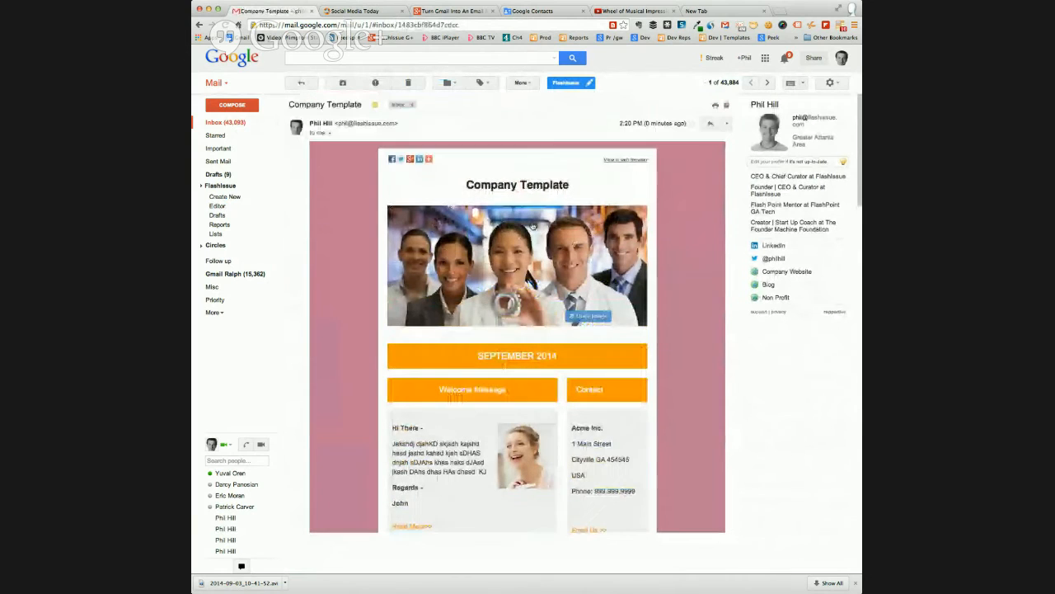
{"action": "scroll", "coordinate": [404, 274], "scroll_direction": "down", "scroll_amount": 2}
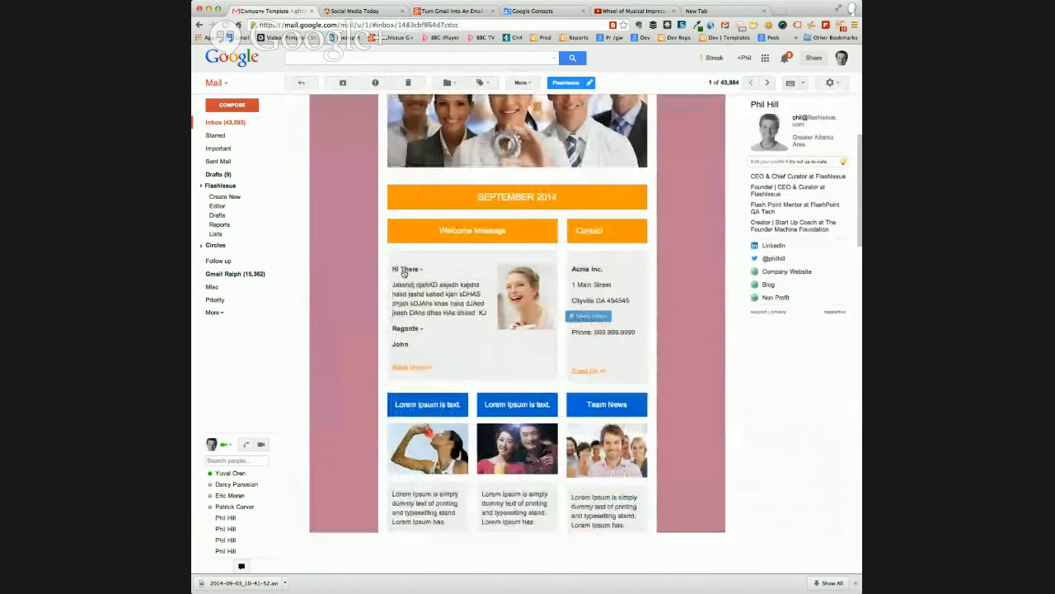
{"action": "scroll", "coordinate": [404, 273], "scroll_direction": "down", "scroll_amount": 1}
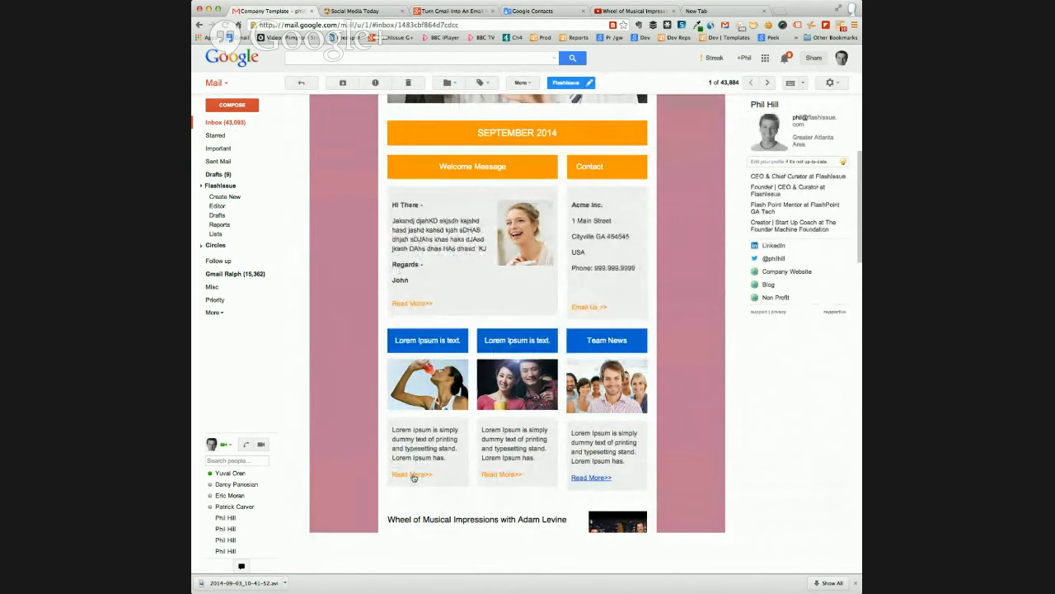
{"action": "left_click", "coordinate": [414, 476]}
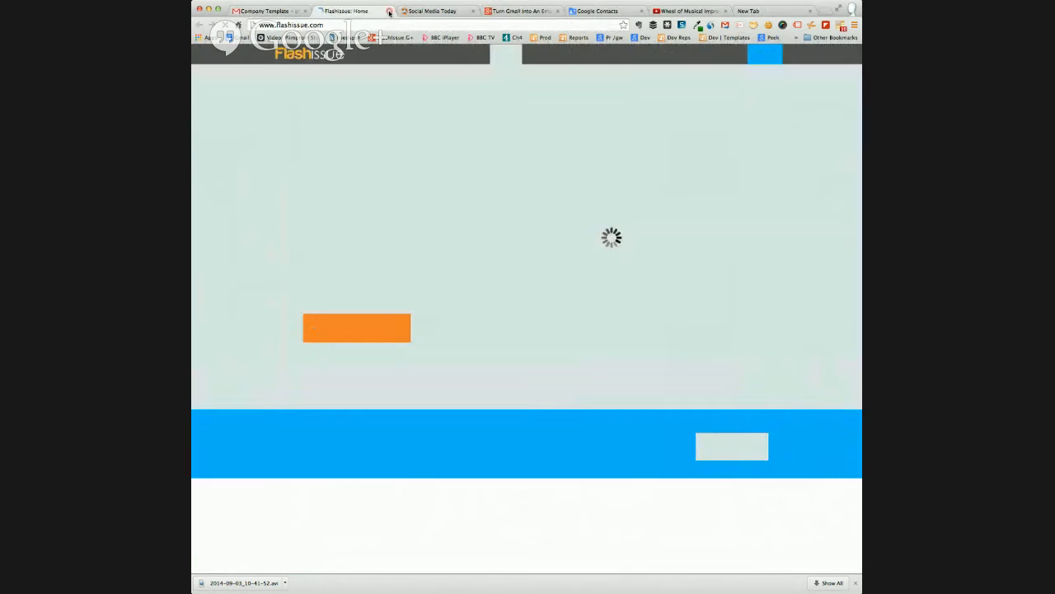
{"action": "left_click", "coordinate": [389, 12]}
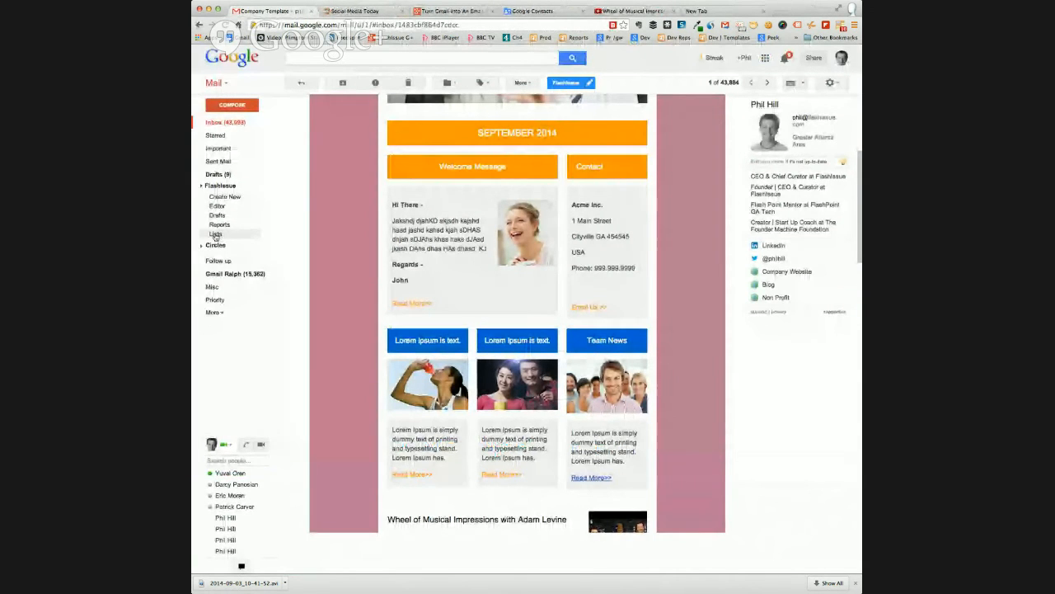
View the opens and clicks in the Flashissue report for the newly sent Company Template email, and return to all reports
{"action": "left_click", "coordinate": [218, 226]}
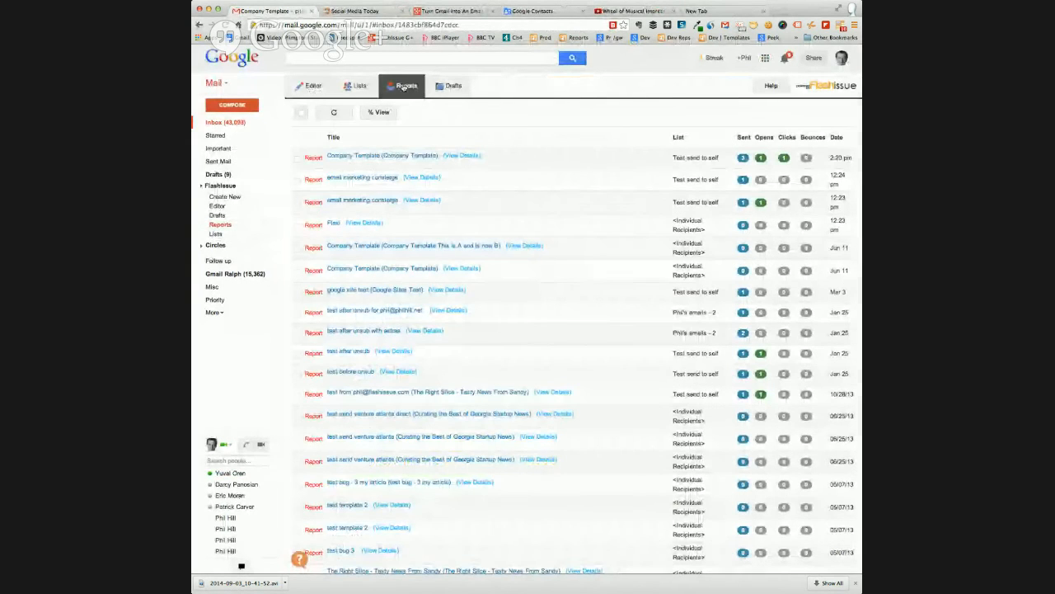
{"action": "mouse_move", "coordinate": [695, 156]}
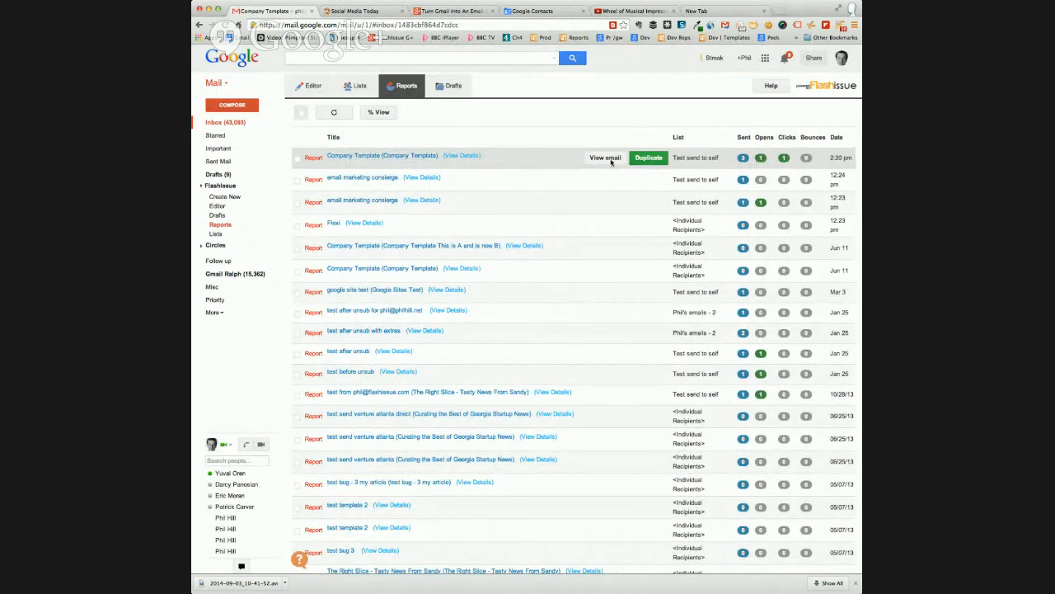
{"action": "left_click", "coordinate": [459, 156]}
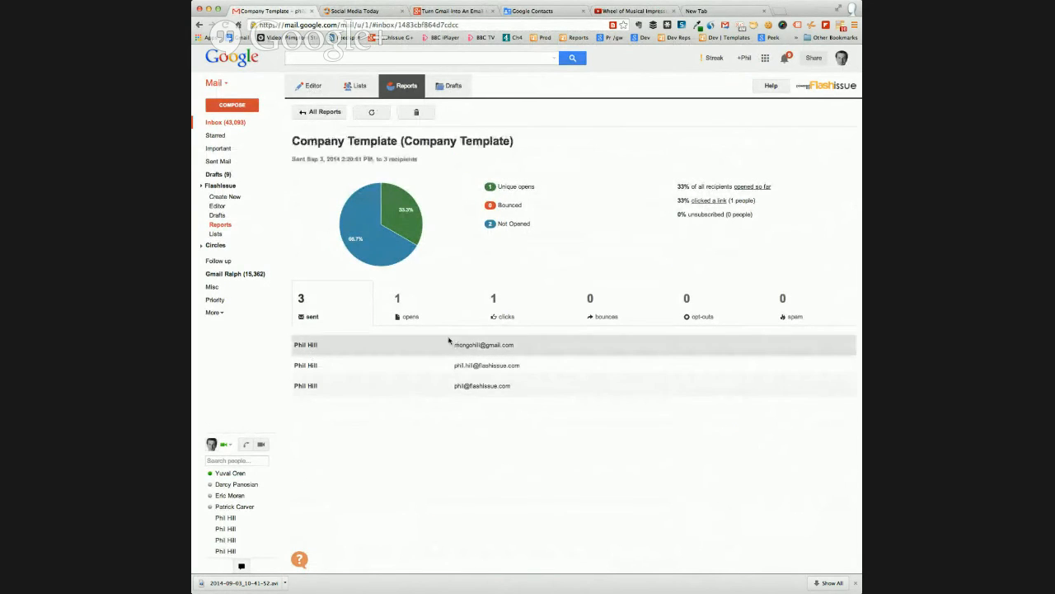
{"action": "left_click", "coordinate": [401, 303]}
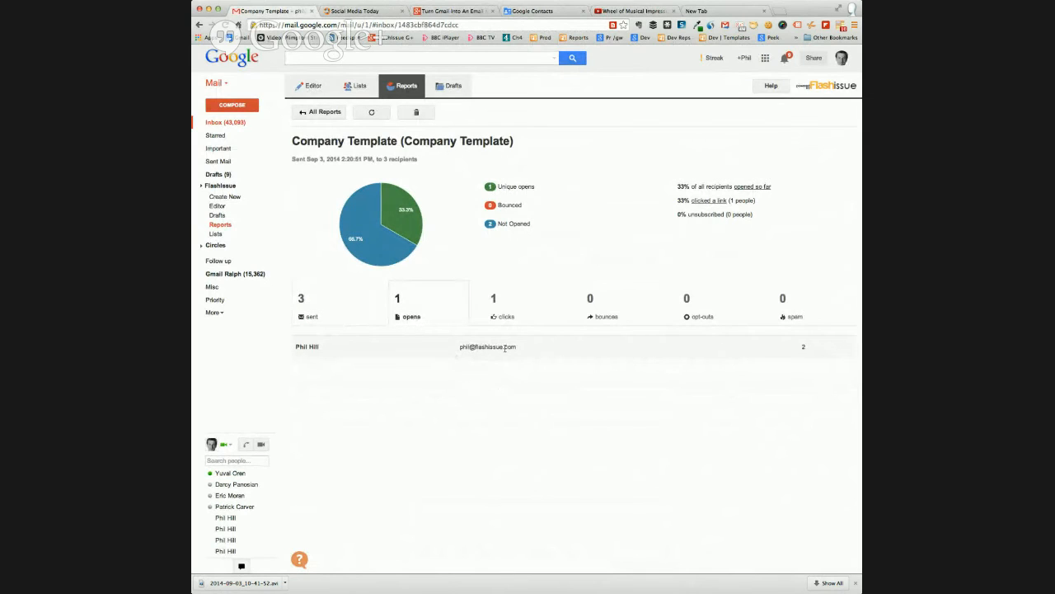
{"action": "left_click", "coordinate": [506, 312]}
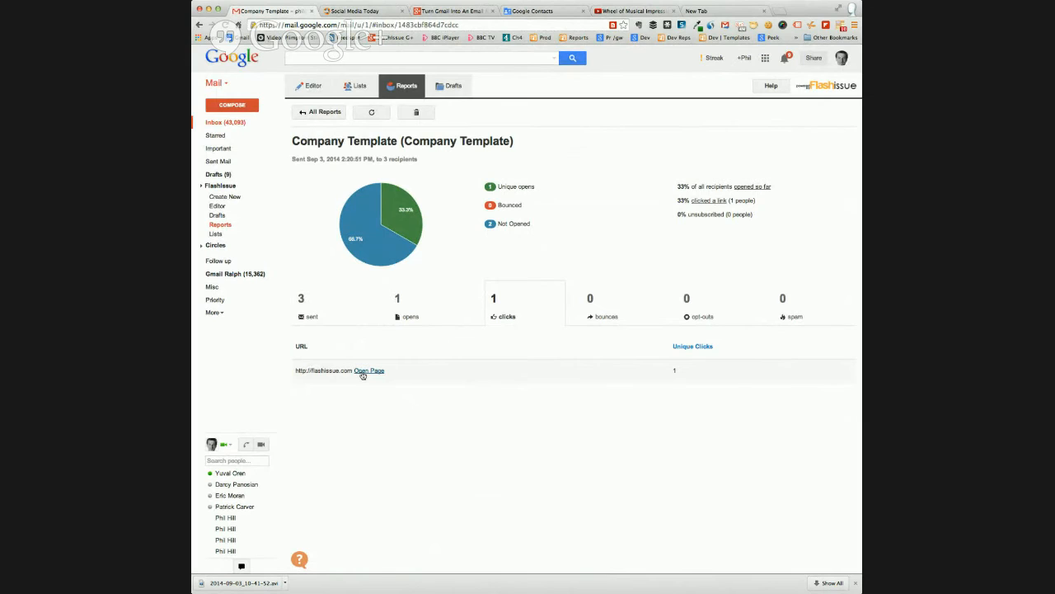
{"action": "left_click", "coordinate": [318, 113]}
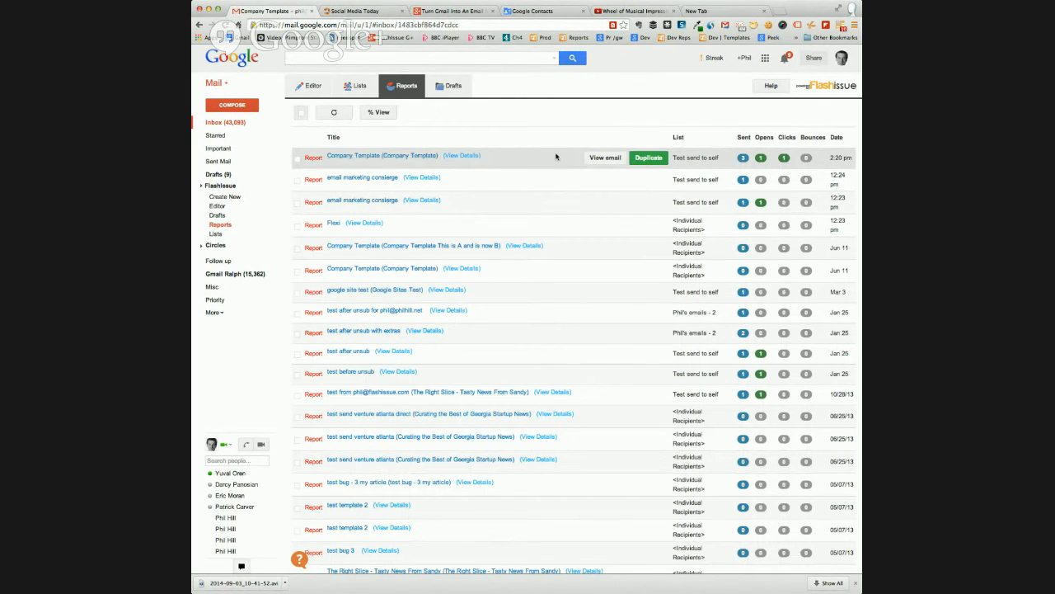
From the reports, view the online version of the latest Company Template email, look through it, and select its web address
{"action": "left_click", "coordinate": [606, 158]}
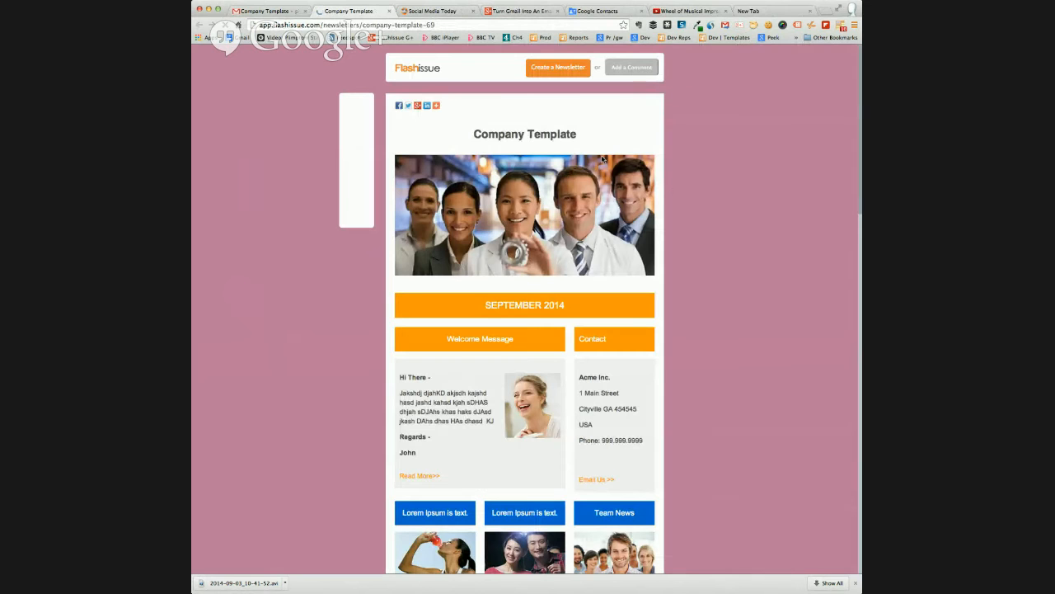
{"action": "scroll", "coordinate": [701, 203], "scroll_direction": "down", "scroll_amount": 2}
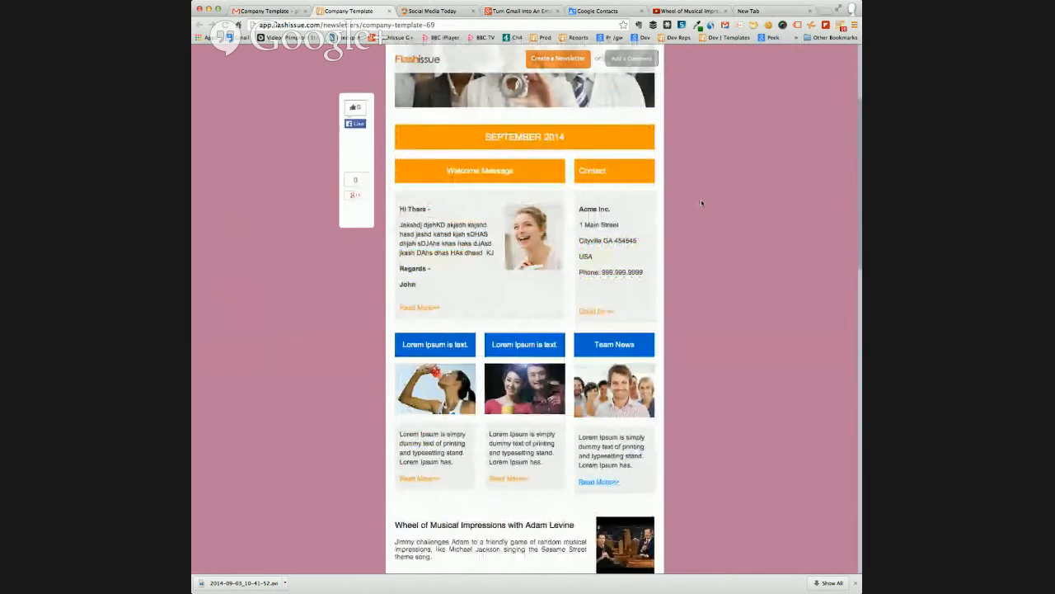
{"action": "scroll", "coordinate": [702, 204], "scroll_direction": "up", "scroll_amount": 1}
{"action": "left_click", "coordinate": [440, 24]}
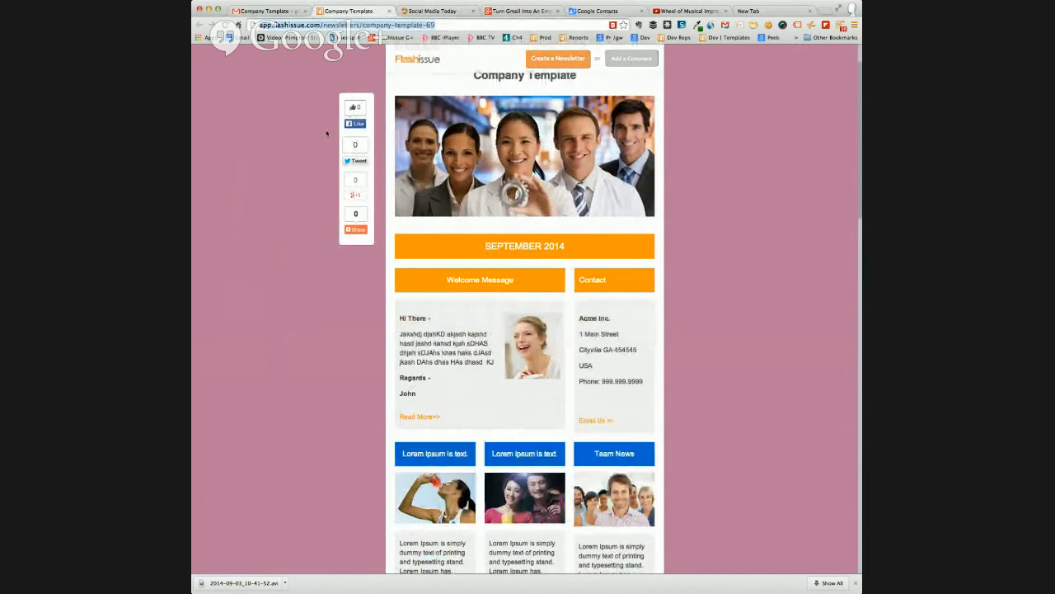
{"action": "scroll", "coordinate": [261, 190], "scroll_direction": "up", "scroll_amount": 3}
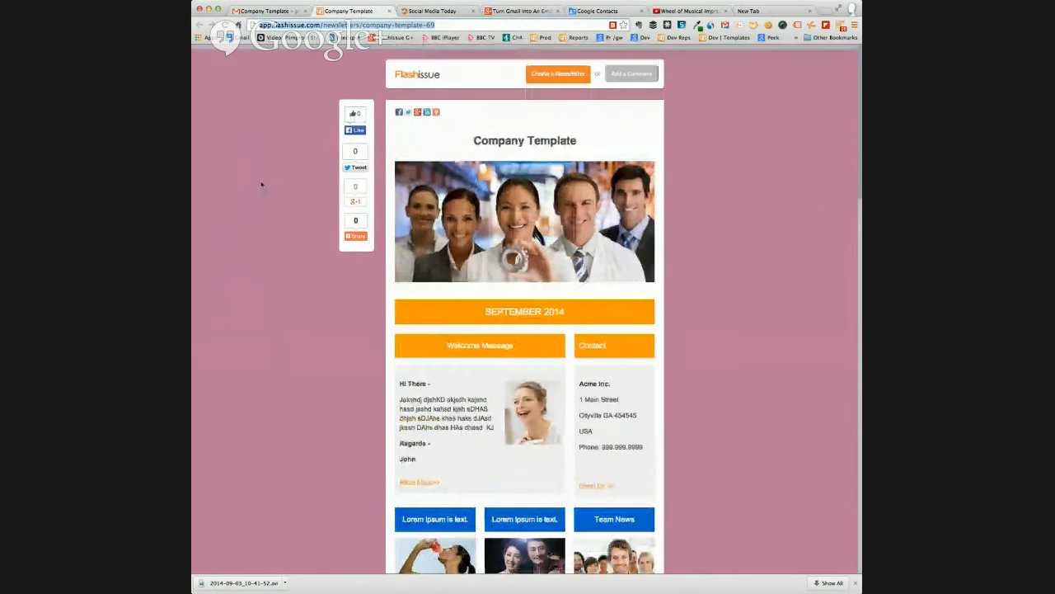
{"action": "scroll", "coordinate": [260, 184], "scroll_direction": "up", "scroll_amount": 2}
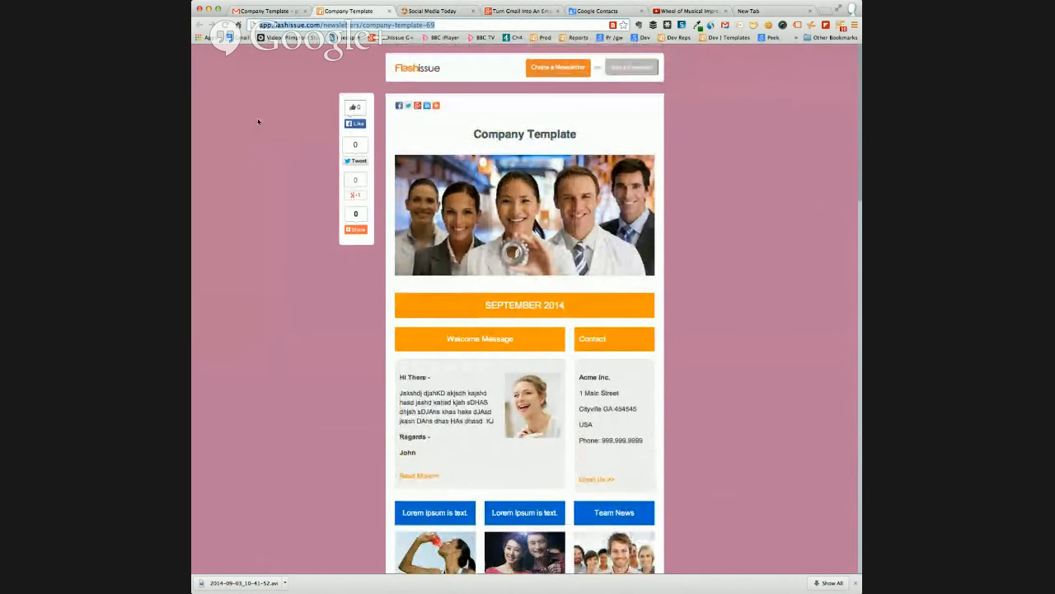
Close the online version of the email, look through the list of sent-email reports, and reload the Gmail page
{"action": "left_click", "coordinate": [387, 12]}
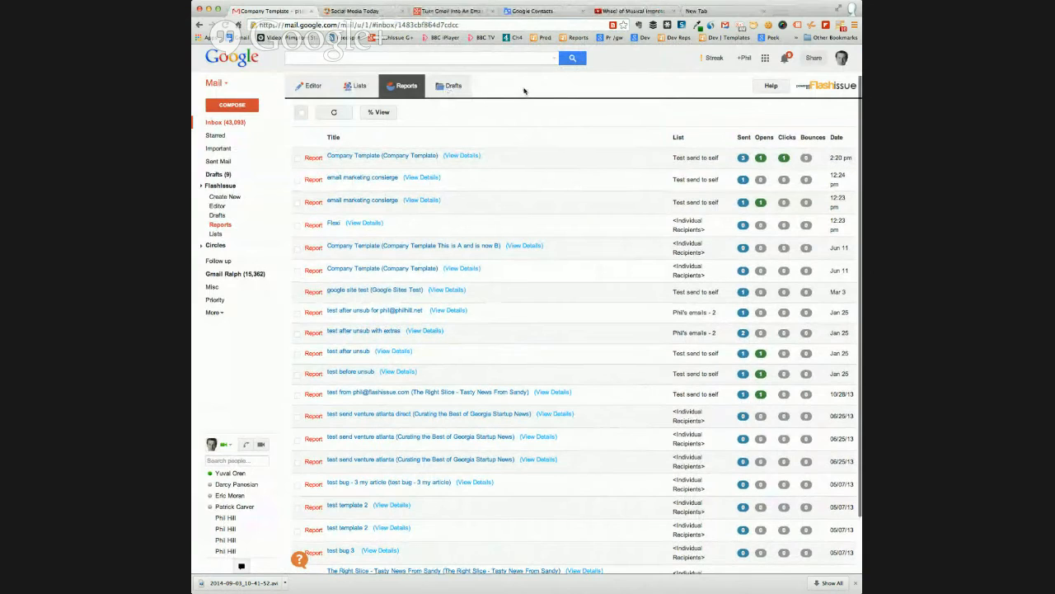
{"action": "scroll", "coordinate": [447, 88], "scroll_direction": "down", "scroll_amount": 2}
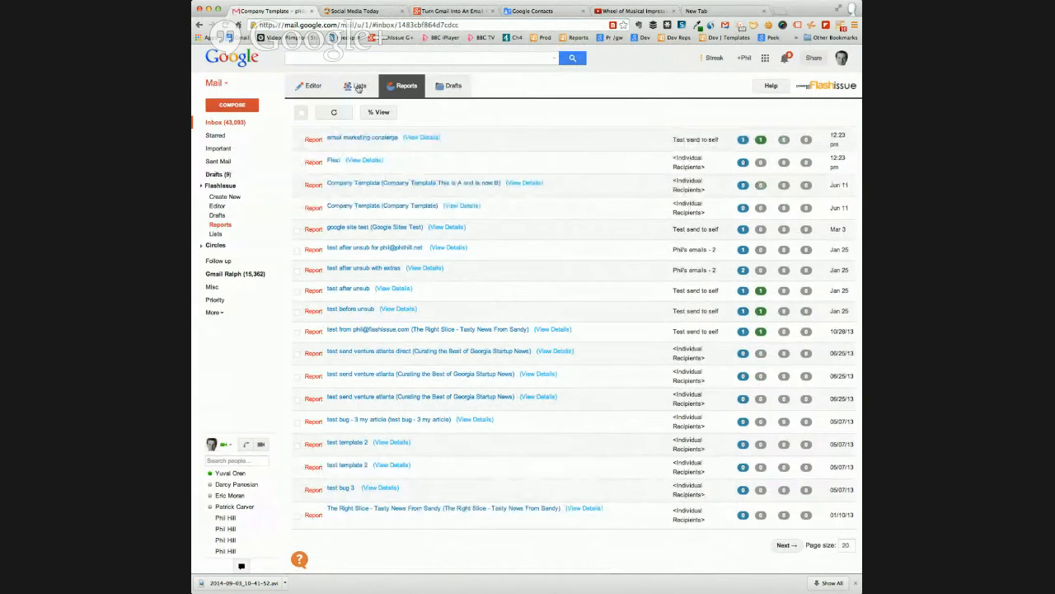
{"action": "left_click", "coordinate": [226, 25]}
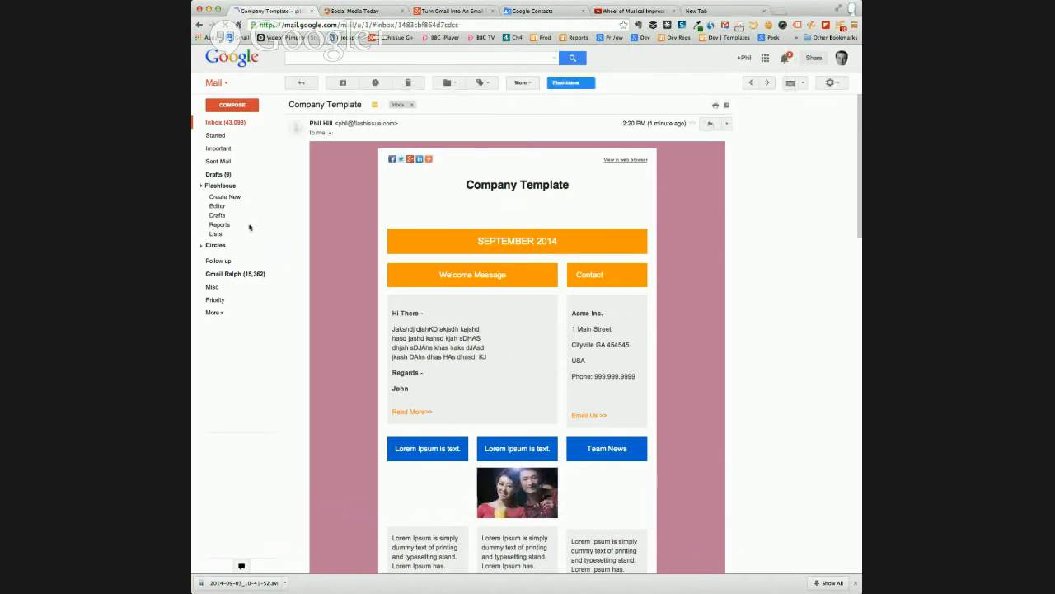
Browse the Flashissue drafts and duplicate the most recent Company Template draft
{"action": "left_click", "coordinate": [256, 218]}
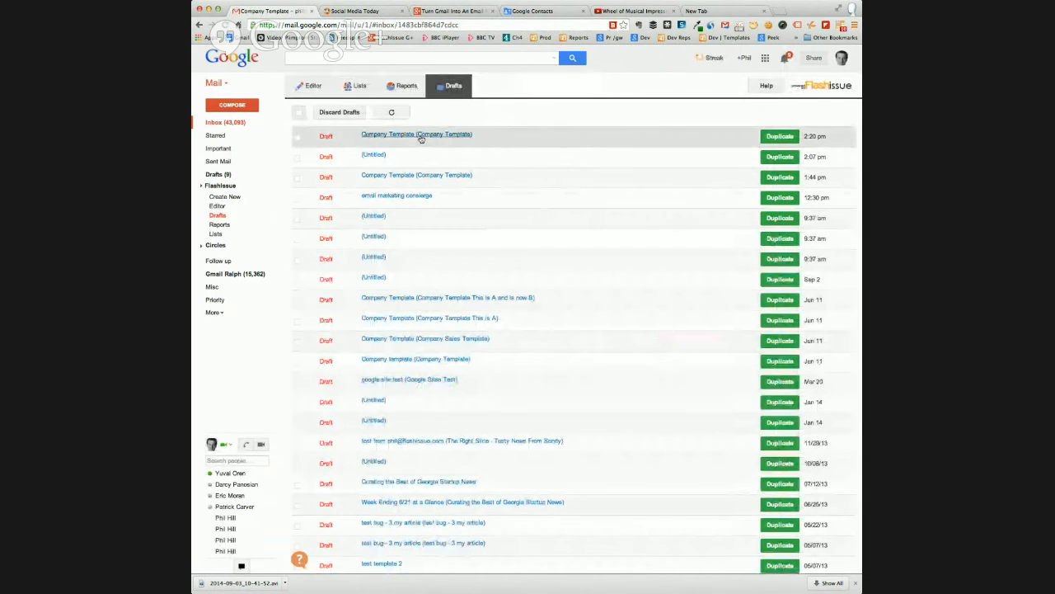
{"action": "scroll", "coordinate": [416, 392], "scroll_direction": "down", "scroll_amount": 5}
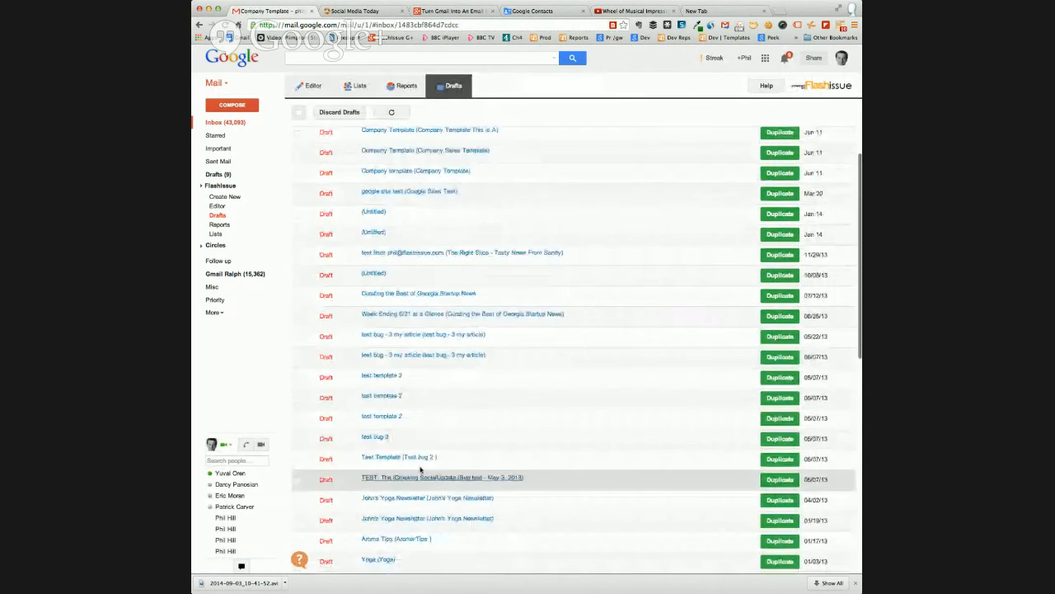
{"action": "scroll", "coordinate": [455, 302], "scroll_direction": "up", "scroll_amount": 5}
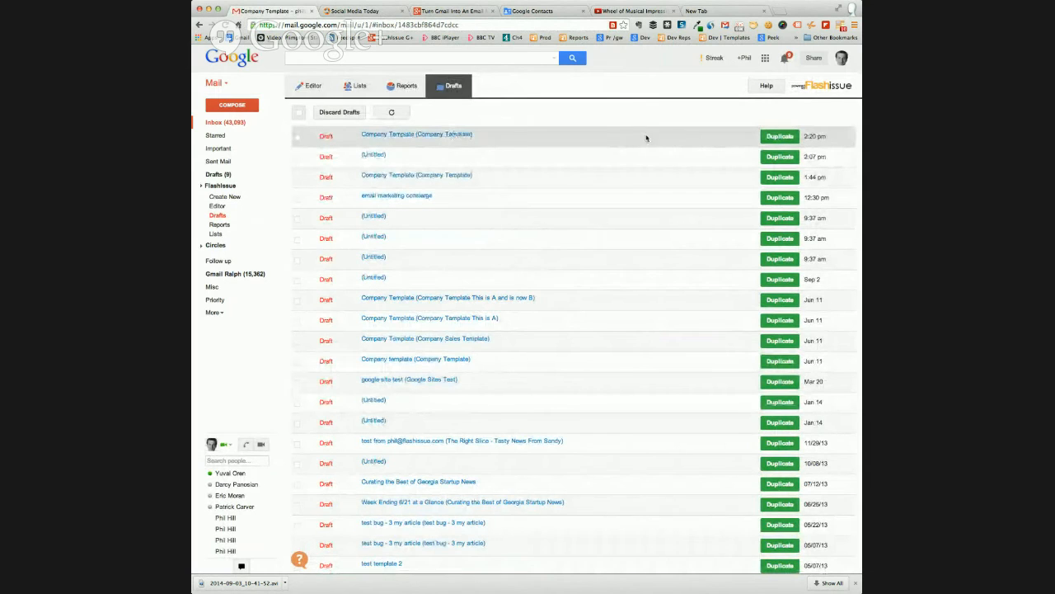
{"action": "left_click", "coordinate": [780, 137]}
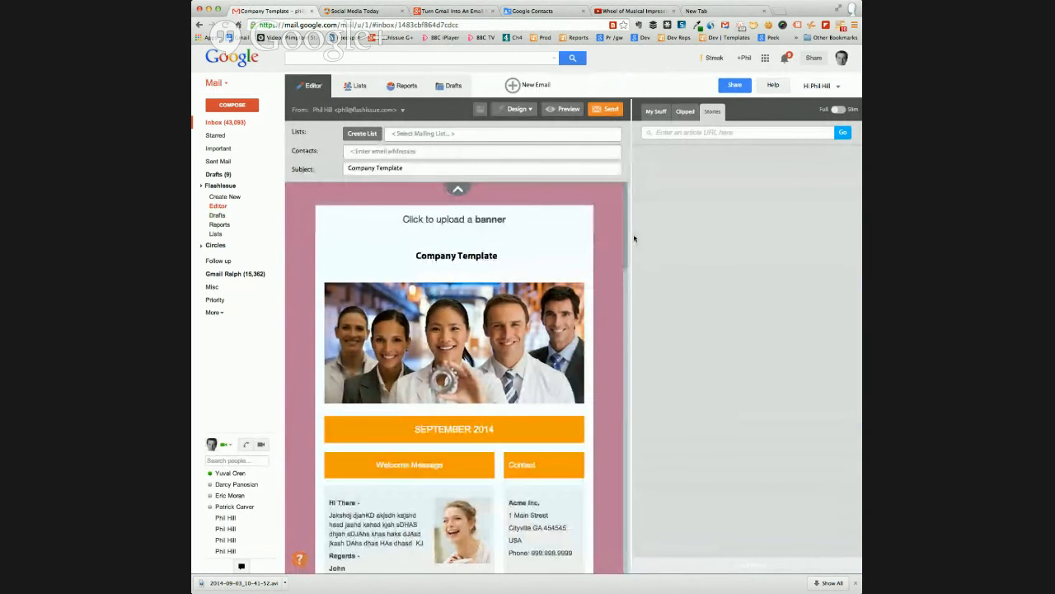
Collapse the recipient and subject fields and review the duplicated Company Template email from its banner to its closing section
{"action": "scroll", "coordinate": [626, 234], "scroll_direction": "down", "scroll_amount": 2}
{"action": "left_click_drag", "start_coordinate": [626, 234], "coordinate": [626, 263]}
{"action": "left_click", "coordinate": [458, 190]}
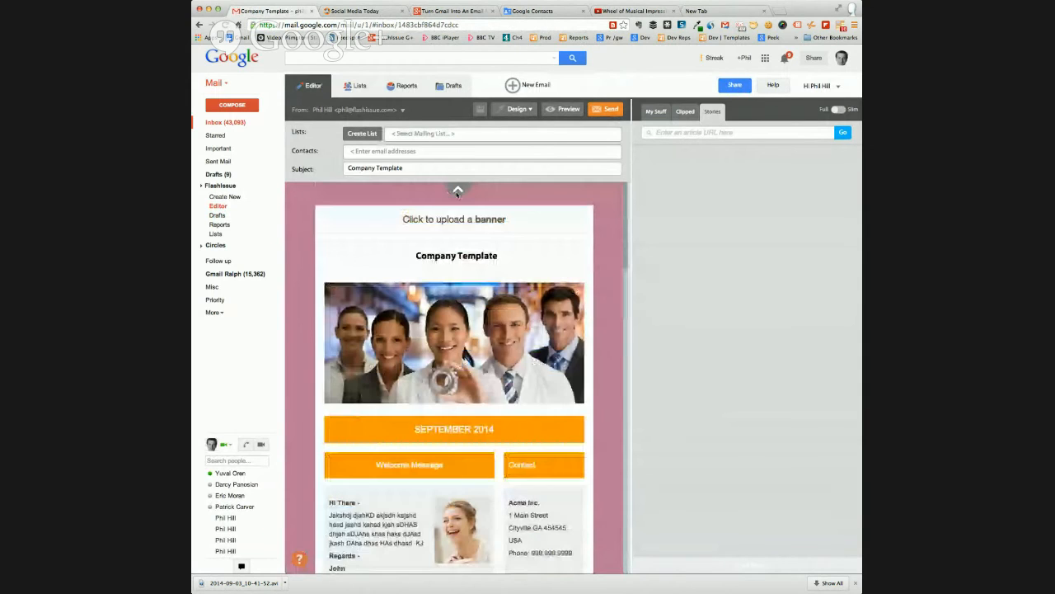
{"action": "left_click", "coordinate": [458, 191]}
{"action": "scroll", "coordinate": [625, 213], "scroll_direction": "down", "scroll_amount": 2}
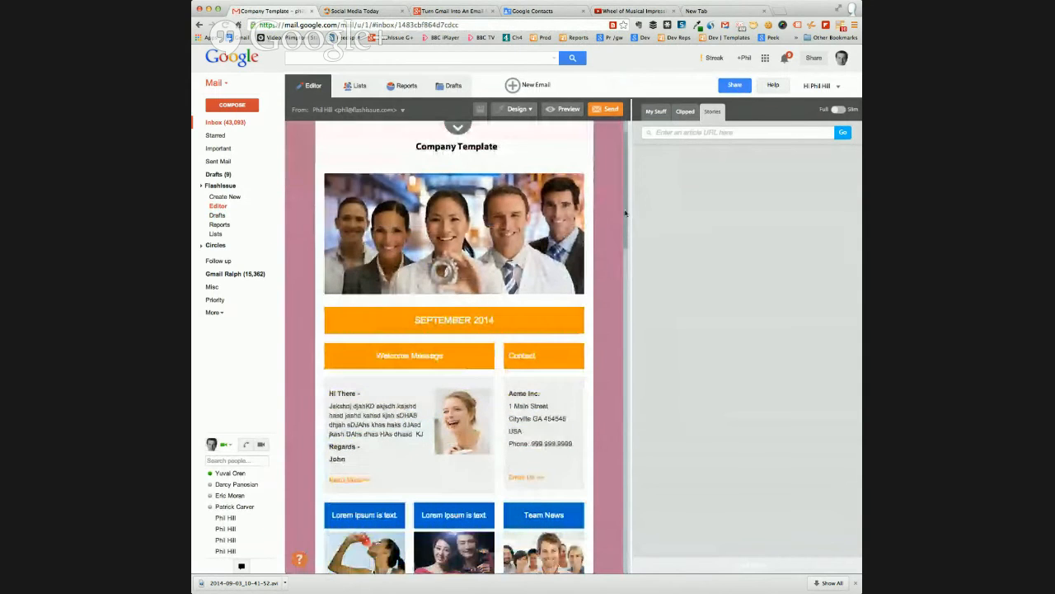
{"action": "scroll", "coordinate": [625, 213], "scroll_direction": "up", "scroll_amount": 2}
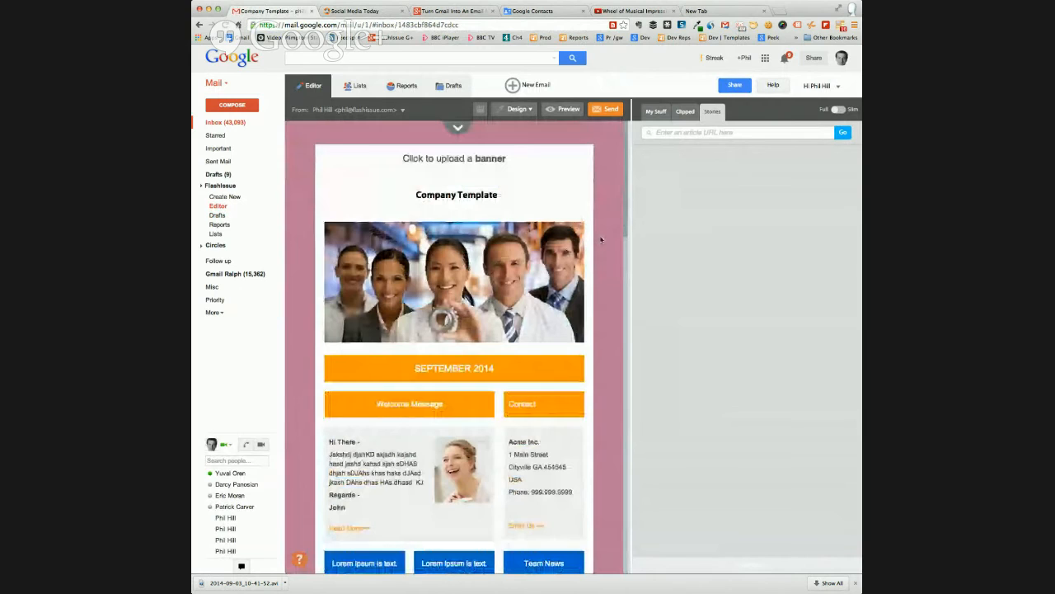
{"action": "scroll", "coordinate": [503, 448], "scroll_direction": "down", "scroll_amount": 7}
{"action": "scroll", "coordinate": [503, 448], "scroll_direction": "down", "scroll_amount": 20}
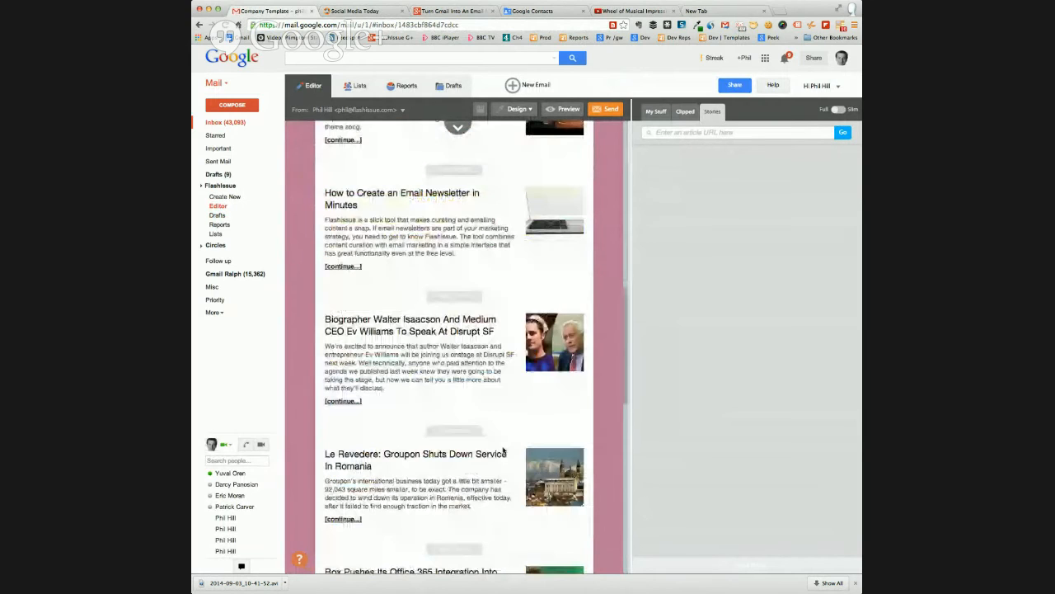
{"action": "scroll", "coordinate": [503, 447], "scroll_direction": "down", "scroll_amount": 10}
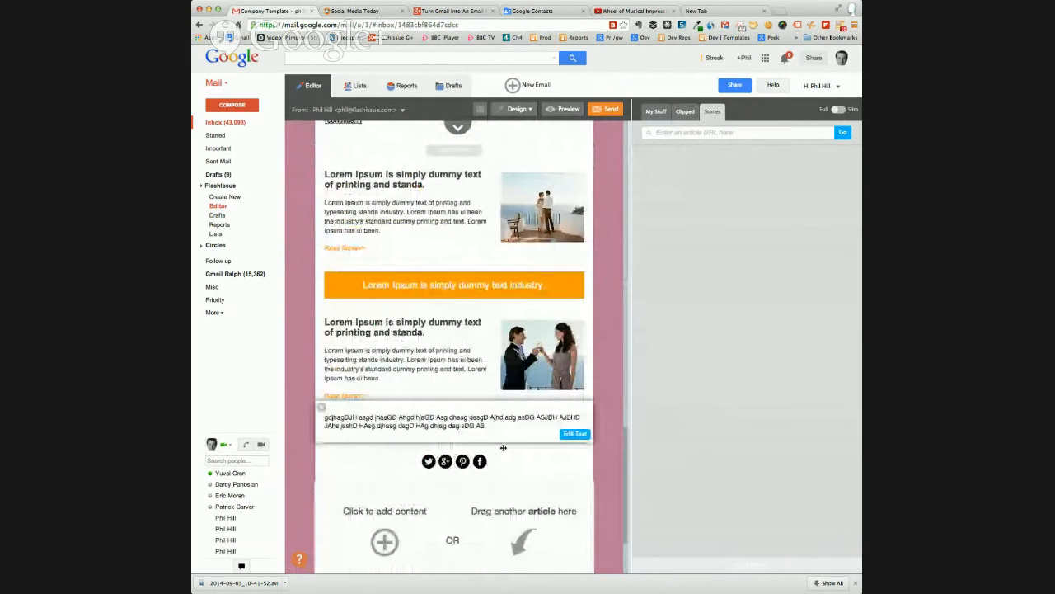
{"action": "scroll", "coordinate": [503, 447], "scroll_direction": "down", "scroll_amount": 3}
Save the current email design as a new template named Hangout
{"action": "left_click", "coordinate": [517, 109]}
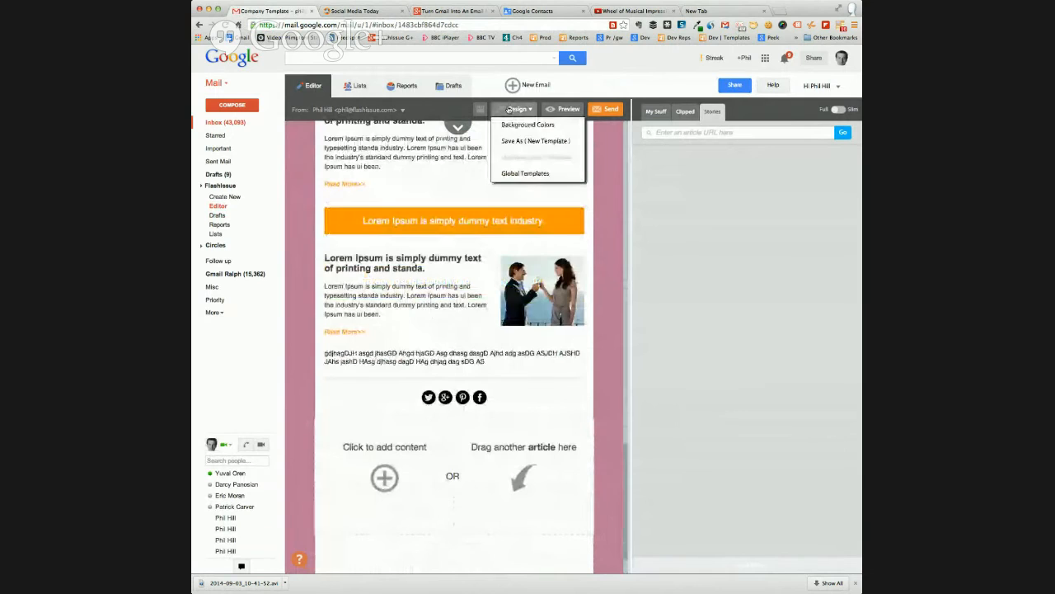
{"action": "left_click", "coordinate": [544, 141]}
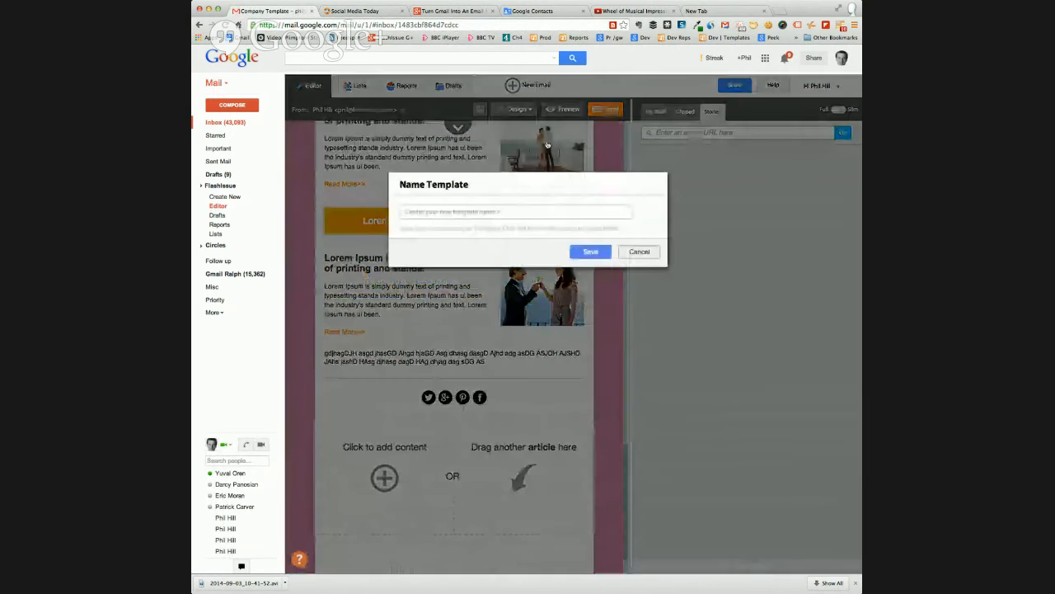
{"action": "left_click", "coordinate": [440, 211]}
{"action": "type", "text": "Hangout"}
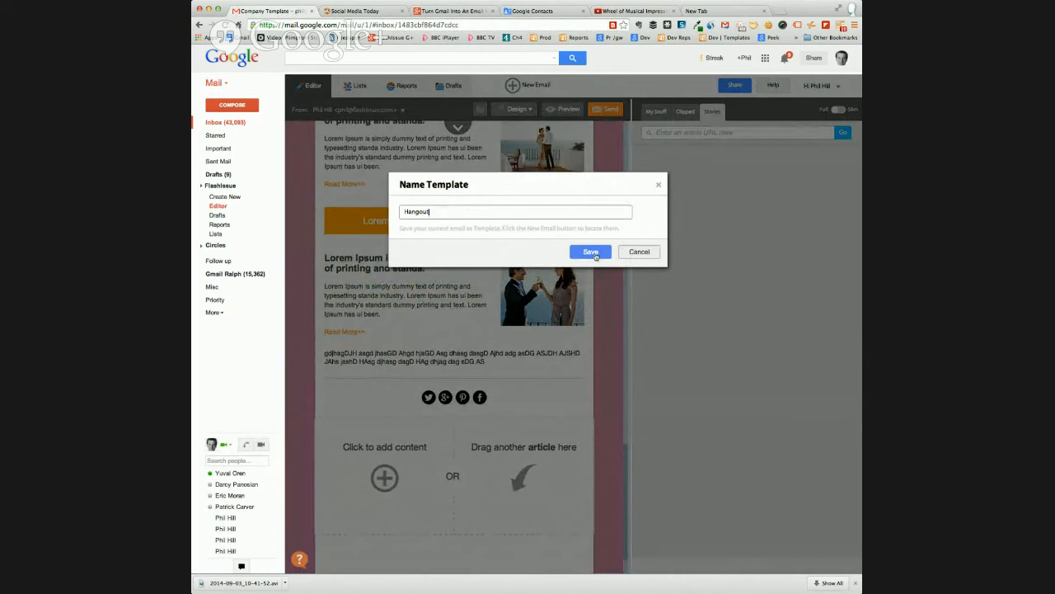
{"action": "left_click", "coordinate": [592, 252]}
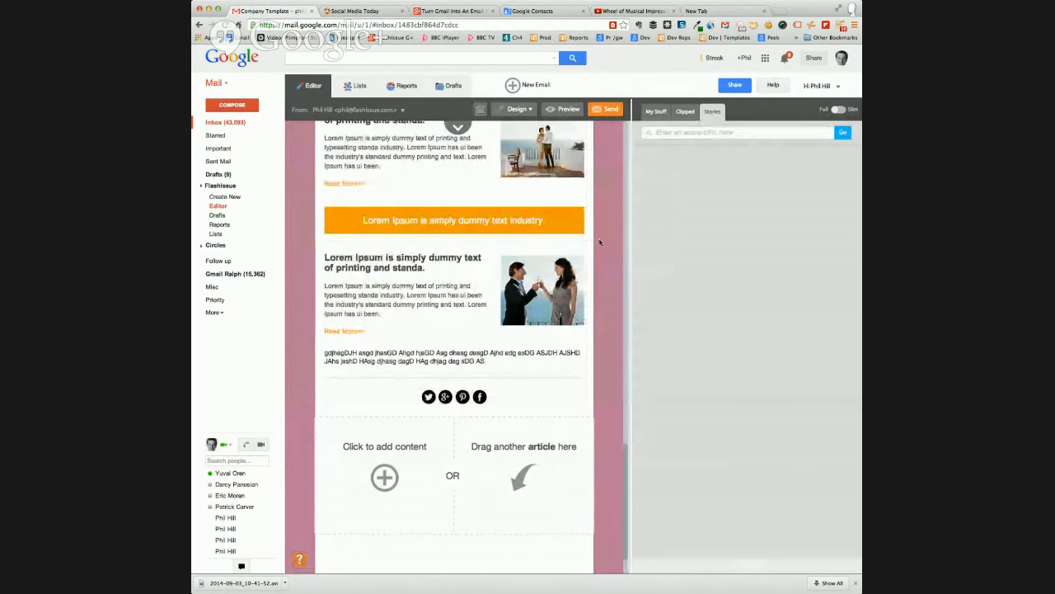
Start a new email, show only the personal templates, and select the Hangout template
{"action": "scroll", "coordinate": [600, 242], "scroll_direction": "up", "scroll_amount": 3}
{"action": "left_click", "coordinate": [517, 87]}
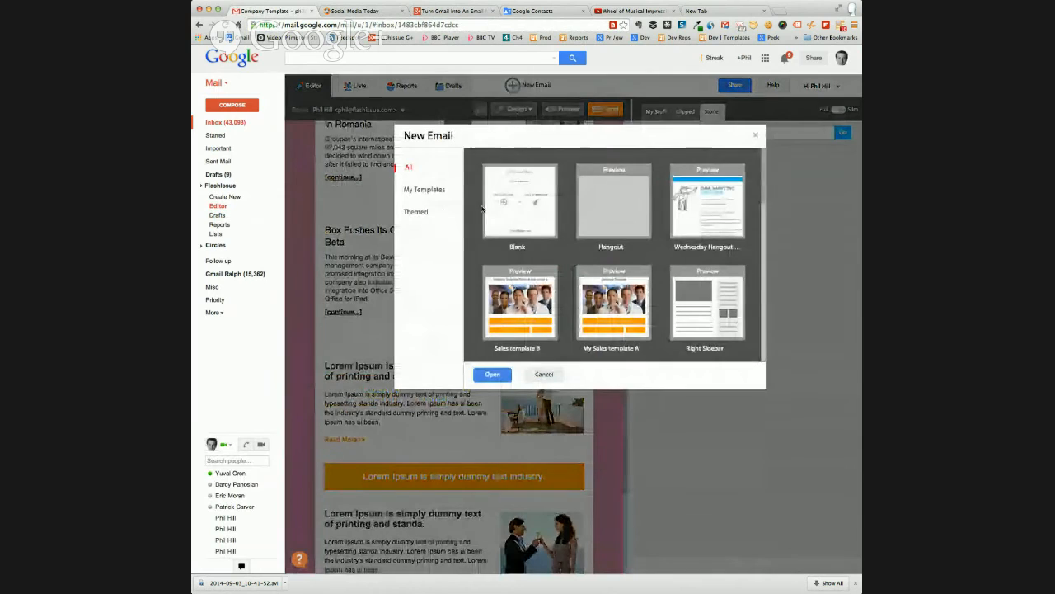
{"action": "left_click", "coordinate": [422, 190]}
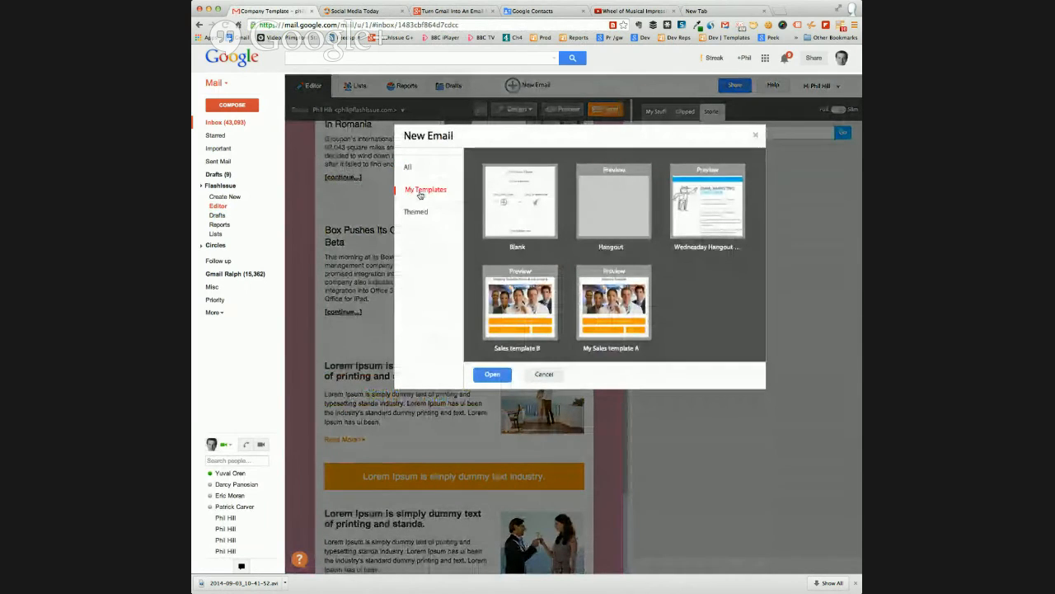
{"action": "mouse_move", "coordinate": [601, 224]}
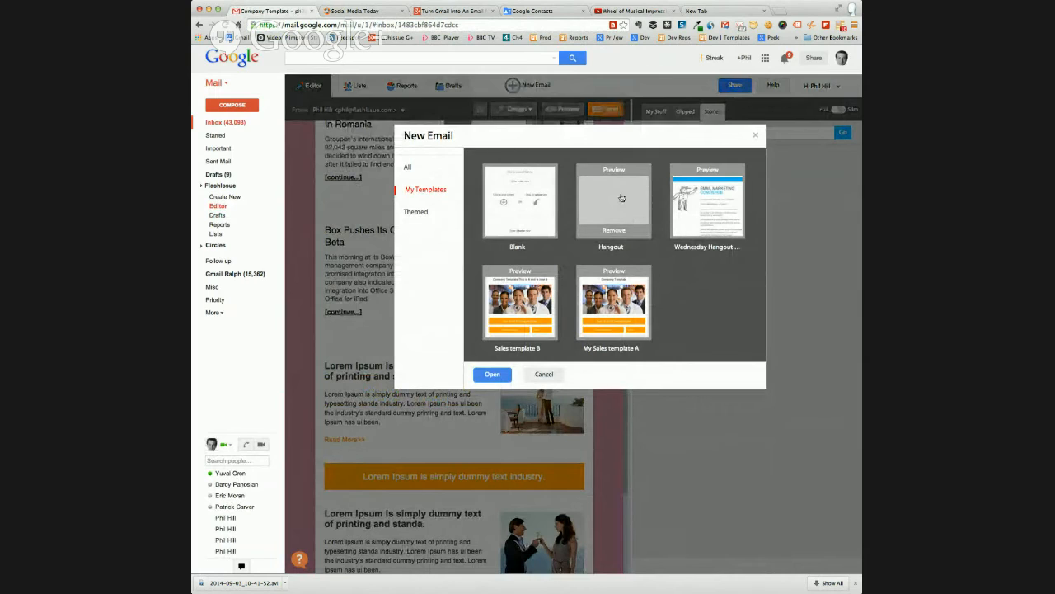
{"action": "left_click", "coordinate": [619, 198]}
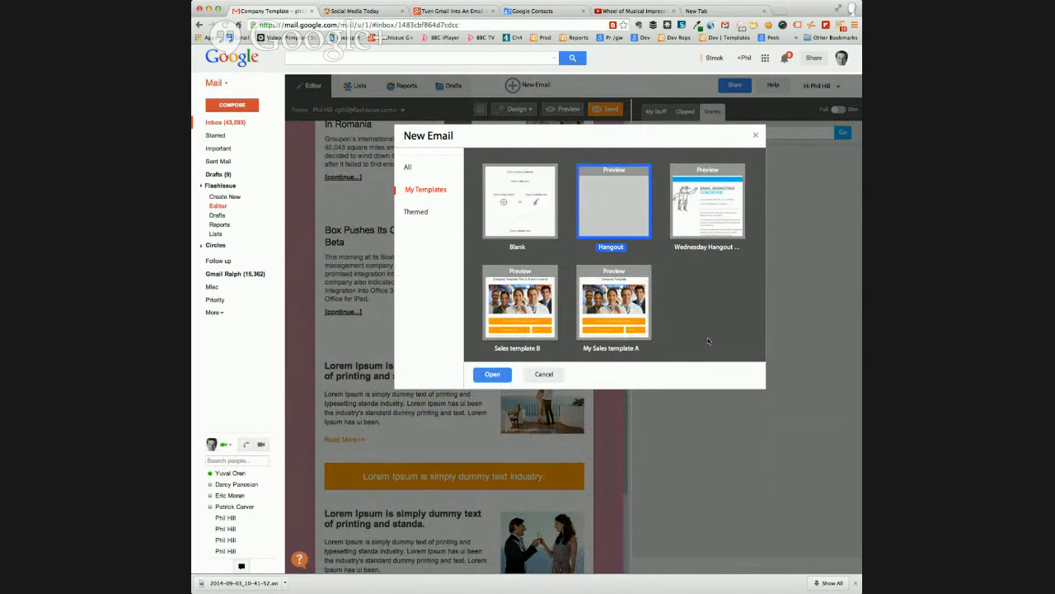
Preview the Wednesday Hangout template in full, close the preview, and cancel creating the new email
{"action": "left_click", "coordinate": [707, 212]}
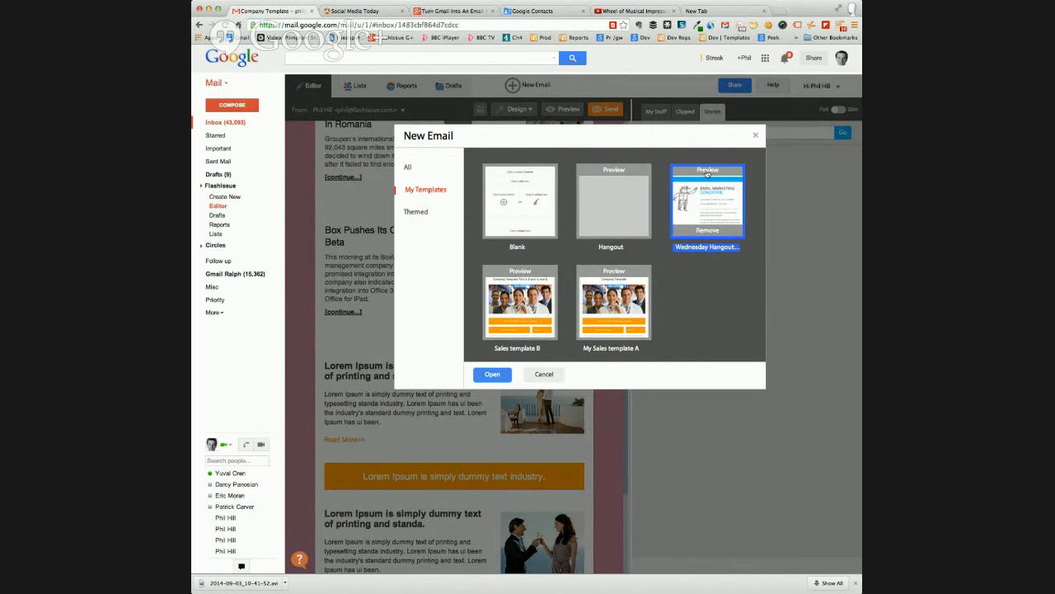
{"action": "left_click", "coordinate": [708, 172]}
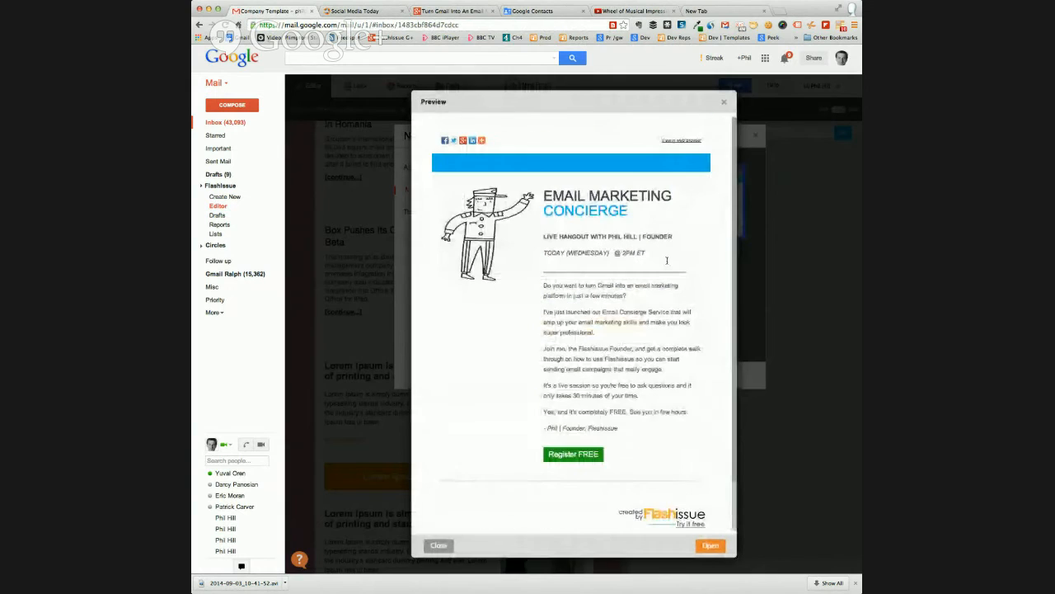
{"action": "scroll", "coordinate": [577, 259], "scroll_direction": "down", "scroll_amount": 2}
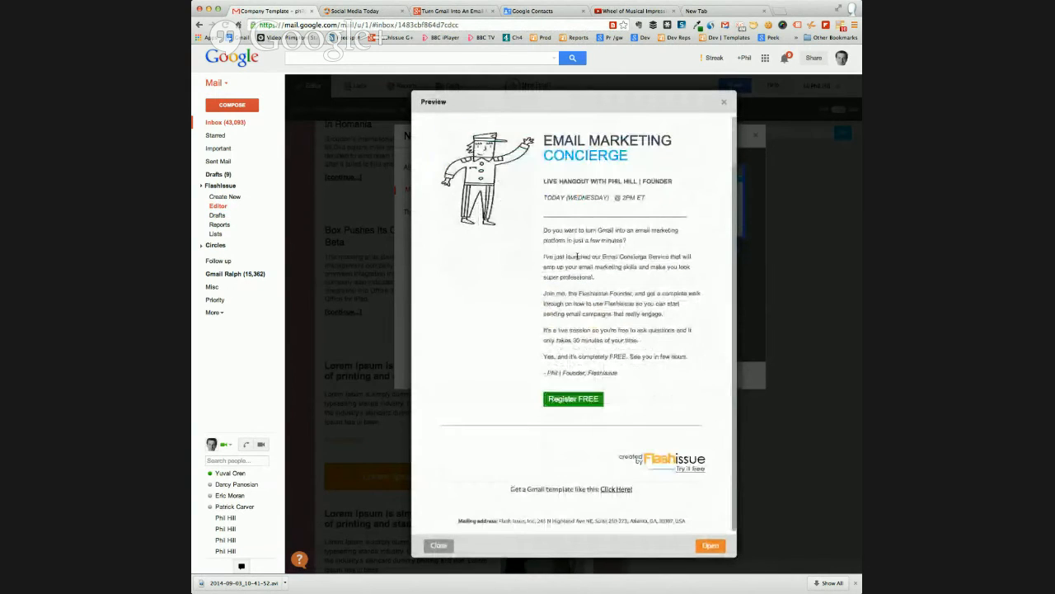
{"action": "scroll", "coordinate": [644, 190], "scroll_direction": "up", "scroll_amount": 2}
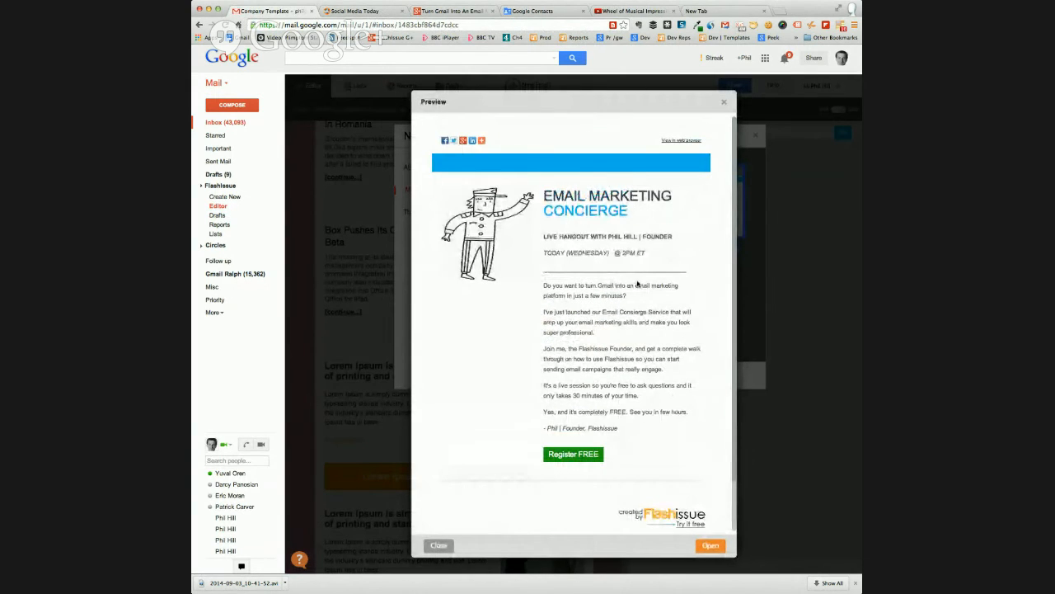
{"action": "left_click", "coordinate": [723, 102]}
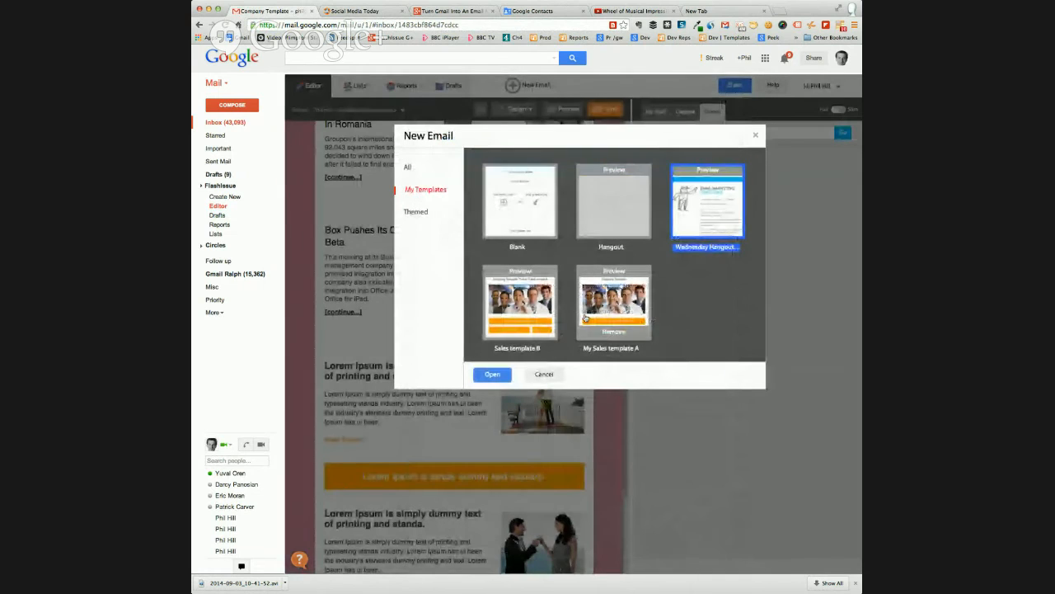
{"action": "left_click", "coordinate": [544, 374]}
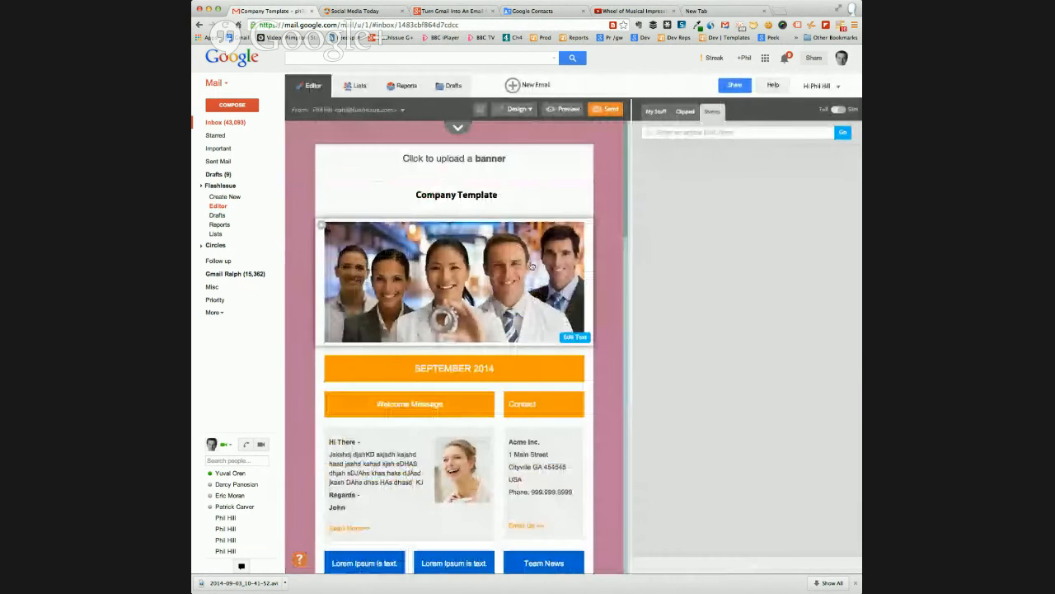
Look over the Company Template email in the editor and expand its mailing list, contacts and subject fields again
{"action": "scroll", "coordinate": [605, 220], "scroll_direction": "down", "scroll_amount": 2}
{"action": "scroll", "coordinate": [605, 221], "scroll_direction": "up", "scroll_amount": 2}
{"action": "scroll", "coordinate": [606, 220], "scroll_direction": "down", "scroll_amount": 15}
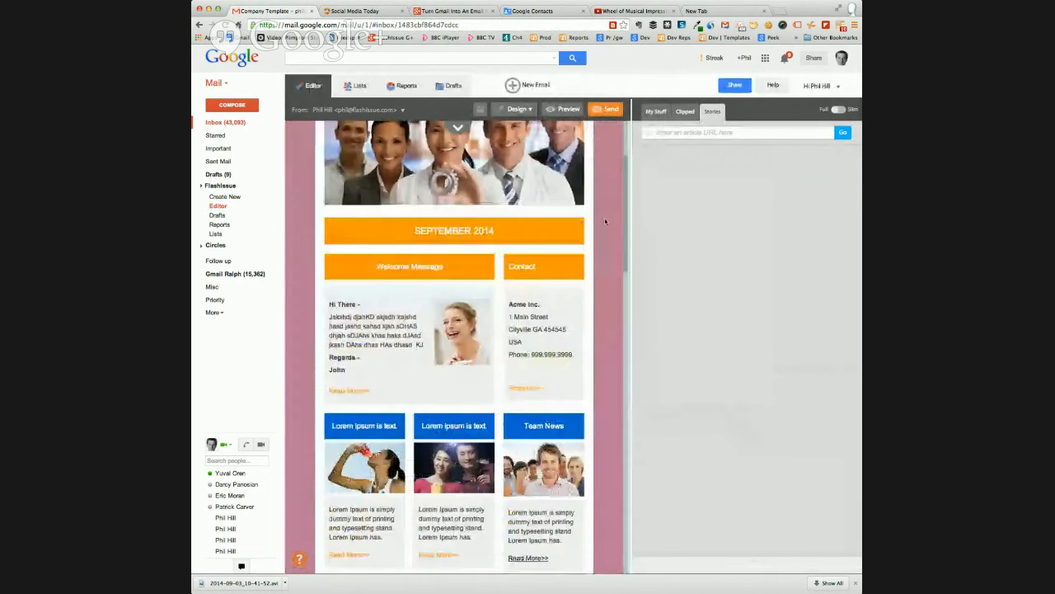
{"action": "scroll", "coordinate": [605, 220], "scroll_direction": "up", "scroll_amount": 15}
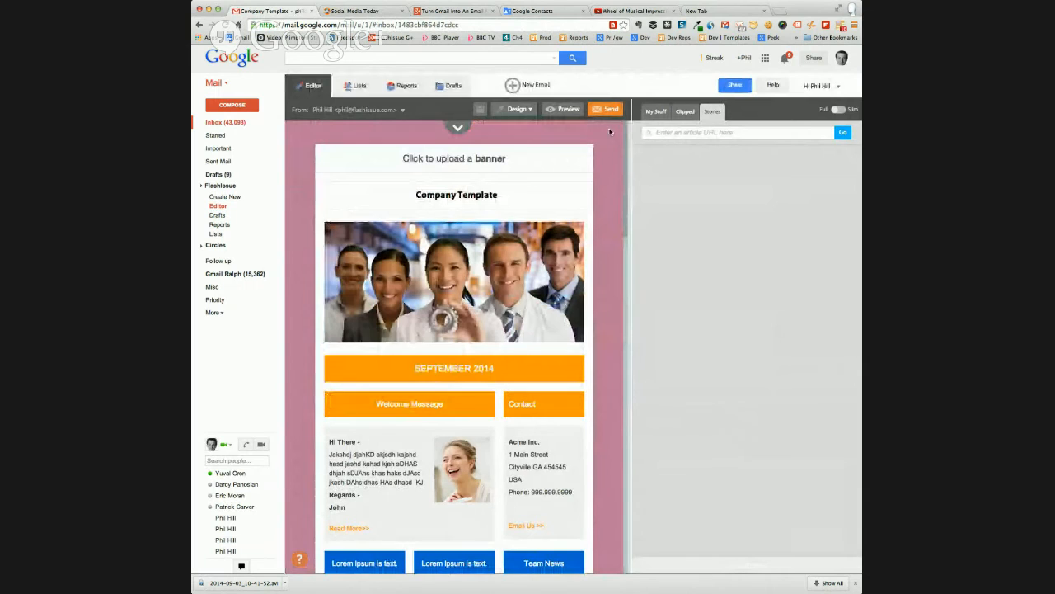
{"action": "left_click", "coordinate": [458, 127]}
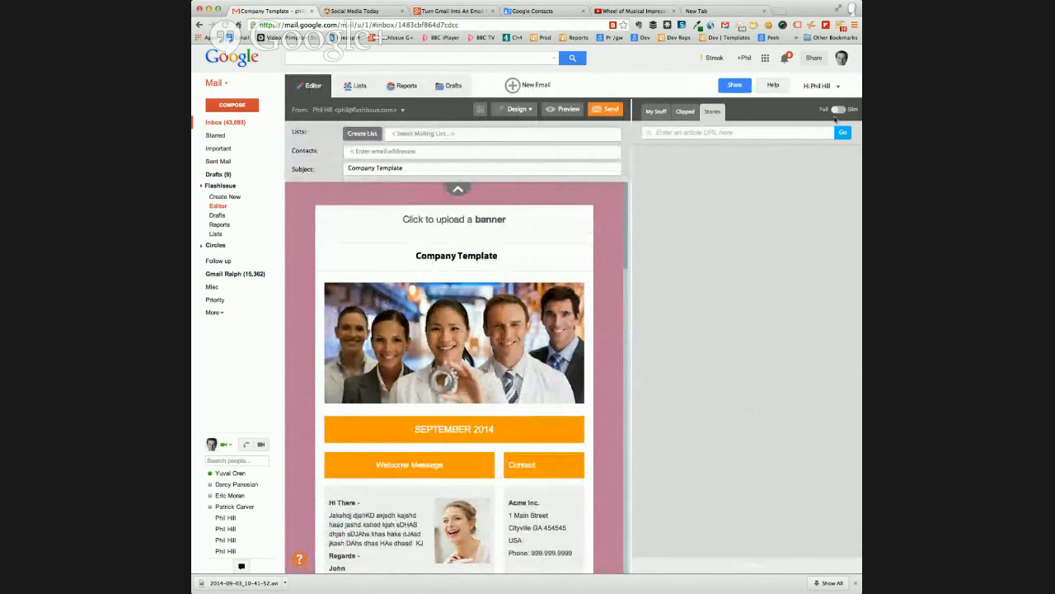
Open the Flashissue account settings, review the monthly and pay-as-you-go plans, and highlight the 500 contacts plan's list size
{"action": "left_click", "coordinate": [822, 87]}
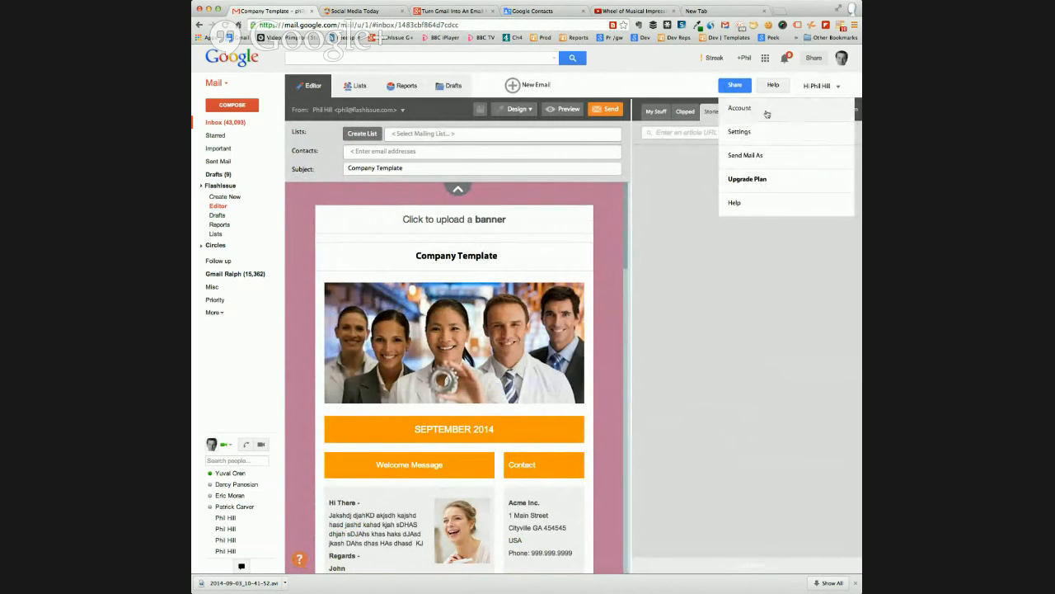
{"action": "left_click", "coordinate": [822, 88]}
{"action": "left_click", "coordinate": [822, 88]}
{"action": "left_click", "coordinate": [748, 110]}
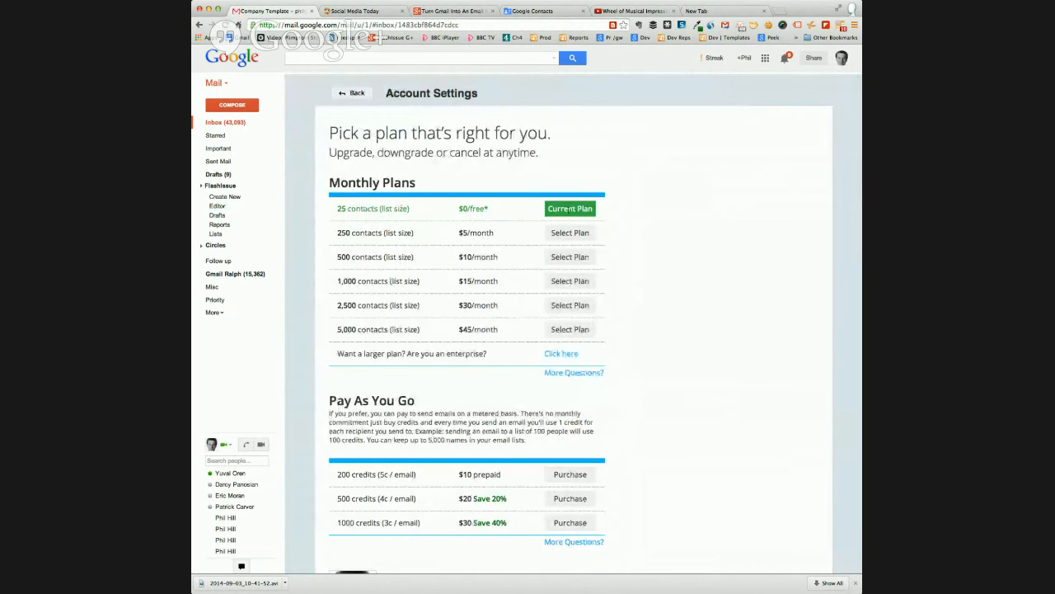
{"action": "scroll", "coordinate": [605, 334], "scroll_direction": "down", "scroll_amount": 1}
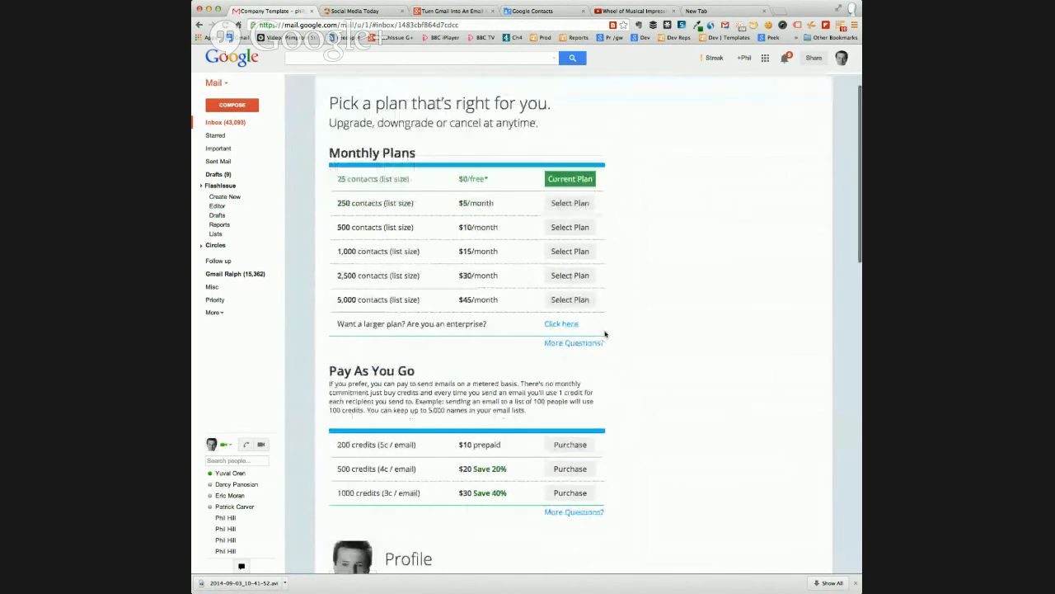
{"action": "scroll", "coordinate": [605, 334], "scroll_direction": "down", "scroll_amount": 1}
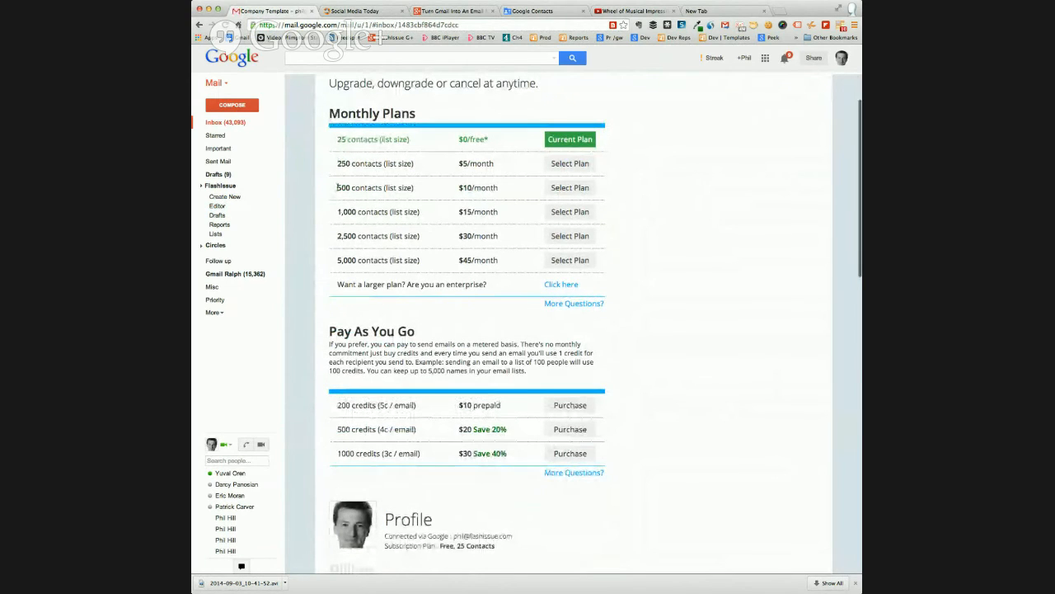
{"action": "left_click_drag", "start_coordinate": [336, 187], "coordinate": [420, 187]}
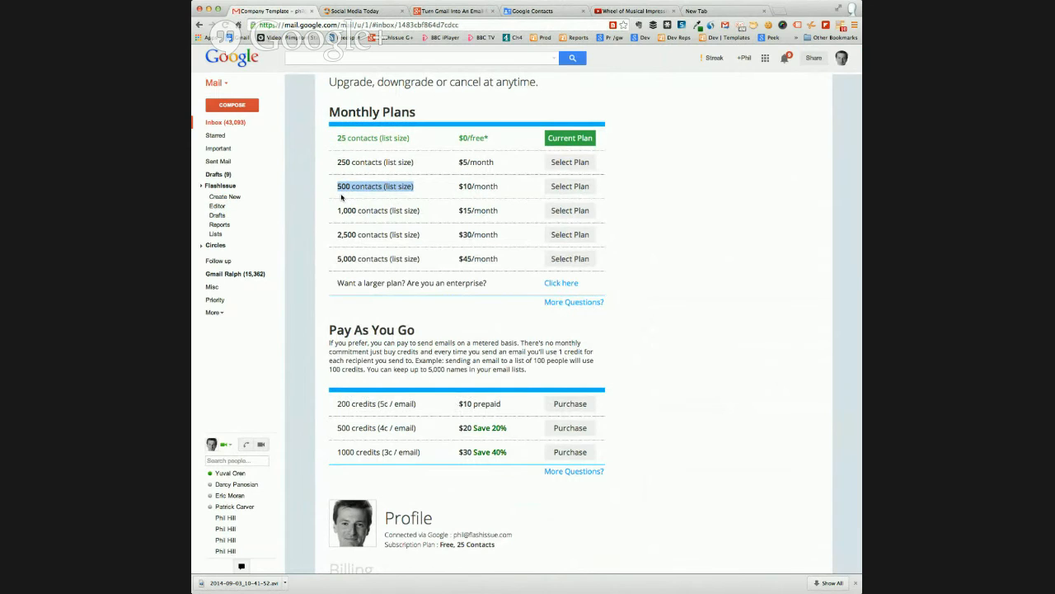
{"action": "scroll", "coordinate": [363, 192], "scroll_direction": "down", "scroll_amount": 1}
{"action": "scroll", "coordinate": [635, 177], "scroll_direction": "down", "scroll_amount": 1}
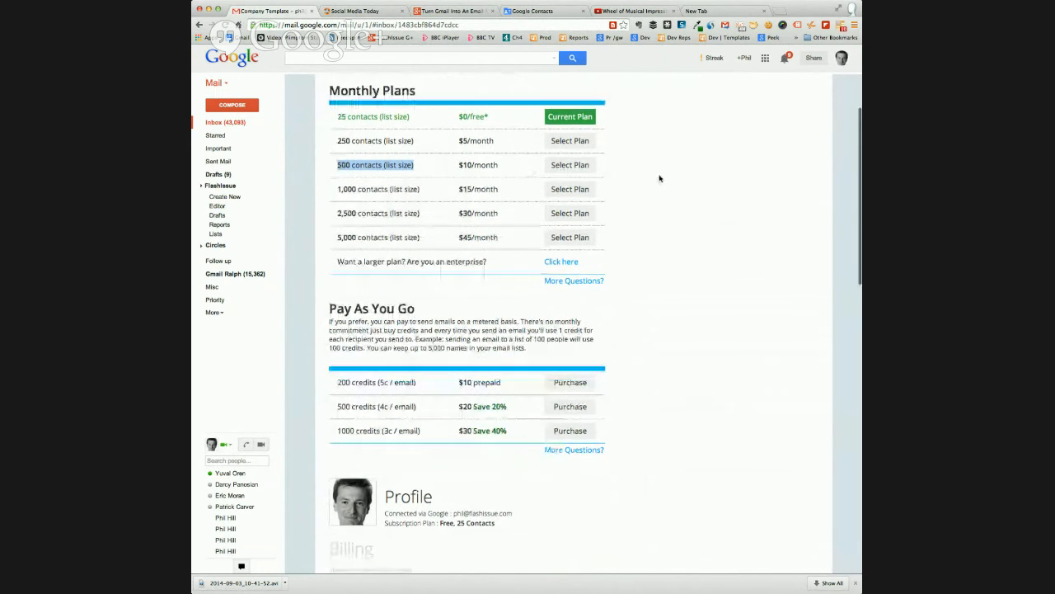
Review the pay-as-you-go pricing and highlight the 200 credits plan, including its credit count and per-email rate
{"action": "scroll", "coordinate": [659, 179], "scroll_direction": "down", "scroll_amount": 3}
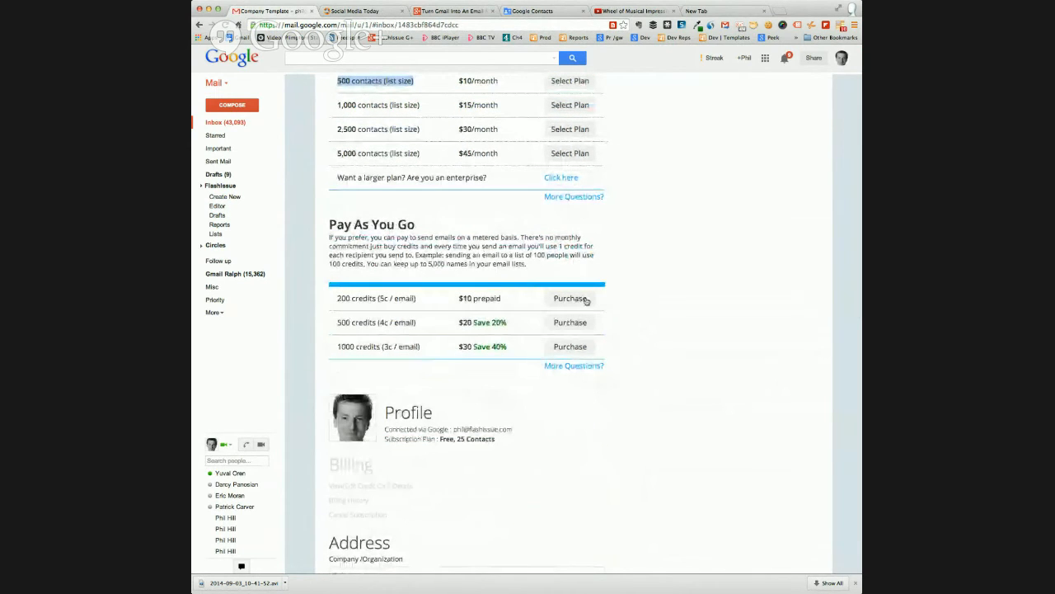
{"action": "left_click_drag", "start_coordinate": [337, 302], "coordinate": [420, 302]}
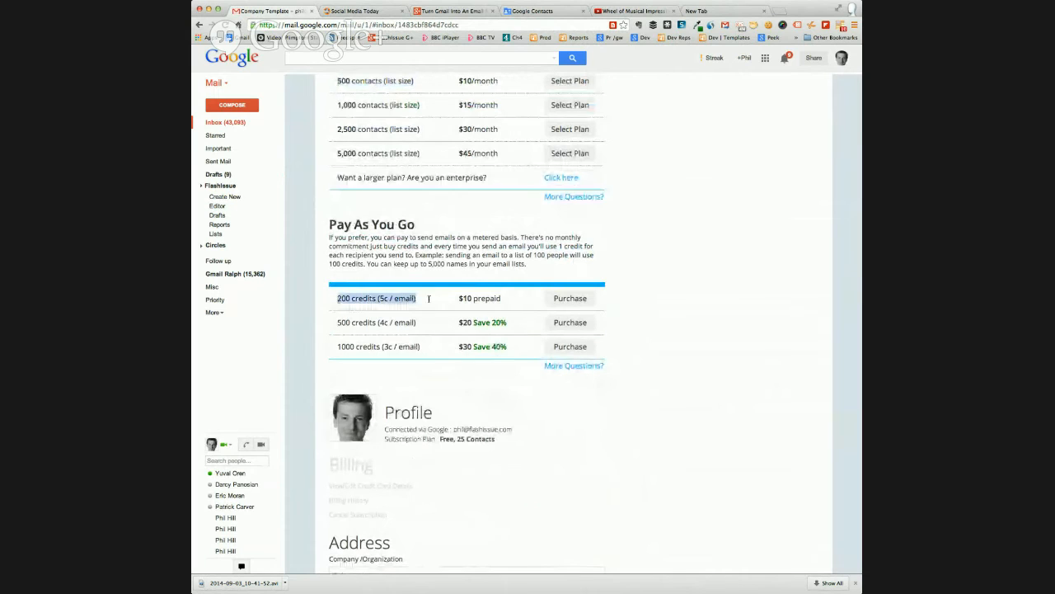
{"action": "double_click", "coordinate": [340, 298]}
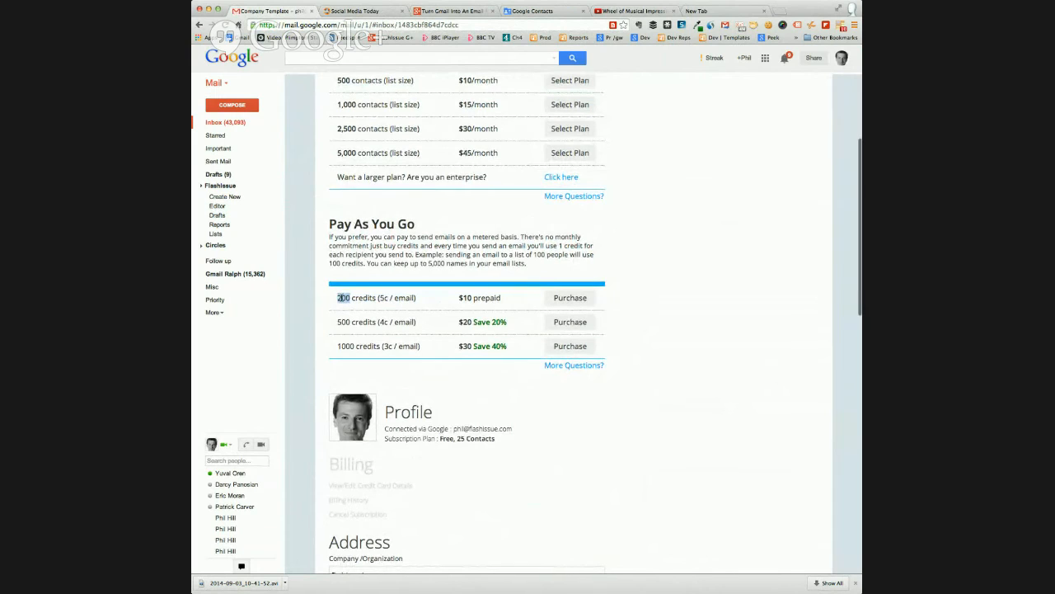
{"action": "left_click", "coordinate": [338, 297]}
{"action": "left_click_drag", "start_coordinate": [338, 298], "coordinate": [416, 298]}
{"action": "scroll", "coordinate": [415, 297], "scroll_direction": "down", "scroll_amount": 1}
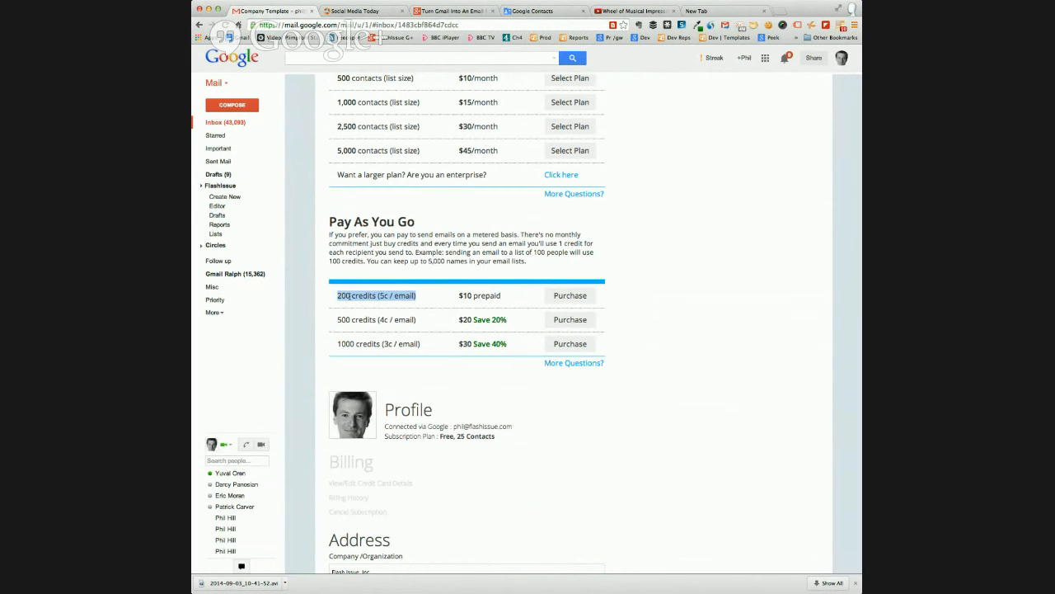
{"action": "left_click", "coordinate": [352, 296]}
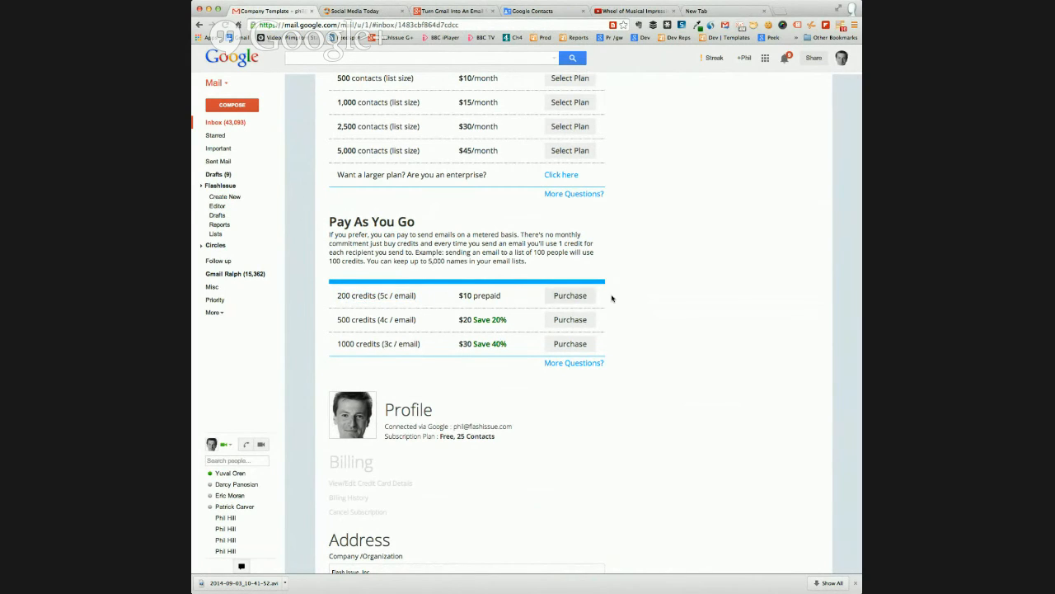
Review the Address section of the account settings, highlighting the company and first address line, and return to the email editor
{"action": "scroll", "coordinate": [637, 286], "scroll_direction": "down", "scroll_amount": 5}
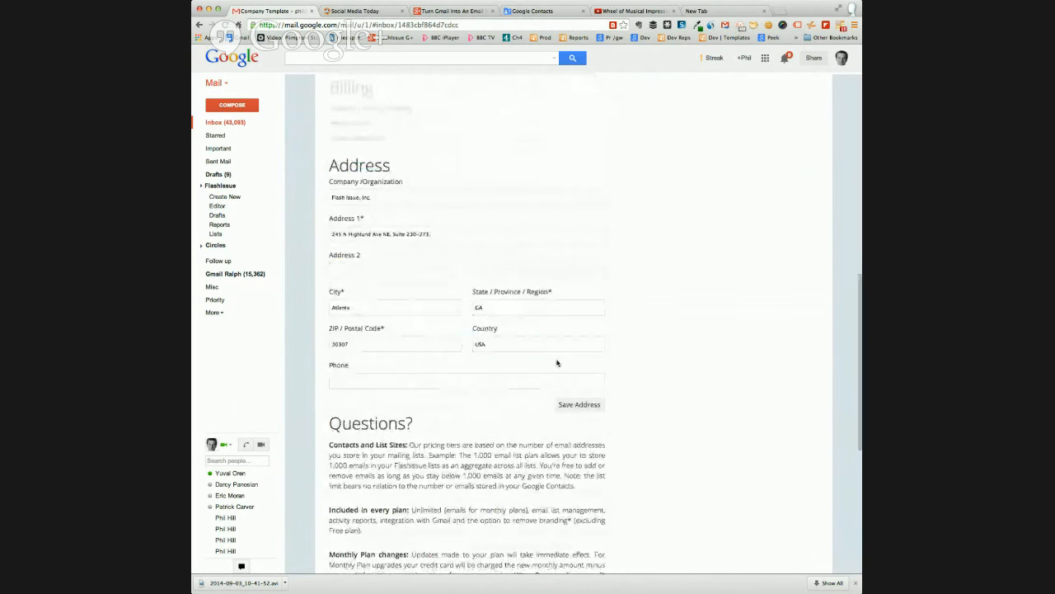
{"action": "left_click_drag", "start_coordinate": [330, 197], "coordinate": [375, 198]}
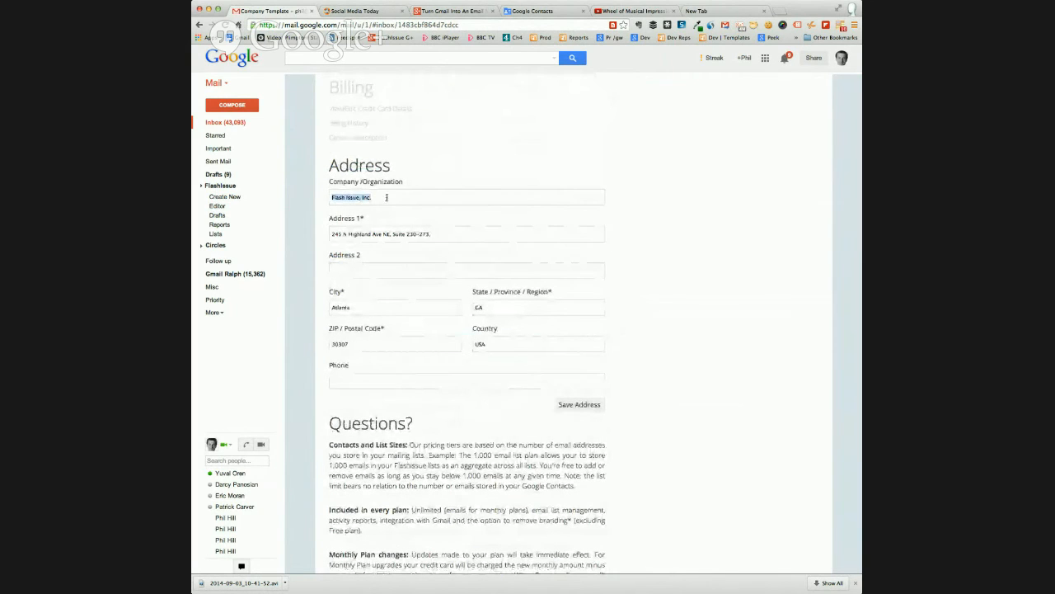
{"action": "left_click", "coordinate": [427, 232]}
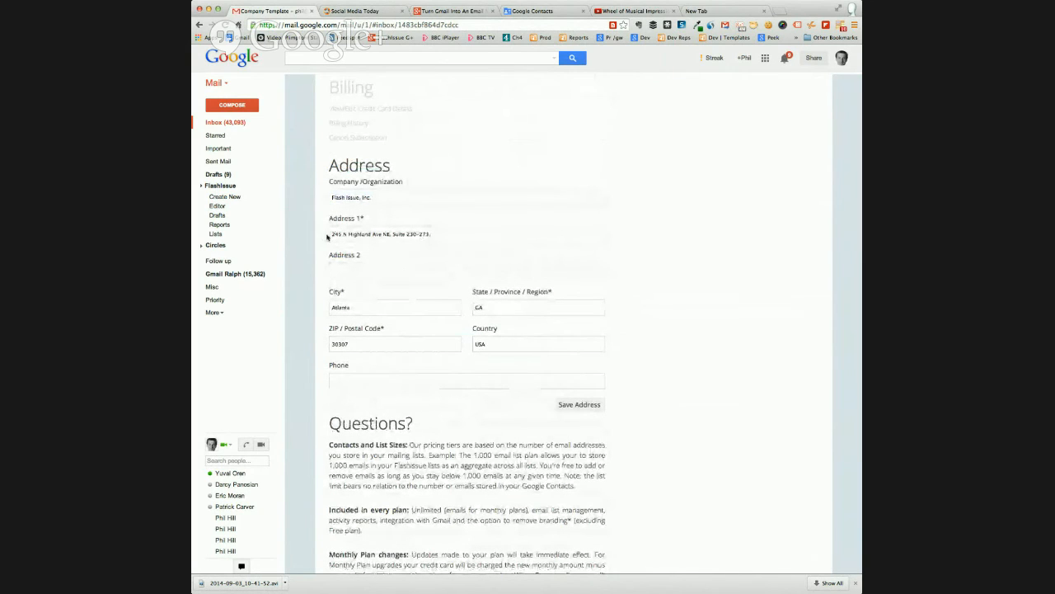
{"action": "left_click_drag", "start_coordinate": [332, 234], "coordinate": [438, 234]}
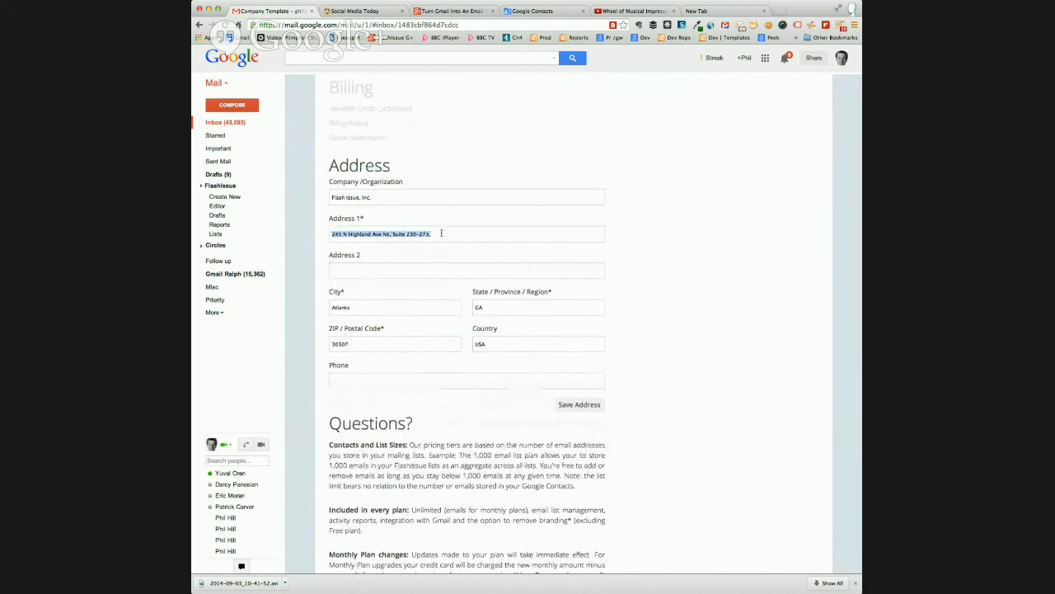
{"action": "left_click", "coordinate": [665, 240]}
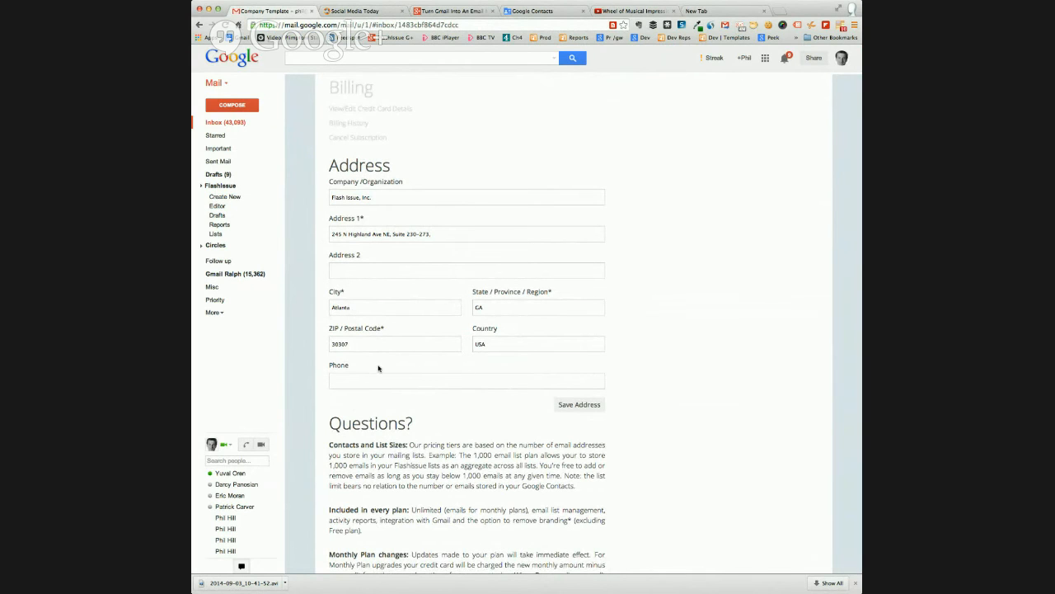
{"action": "scroll", "coordinate": [356, 343], "scroll_direction": "up", "scroll_amount": 10}
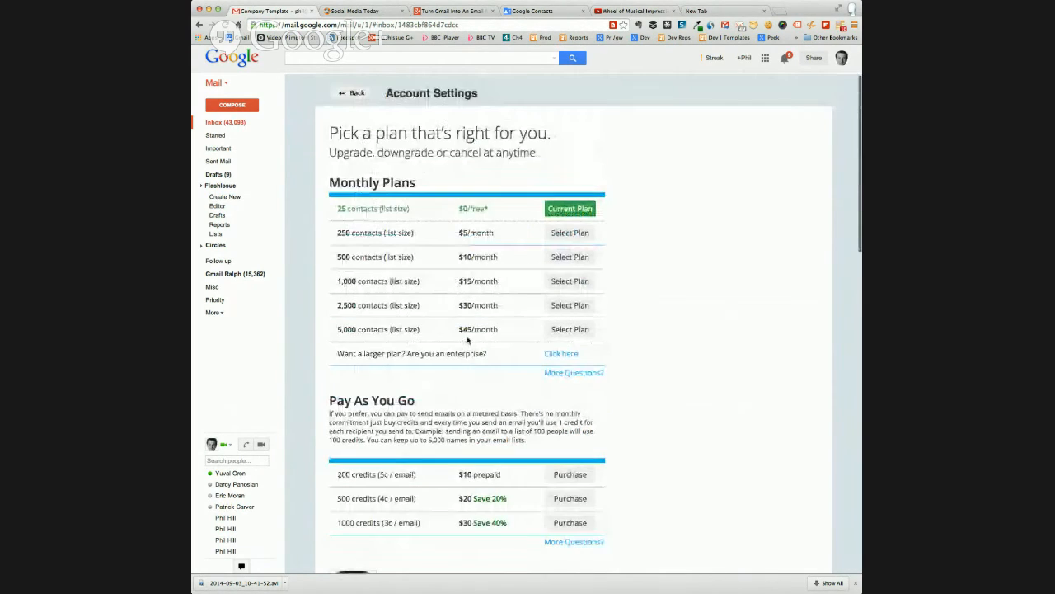
{"action": "left_click", "coordinate": [353, 93]}
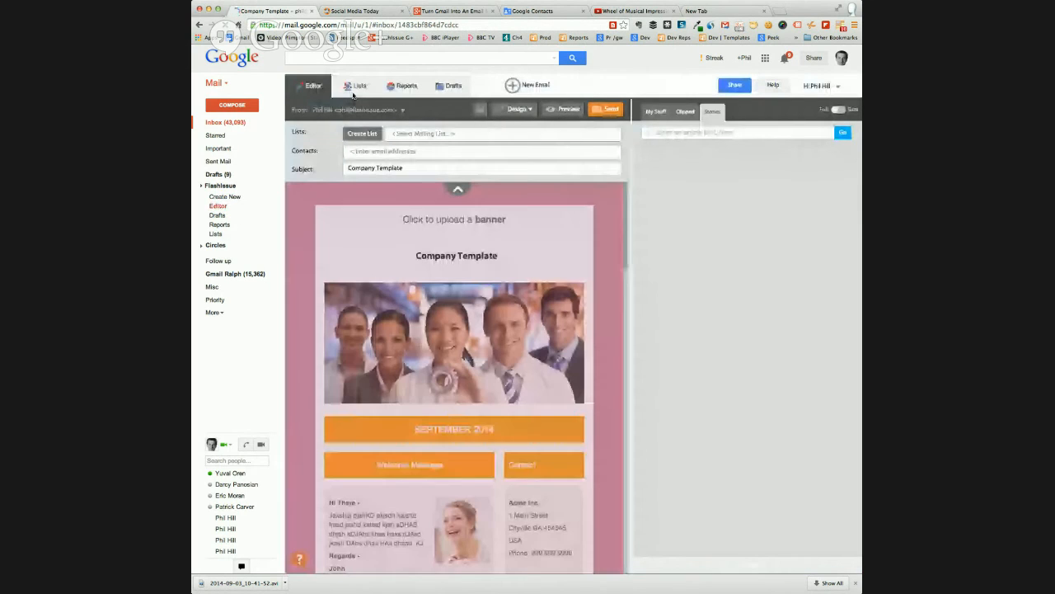
Open the received Company Template email from the inbox and examine the mailing address and unsubscribe link in its footer
{"action": "left_click", "coordinate": [236, 124]}
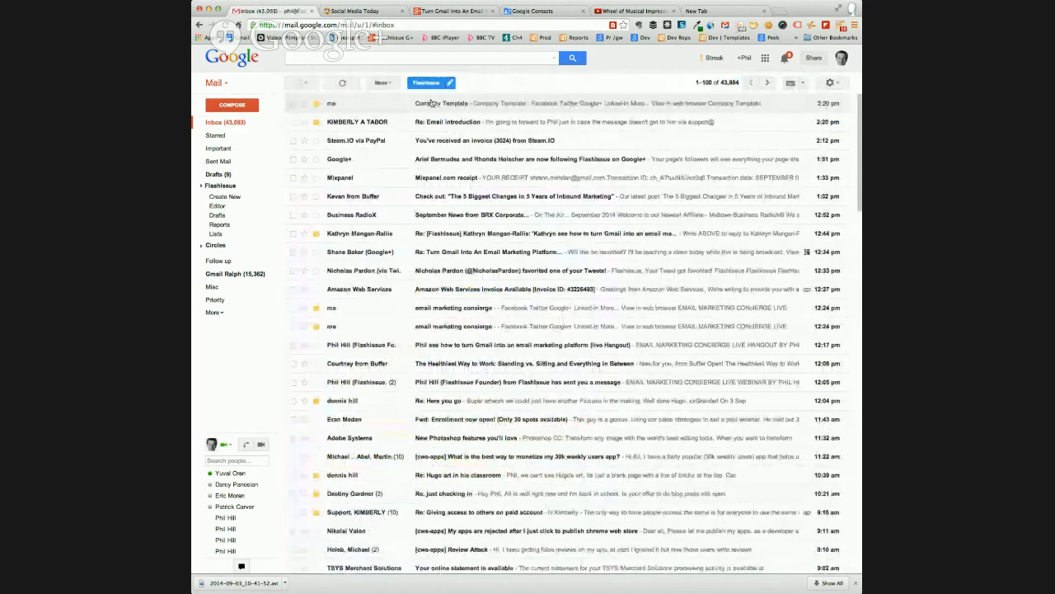
{"action": "left_click", "coordinate": [387, 107]}
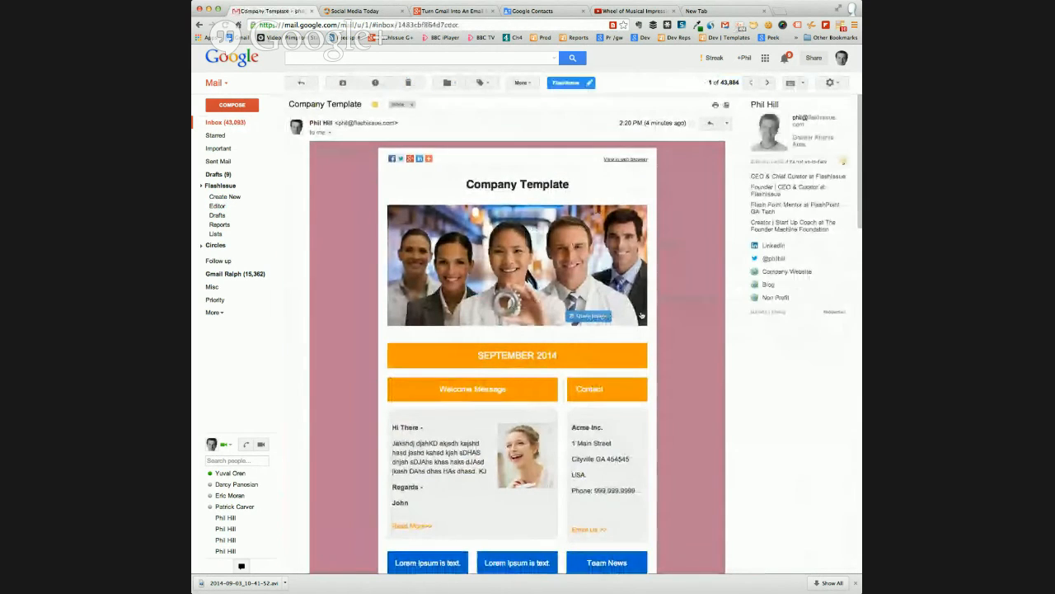
{"action": "scroll", "coordinate": [646, 314], "scroll_direction": "down", "scroll_amount": 5}
{"action": "scroll", "coordinate": [646, 314], "scroll_direction": "down", "scroll_amount": 15}
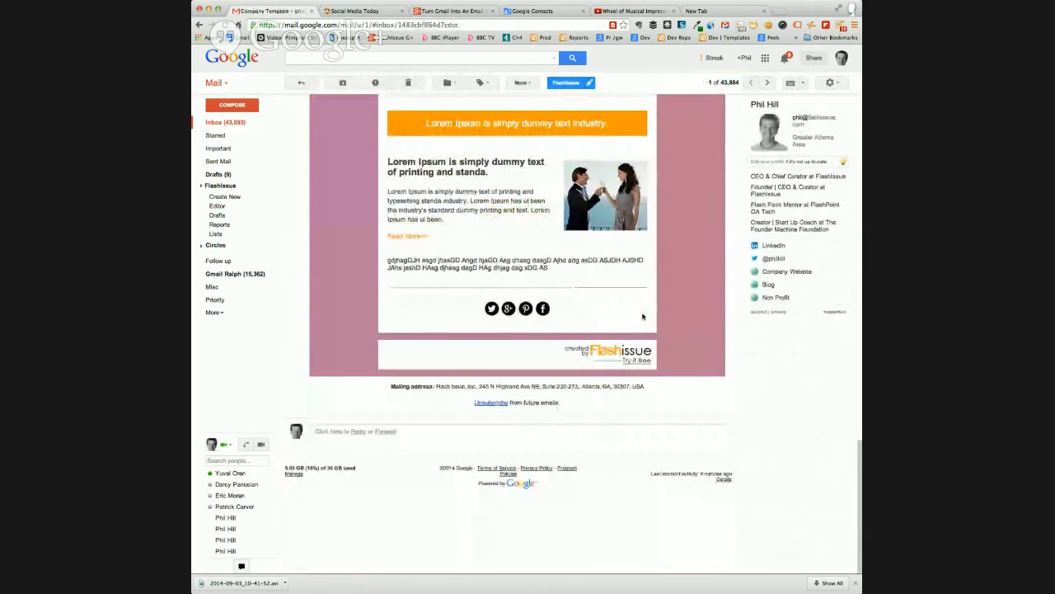
{"action": "left_click_drag", "start_coordinate": [390, 386], "coordinate": [644, 404]}
{"action": "left_click_drag", "start_coordinate": [568, 405], "coordinate": [446, 407]}
{"action": "left_click", "coordinate": [408, 405]}
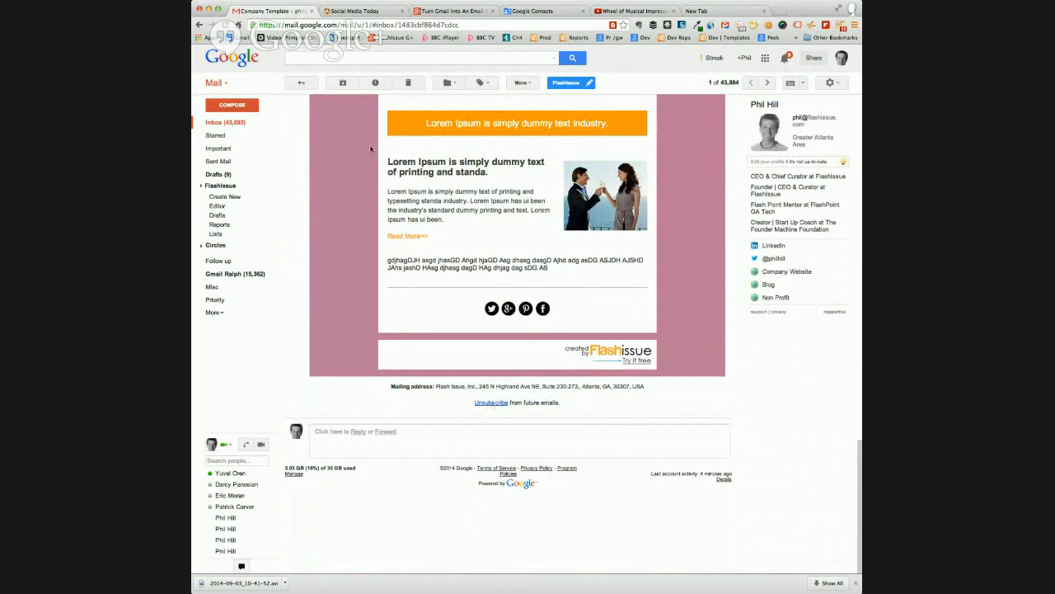
Open the Flashissue mailing lists, view the unsubscribed contacts two times, and return to the overview of all lists
{"action": "scroll", "coordinate": [346, 182], "scroll_direction": "up", "scroll_amount": 10}
{"action": "left_click", "coordinate": [235, 234]}
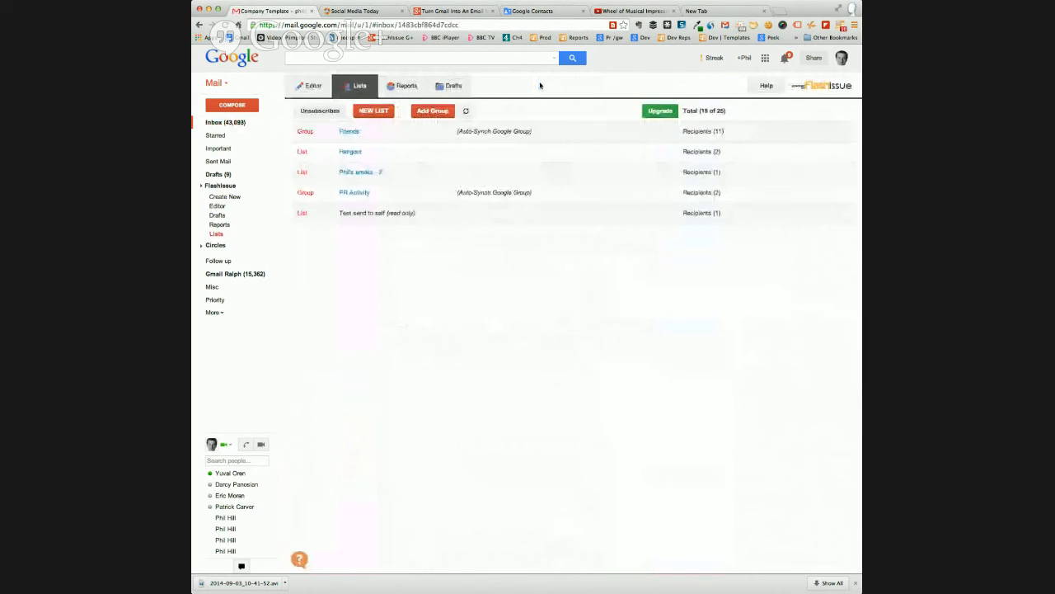
{"action": "left_click", "coordinate": [328, 112]}
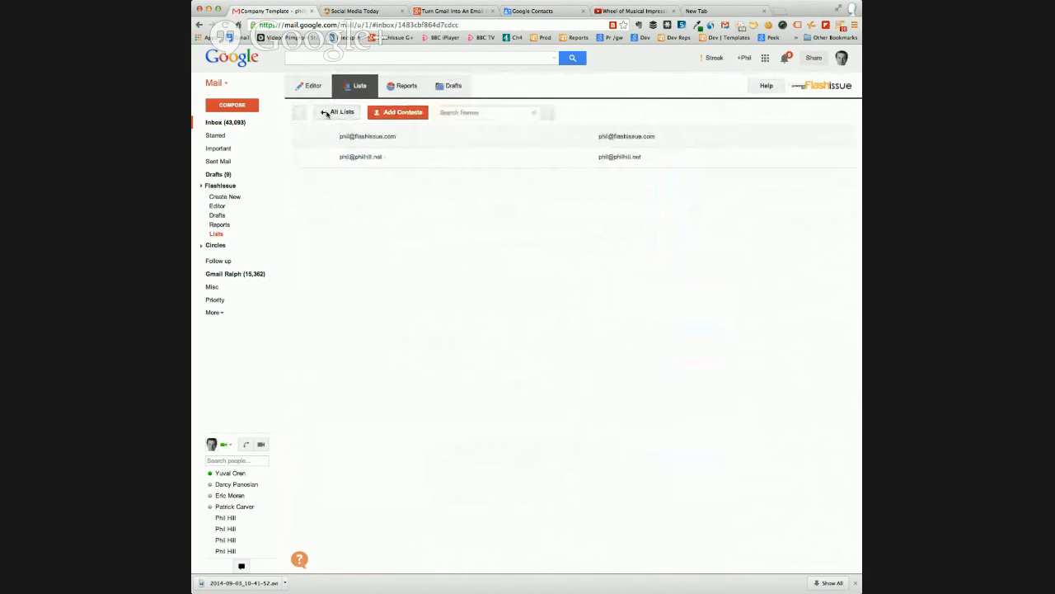
{"action": "left_click", "coordinate": [327, 113]}
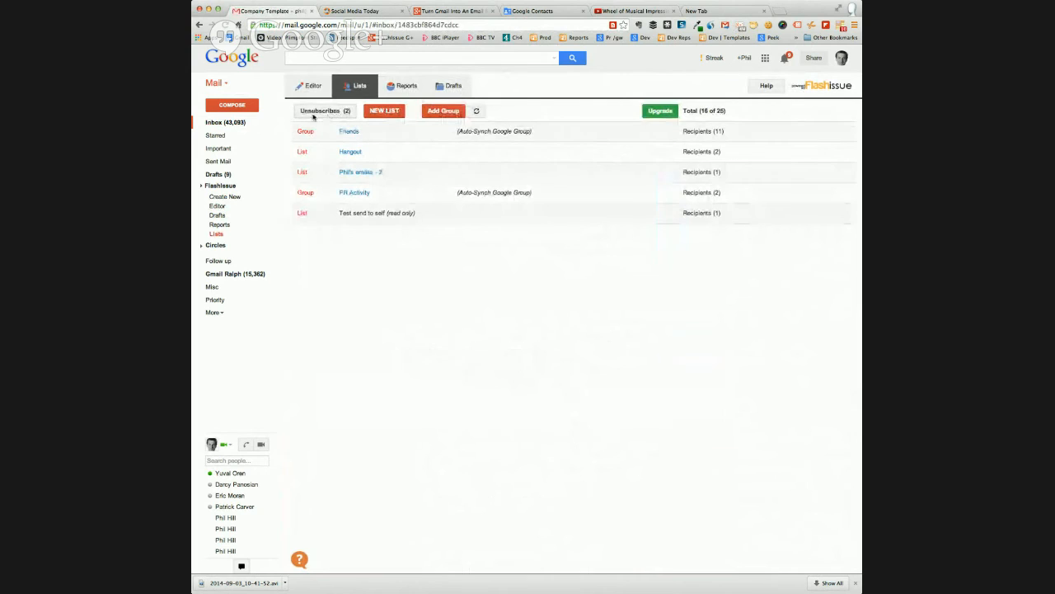
{"action": "left_click", "coordinate": [324, 113]}
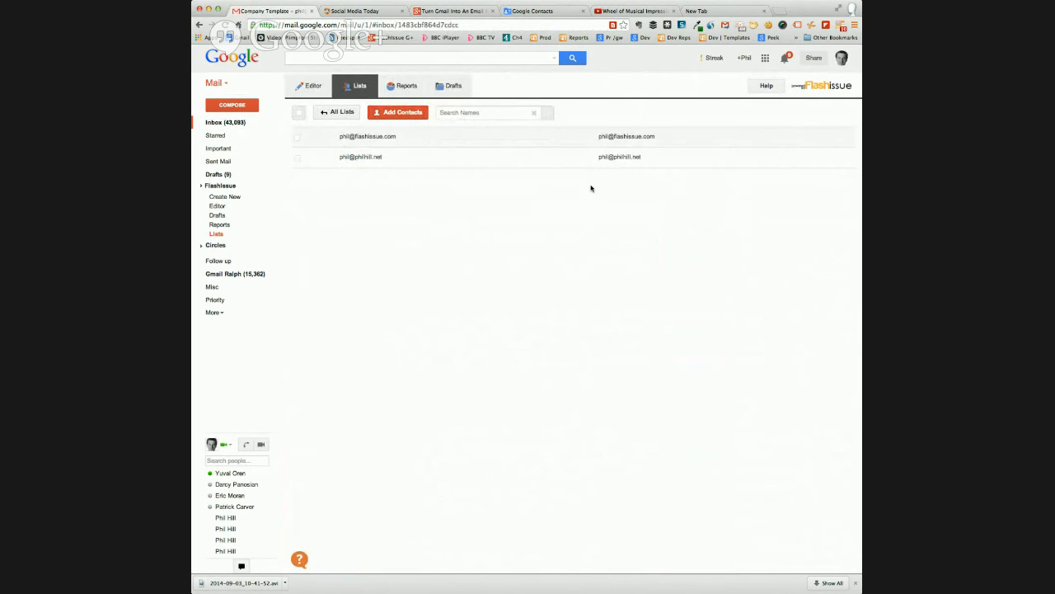
{"action": "left_click", "coordinate": [335, 112]}
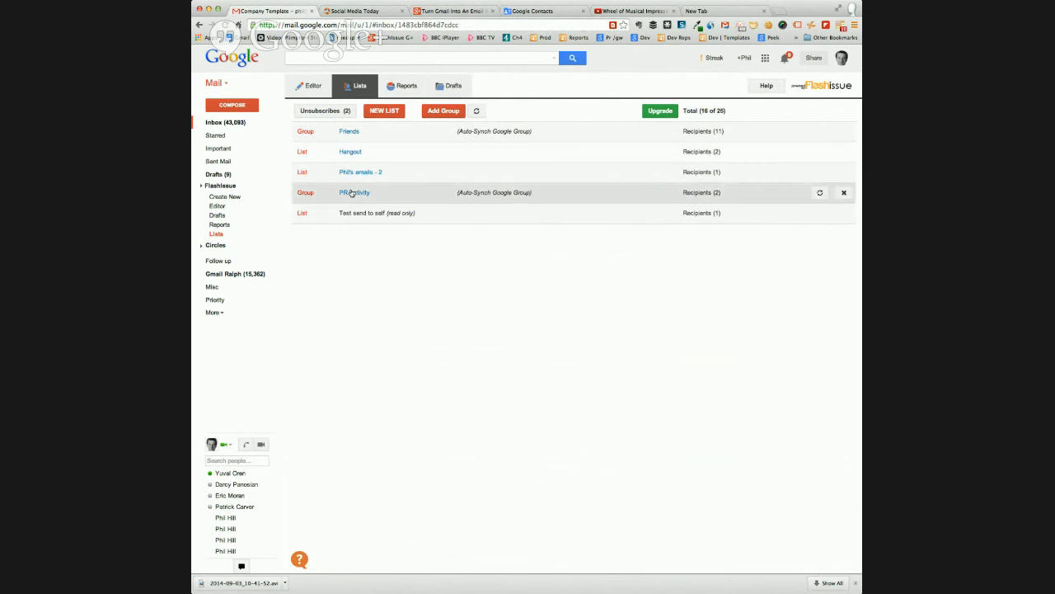
Reopen the unsubscribed contacts, select the first contact to show the removal option, and clear the selection again
{"action": "left_click", "coordinate": [325, 112]}
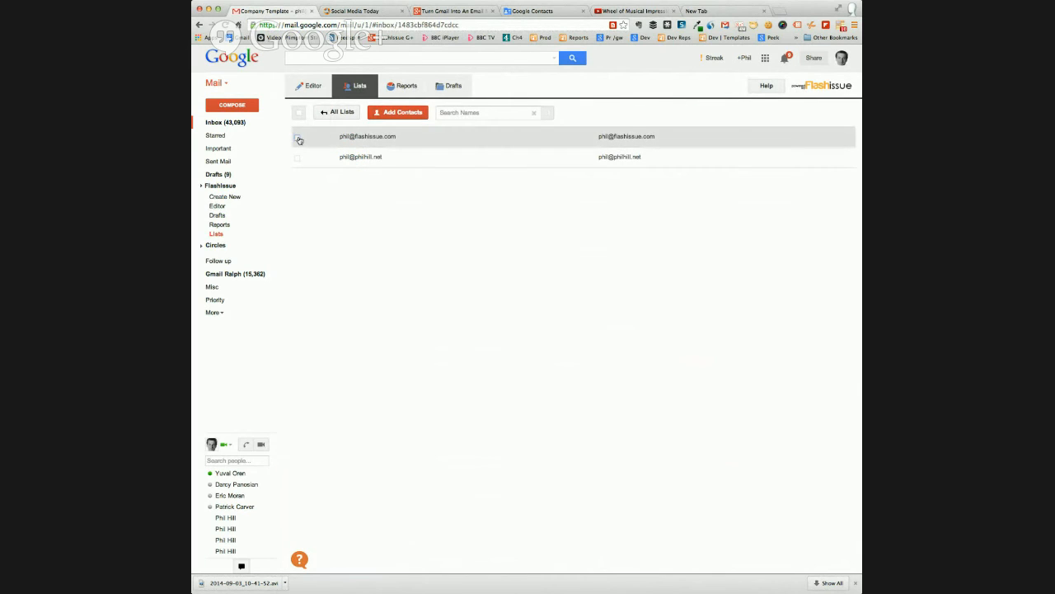
{"action": "left_click", "coordinate": [298, 138]}
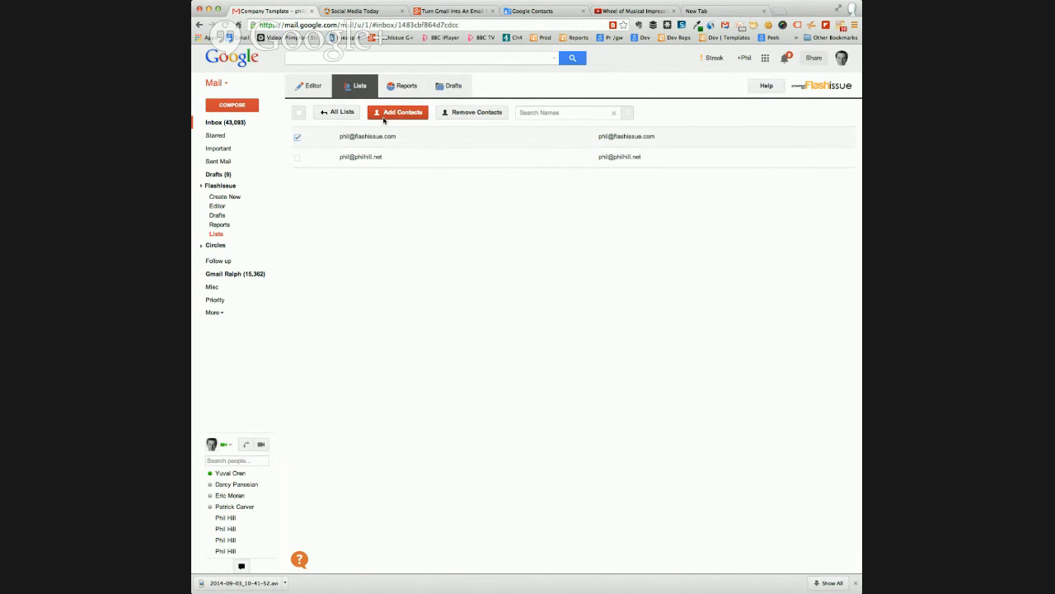
{"action": "left_click", "coordinate": [298, 137]}
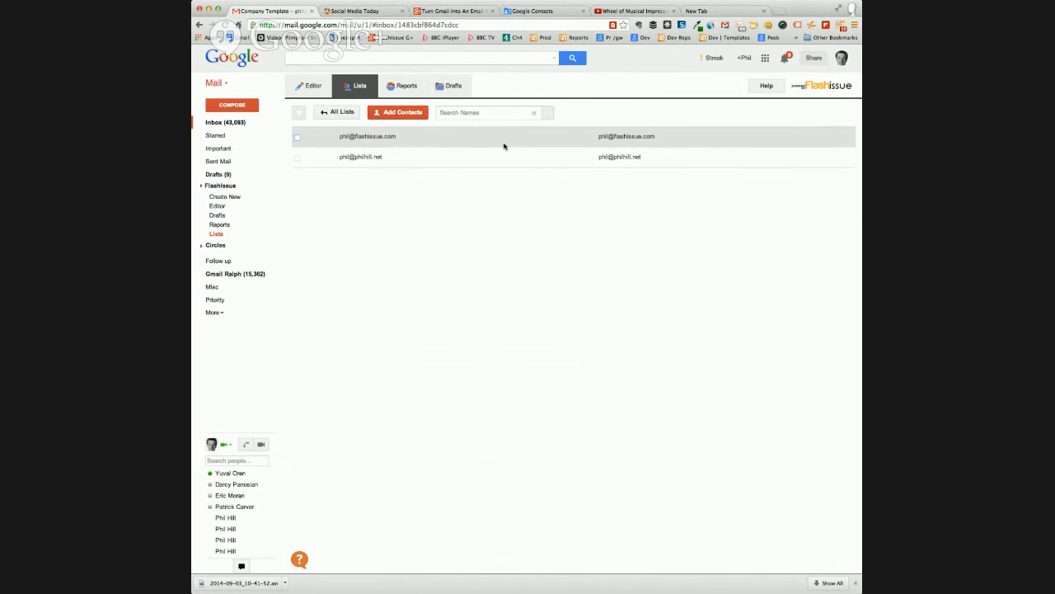
In the editor's global settings, hide social share icons from individual articles, replace the continue link text with "Re", and save
{"action": "left_click", "coordinate": [305, 88]}
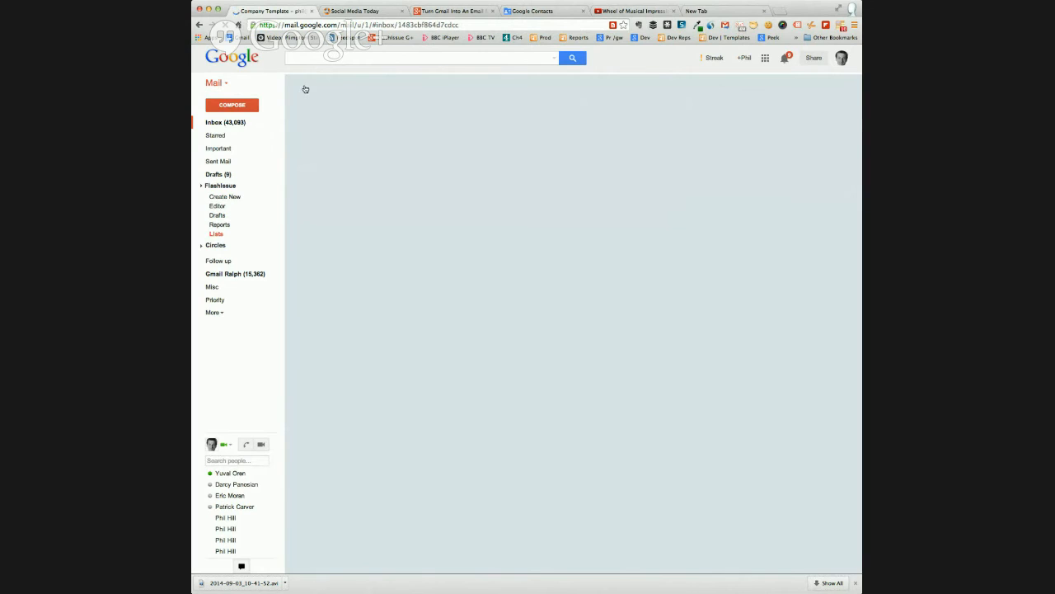
{"action": "left_click", "coordinate": [814, 86]}
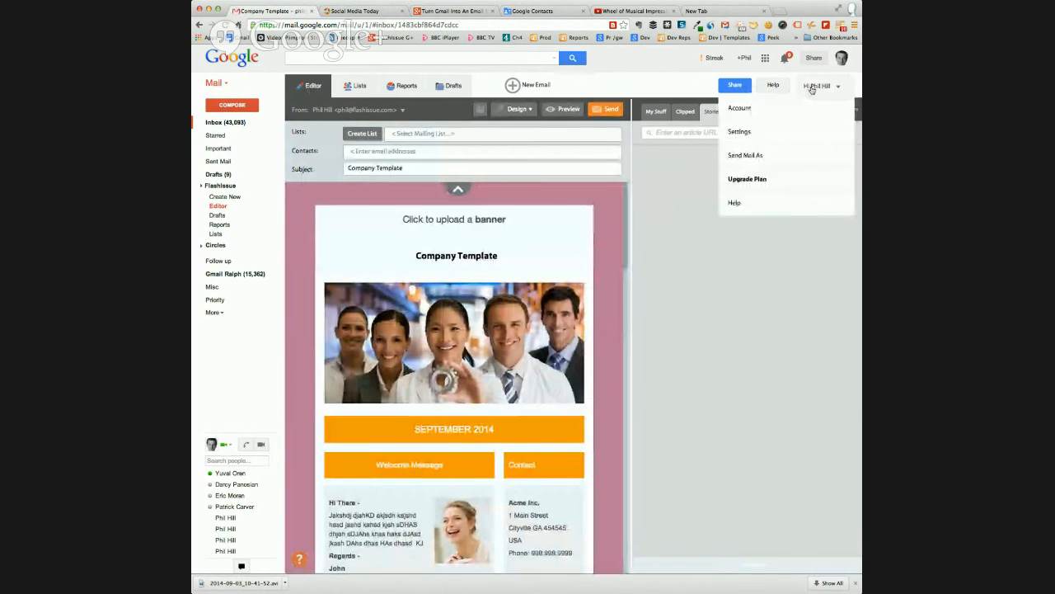
{"action": "left_click", "coordinate": [748, 134]}
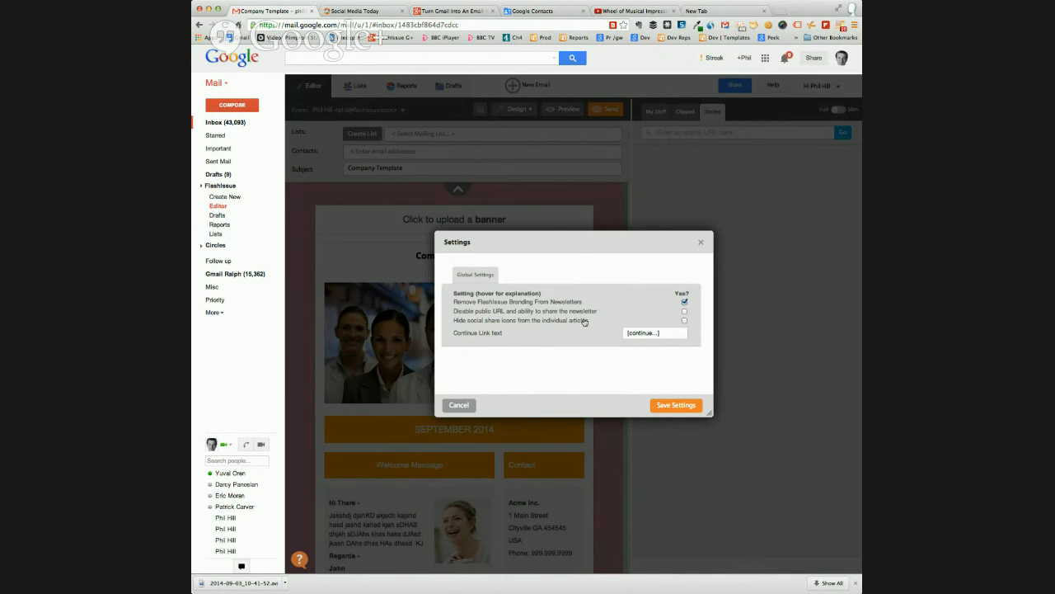
{"action": "left_click", "coordinate": [686, 320]}
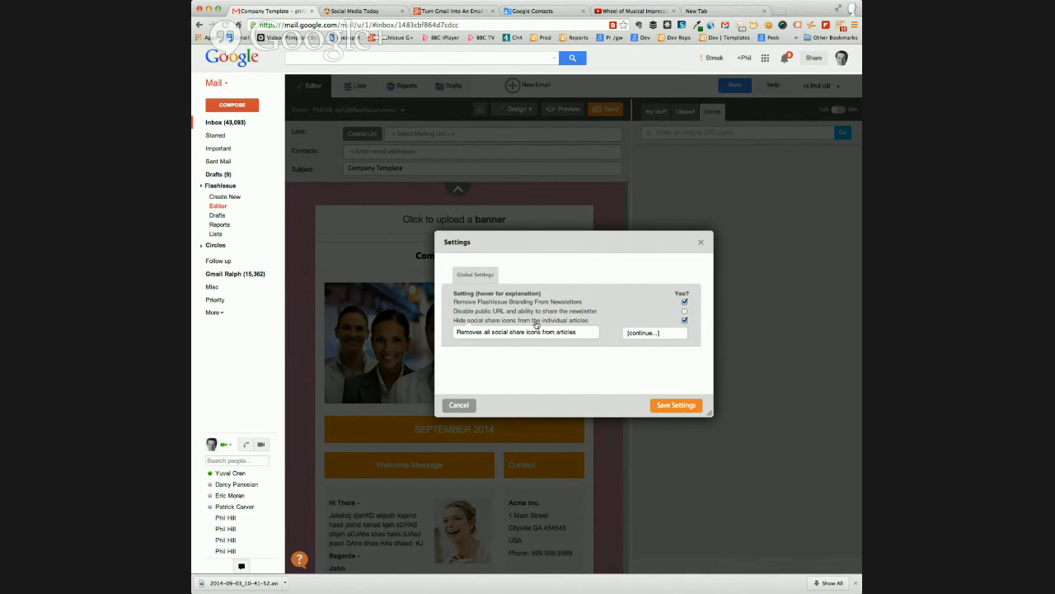
{"action": "mouse_move", "coordinate": [548, 304]}
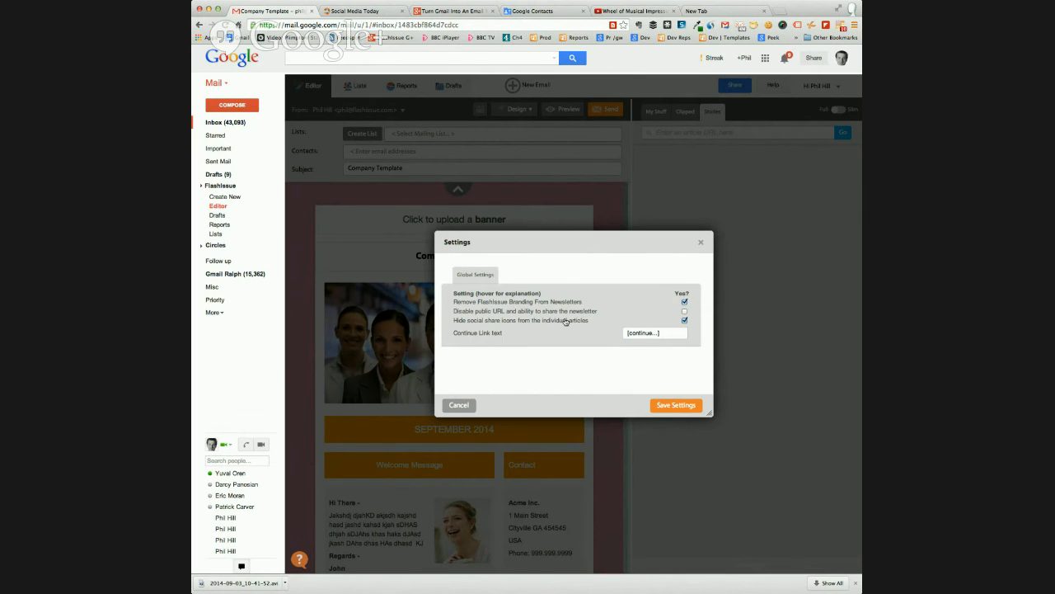
{"action": "mouse_move", "coordinate": [583, 311]}
{"action": "double_click", "coordinate": [641, 332]}
{"action": "type", "text": "Read Mor"}
{"action": "left_click", "coordinate": [676, 405]}
Add the TechCrunch article about Twitter's bug bounty program above the Wheel of Musical Impressions article and preview the email
{"action": "scroll", "coordinate": [581, 367], "scroll_direction": "down", "scroll_amount": 5}
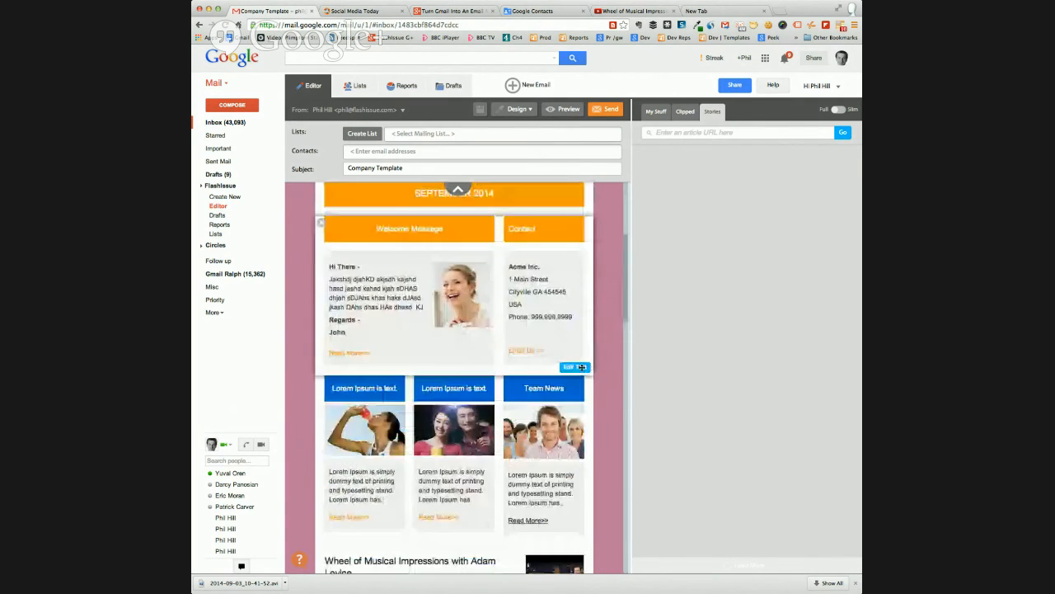
{"action": "scroll", "coordinate": [581, 367], "scroll_direction": "down", "scroll_amount": 5}
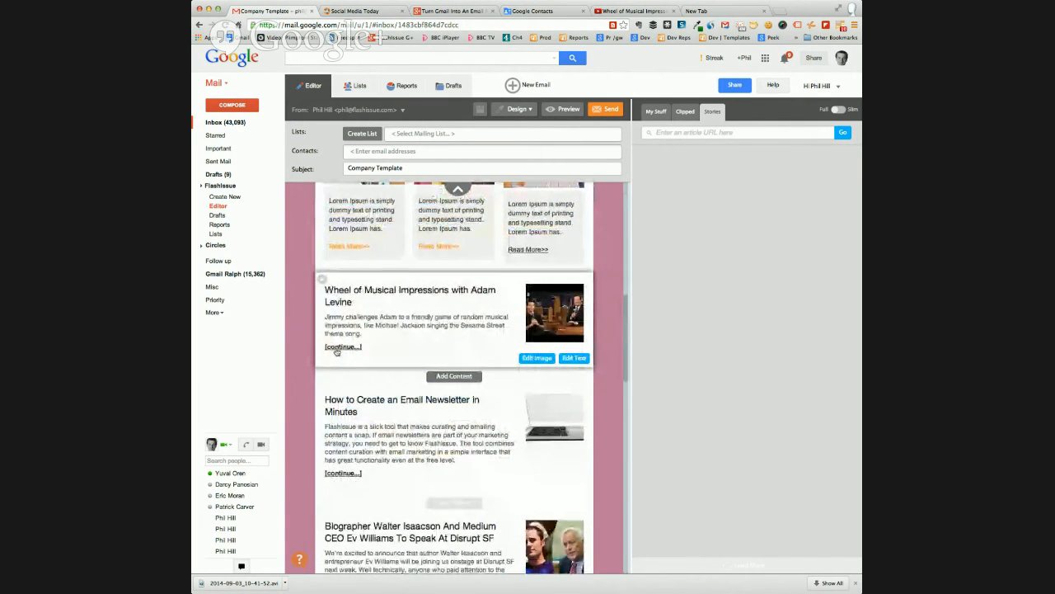
{"action": "left_click", "coordinate": [656, 111]}
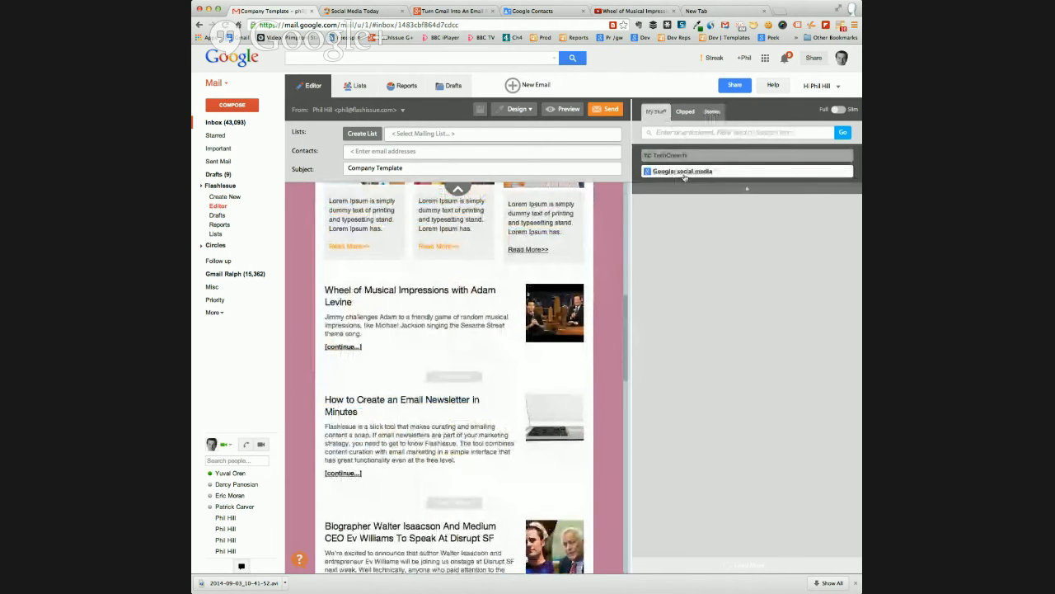
{"action": "left_click", "coordinate": [666, 156]}
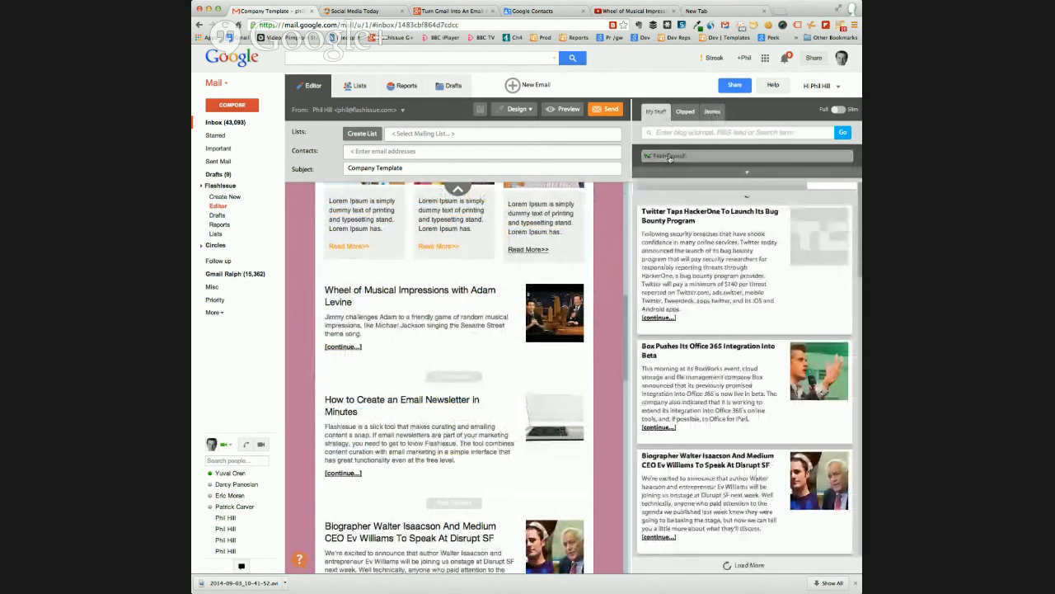
{"action": "left_click_drag", "start_coordinate": [464, 361], "coordinate": [462, 363]}
{"action": "left_click", "coordinate": [560, 113]}
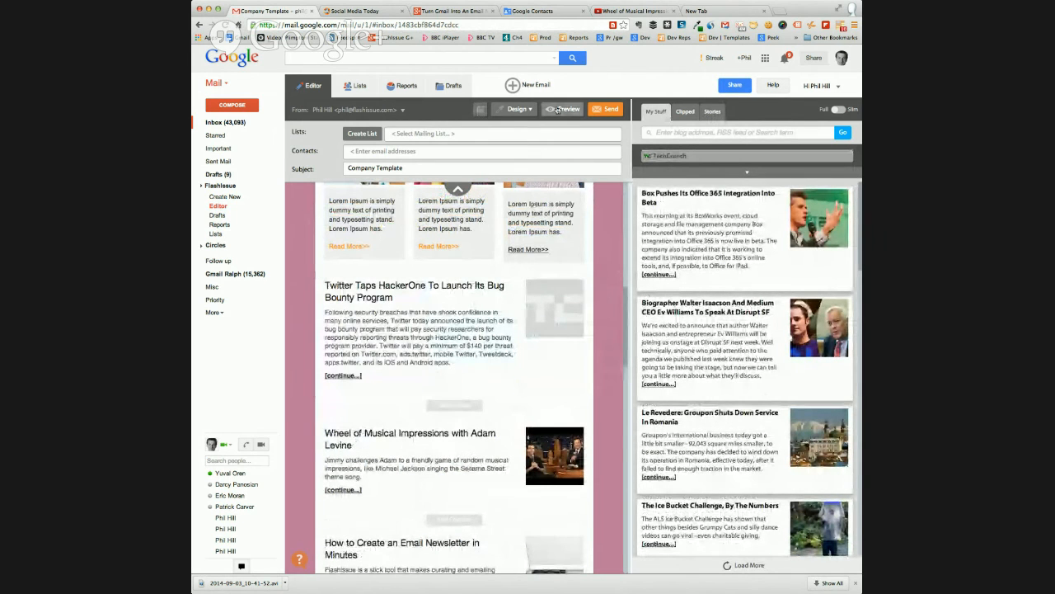
{"action": "scroll", "coordinate": [560, 233], "scroll_direction": "down", "scroll_amount": 10}
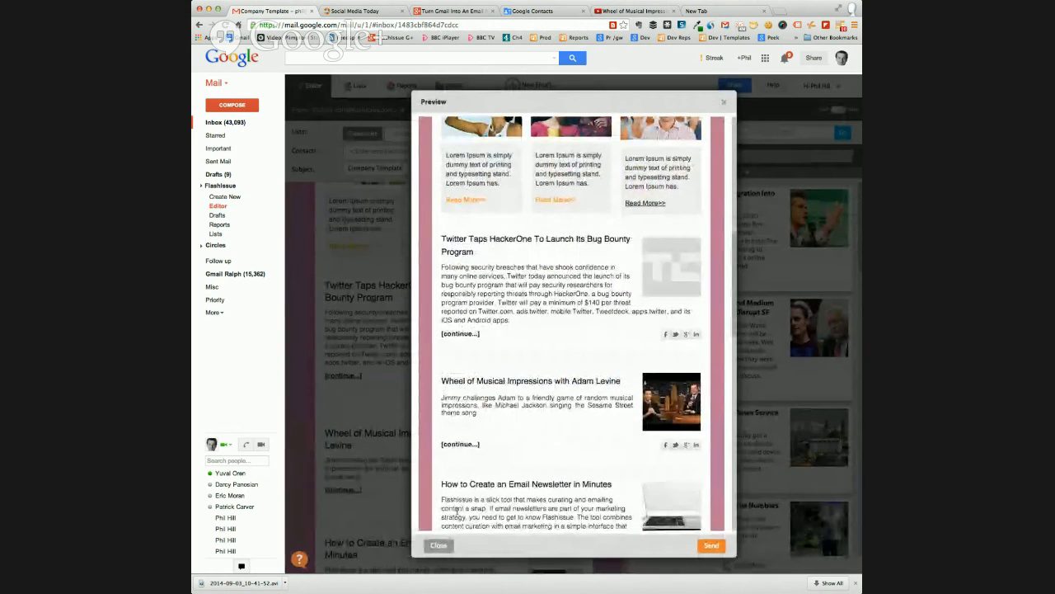
Close the email preview and create a new email from the Blank template
{"action": "left_click", "coordinate": [438, 546]}
{"action": "left_click", "coordinate": [512, 87]}
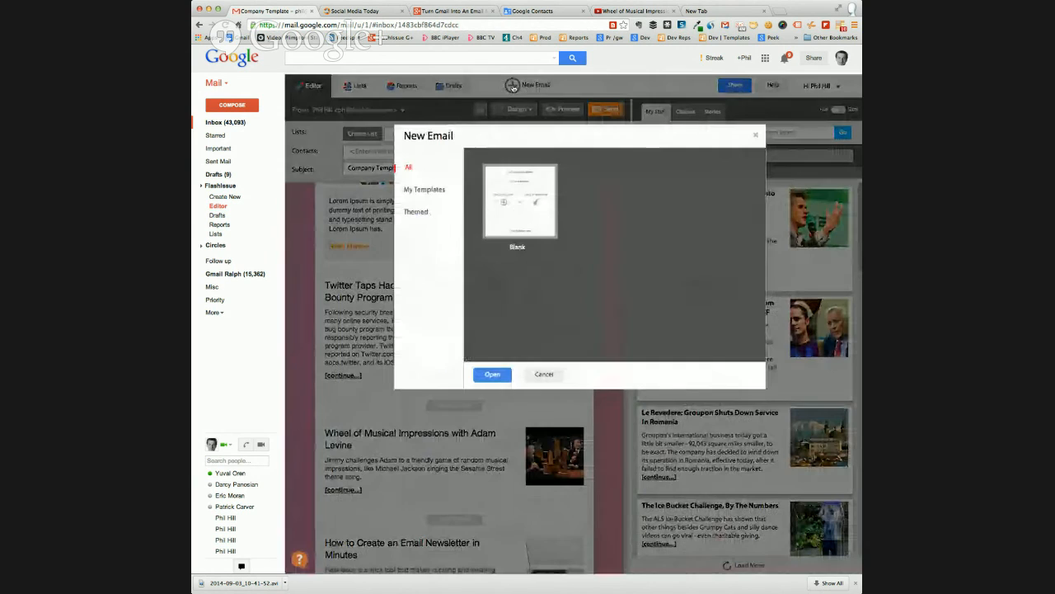
{"action": "left_click", "coordinate": [490, 375]}
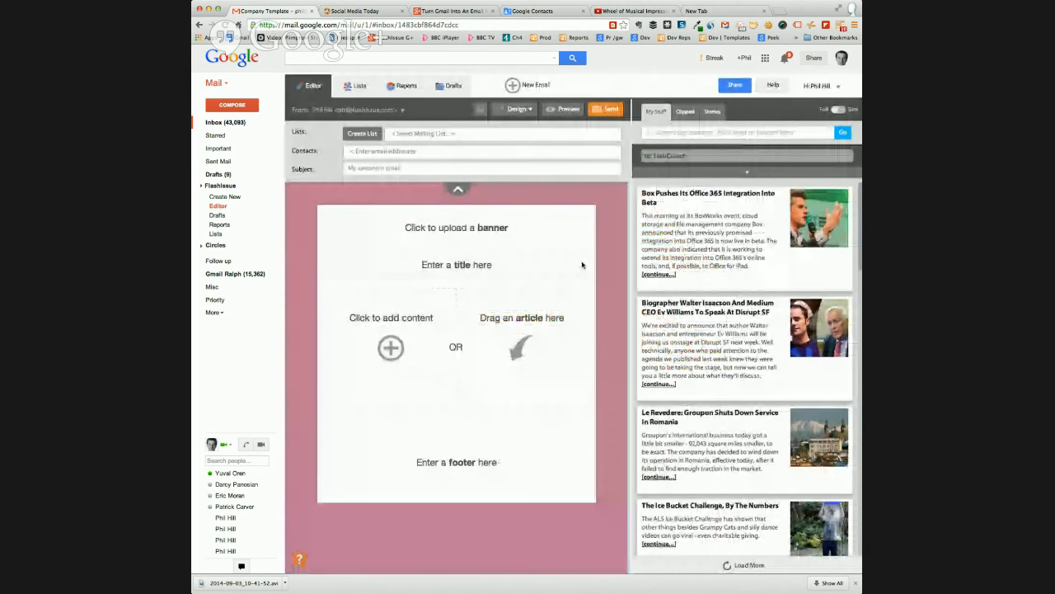
Try to add the article about Box's Office 365 integration to the blank email, then visit the mailing lists and return to the editor
{"action": "left_click_drag", "start_coordinate": [692, 237], "coordinate": [501, 335]}
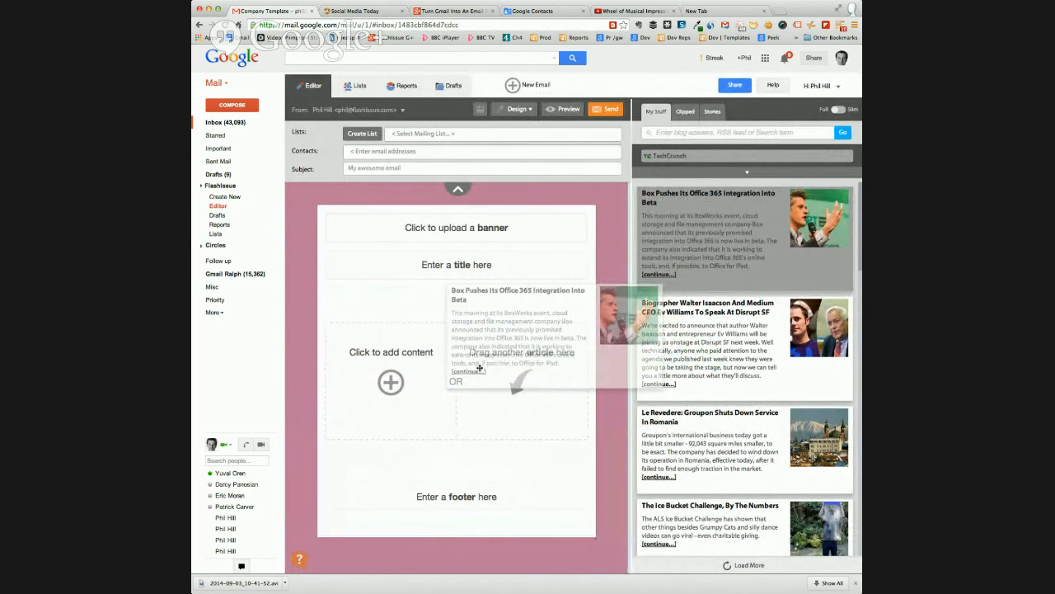
{"action": "left_click_drag", "start_coordinate": [545, 338], "coordinate": [574, 310]}
{"action": "left_click", "coordinate": [359, 89]}
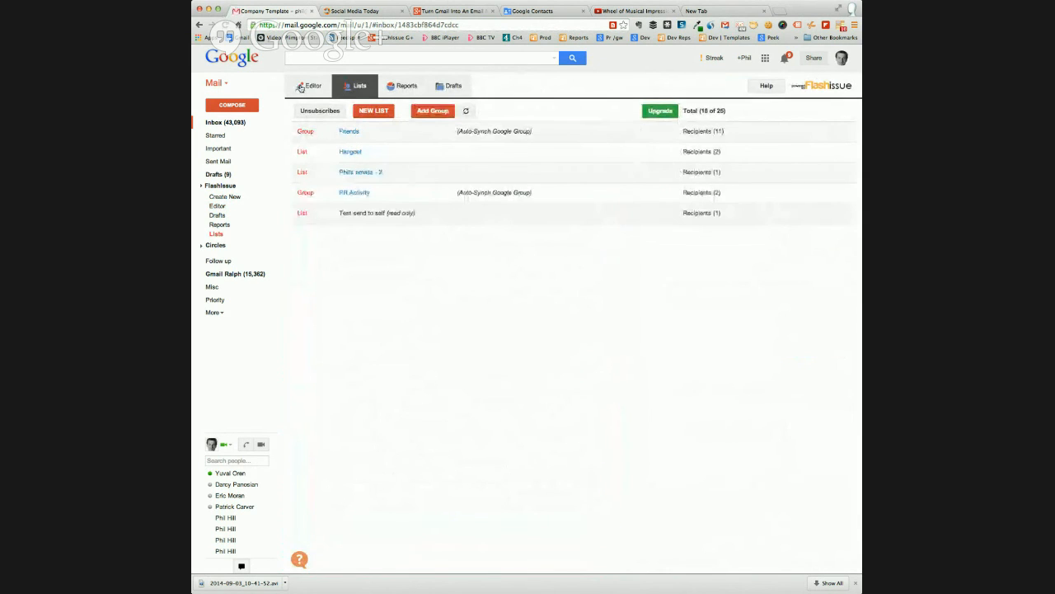
{"action": "left_click", "coordinate": [301, 89]}
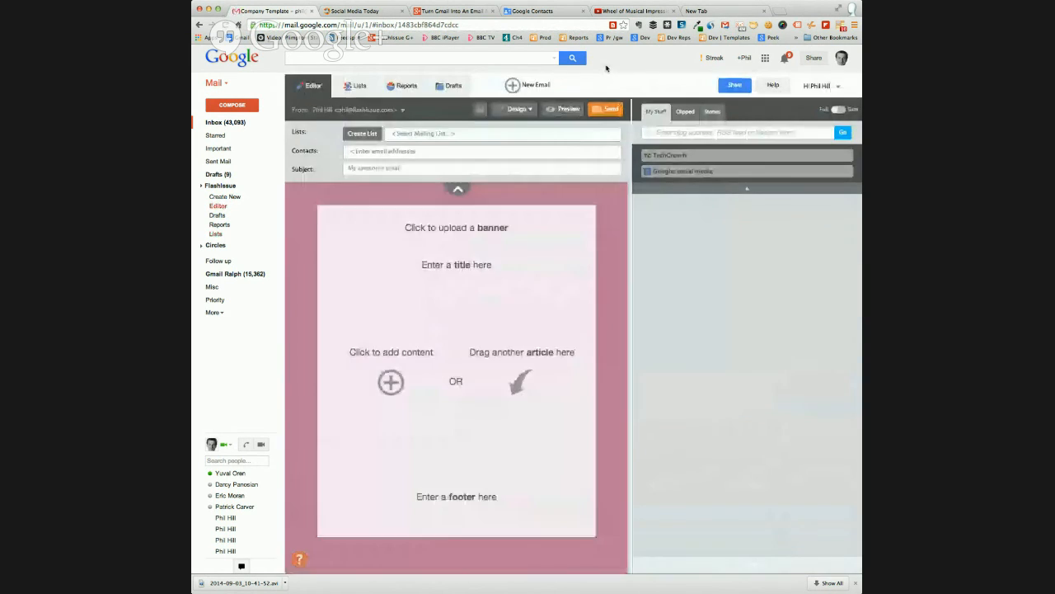
Set the continue link text to "Re" in the global settings, save, and load the TechCrunch articles
{"action": "left_click", "coordinate": [815, 88]}
{"action": "left_click", "coordinate": [744, 134]}
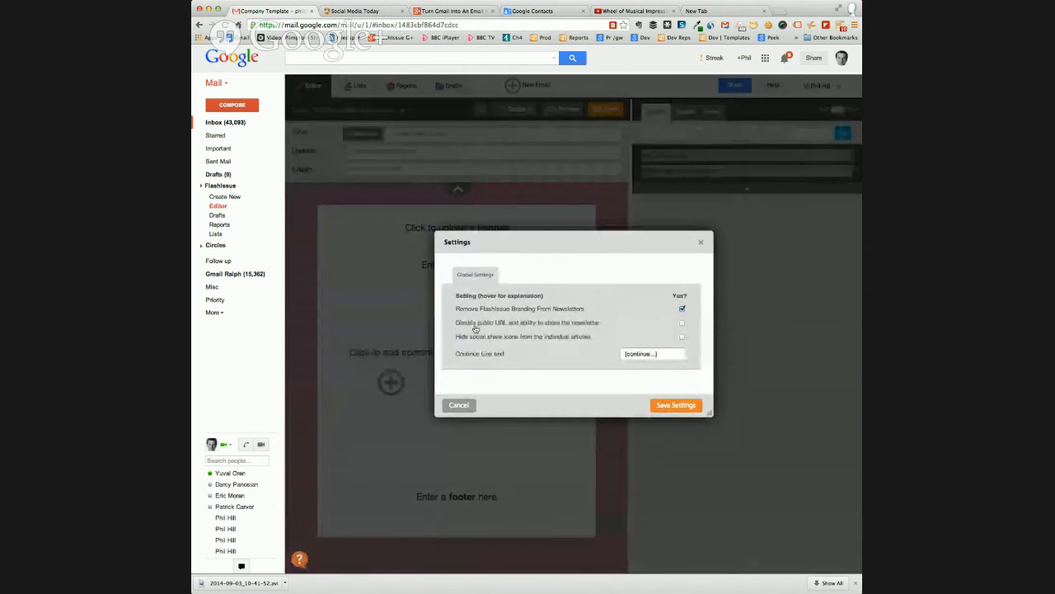
{"action": "mouse_move", "coordinate": [476, 329]}
{"action": "double_click", "coordinate": [640, 353]}
{"action": "type", "text": "Read"}
{"action": "left_click", "coordinate": [673, 405]}
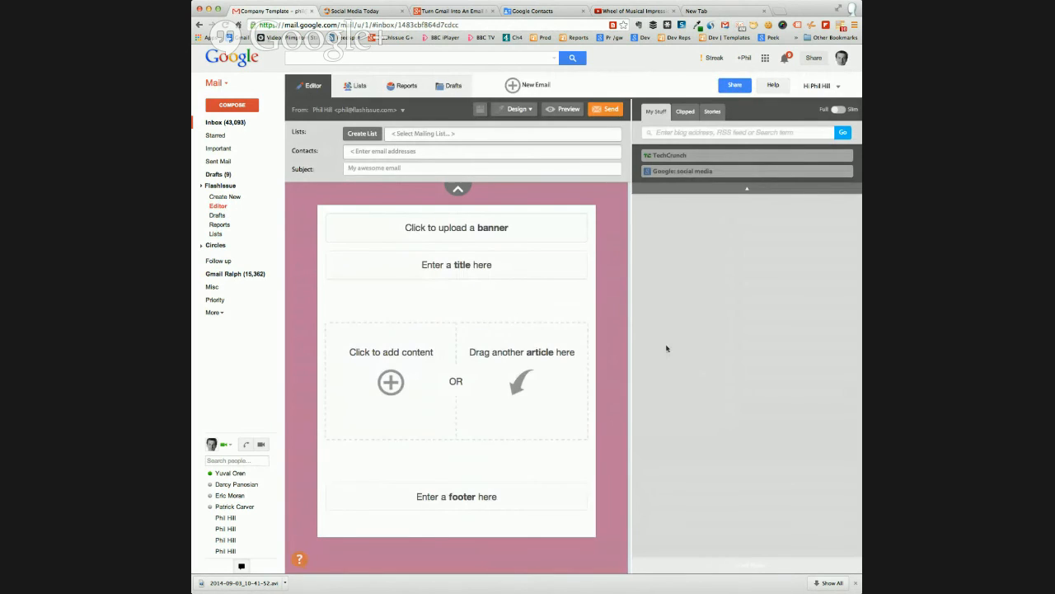
{"action": "left_click", "coordinate": [668, 156]}
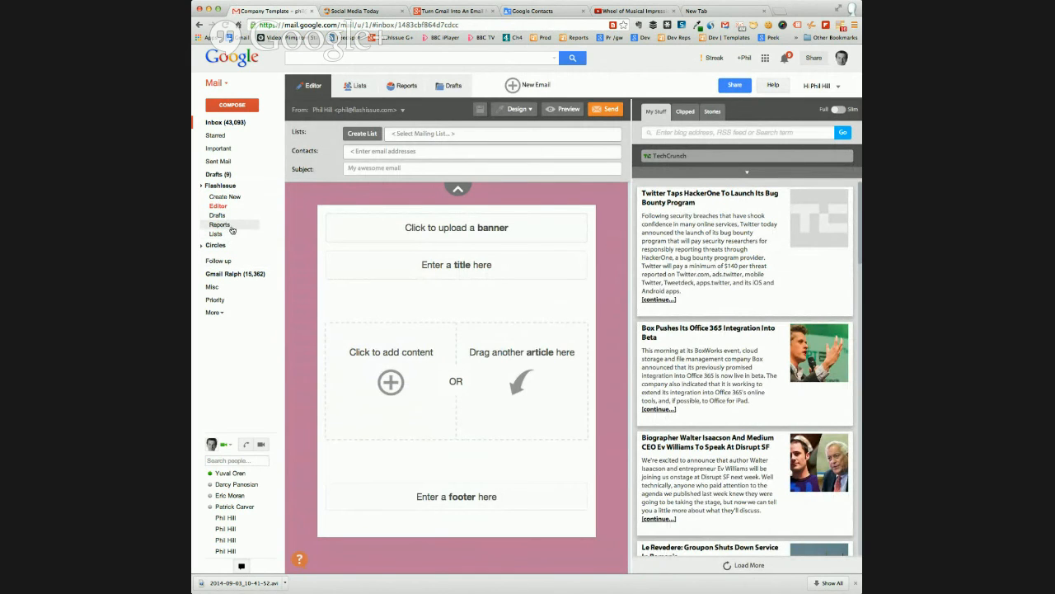
Open the Friends group from the mailing lists, look at My Contacts in Google Contacts, and return to the Flashissue lists
{"action": "left_click", "coordinate": [360, 86]}
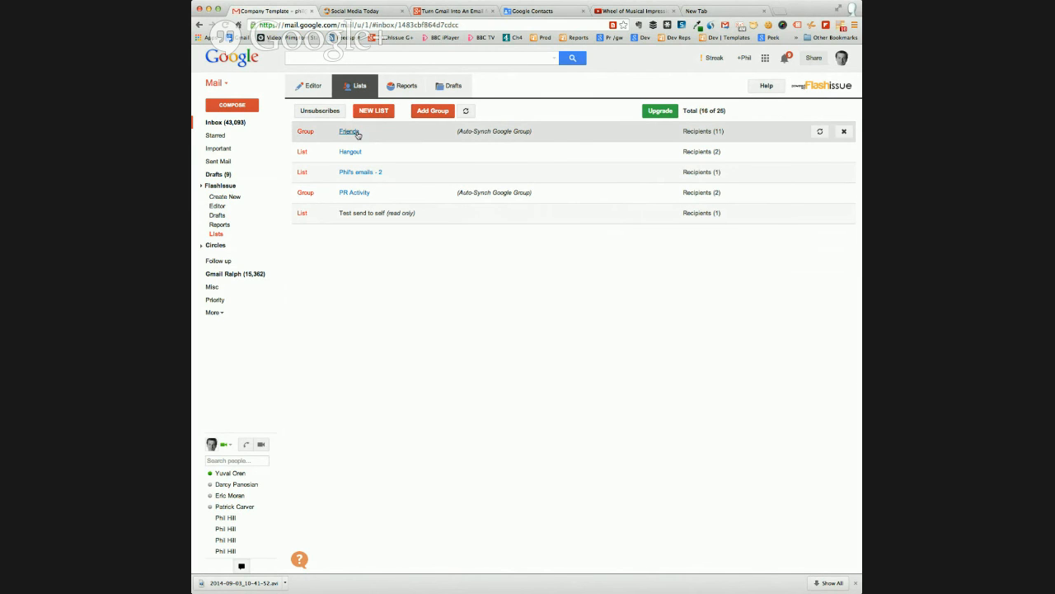
{"action": "left_click", "coordinate": [350, 133]}
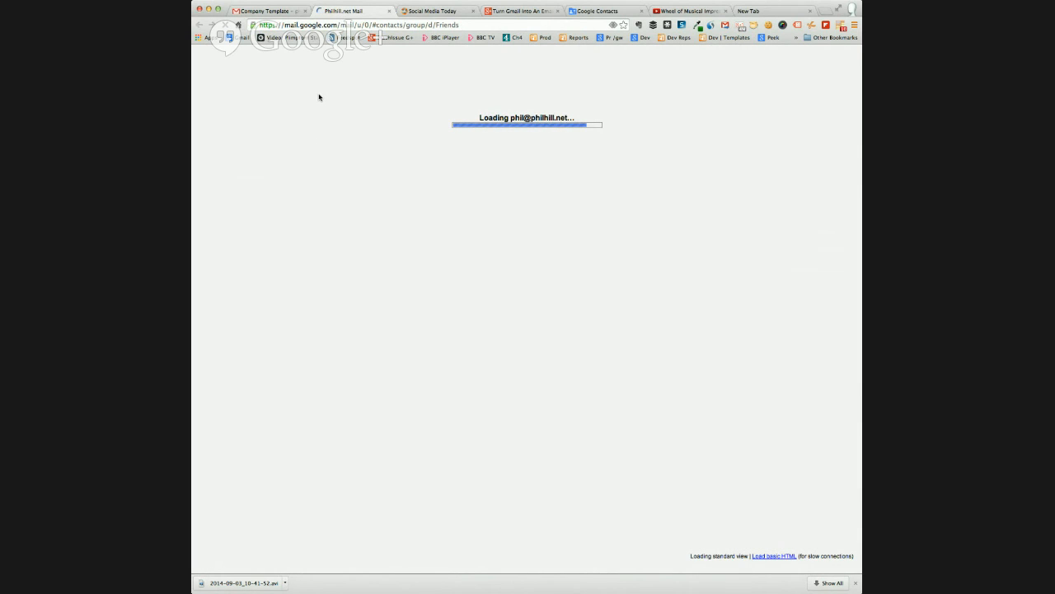
{"action": "left_click", "coordinate": [268, 12]}
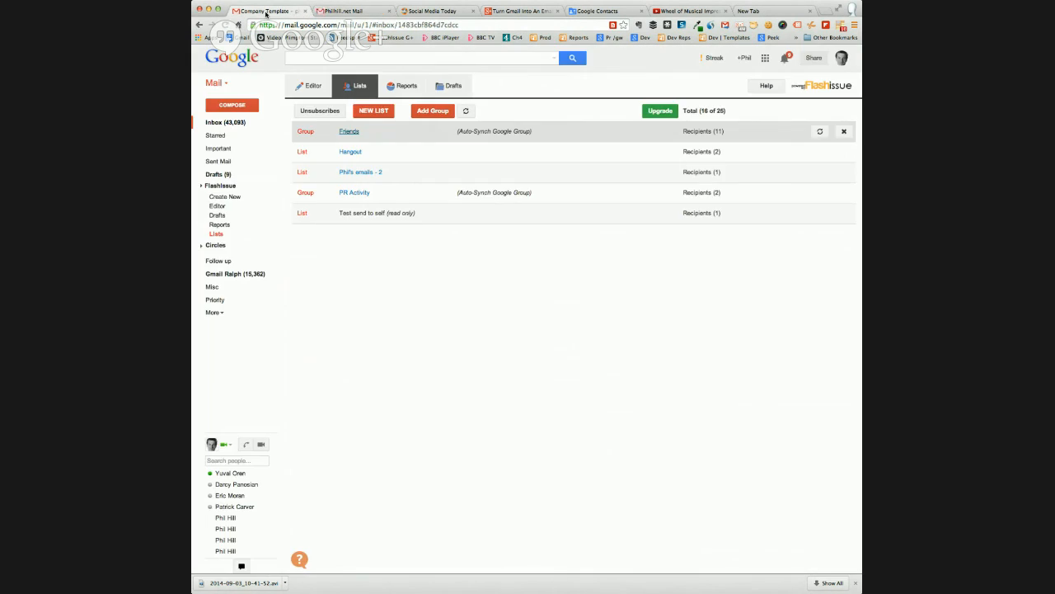
{"action": "left_click", "coordinate": [347, 133]}
{"action": "left_click", "coordinate": [343, 12]}
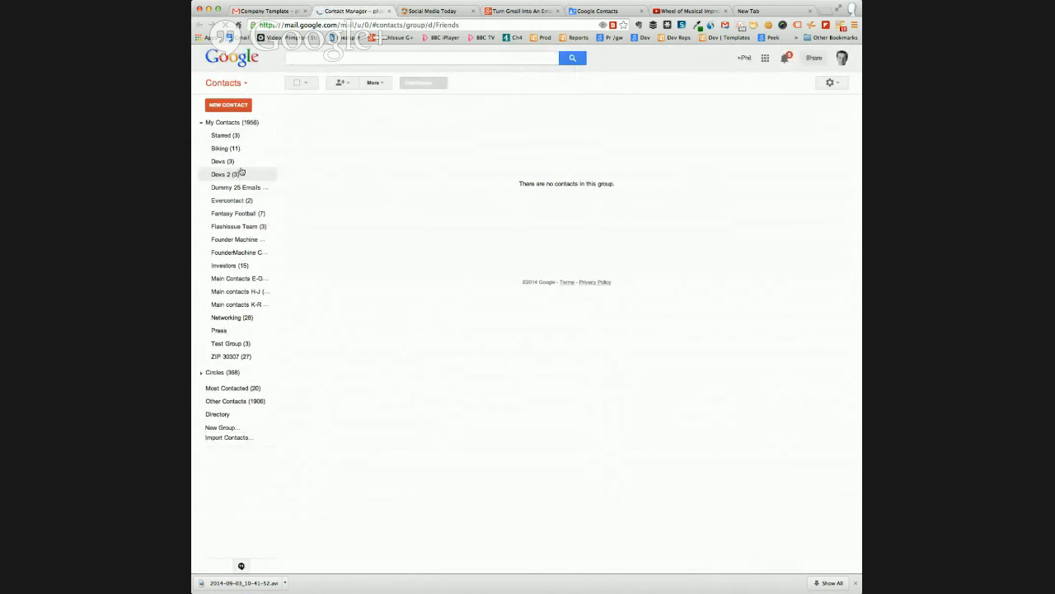
{"action": "left_click", "coordinate": [220, 124]}
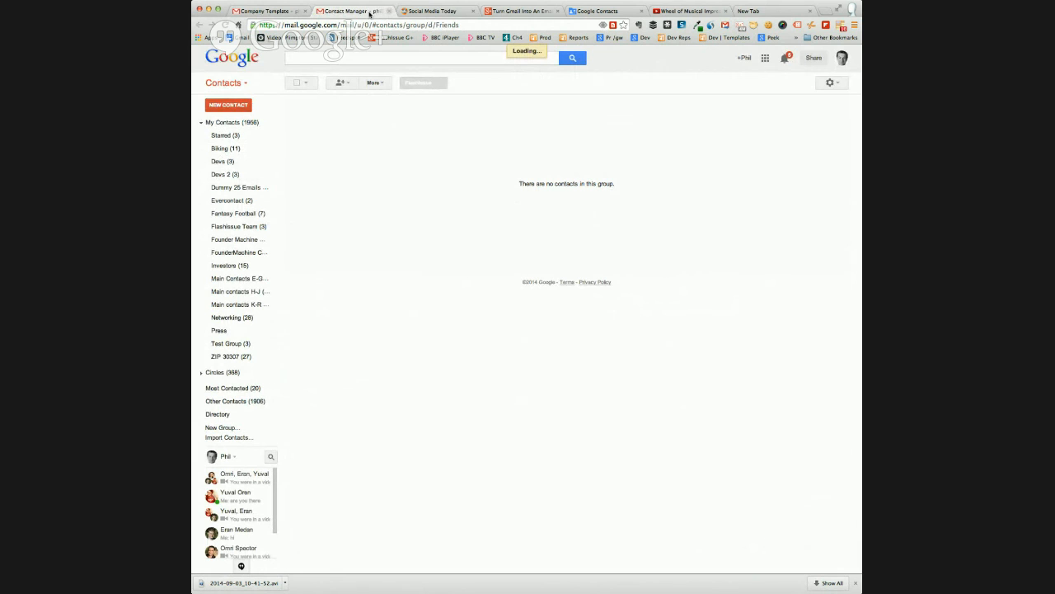
{"action": "left_click", "coordinate": [302, 11]}
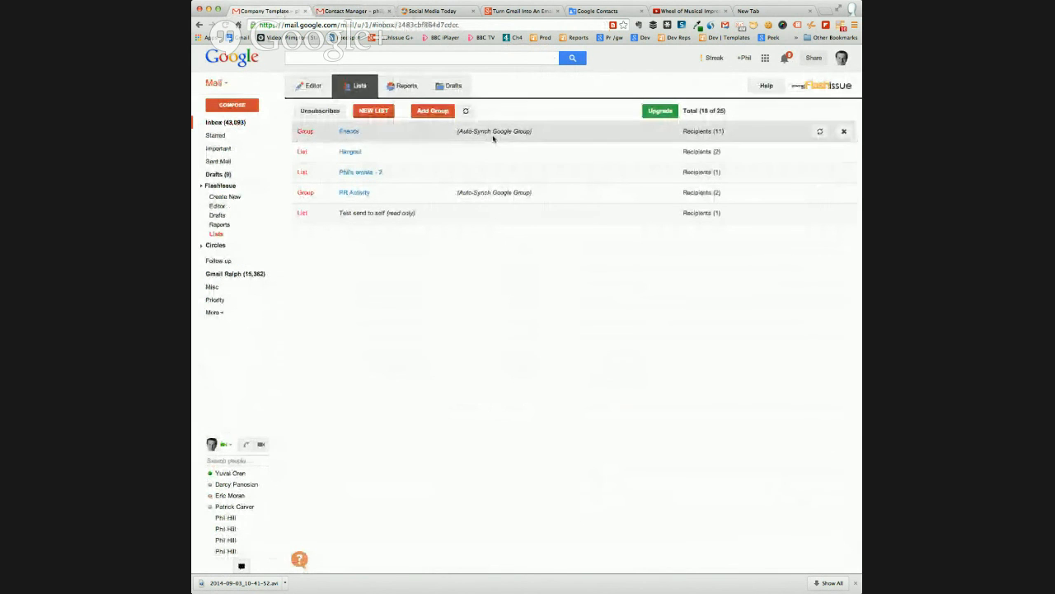
Return to the email editor, delete the empty content block, and enter the title "Free Holiday"
{"action": "left_click", "coordinate": [307, 91]}
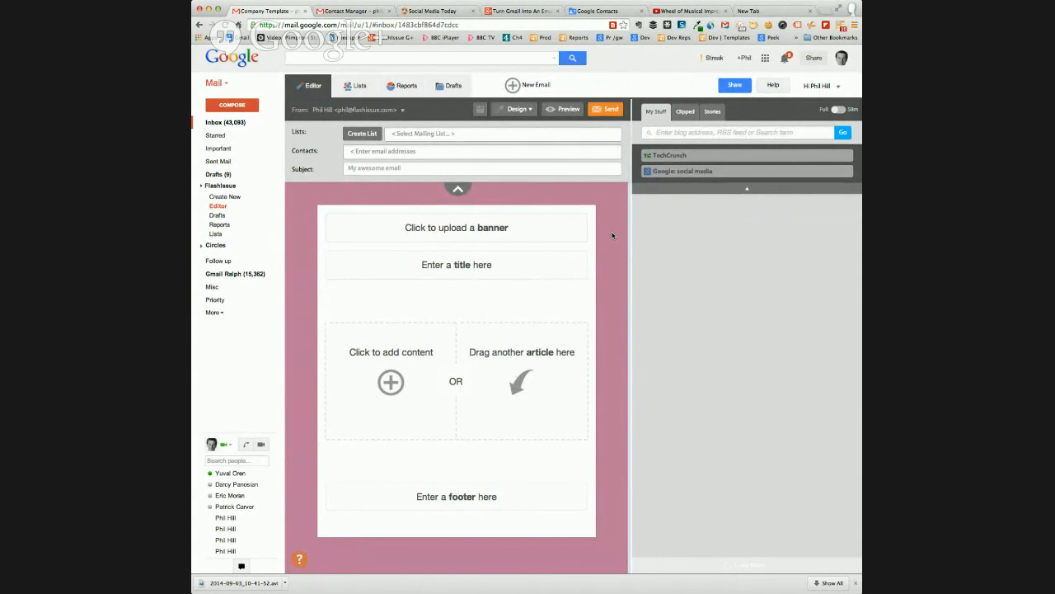
{"action": "mouse_move", "coordinate": [414, 300]}
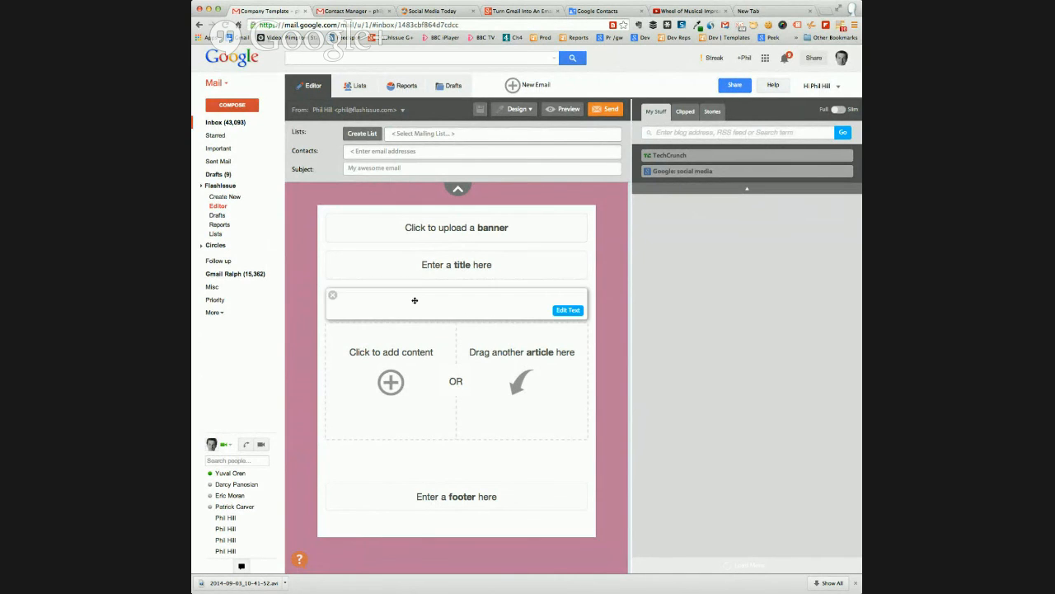
{"action": "left_click", "coordinate": [332, 295]}
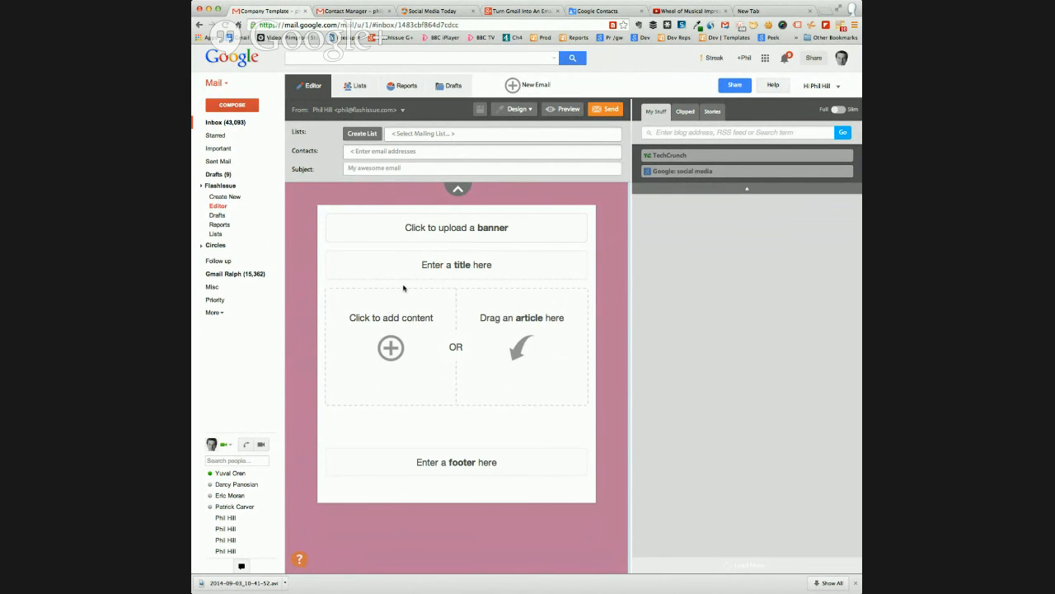
{"action": "left_click", "coordinate": [454, 265]}
{"action": "type", "text": "Free Holiday"}
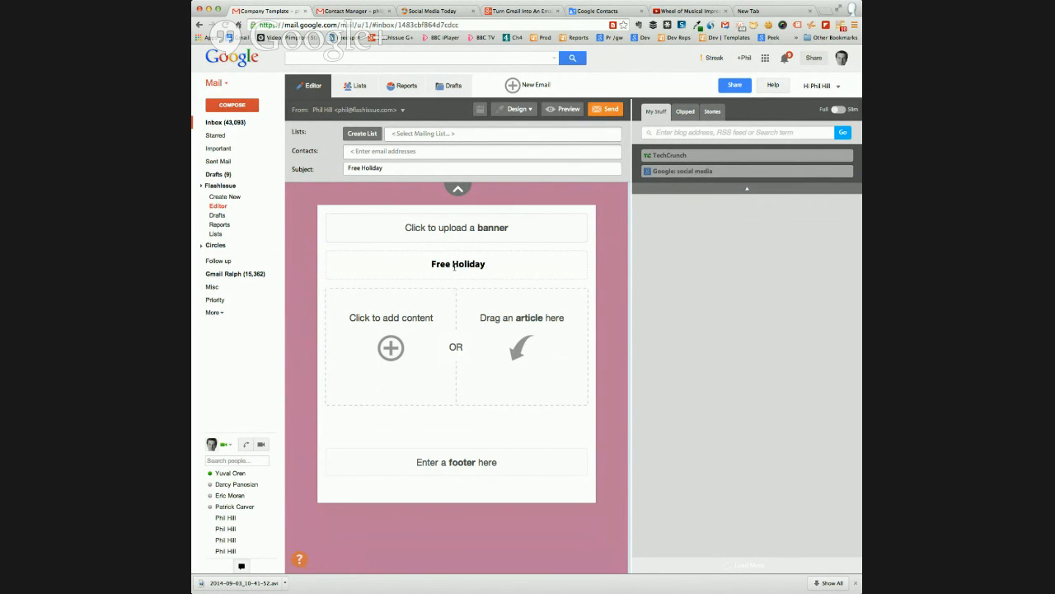
Add a content block below the title and search web images for "free holiday" to fill it
{"action": "left_click", "coordinate": [391, 347]}
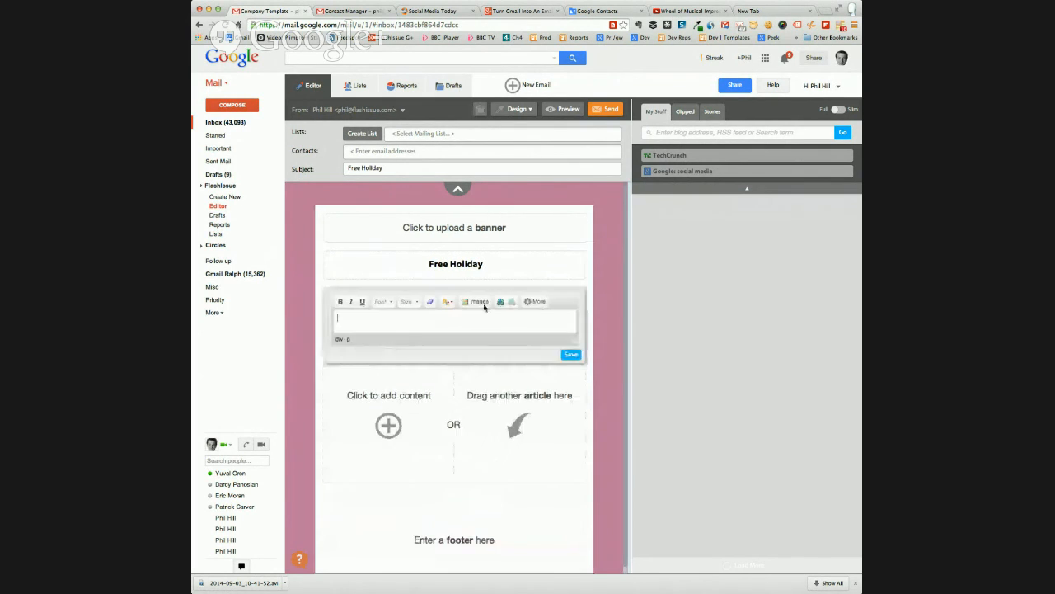
{"action": "left_click", "coordinate": [482, 303]}
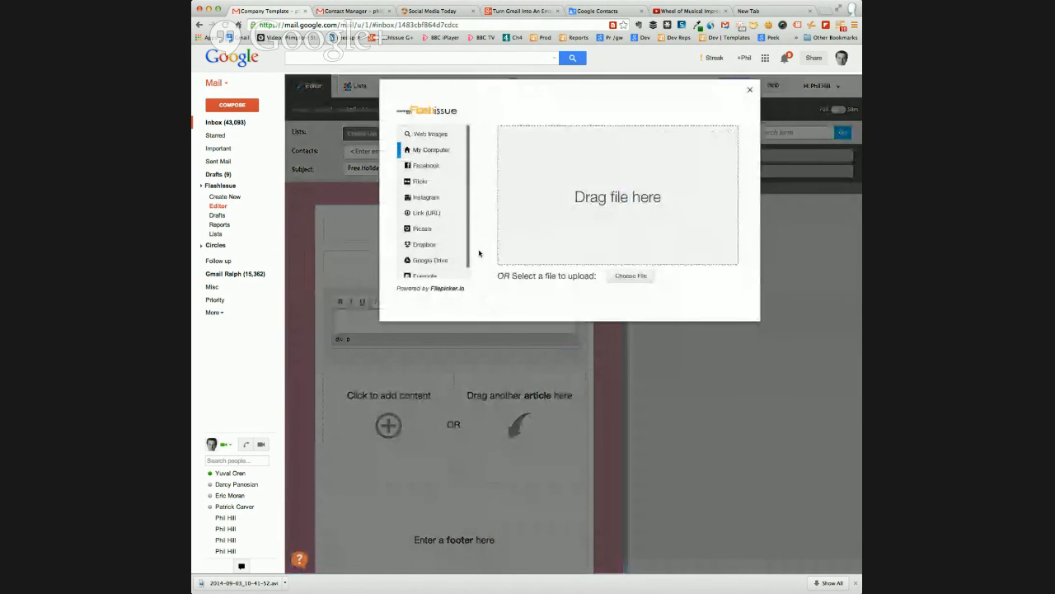
{"action": "left_click", "coordinate": [431, 134]}
{"action": "left_click", "coordinate": [507, 113]}
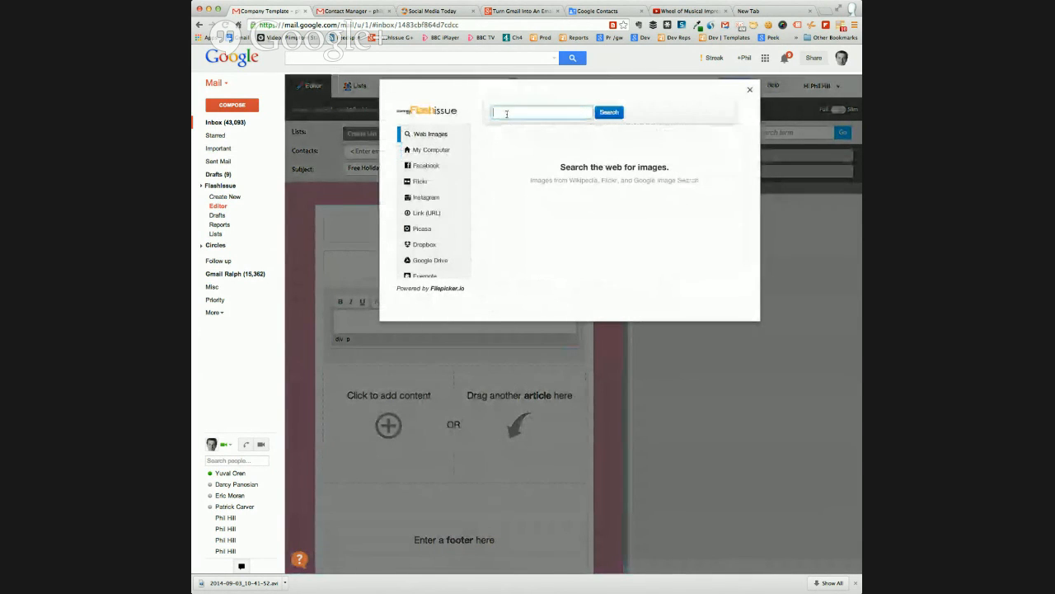
{"action": "type", "text": "free hol"}
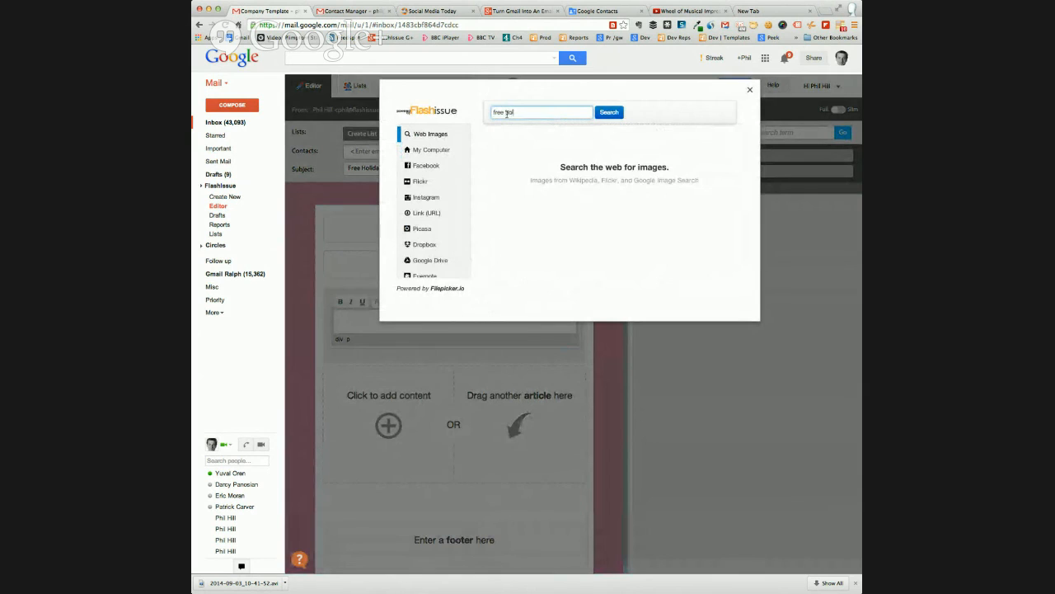
{"action": "type", "text": "iday"}
{"action": "key", "text": "Return"}
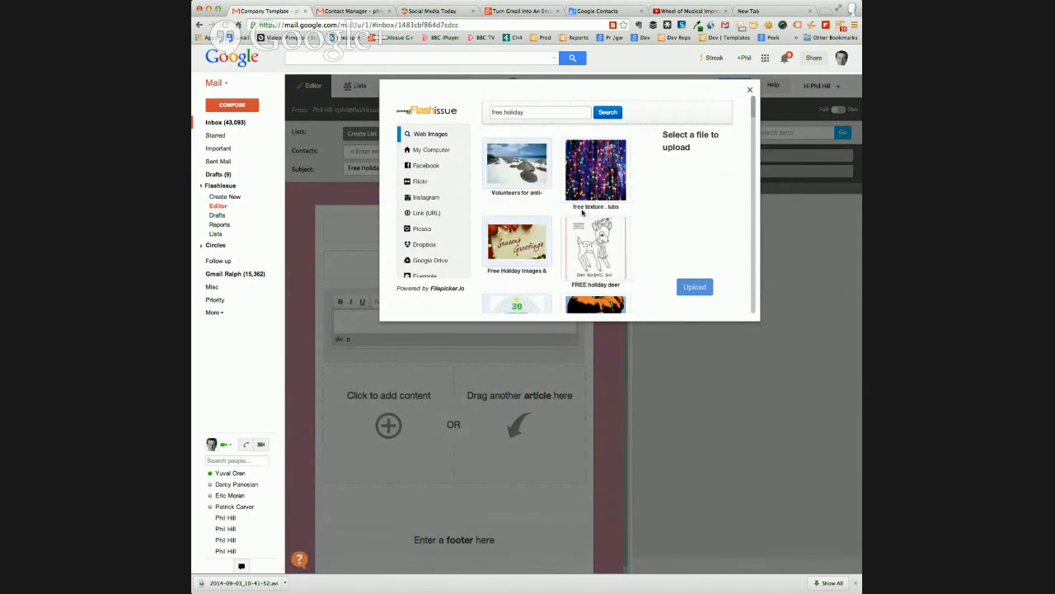
Insert the beach image from the search results into the content block, preview the email, and close the preview
{"action": "left_click", "coordinate": [516, 165]}
{"action": "left_click", "coordinate": [691, 288]}
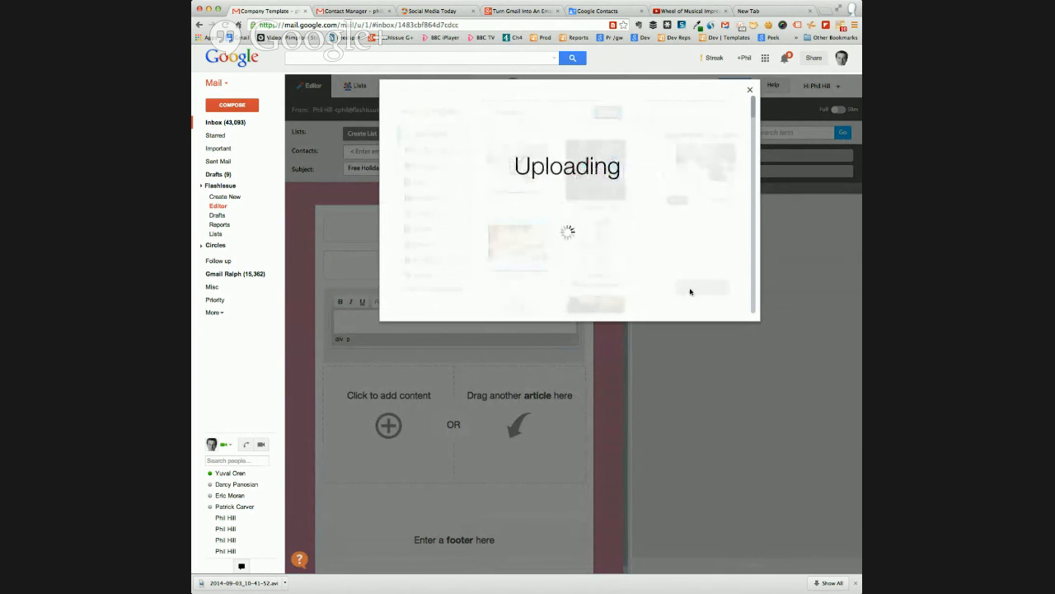
{"action": "left_click", "coordinate": [722, 118]}
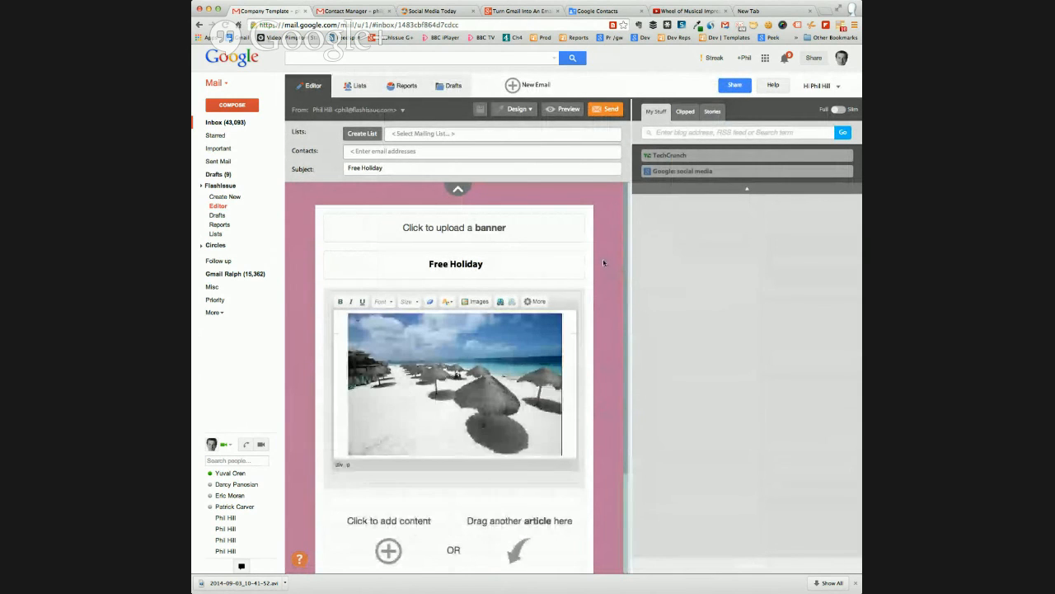
{"action": "left_click", "coordinate": [566, 109]}
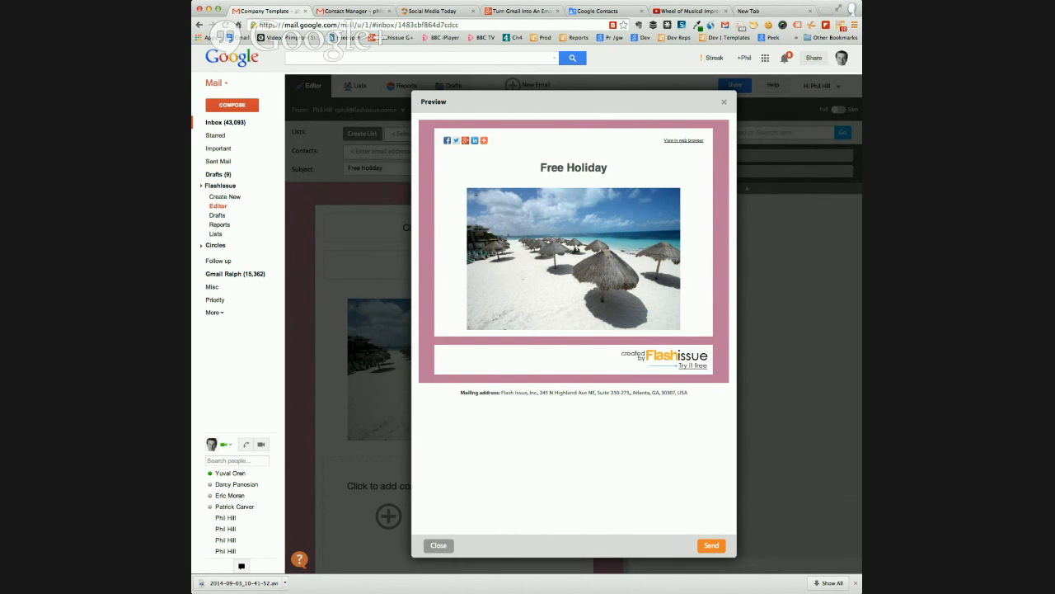
{"action": "left_click", "coordinate": [436, 547]}
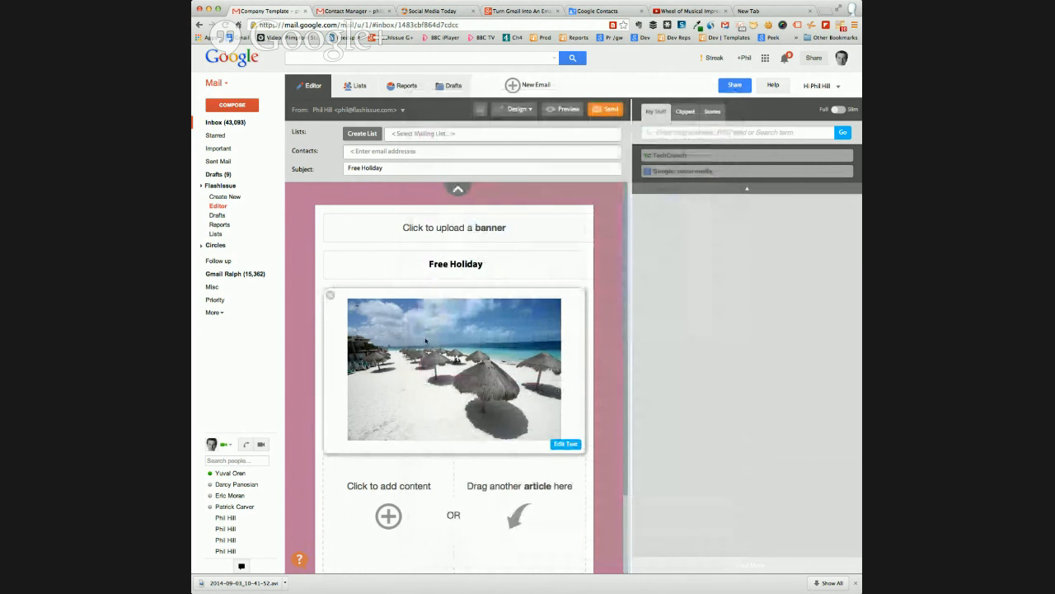